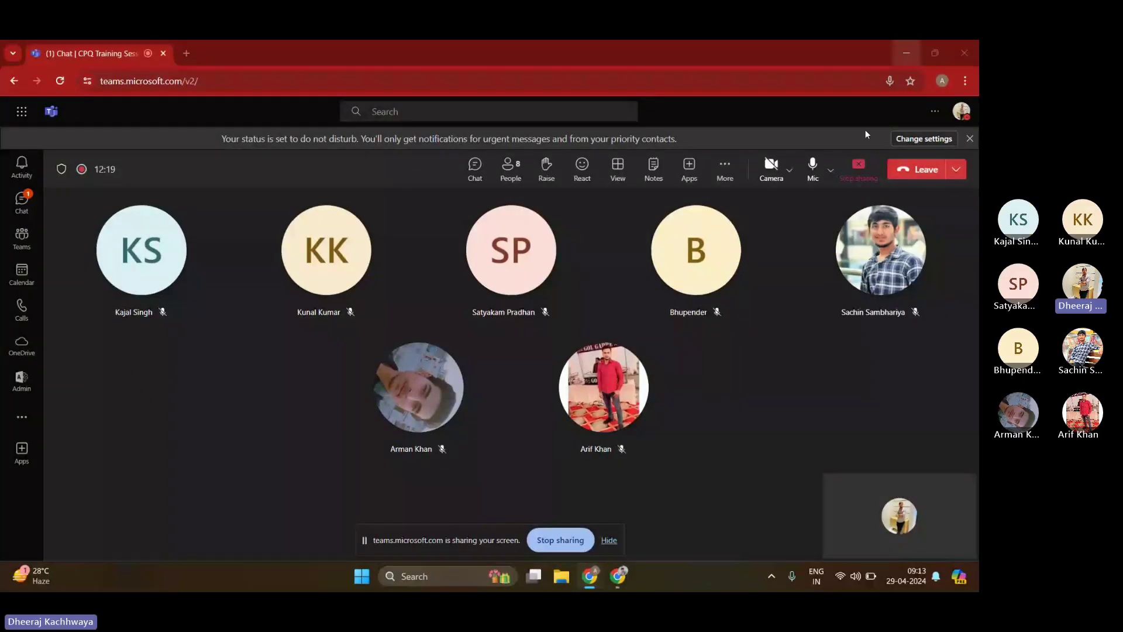
# Step: Open the 15" Laptop product record and open the quotes list in a separate browser tab
pyautogui.click(608, 540)
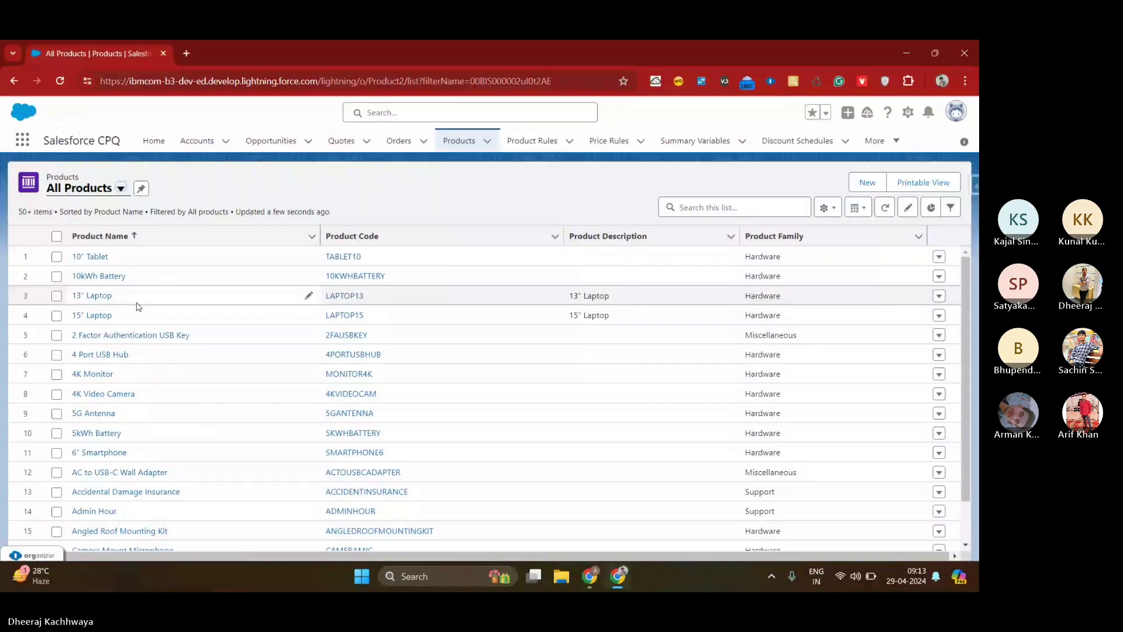
pyautogui.click(92, 295)
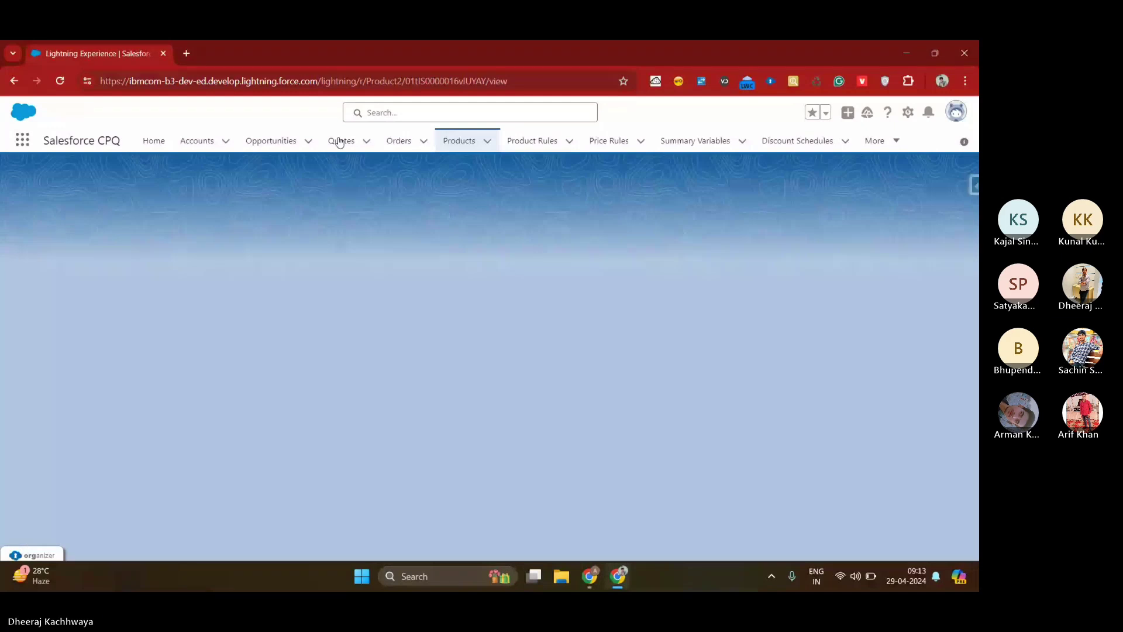
pyautogui.middleClick(340, 142)
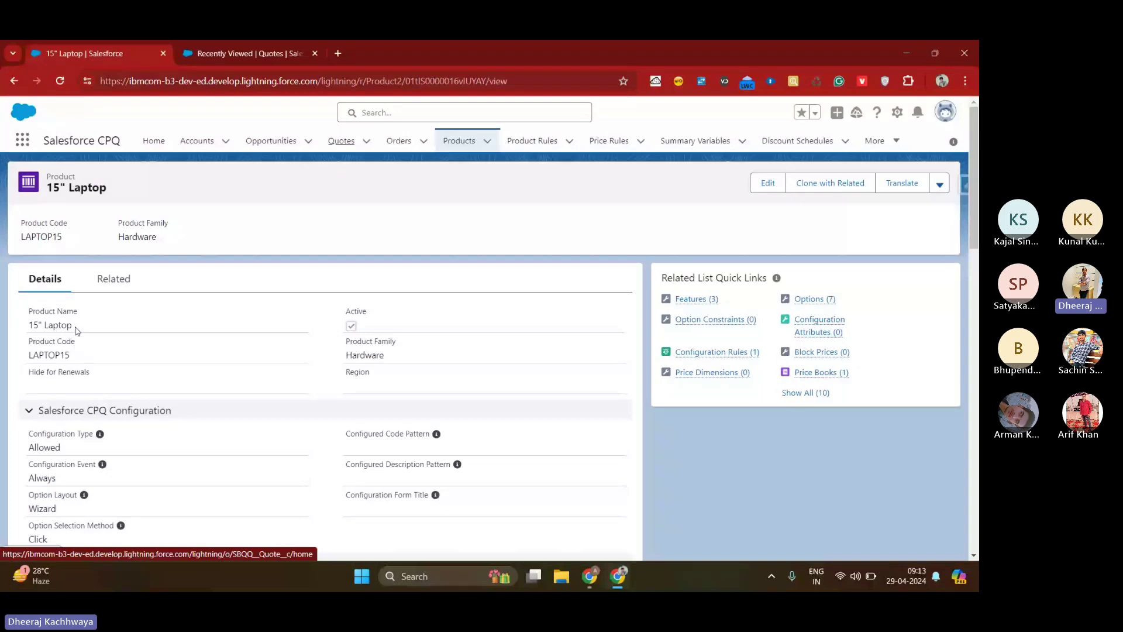
# Step: Open the line editor of quote Q-00071 and search its product selection for 15" Laptop
pyautogui.click(246, 53)
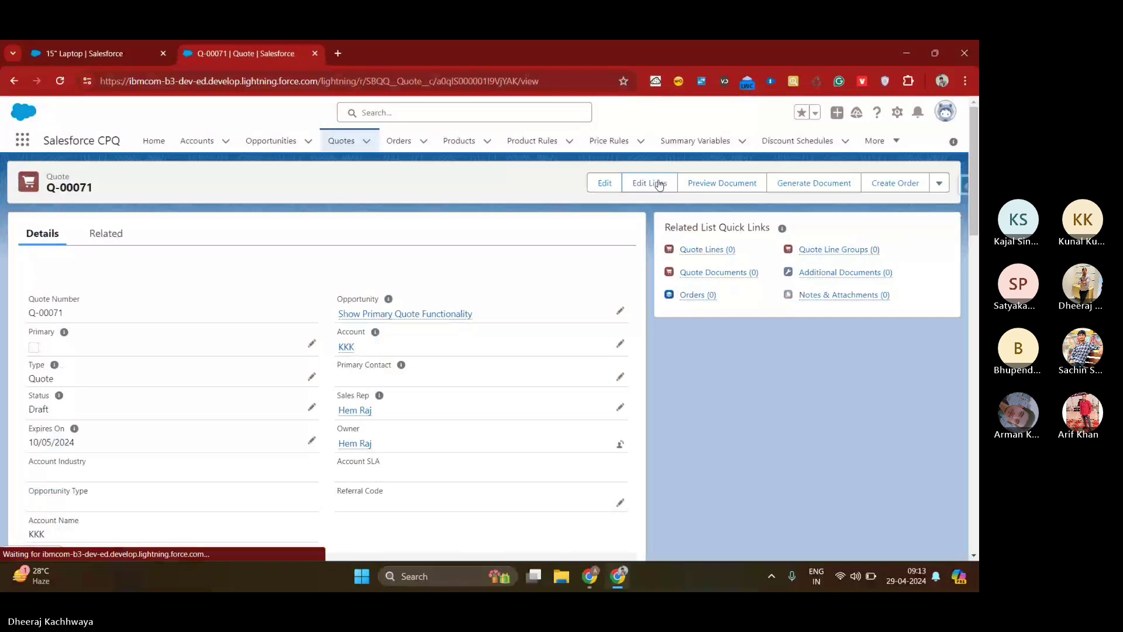
pyautogui.click(659, 184)
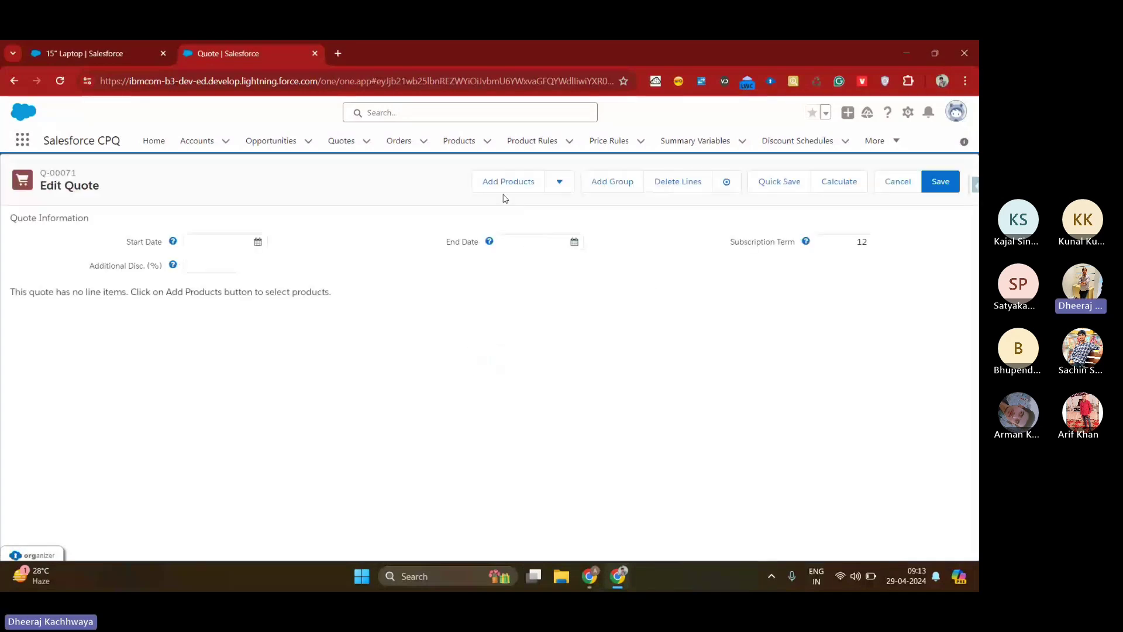
pyautogui.click(504, 193)
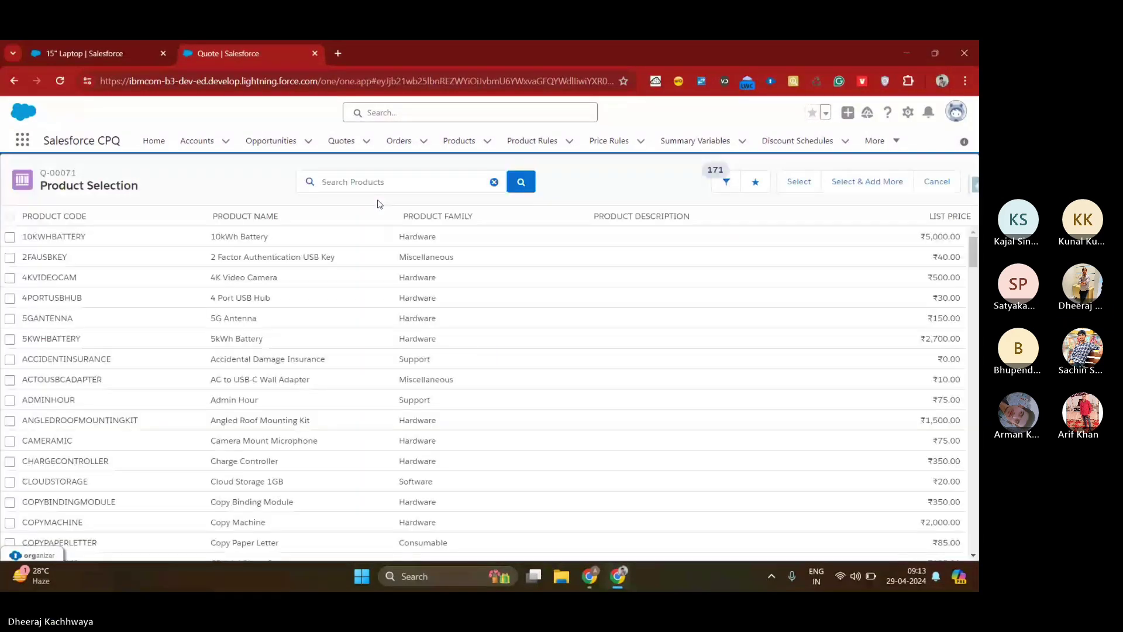
pyautogui.write('15" Laptop')
pyautogui.press('Return')
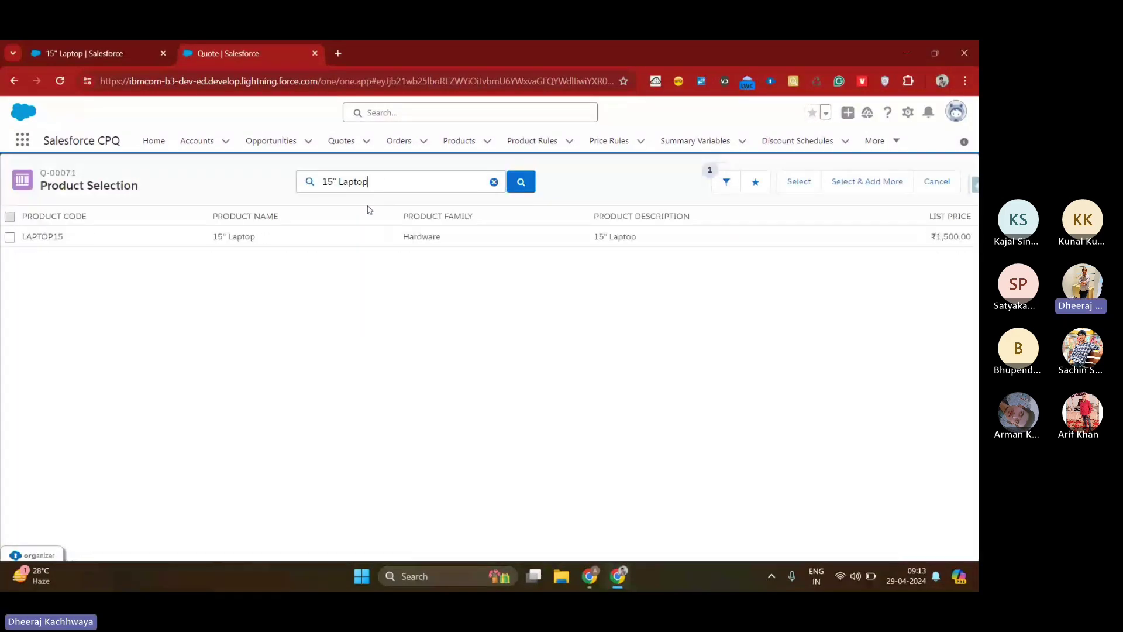
# Step: Compare the name, code and family on the 15" Laptop product record with its row in the quote's product selection
pyautogui.click(33, 53)
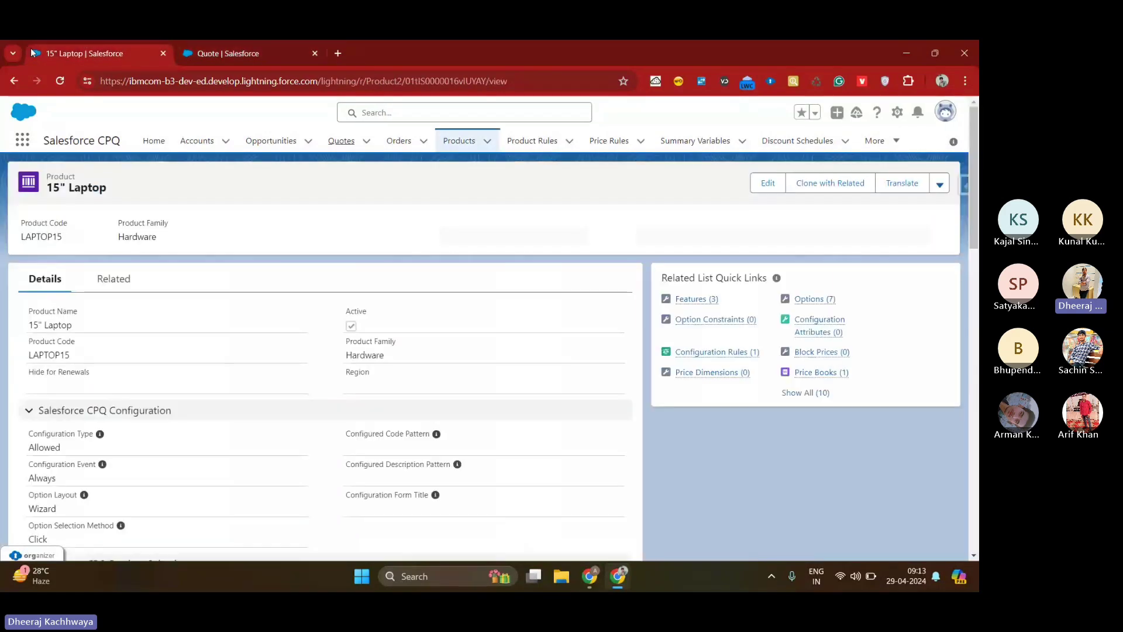
pyautogui.click(191, 56)
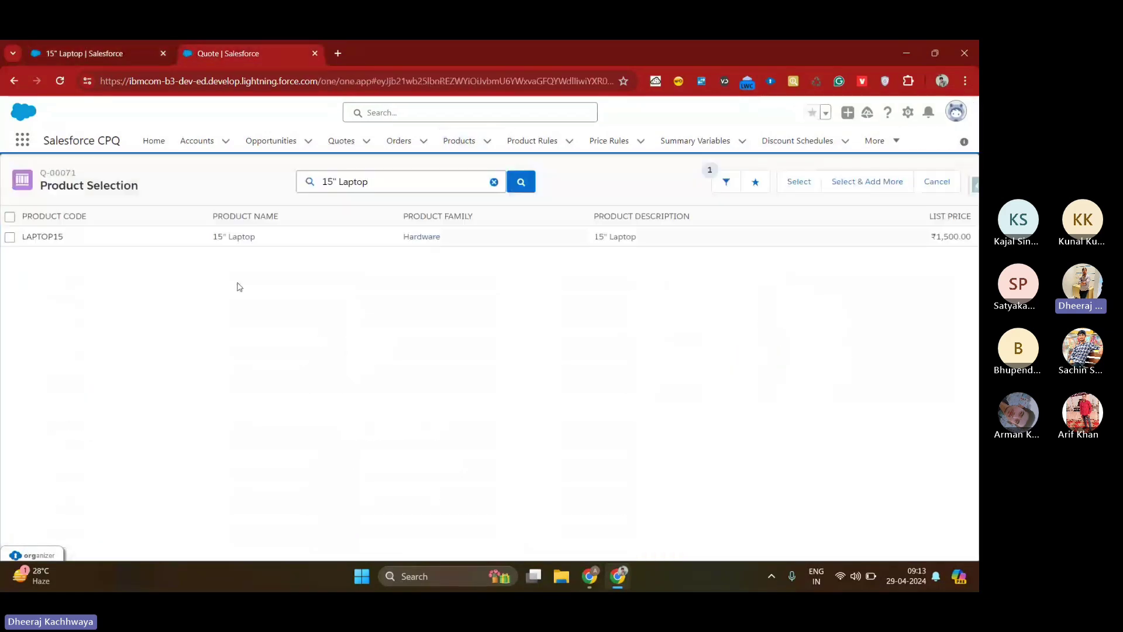
pyautogui.click(121, 46)
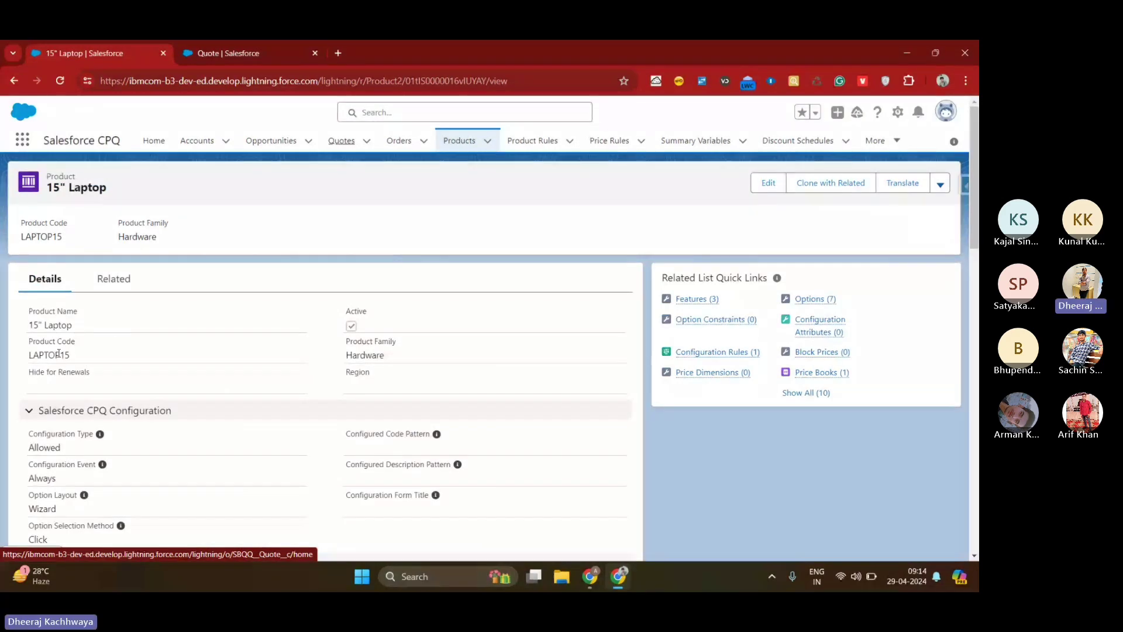
pyautogui.hotkey('ctrl', 'Tab')
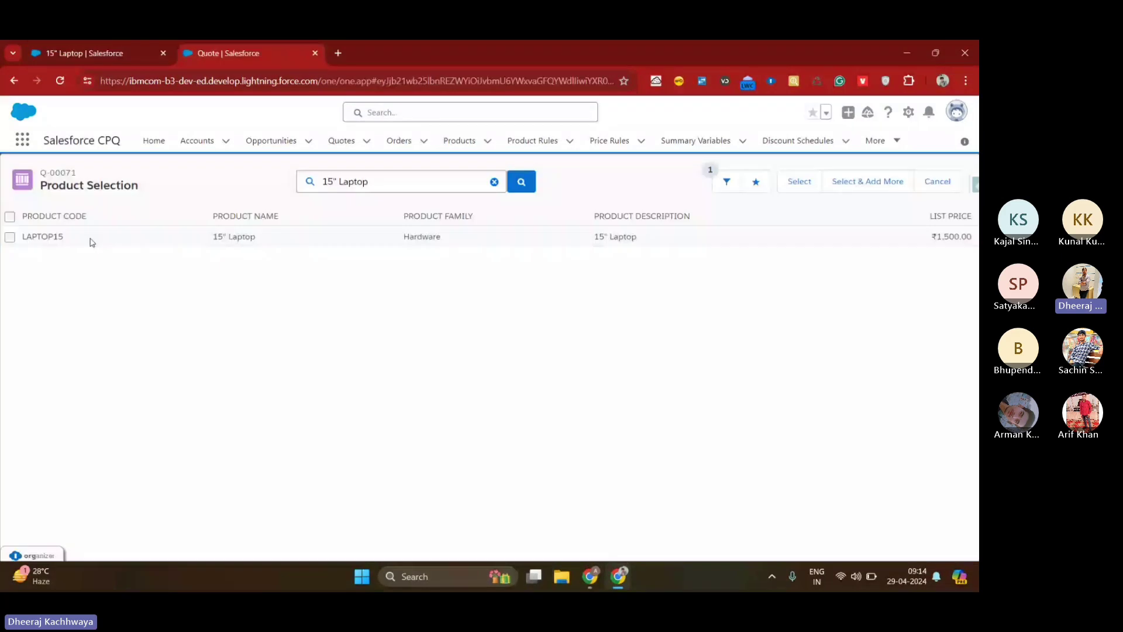
pyautogui.doubleClick(52, 236)
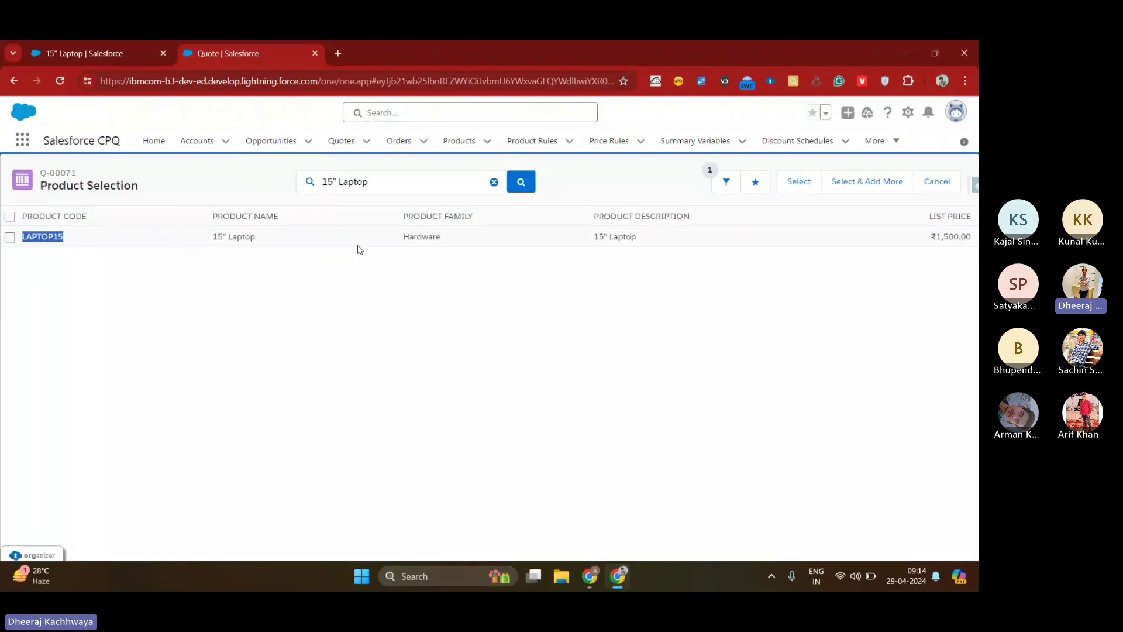
pyautogui.hotkey('ctrl', 'a')
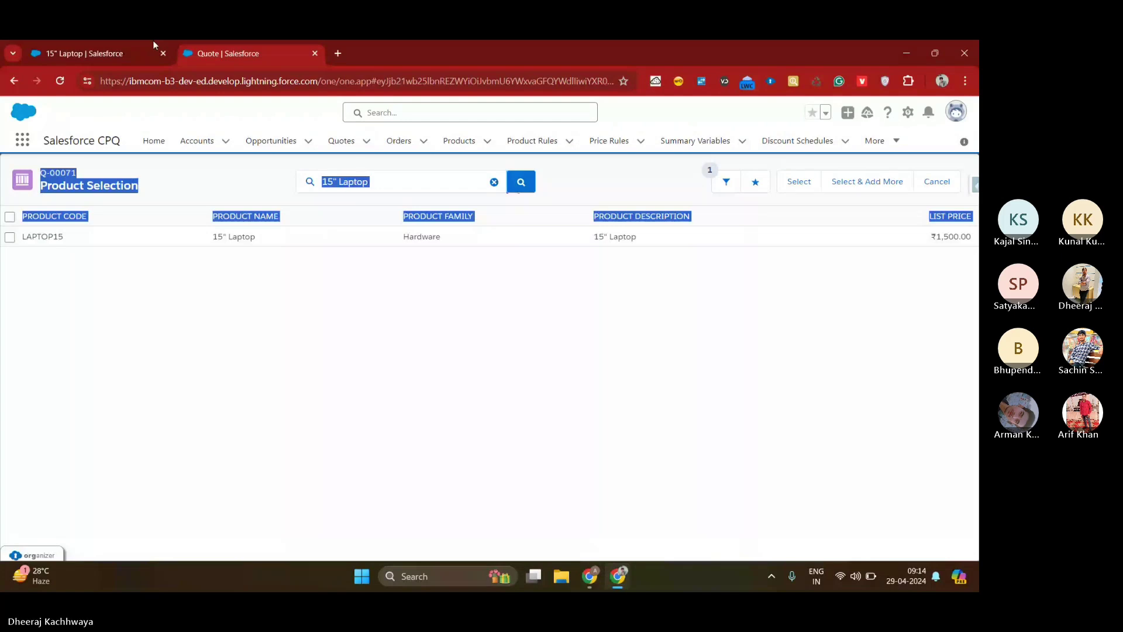
pyautogui.click(155, 48)
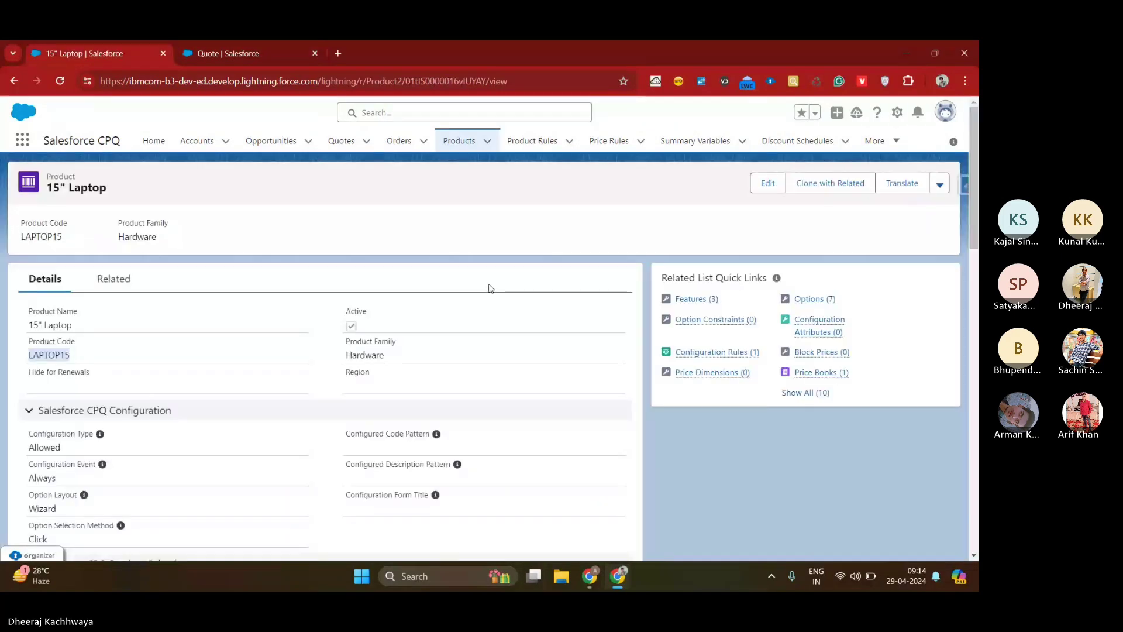
pyautogui.click(375, 332)
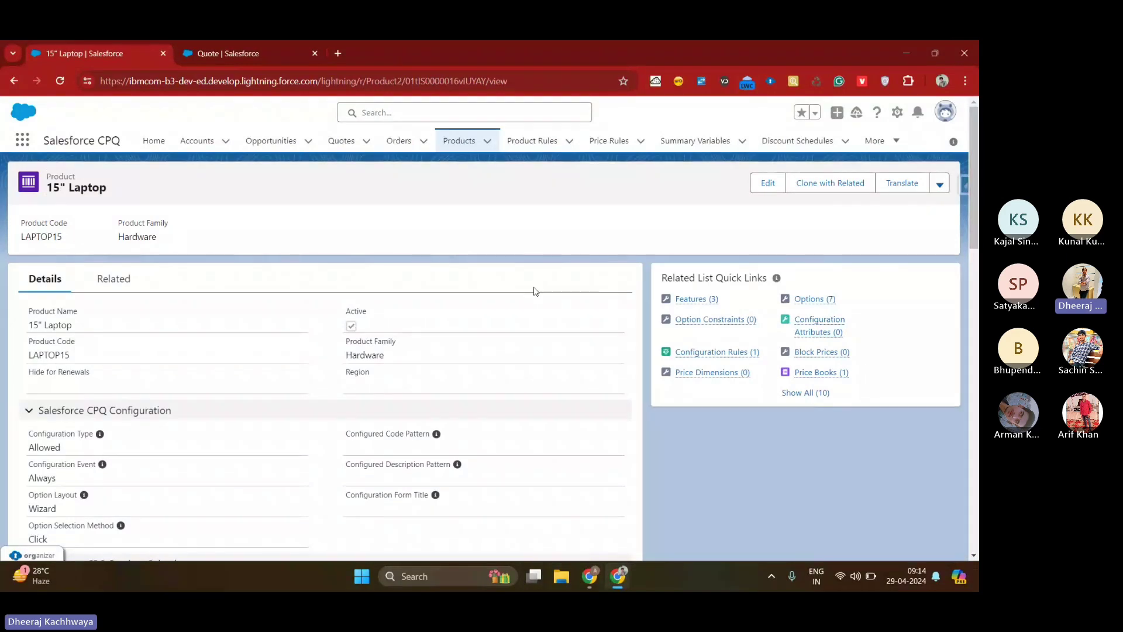
# Step: Deactivate the 15" Laptop product, save it and rerun the 15" Laptop search in the quote's product selection
pyautogui.click(768, 183)
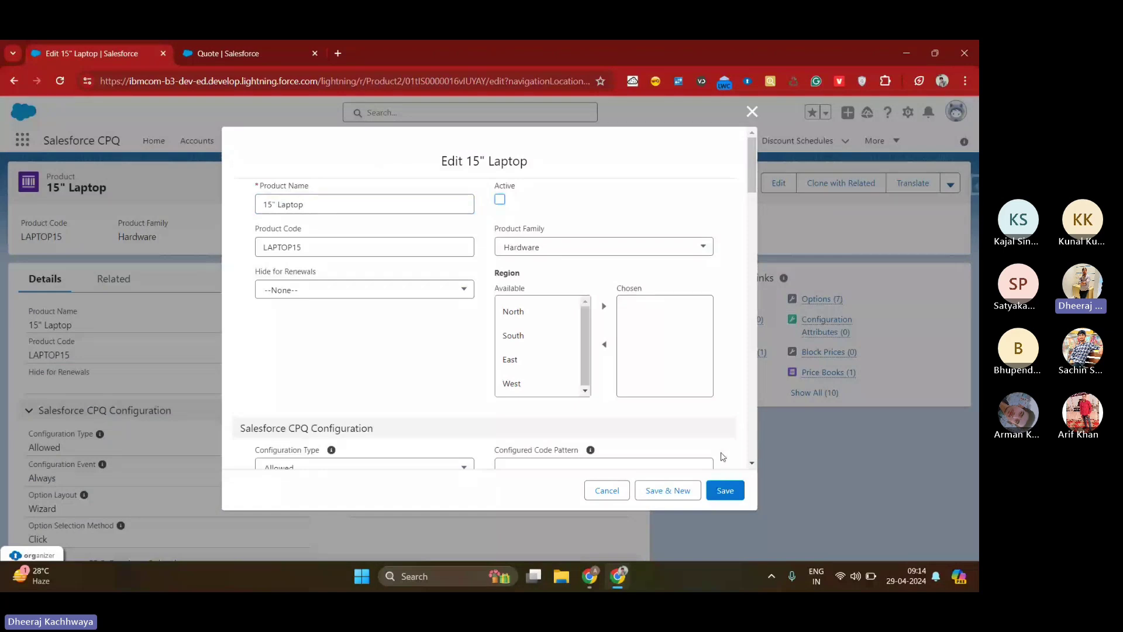
pyautogui.click(729, 489)
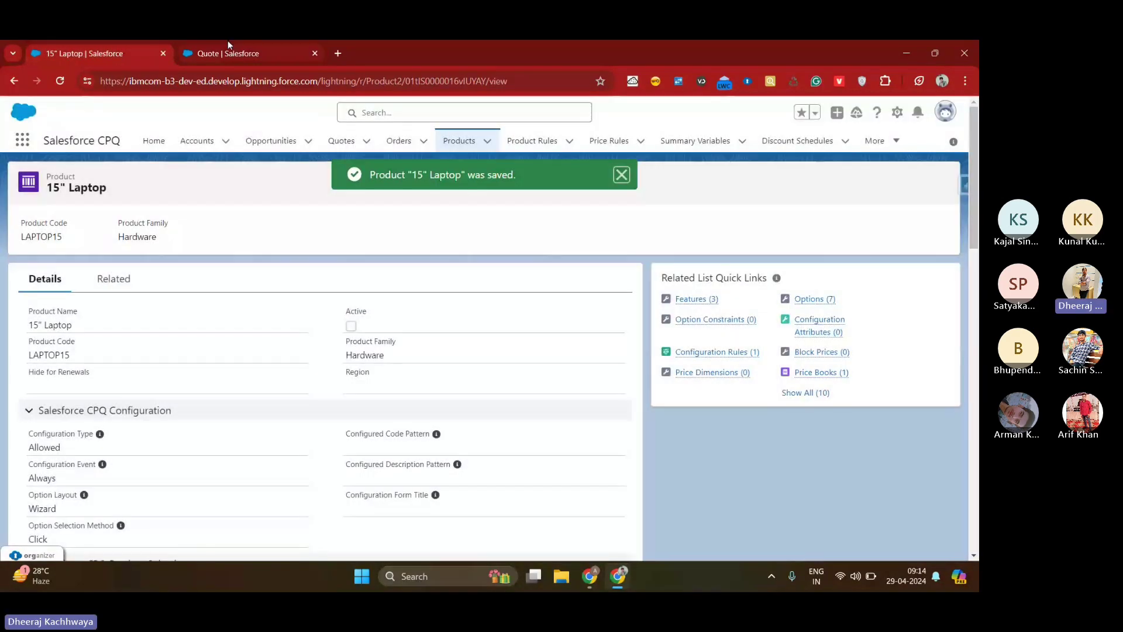
pyautogui.hotkey('ctrl', 'Tab')
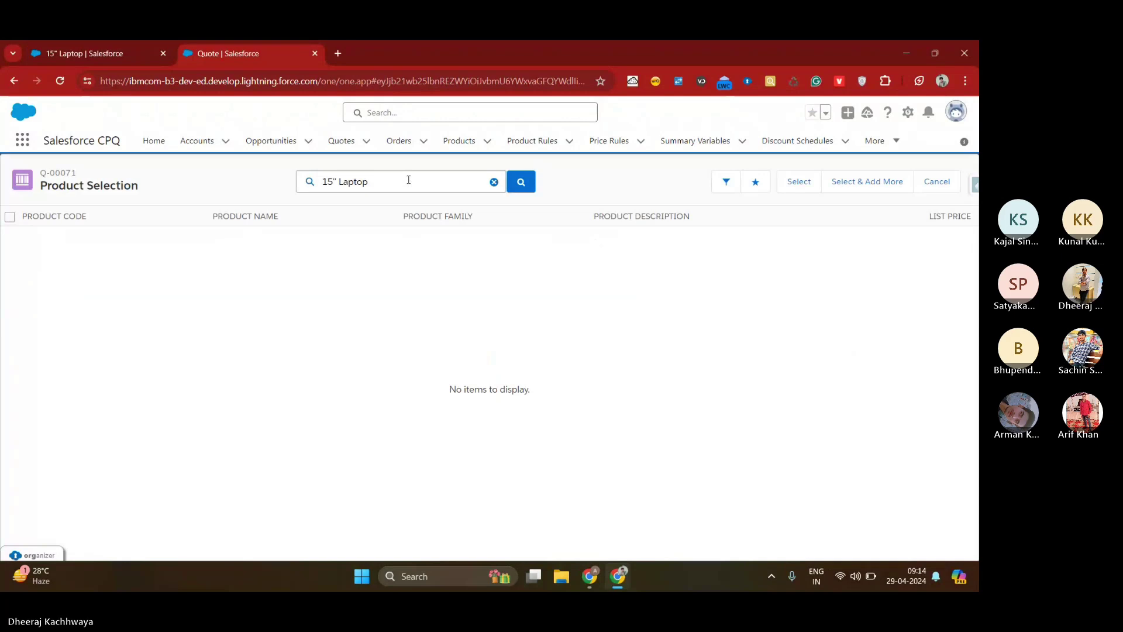
pyautogui.press('Return')
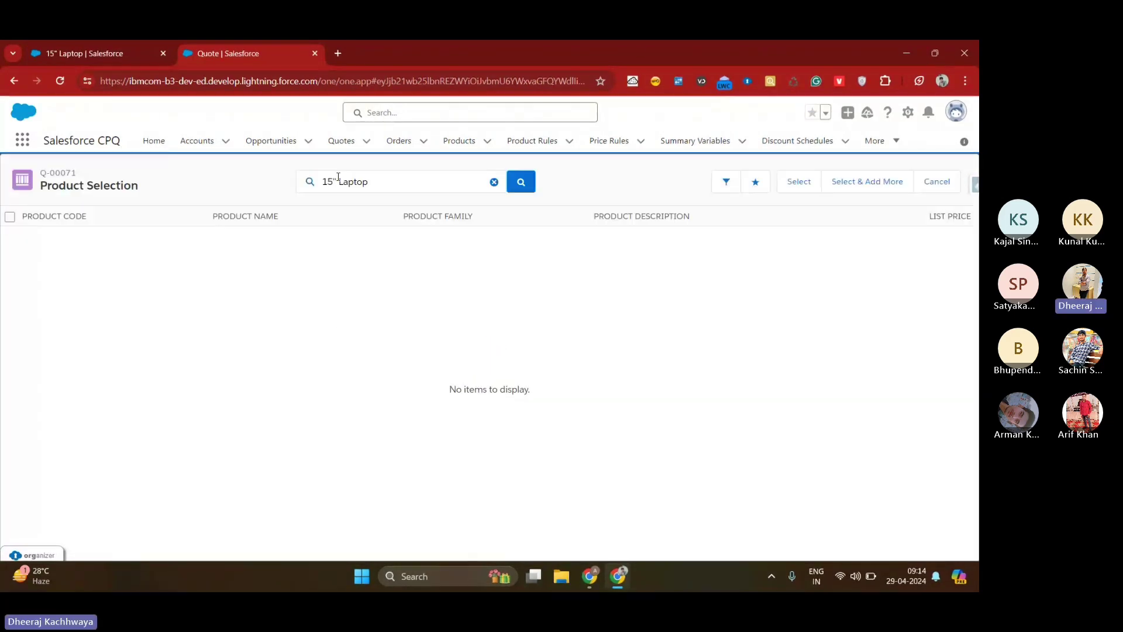
# Step: Reactivate the 15" Laptop product, save it and repeat the 15" Laptop search in the quote's product selection
pyautogui.click(117, 53)
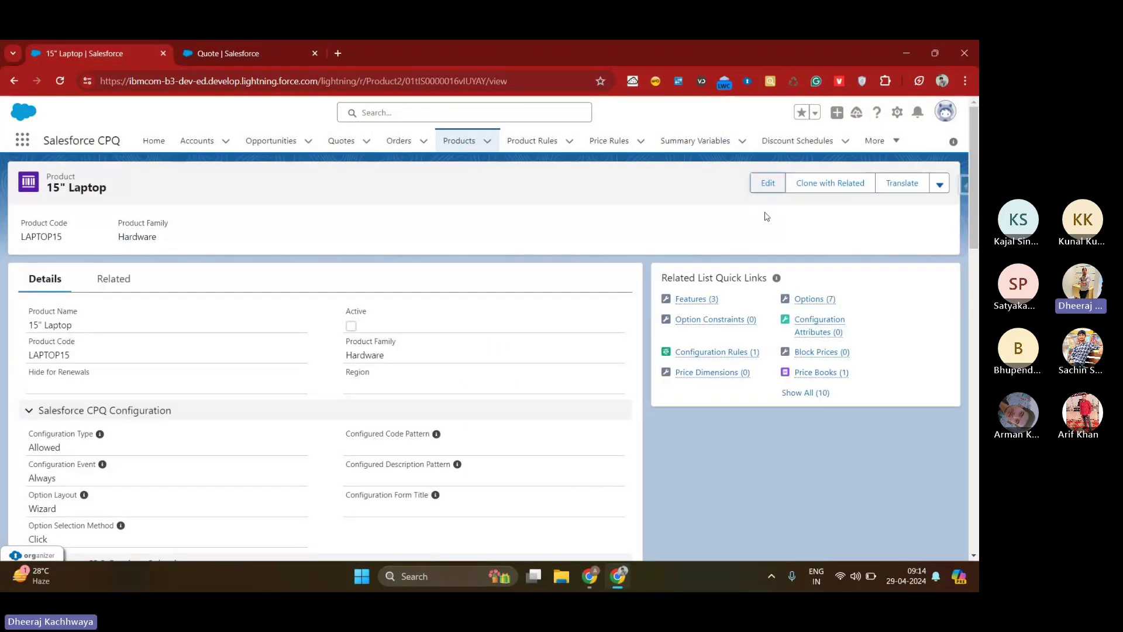
pyautogui.click(769, 184)
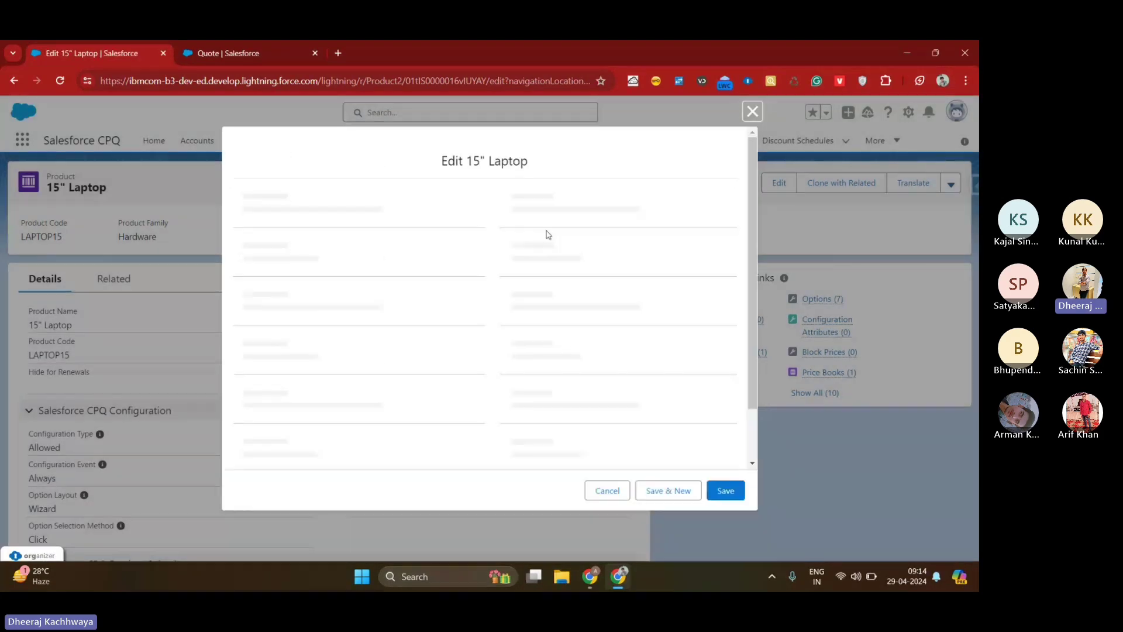
pyautogui.click(500, 198)
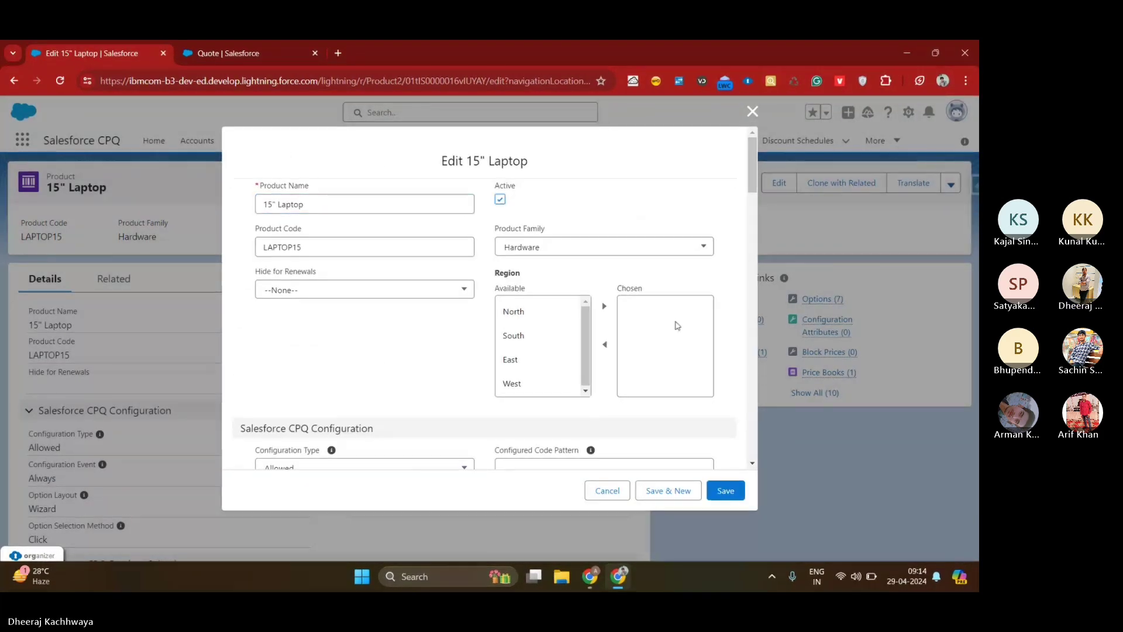
pyautogui.click(725, 490)
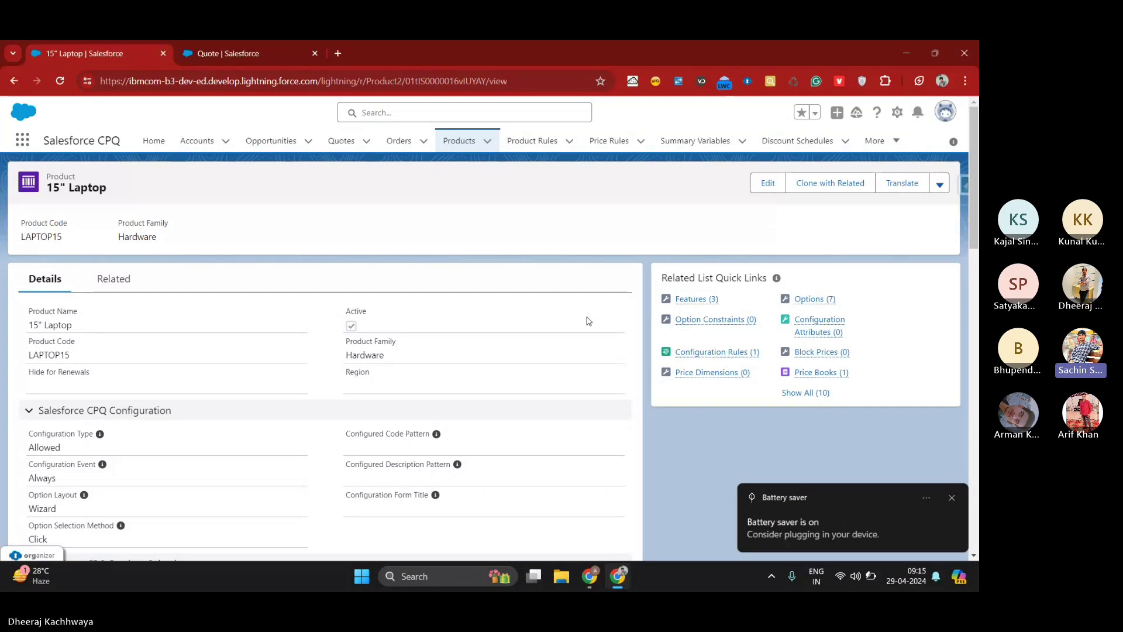
pyautogui.click(234, 44)
pyautogui.click(457, 186)
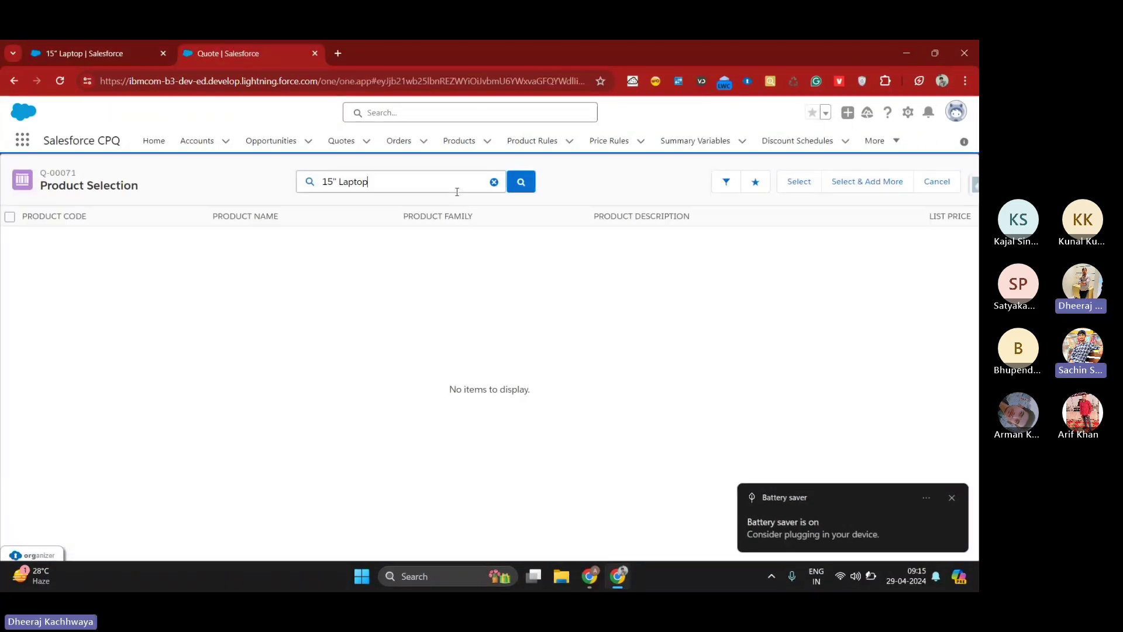
pyautogui.press('Return')
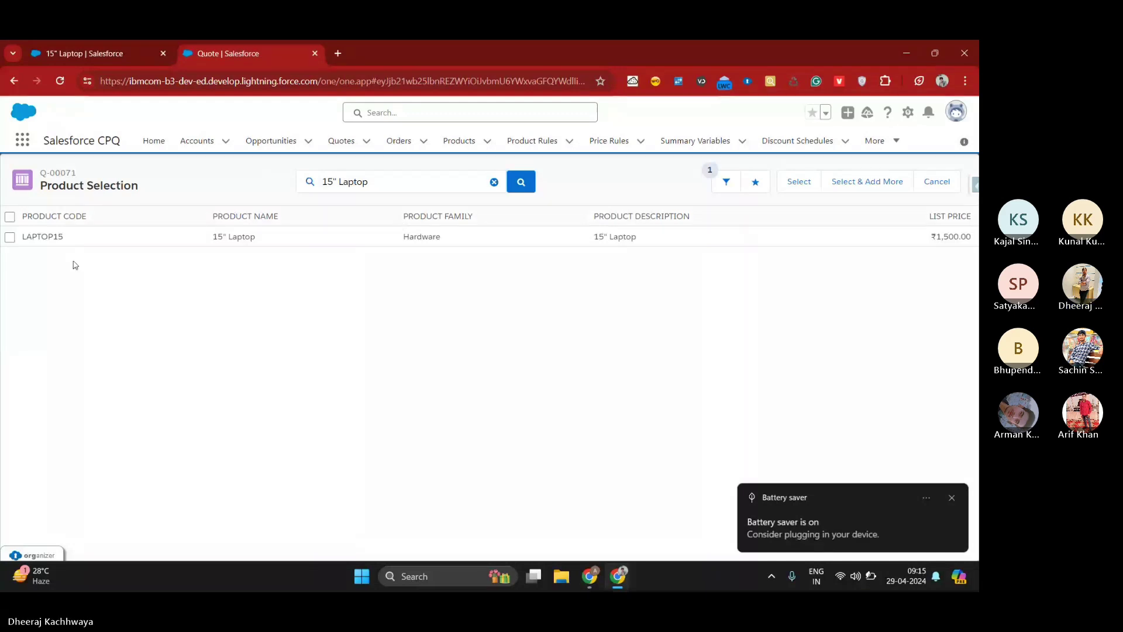
# Step: Open the 15" Laptop product for editing and examine its Hide for Renewals options, Region and Salesforce CPQ Configuration fields
pyautogui.click(110, 42)
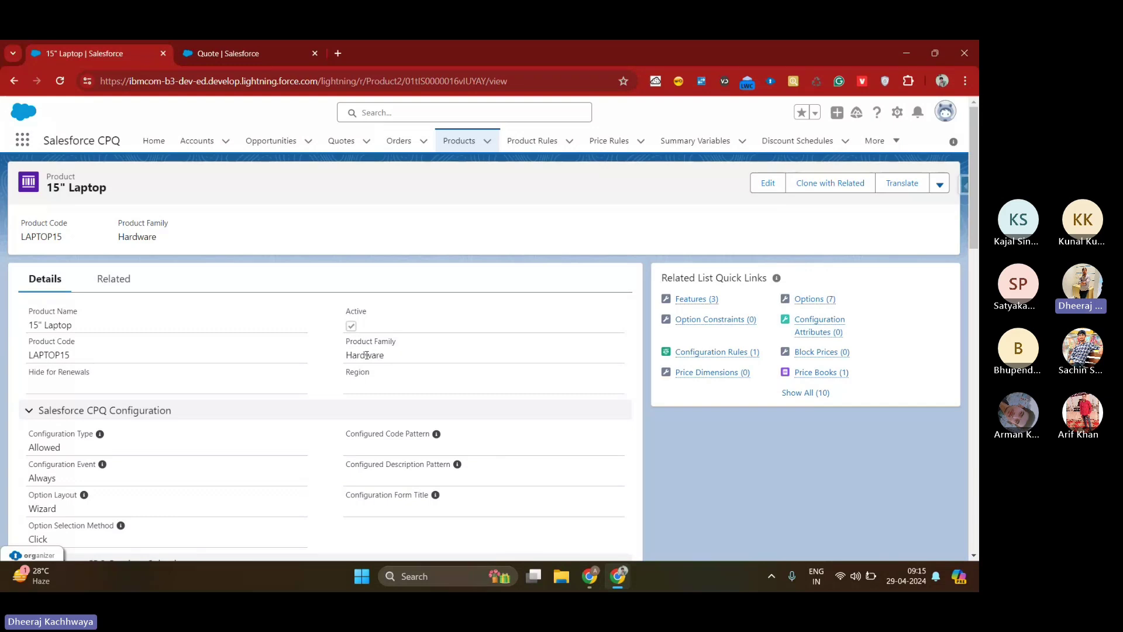
pyautogui.tripleClick(66, 325)
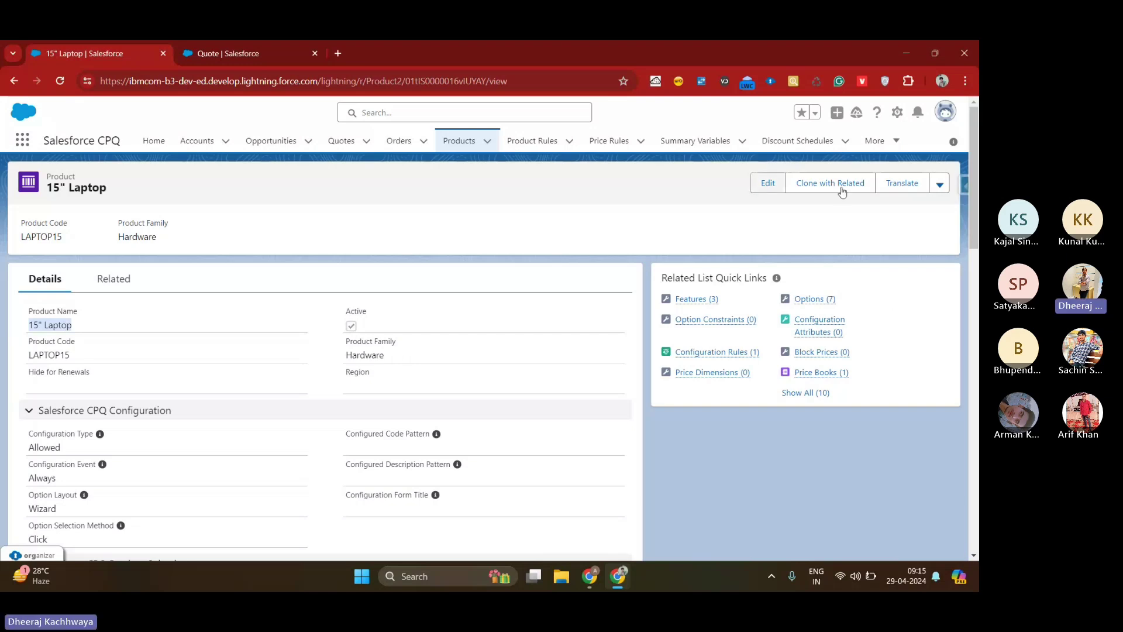
pyautogui.click(767, 183)
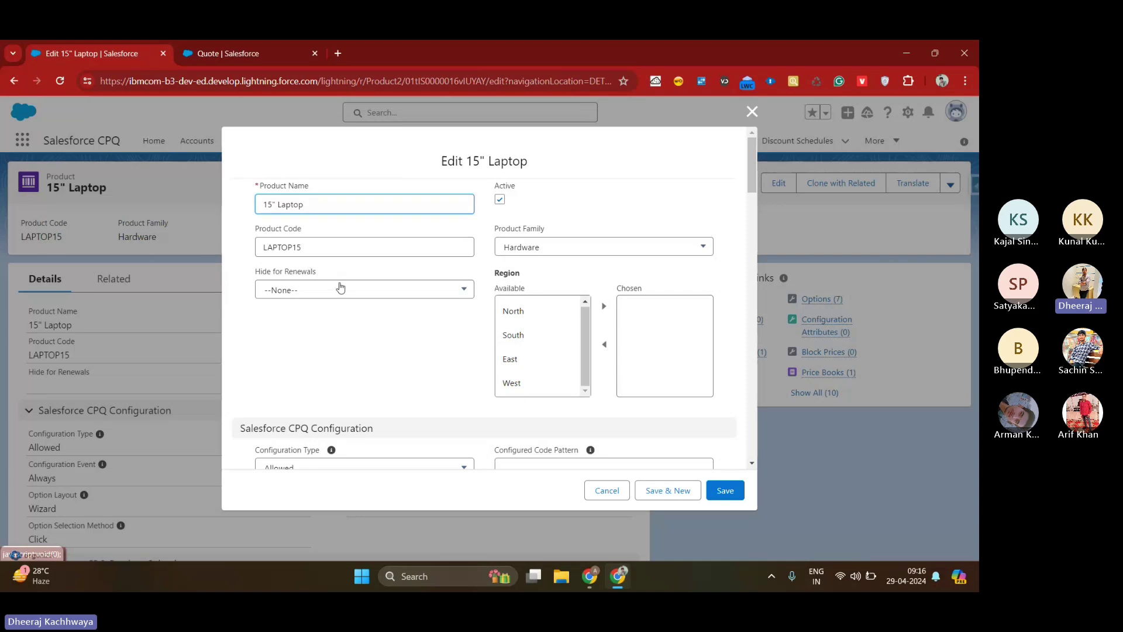
pyautogui.click(341, 288)
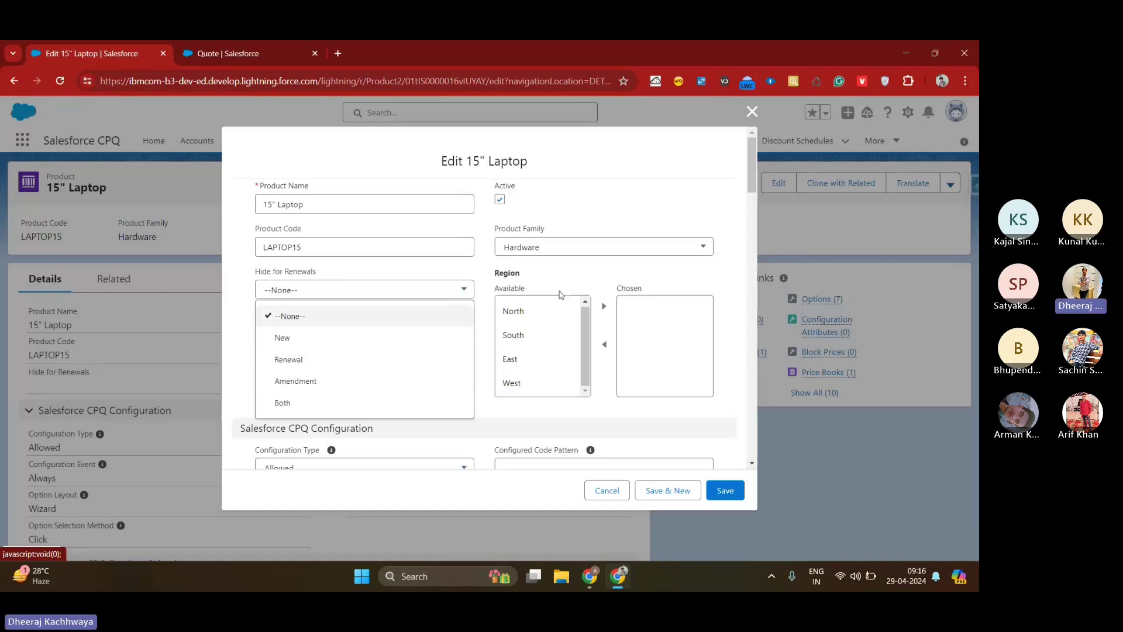
pyautogui.click(607, 277)
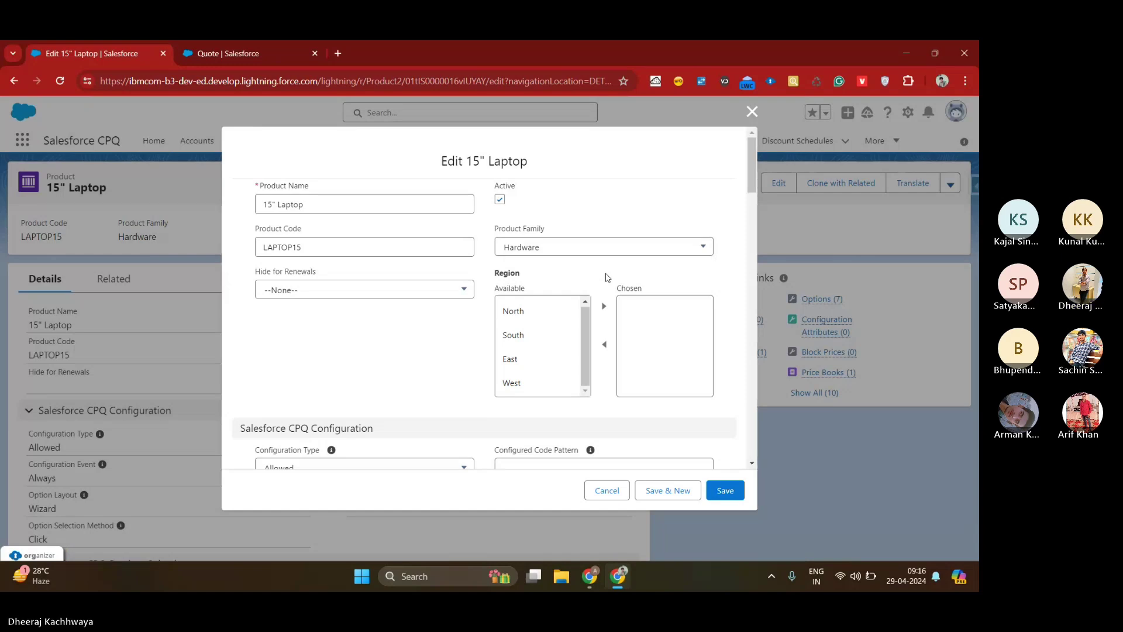
pyautogui.scroll(-1, 607, 277)
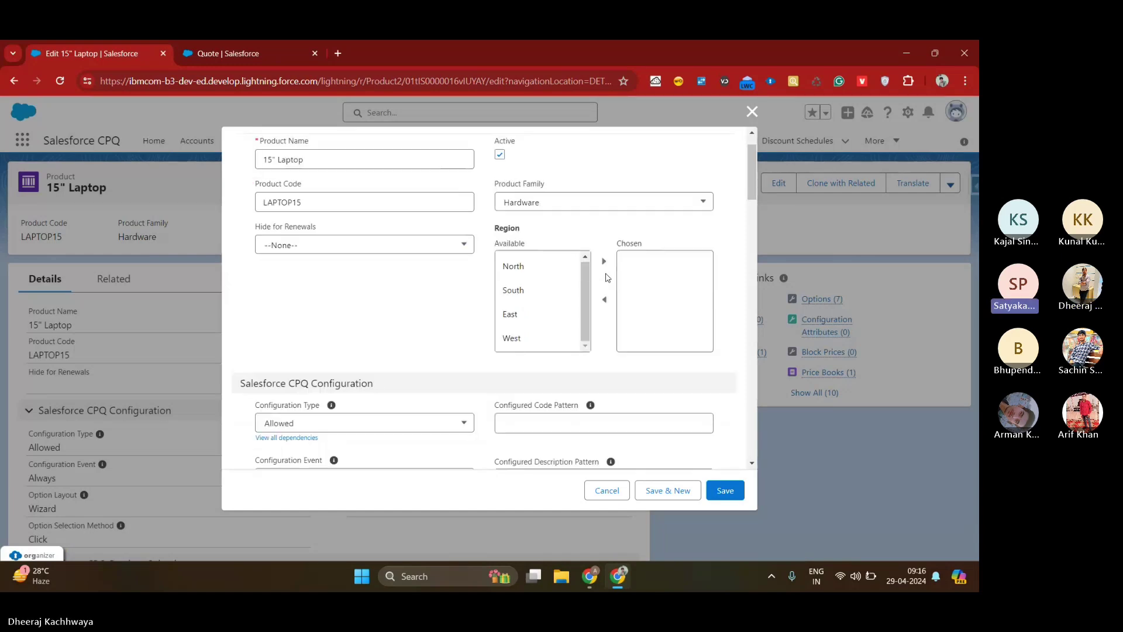
pyautogui.scroll(-2, 607, 278)
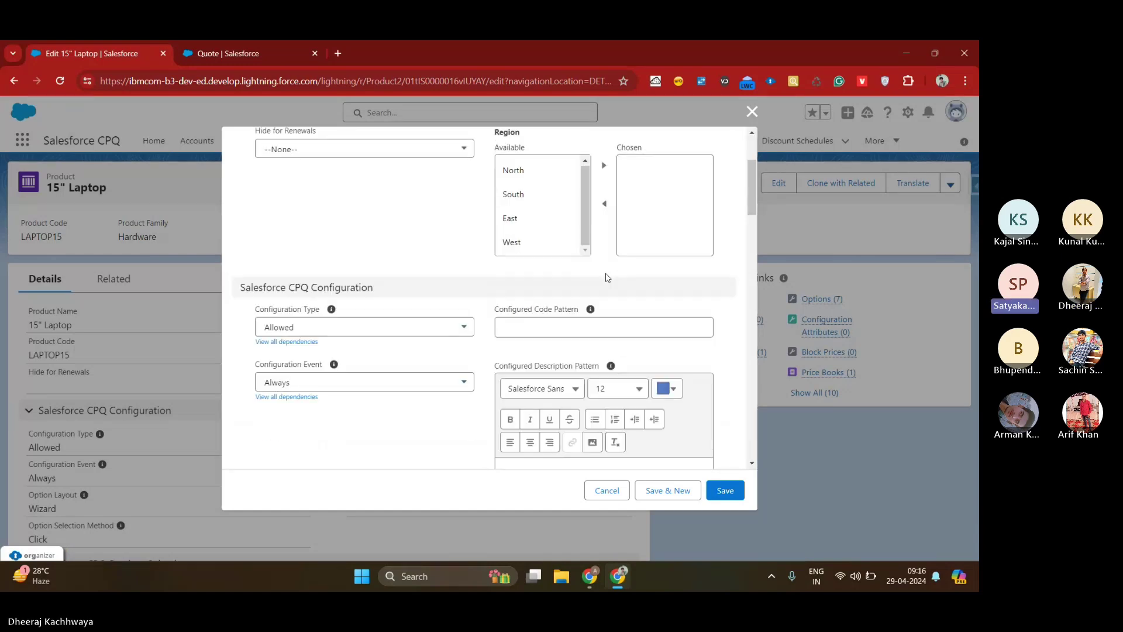
pyautogui.scroll(1, 607, 278)
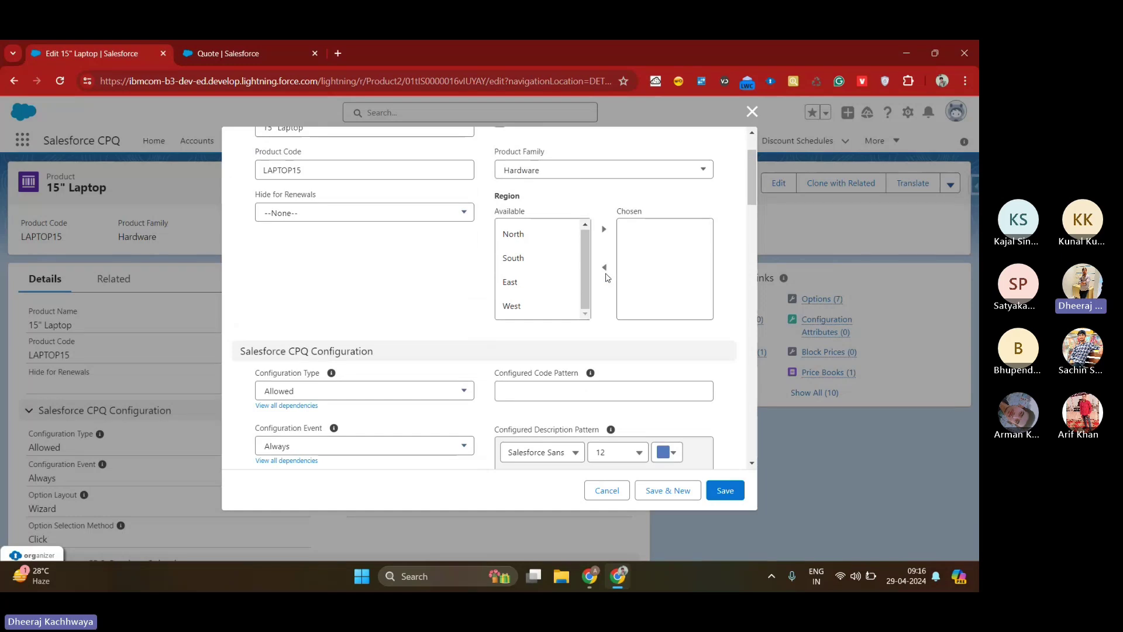
pyautogui.scroll(2, 607, 278)
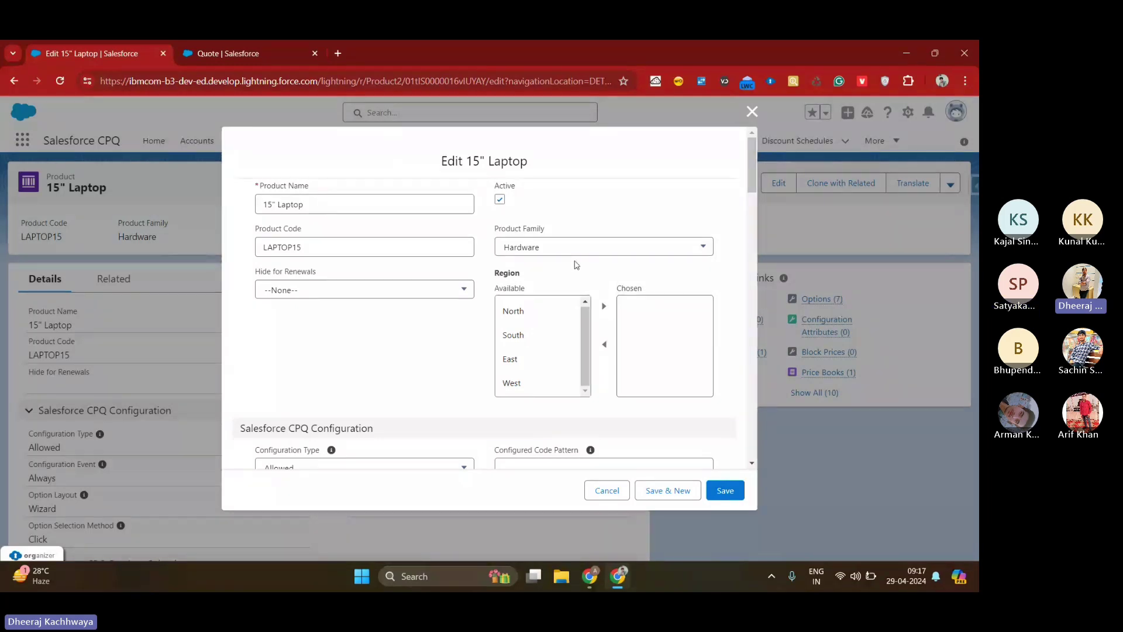
pyautogui.scroll(-2, 386, 387)
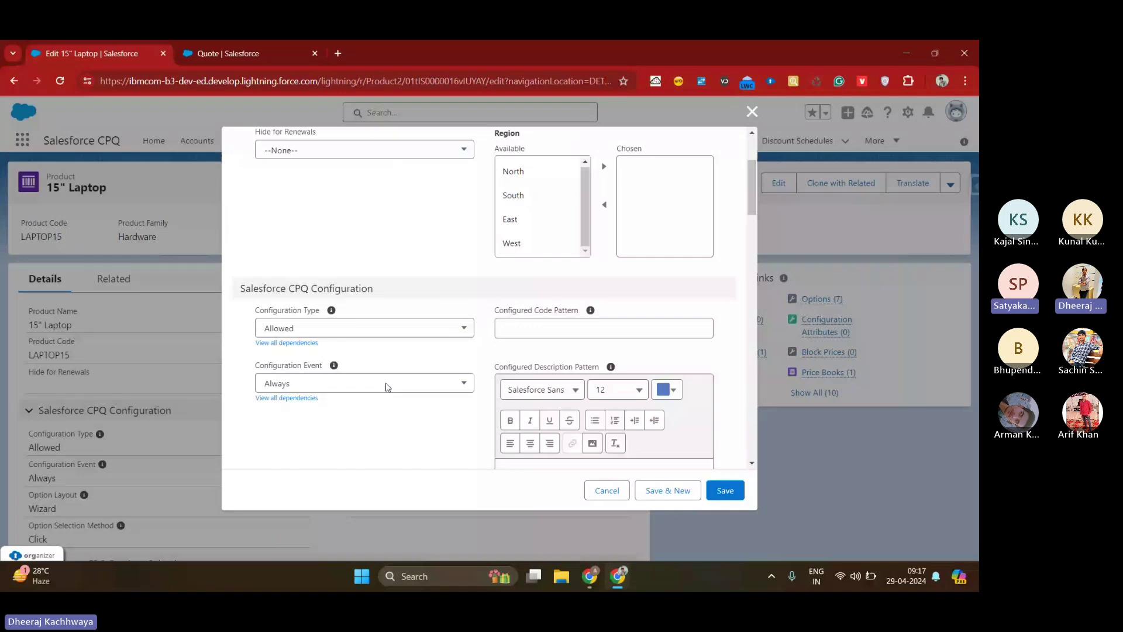
# Step: Review the available Option Layout choices in the 15" Laptop product's edit form without changing the selection
pyautogui.scroll(-4, 386, 387)
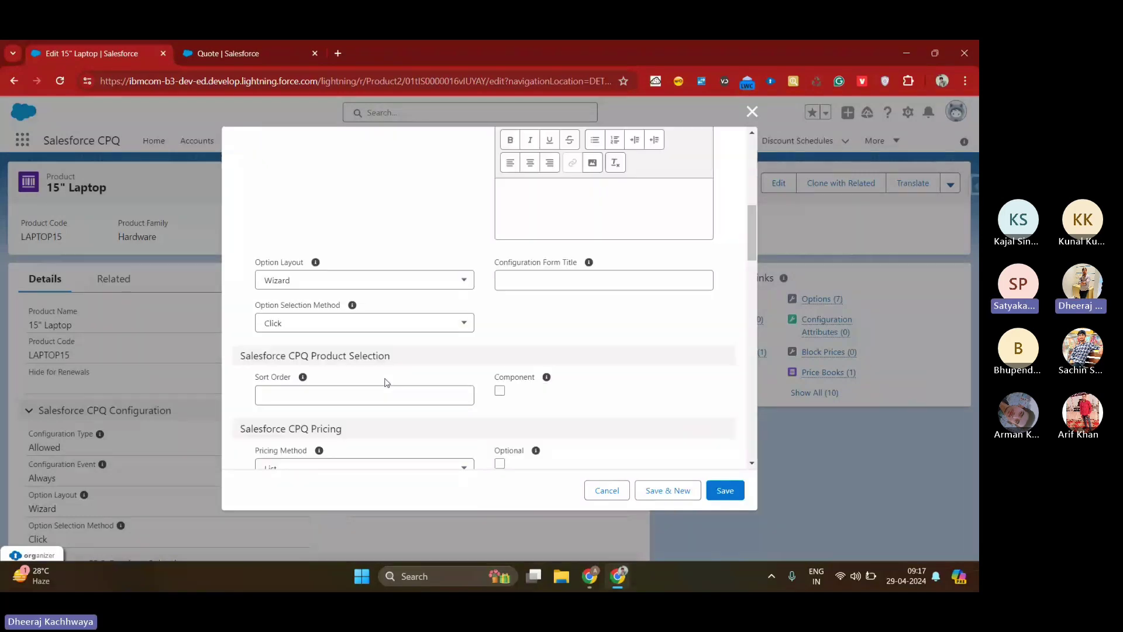
pyautogui.click(291, 281)
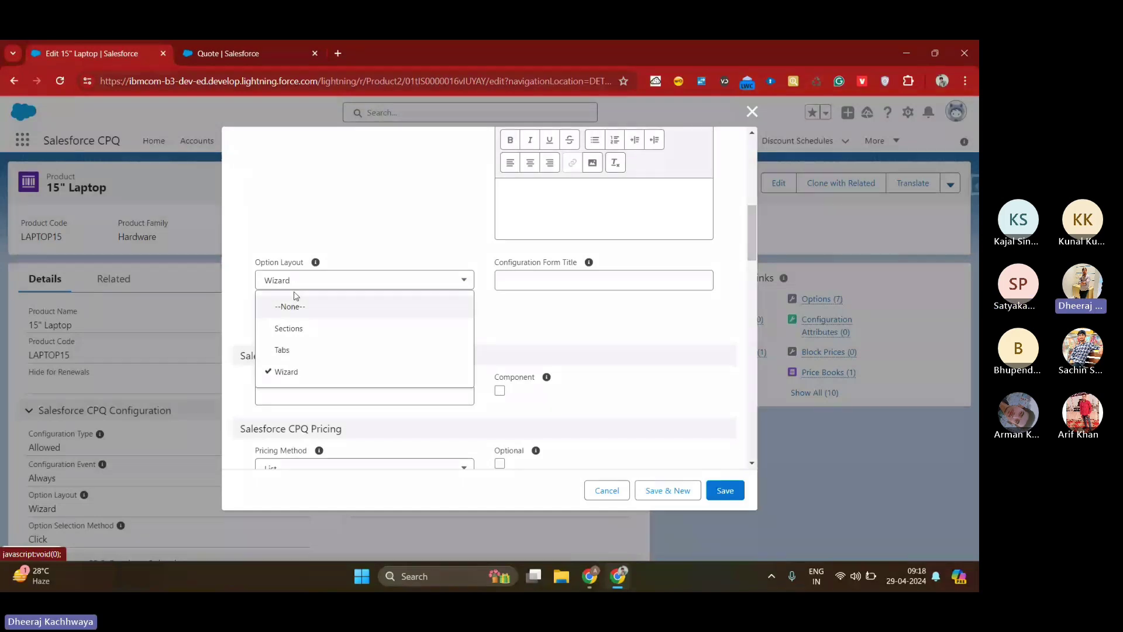
pyautogui.click(378, 206)
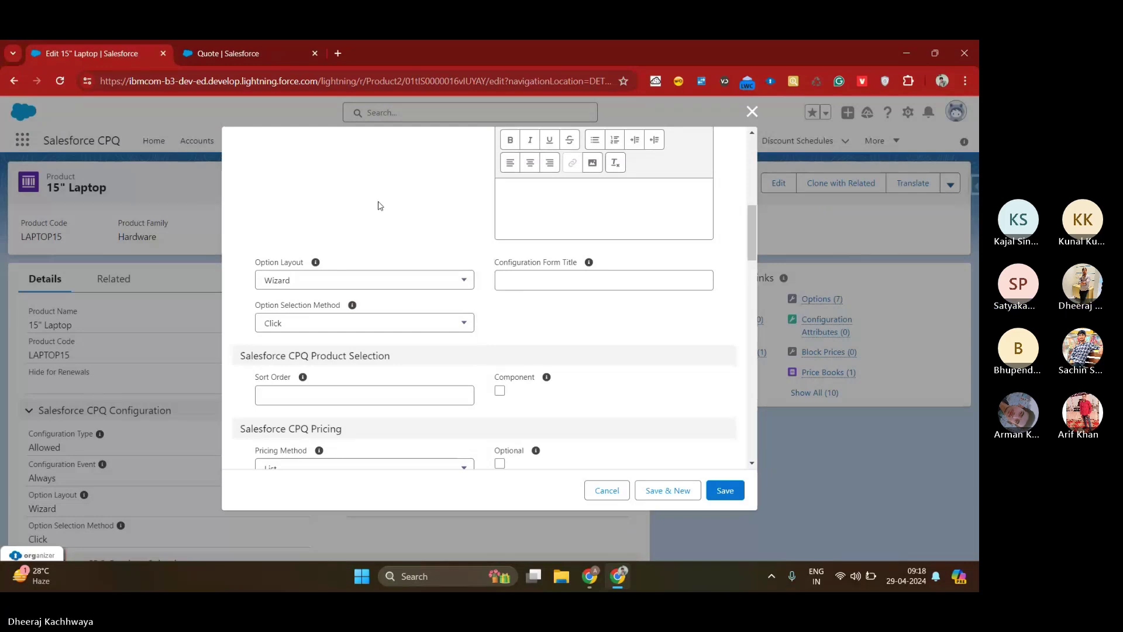
# Step: Try setting the 15" Laptop's Configuration Type to --None-- to check its effect on Configuration Event, and reopen the type choices
pyautogui.scroll(3, 378, 206)
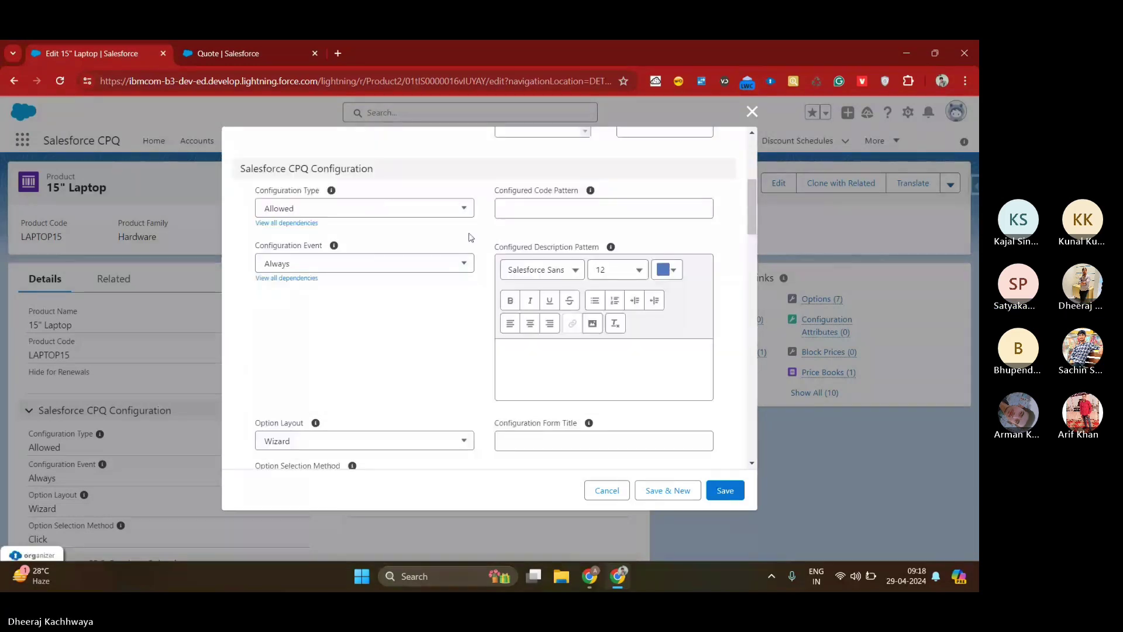
pyautogui.scroll(2, 470, 237)
pyautogui.moveTo(326, 281)
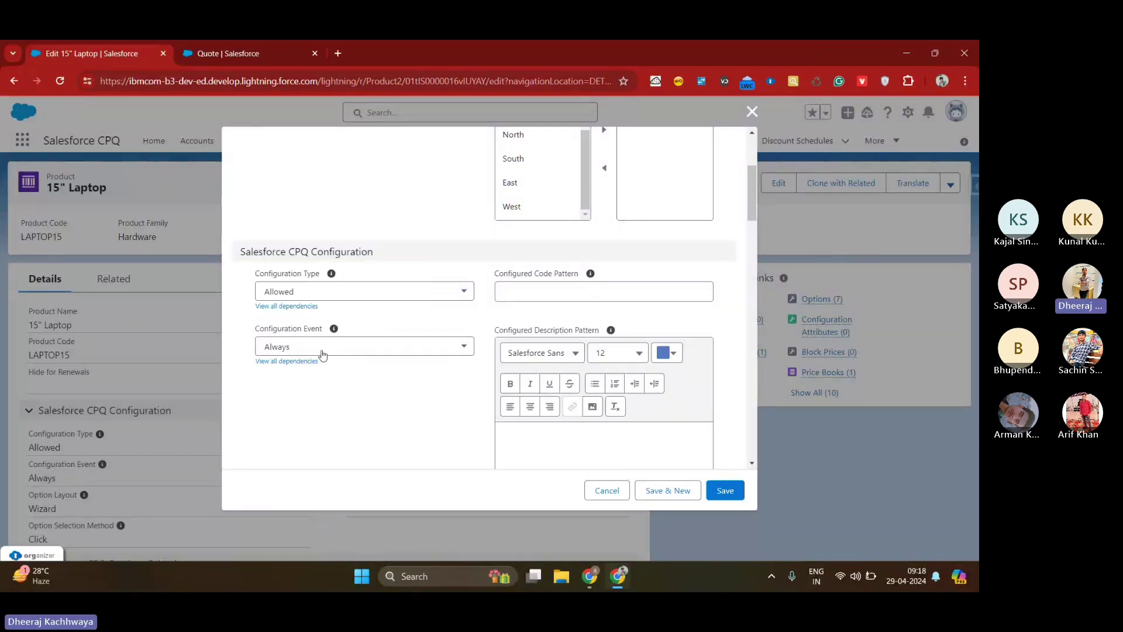
pyautogui.click(396, 299)
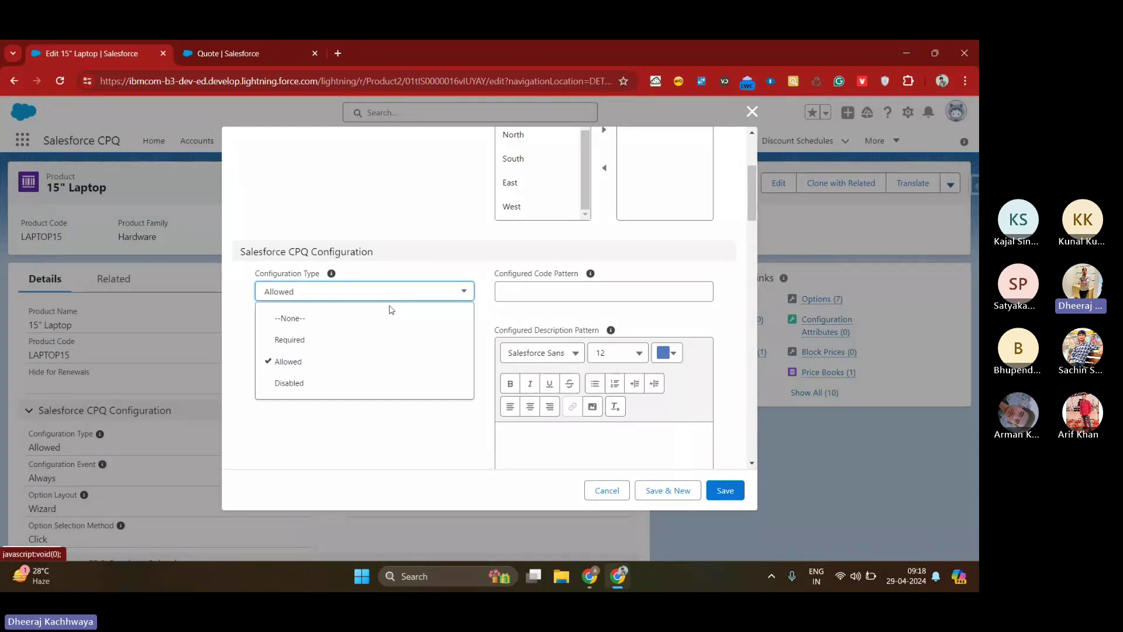
pyautogui.click(380, 320)
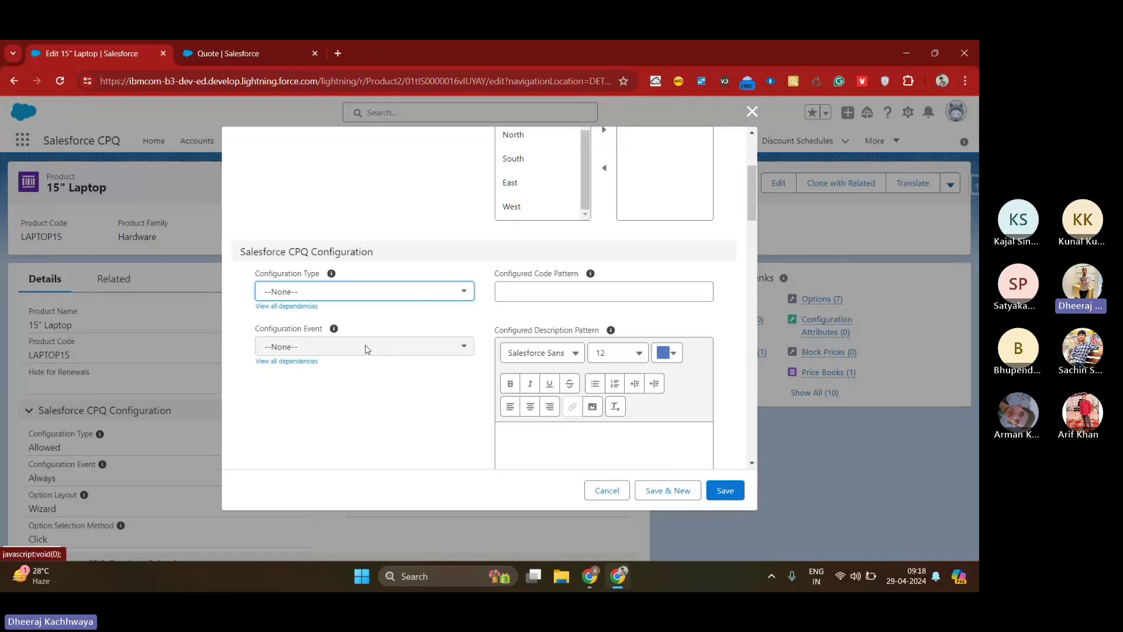
pyautogui.click(357, 294)
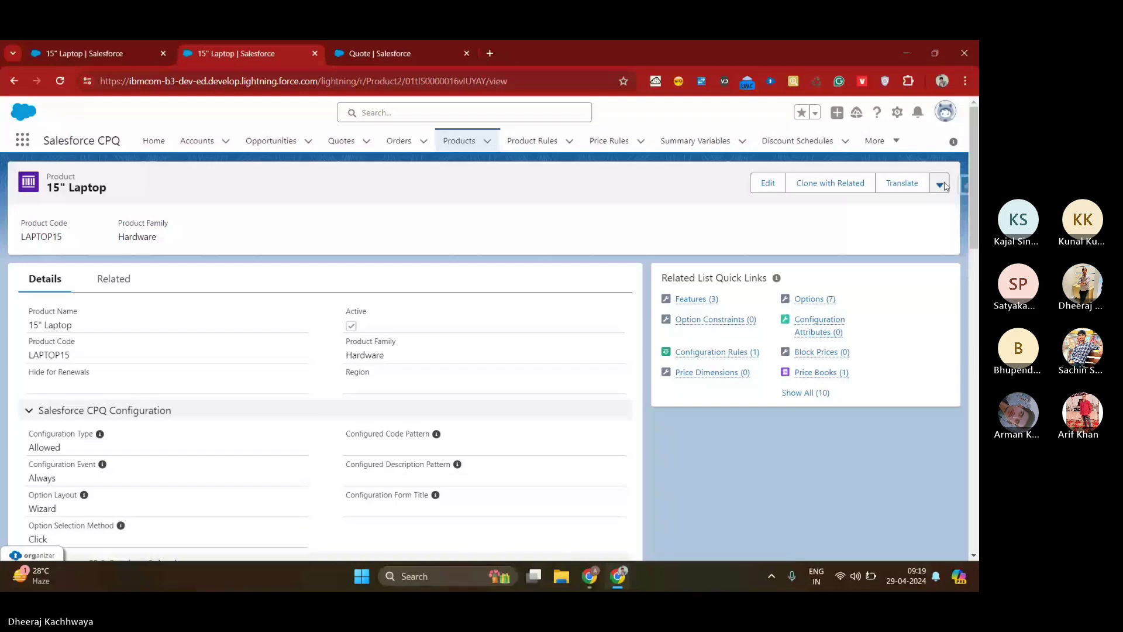
# Step: Clone the 15" Laptop product as "Bundle Product for Laptop" with product code BPL and save it
pyautogui.click(940, 185)
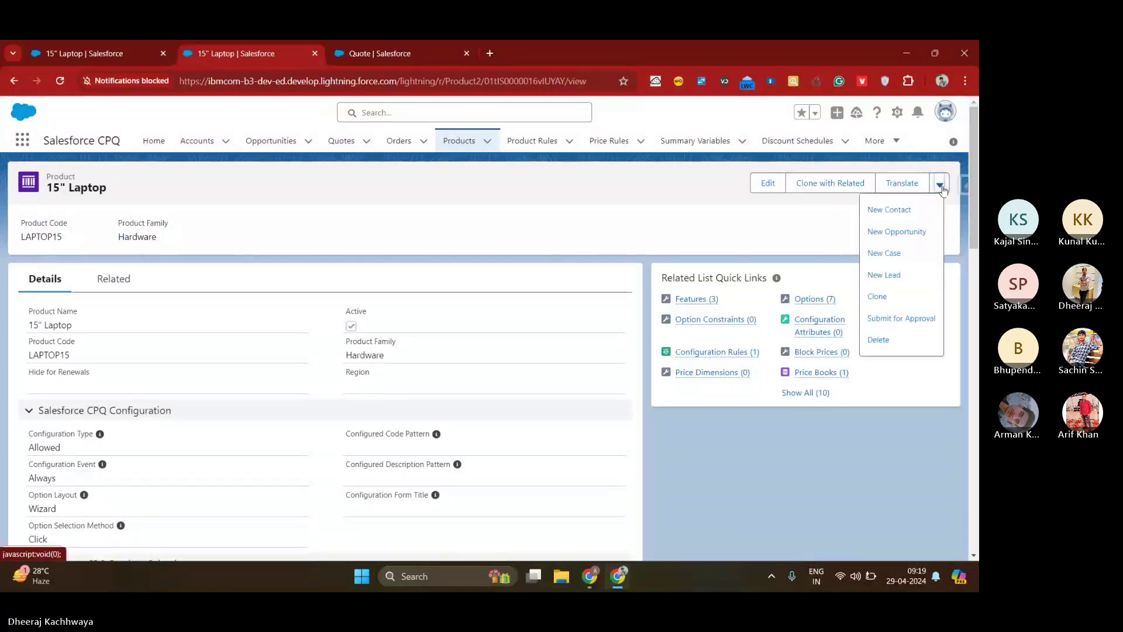
pyautogui.click(893, 297)
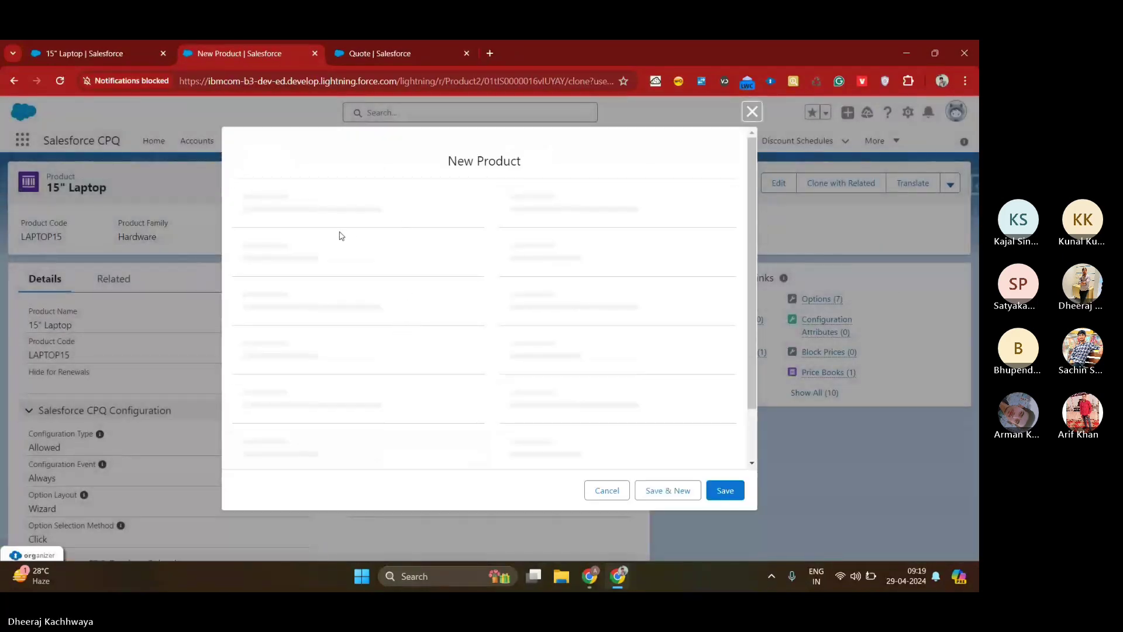
pyautogui.tripleClick(324, 225)
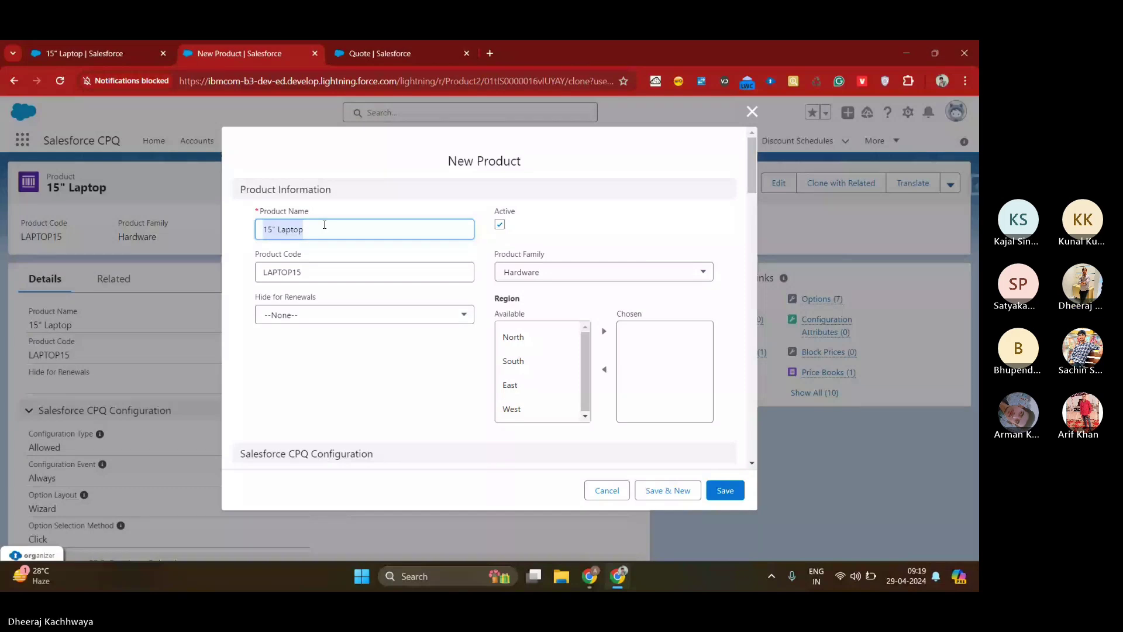
pyautogui.write('Bundle Product for Lapto')
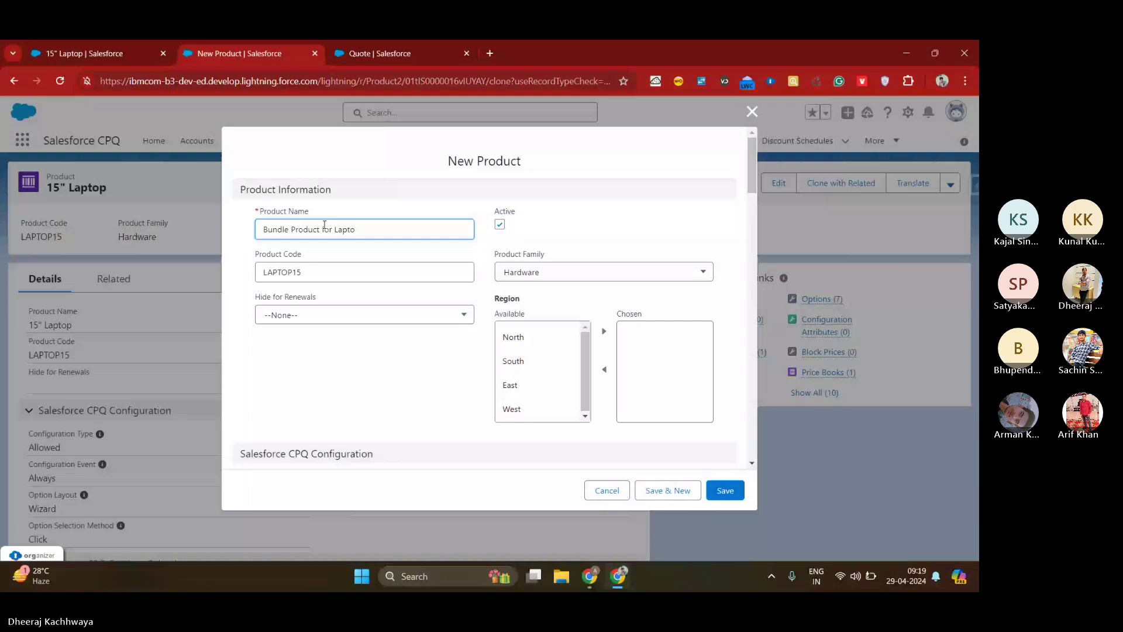
pyautogui.scroll(-10, 433, 355)
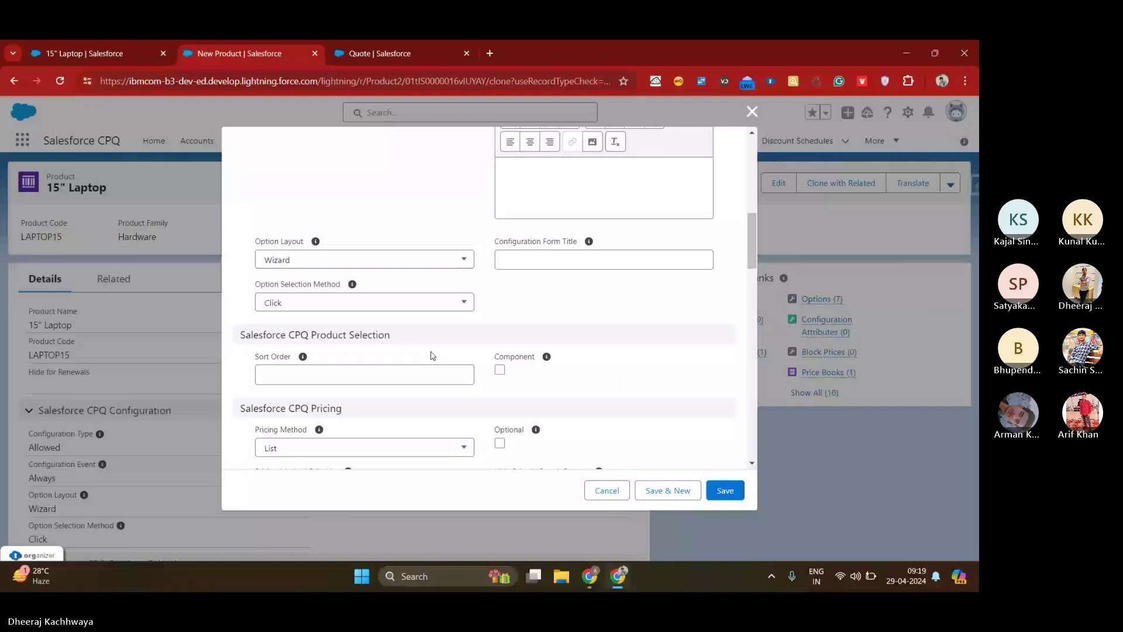
pyautogui.click(725, 490)
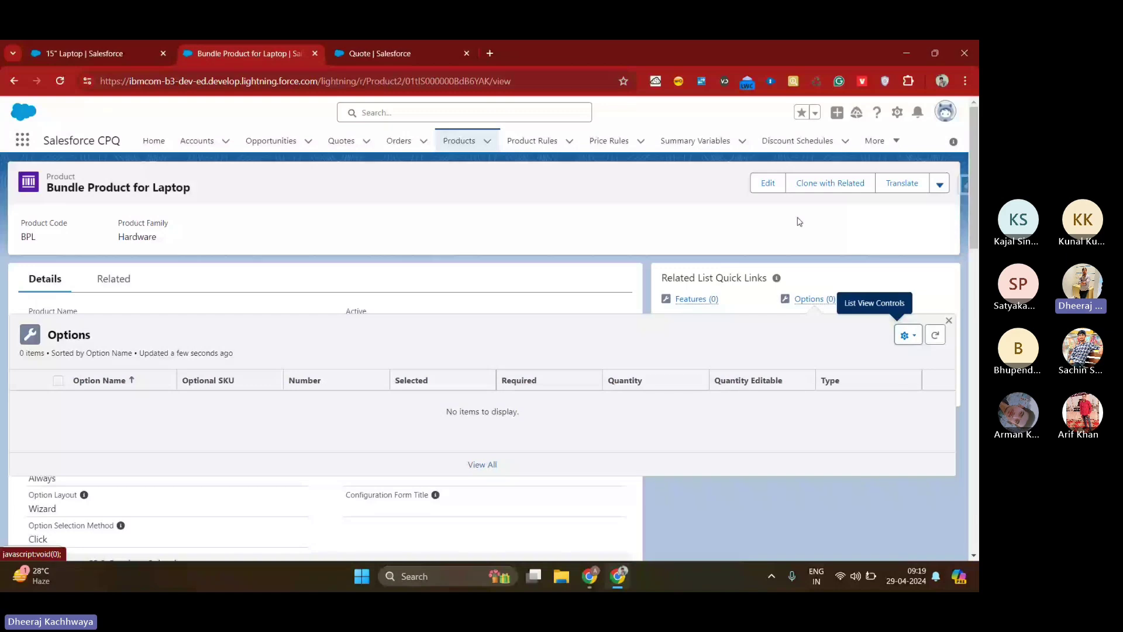
# Step: Add a standard price to Bundle Product for Laptop in the Standard Price Book with a list price of 0
pyautogui.moveTo(816, 372)
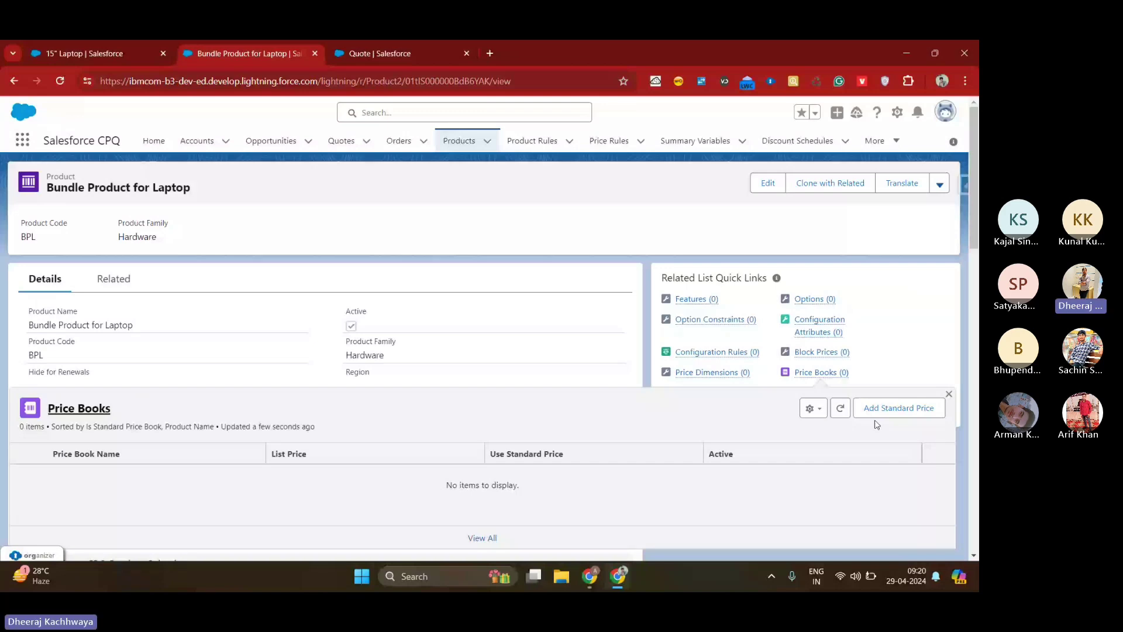
pyautogui.click(878, 412)
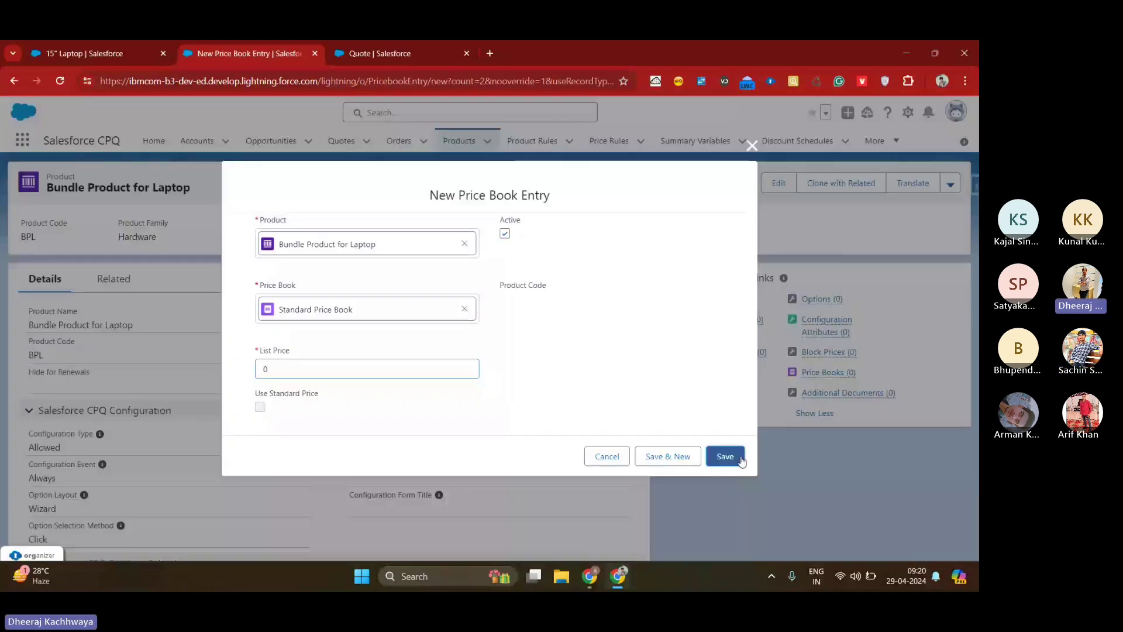
pyautogui.click(726, 457)
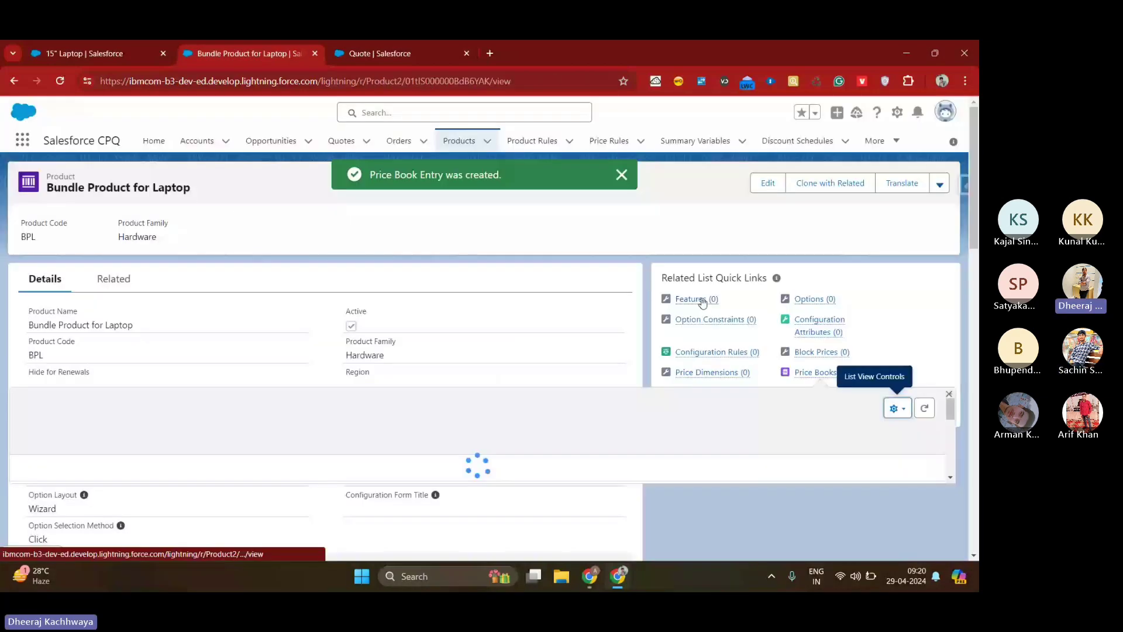
# Step: Create a product feature "Test Feature" for Bundle Product for Laptop with Number 10 and Min Options 0
pyautogui.click(696, 299)
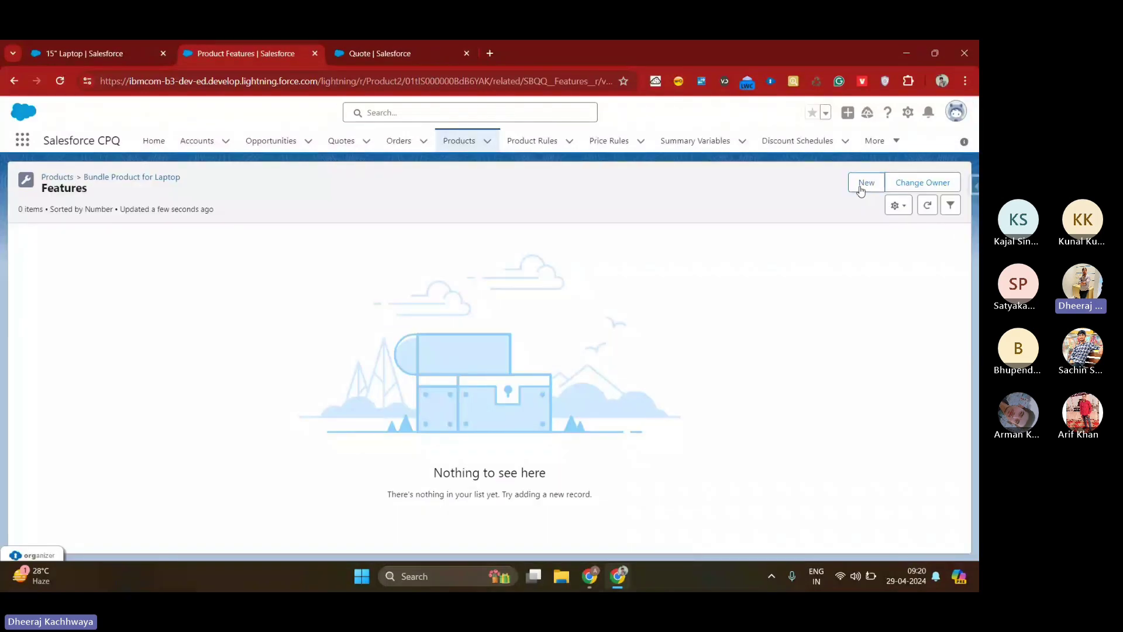
pyautogui.click(864, 183)
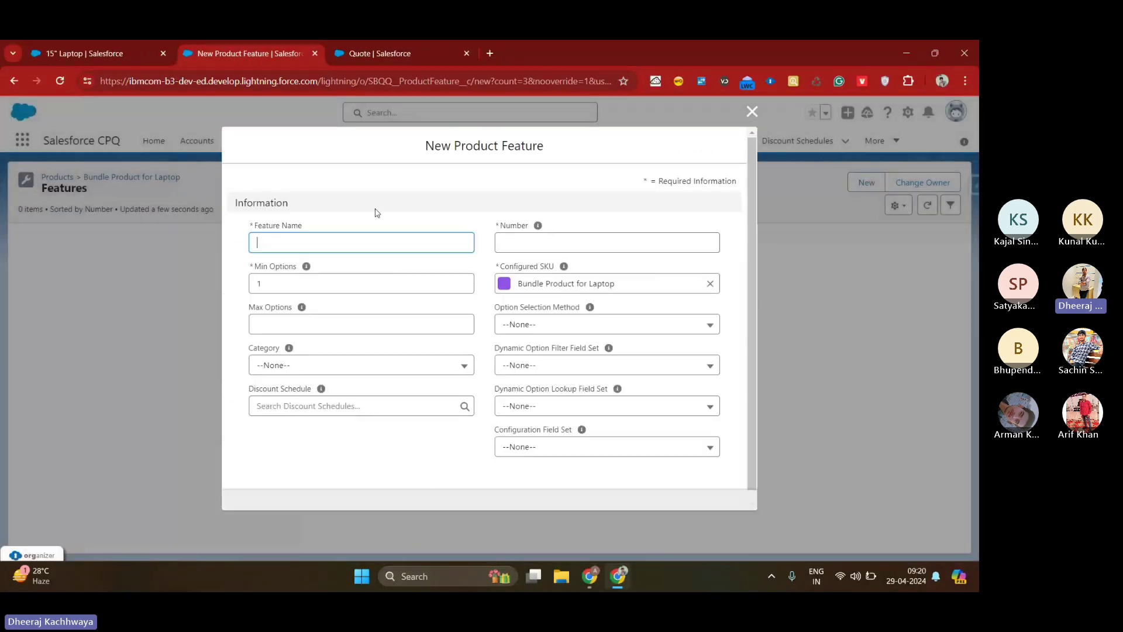
pyautogui.write('Test Feature')
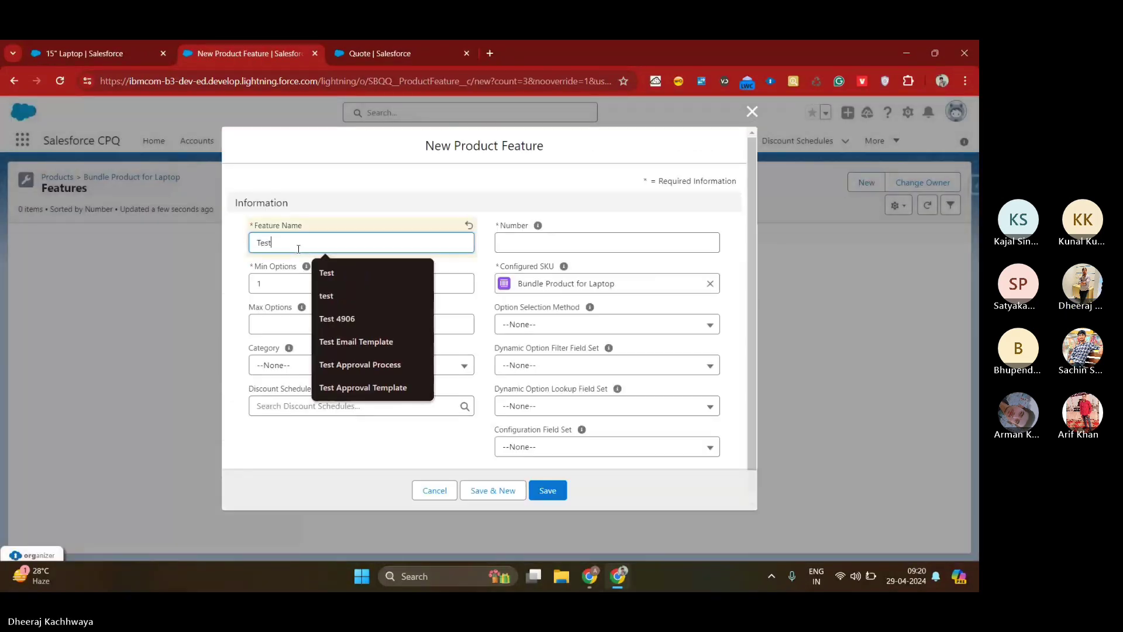
pyautogui.click(552, 245)
pyautogui.write('10')
pyautogui.click(465, 283)
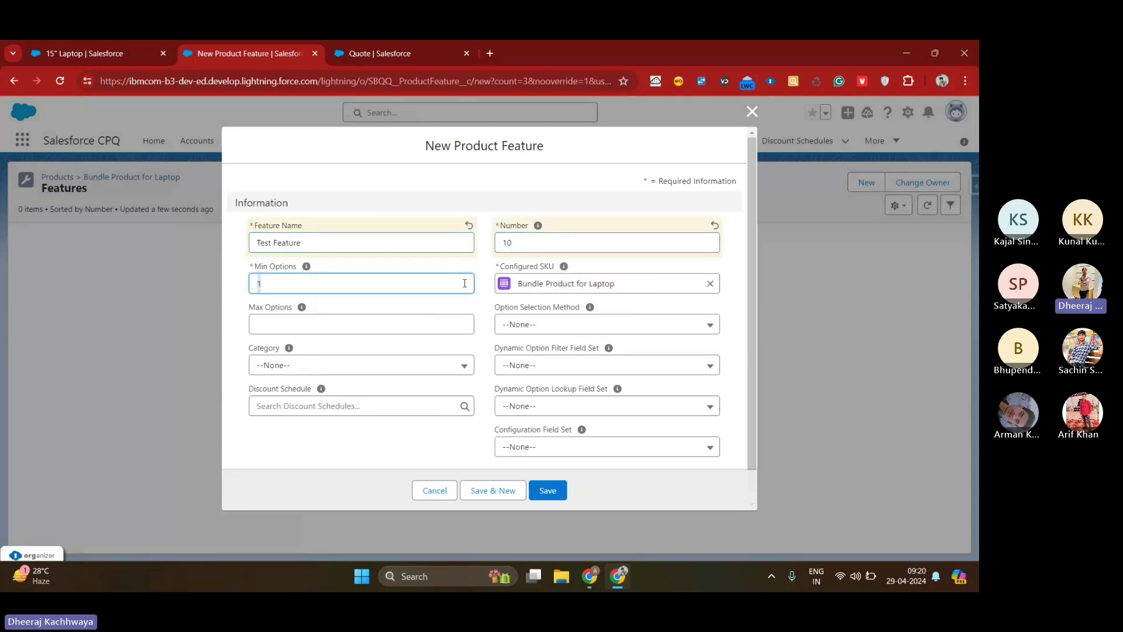
pyautogui.write('0')
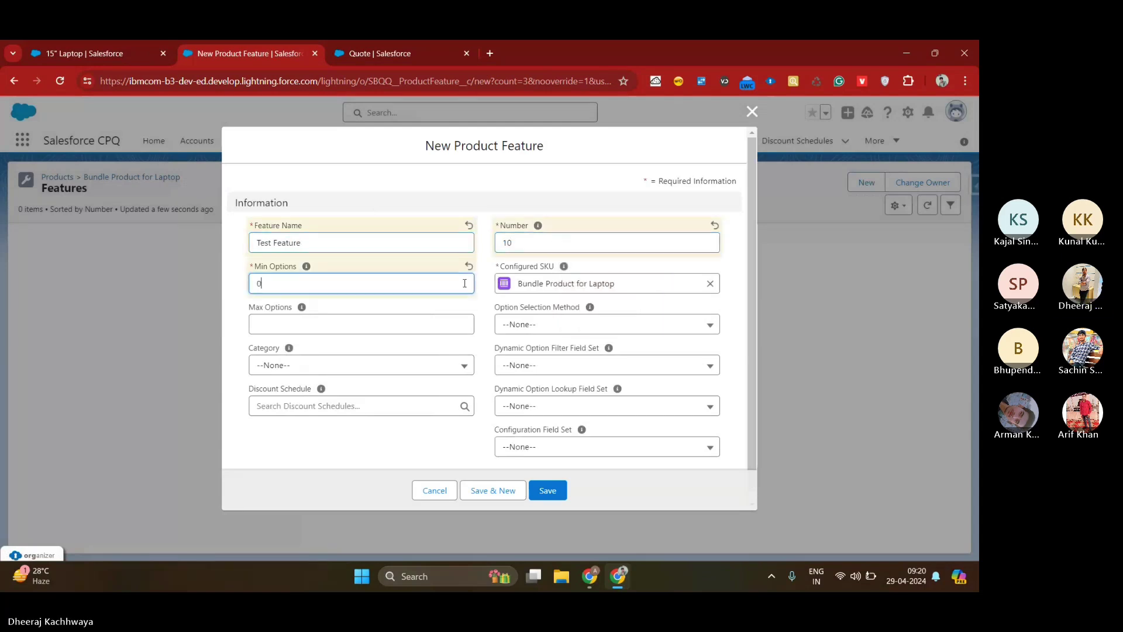
pyautogui.click(548, 492)
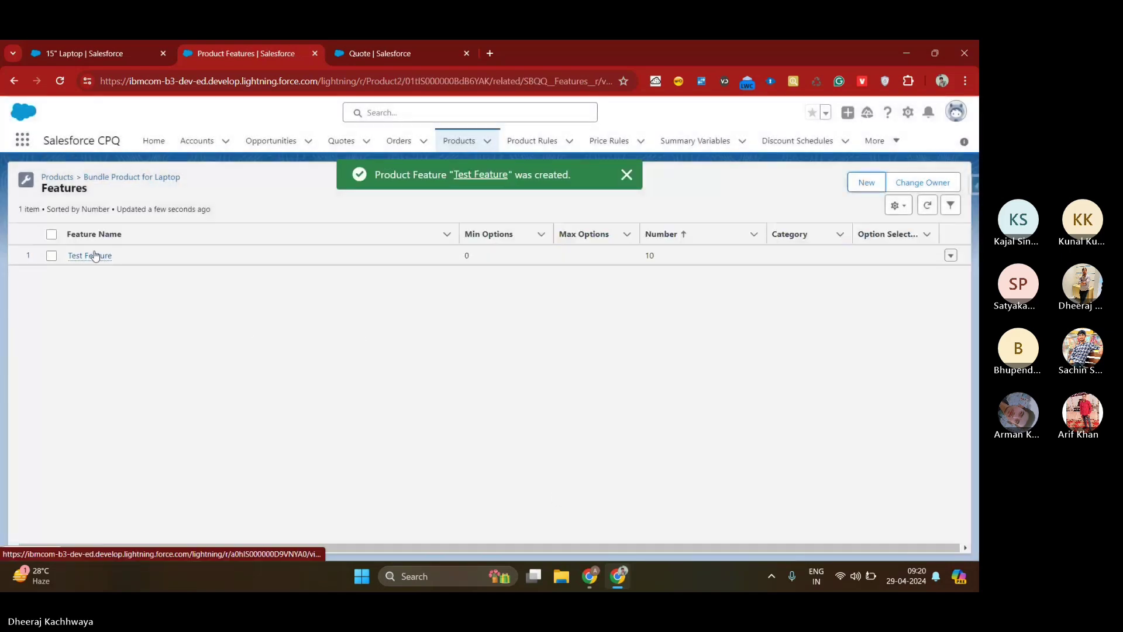
# Step: Check the related lists and details of Test Feature, and return to the Bundle Product for Laptop record
pyautogui.click(94, 256)
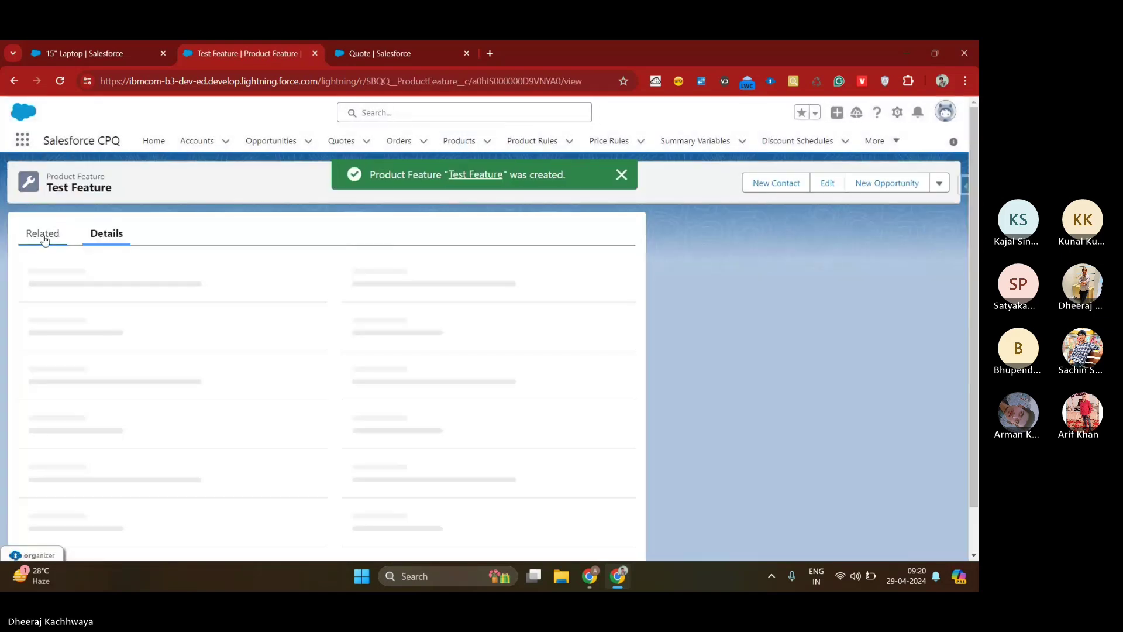
pyautogui.click(44, 236)
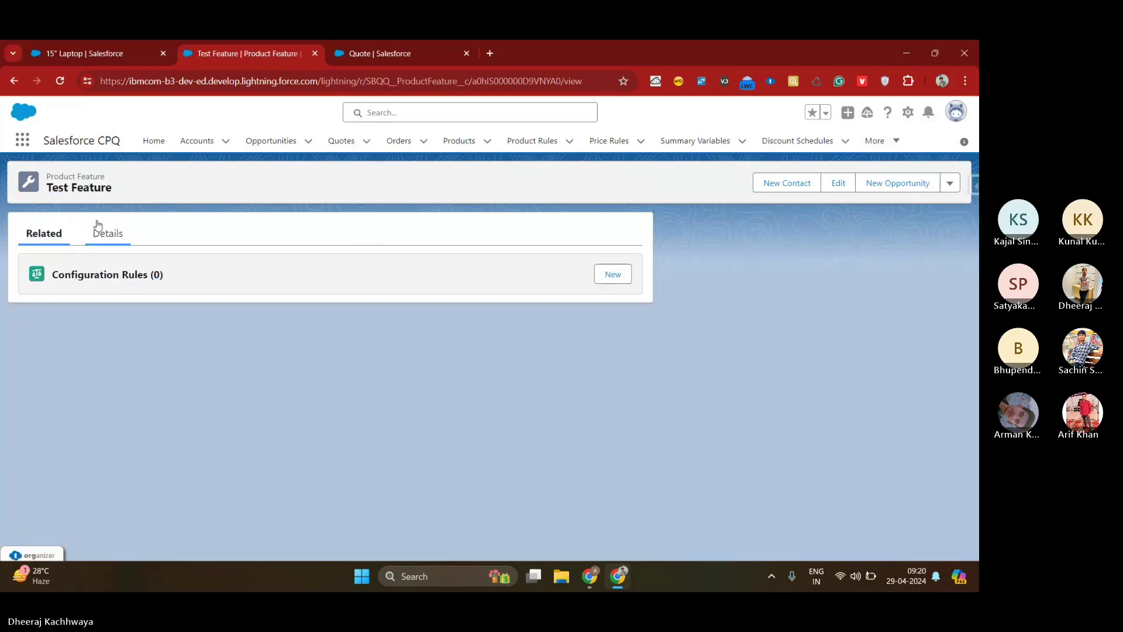
pyautogui.click(100, 232)
pyautogui.click(398, 315)
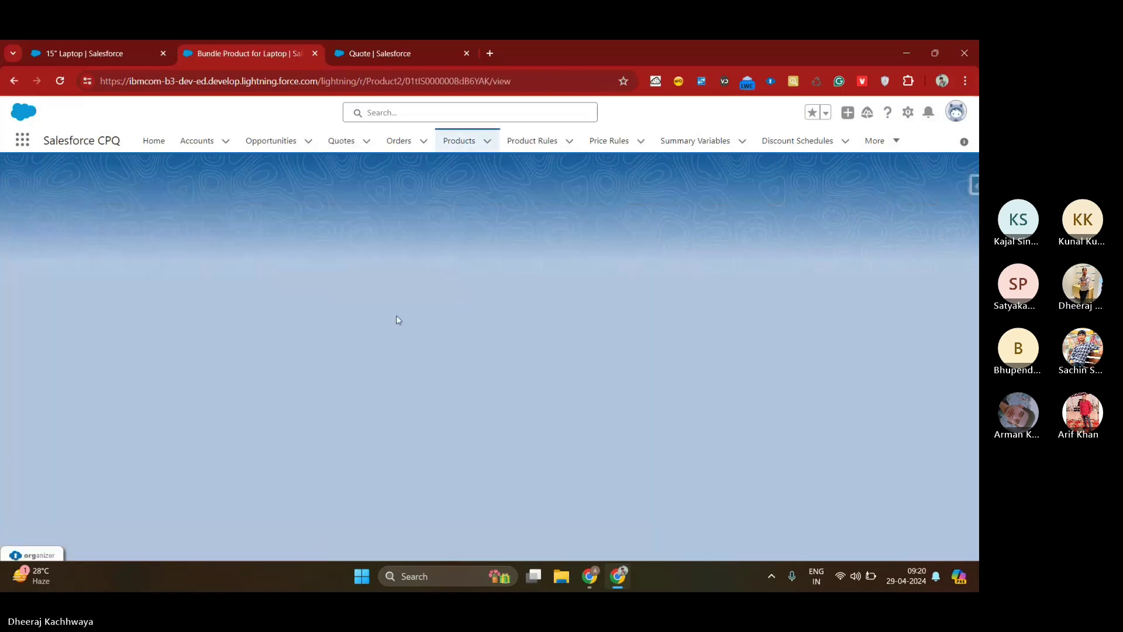
# Step: Create a product option for Bundle Product for Laptop with 15" Laptop as the Optional SKU and Number 10
pyautogui.moveTo(815, 310)
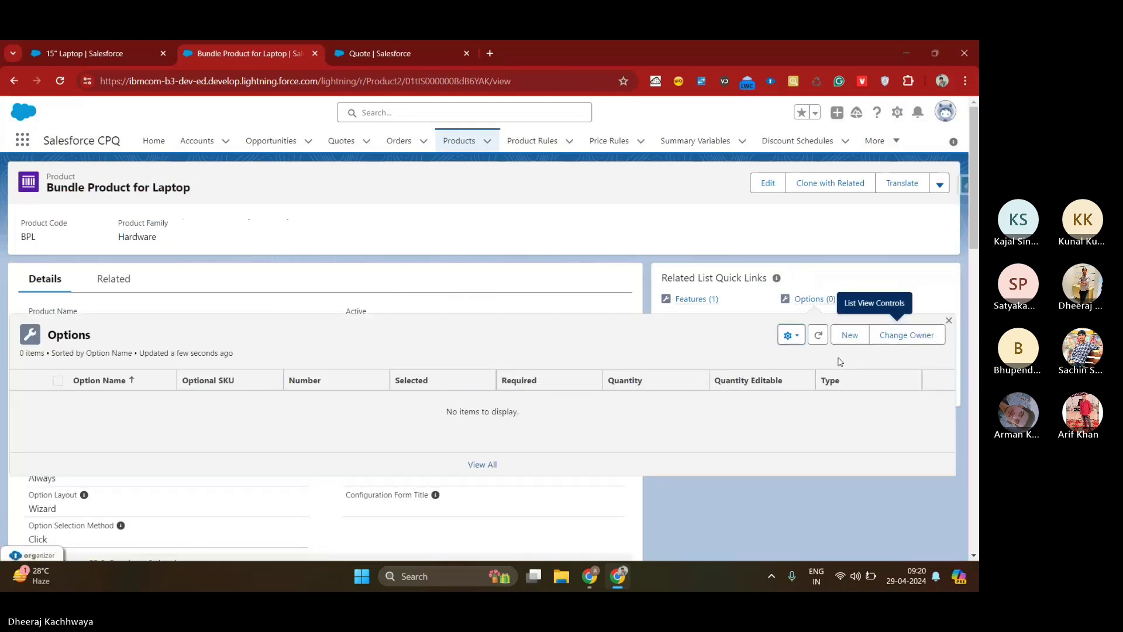
pyautogui.click(852, 336)
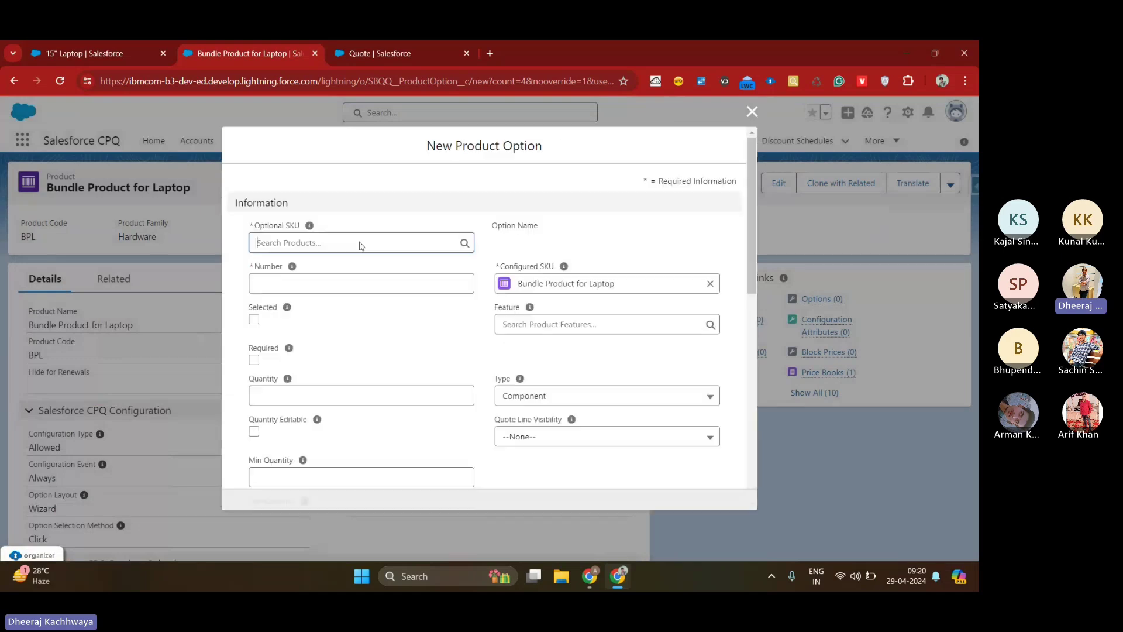
pyautogui.write('15')
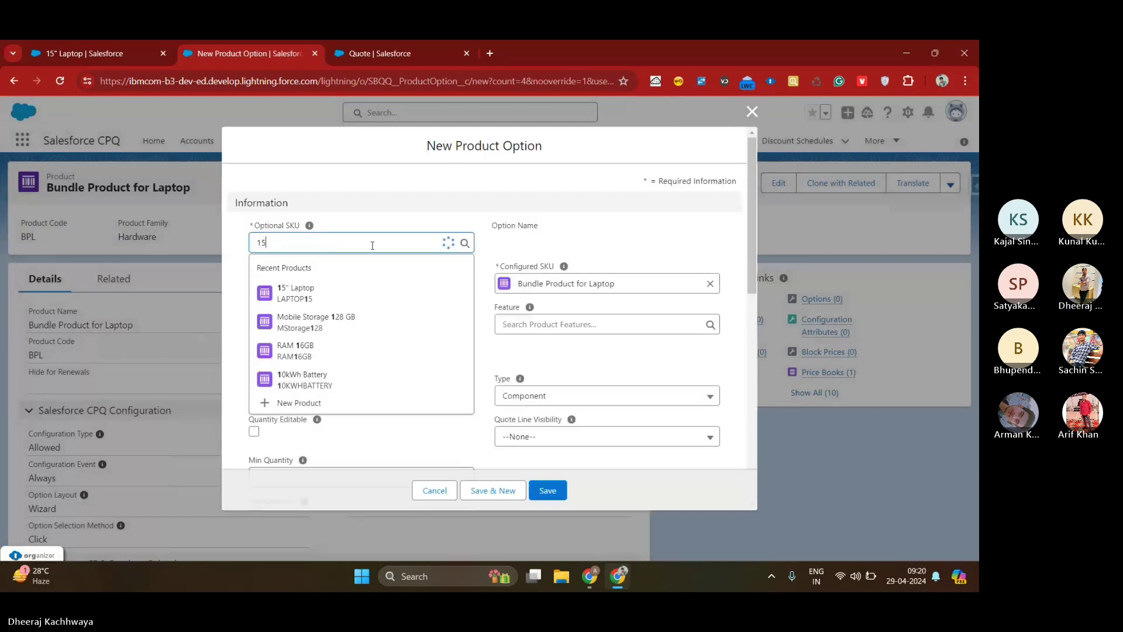
pyautogui.click(329, 304)
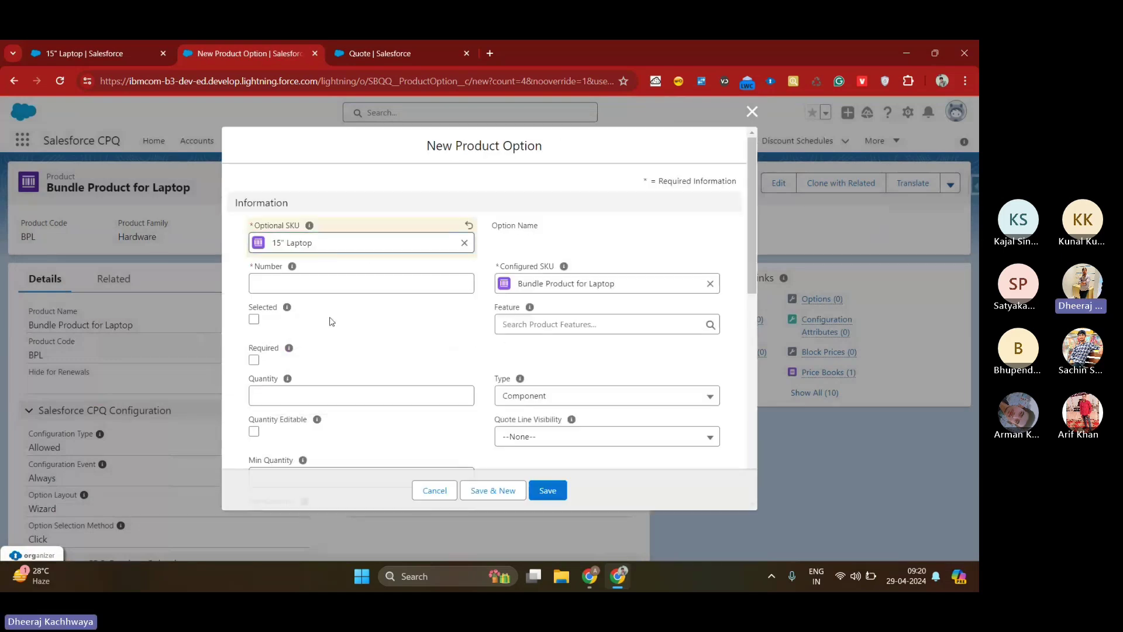
pyautogui.click(349, 283)
pyautogui.write('10')
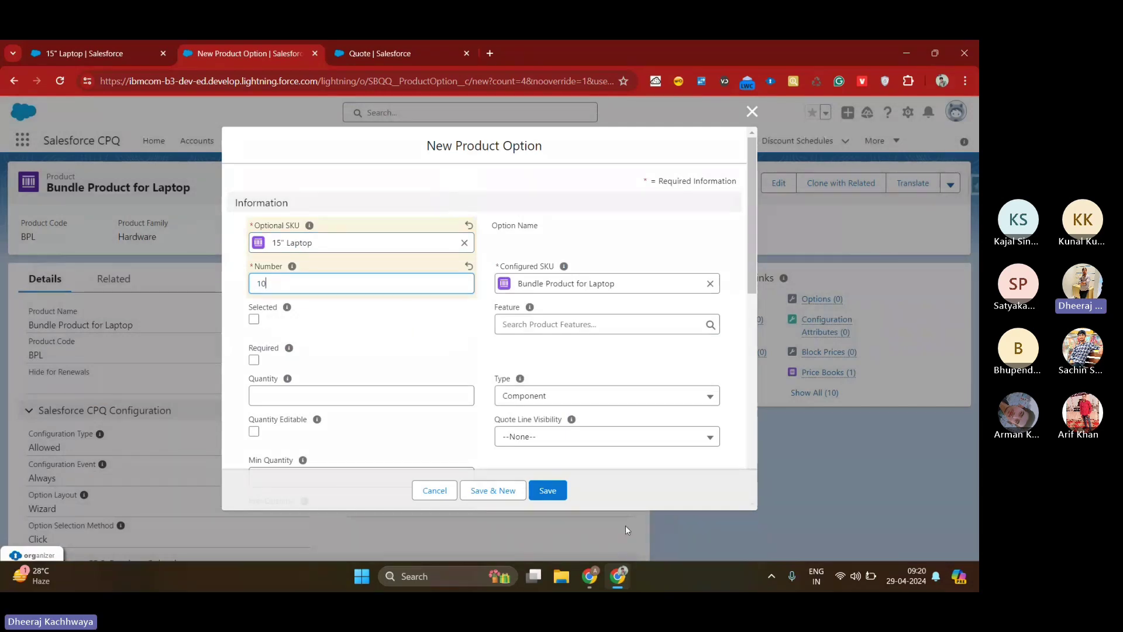
pyautogui.click(548, 490)
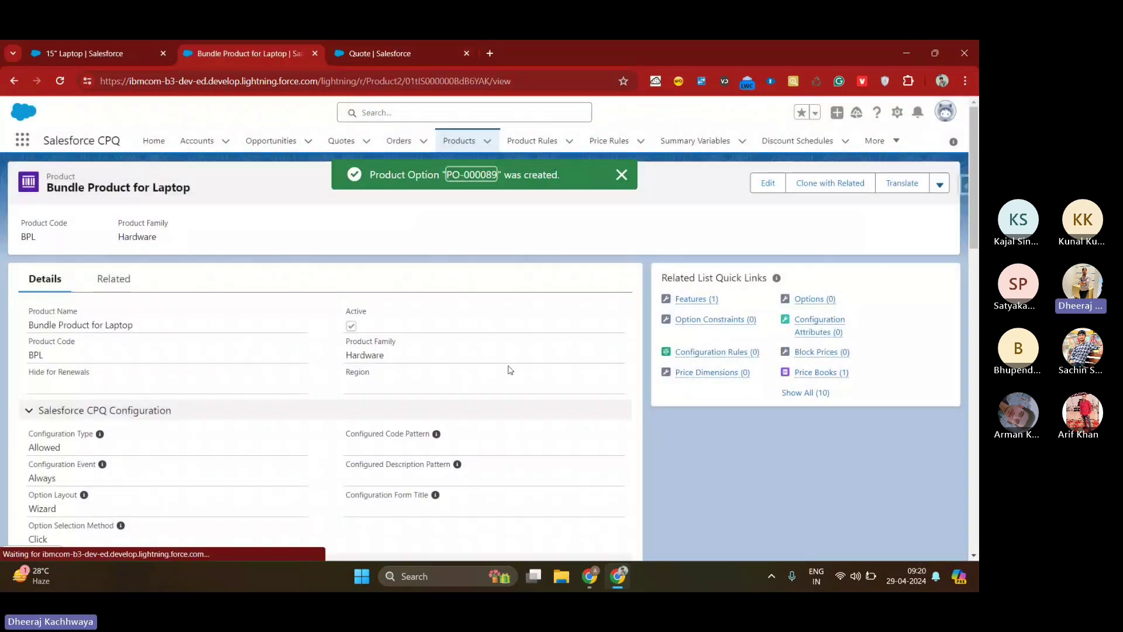
# Step: Search for BPL in the quote's product selection and mark Bundle Product for Laptop for adding
pyautogui.click(395, 49)
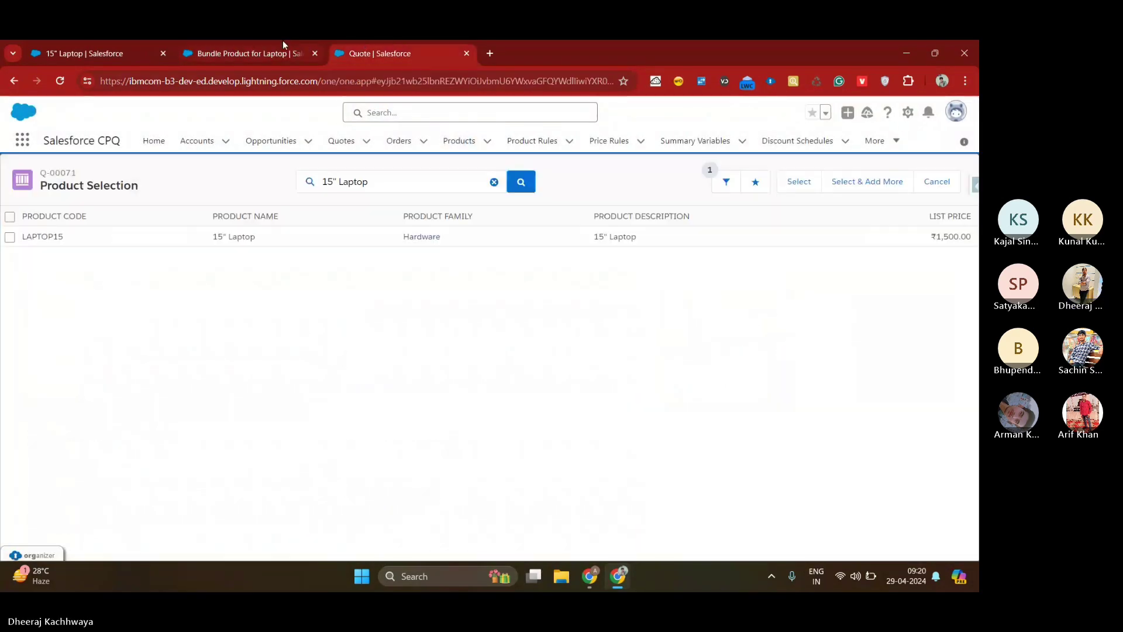
pyautogui.click(282, 42)
pyautogui.click(388, 42)
pyautogui.tripleClick(382, 188)
pyautogui.write('BPL')
pyautogui.press('Return')
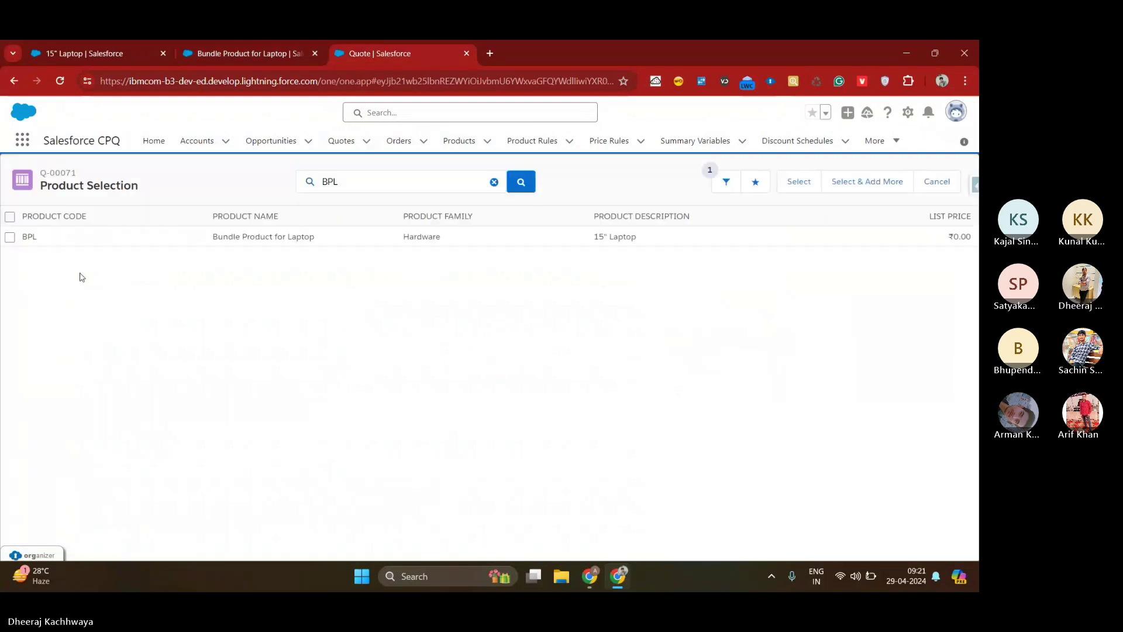
pyautogui.click(10, 238)
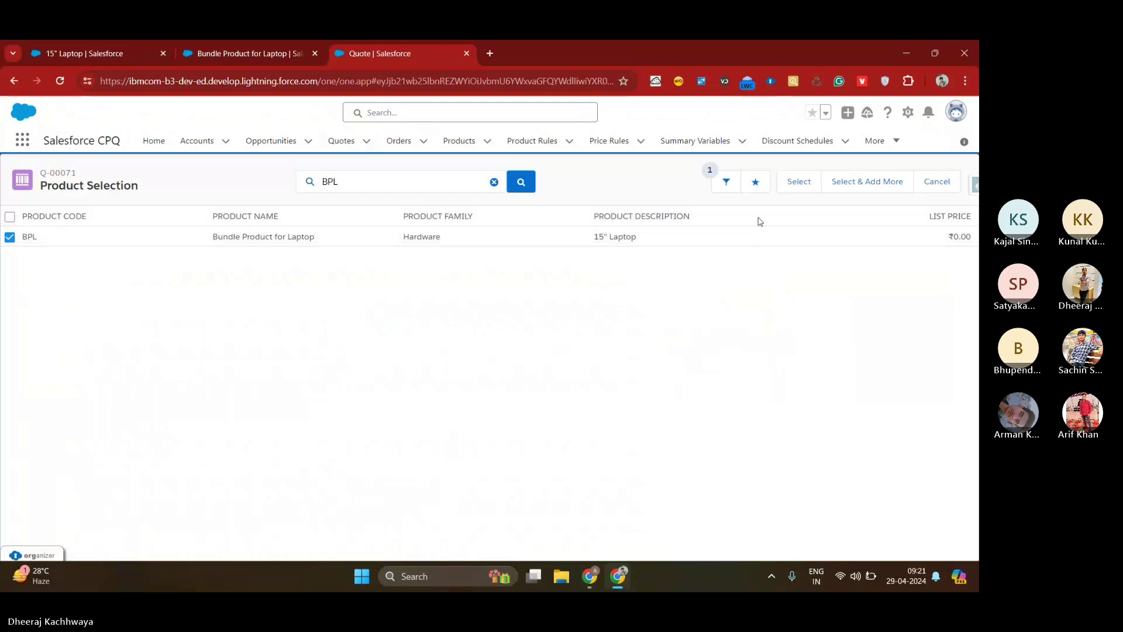
# Step: Open the configuration of Bundle Product for Laptop on the quote, and review the CPQ configuration fields on the 15" Laptop record
pyautogui.click(800, 183)
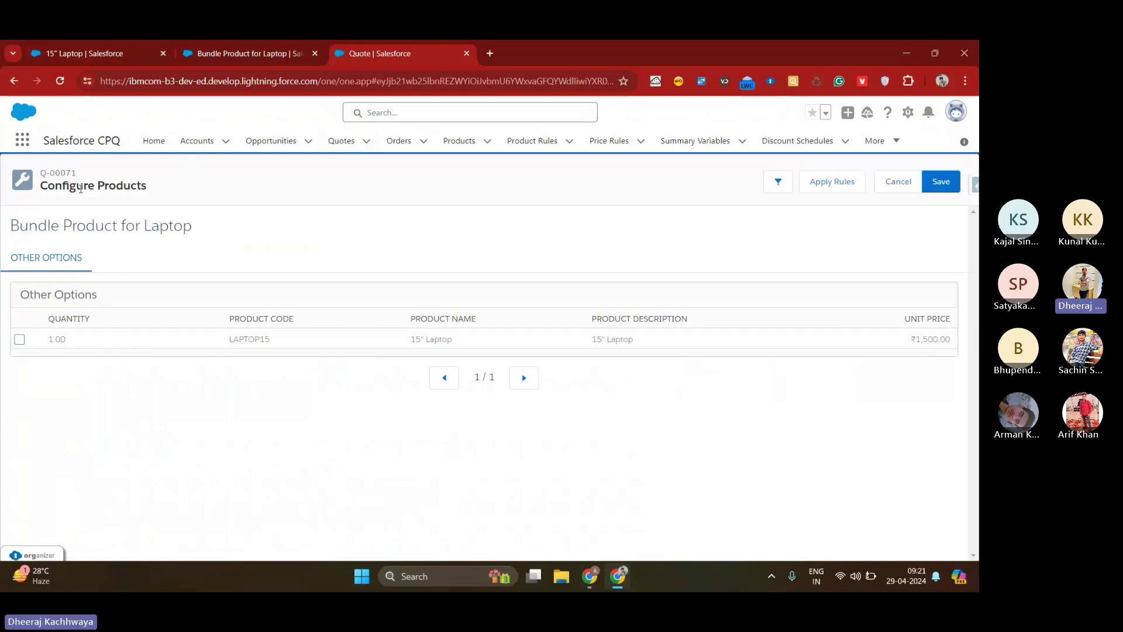
pyautogui.click(122, 47)
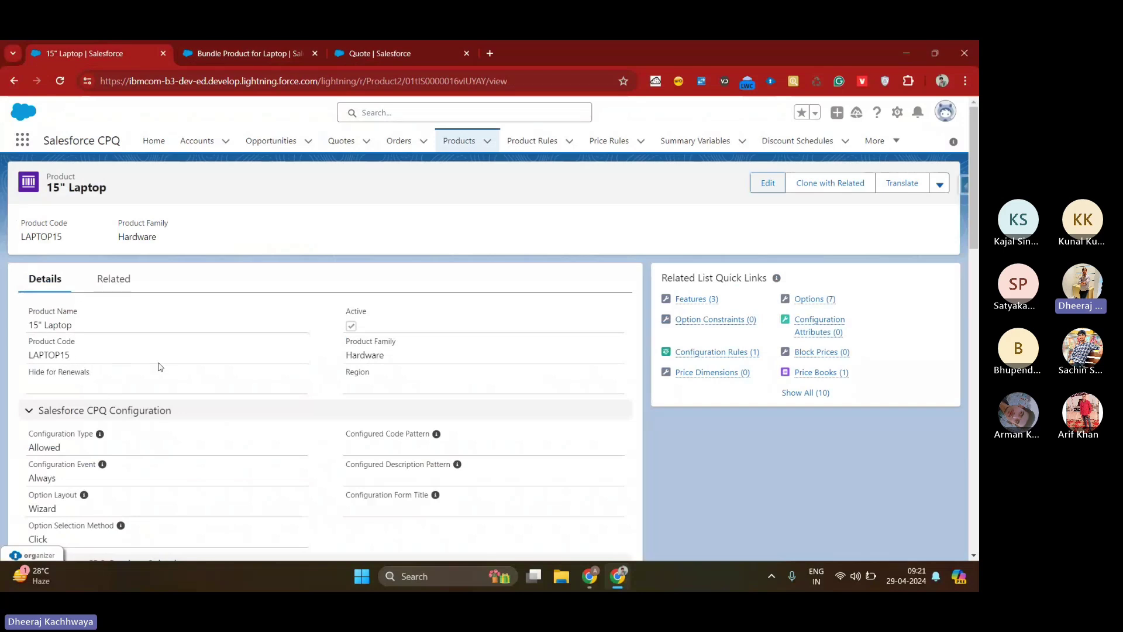
pyautogui.scroll(-2, 178, 456)
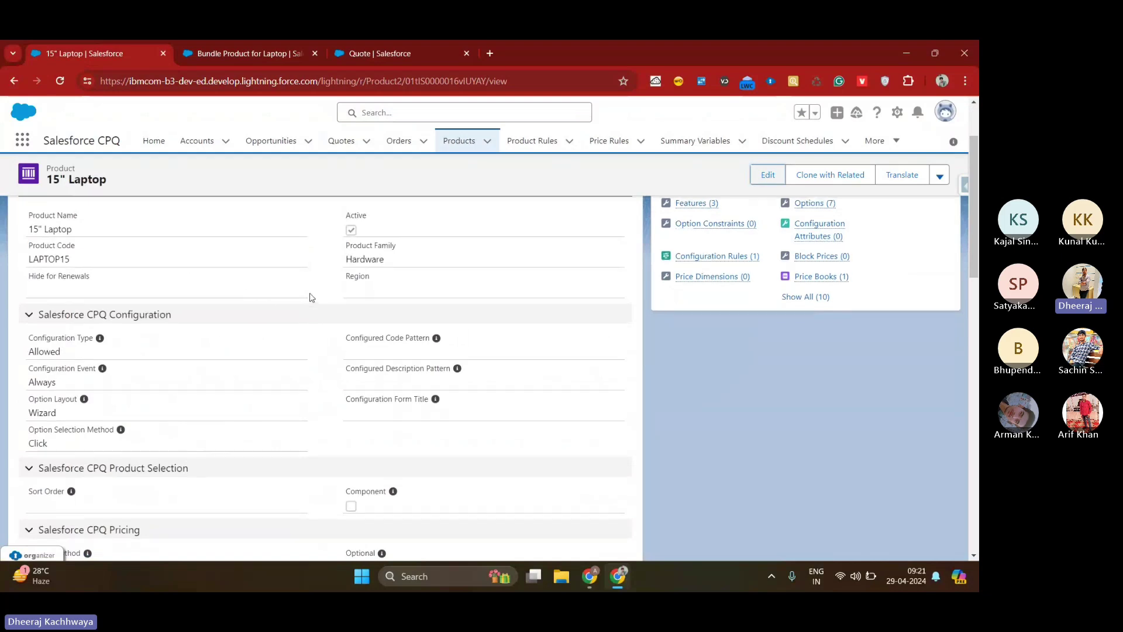
pyautogui.scroll(2, 311, 296)
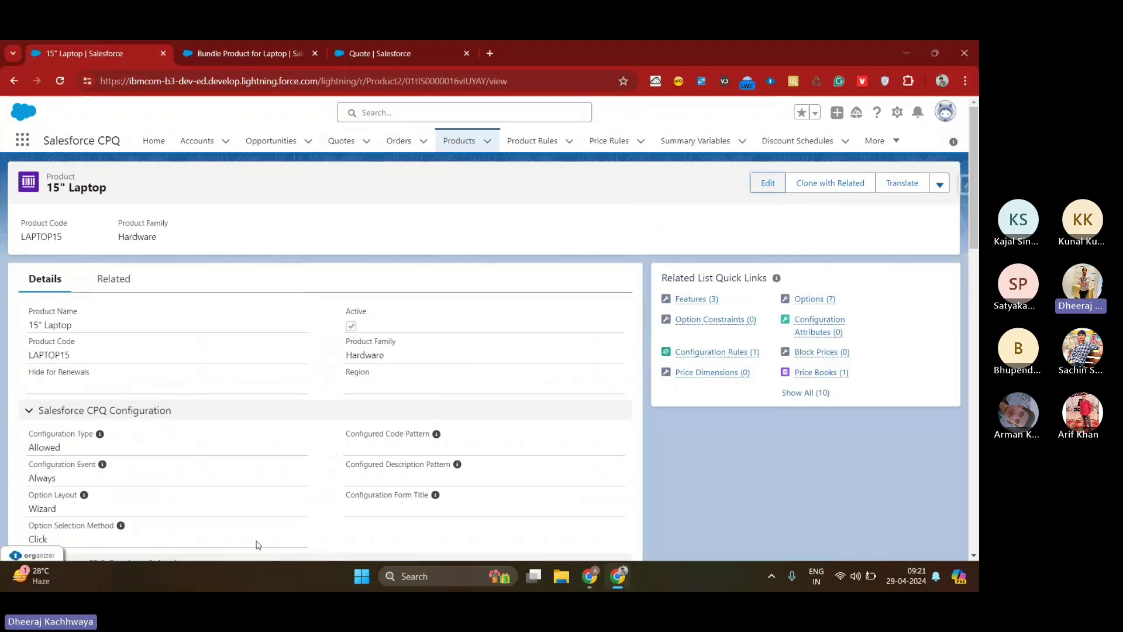
# Step: Include the 15" Laptop option in the quote's bundle and look through its nested Processor, Memory and Storage options
pyautogui.click(401, 46)
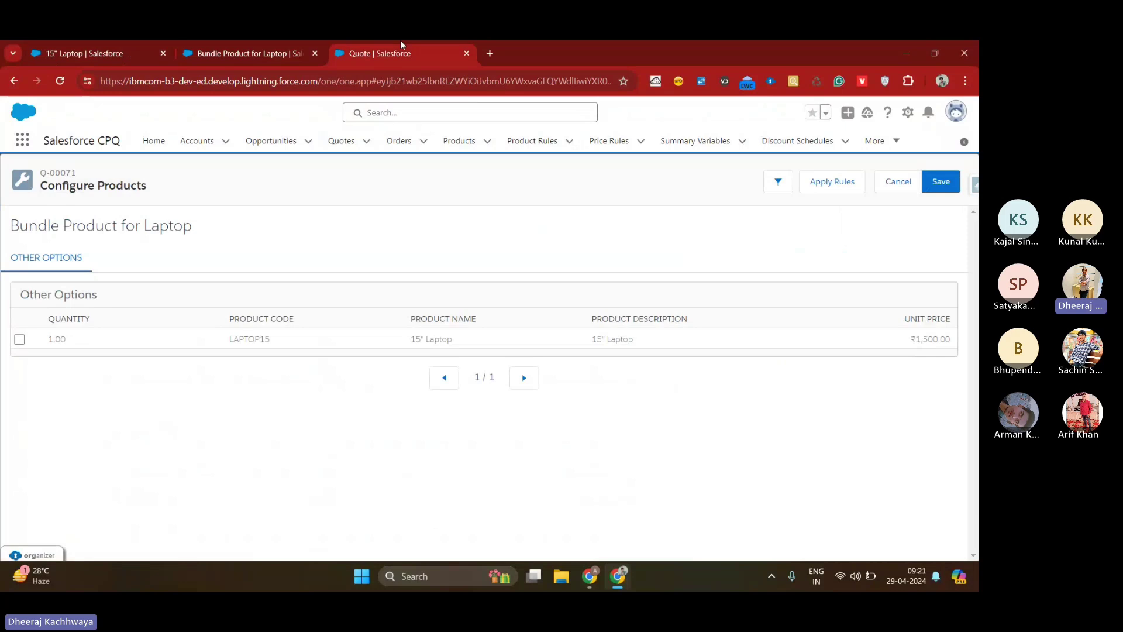
pyautogui.click(19, 340)
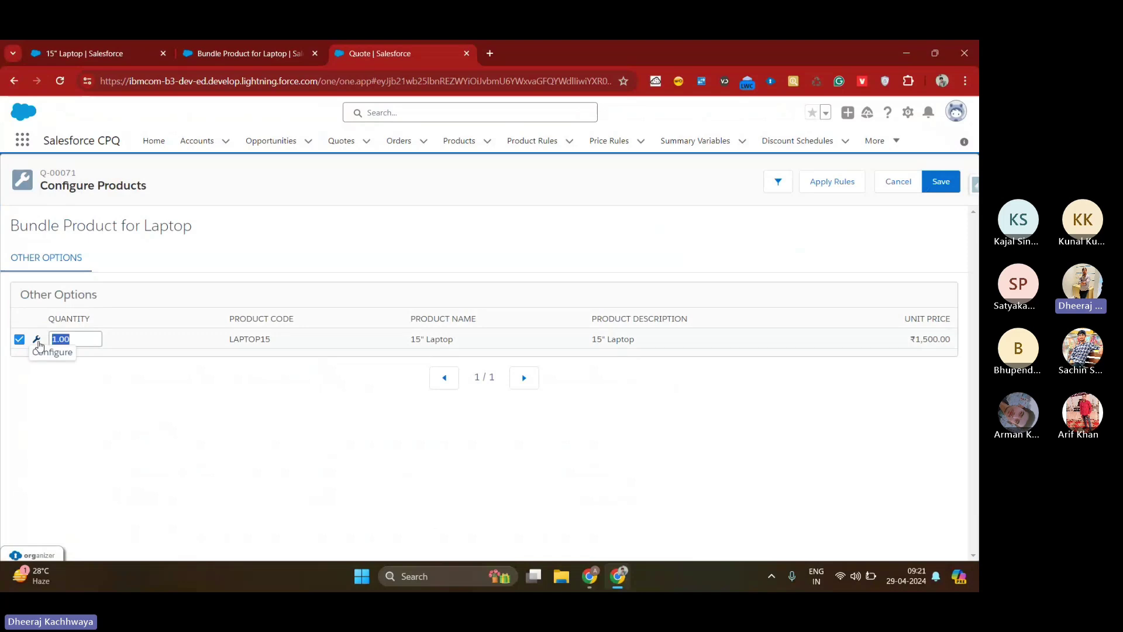
pyautogui.click(38, 341)
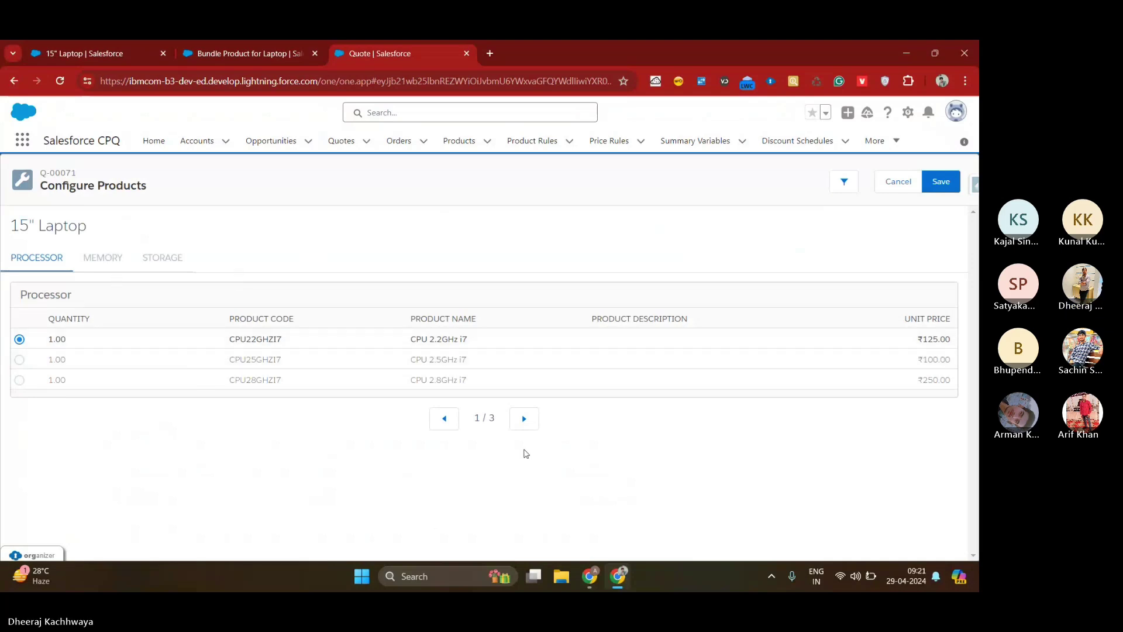
pyautogui.click(524, 418)
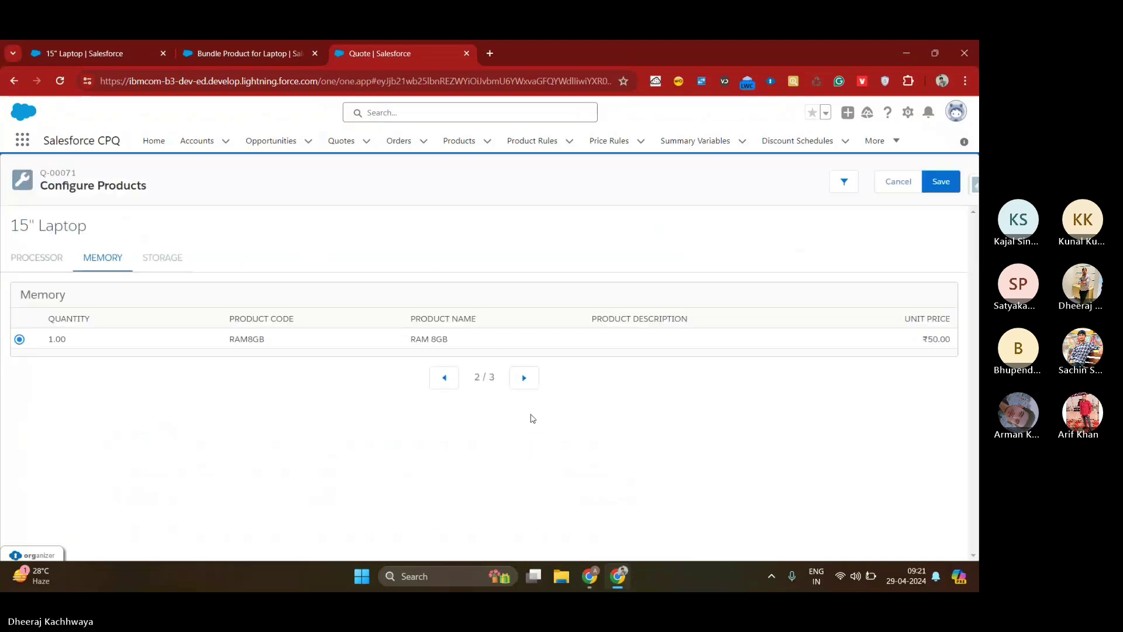
pyautogui.click(527, 376)
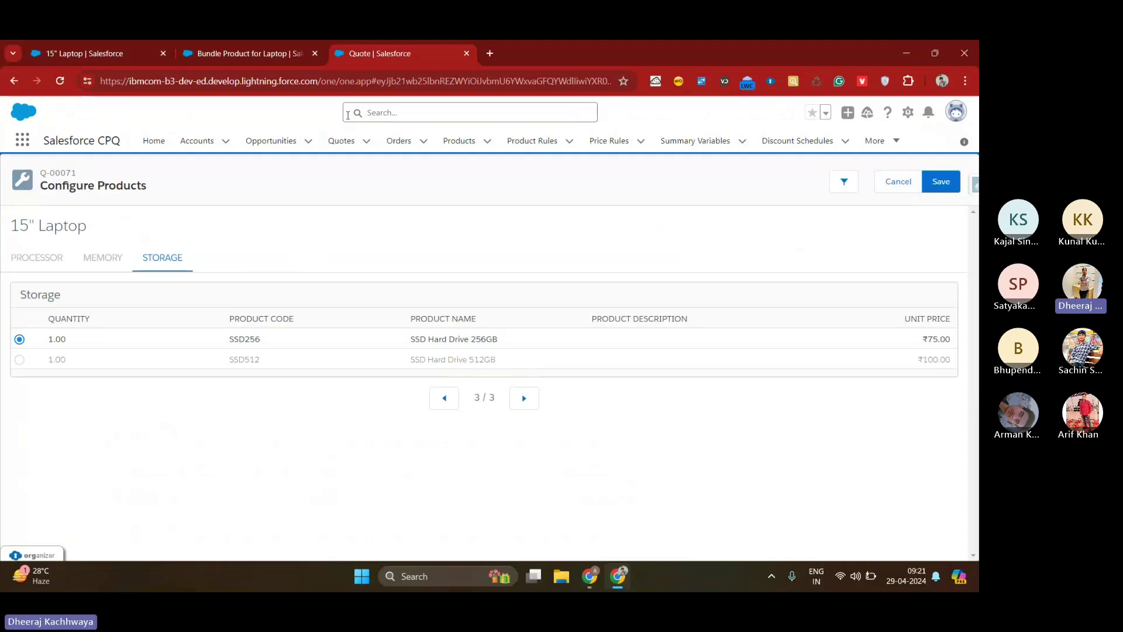
# Step: Set the Configuration Type of the 15" Laptop product to Required and save the record
pyautogui.click(45, 45)
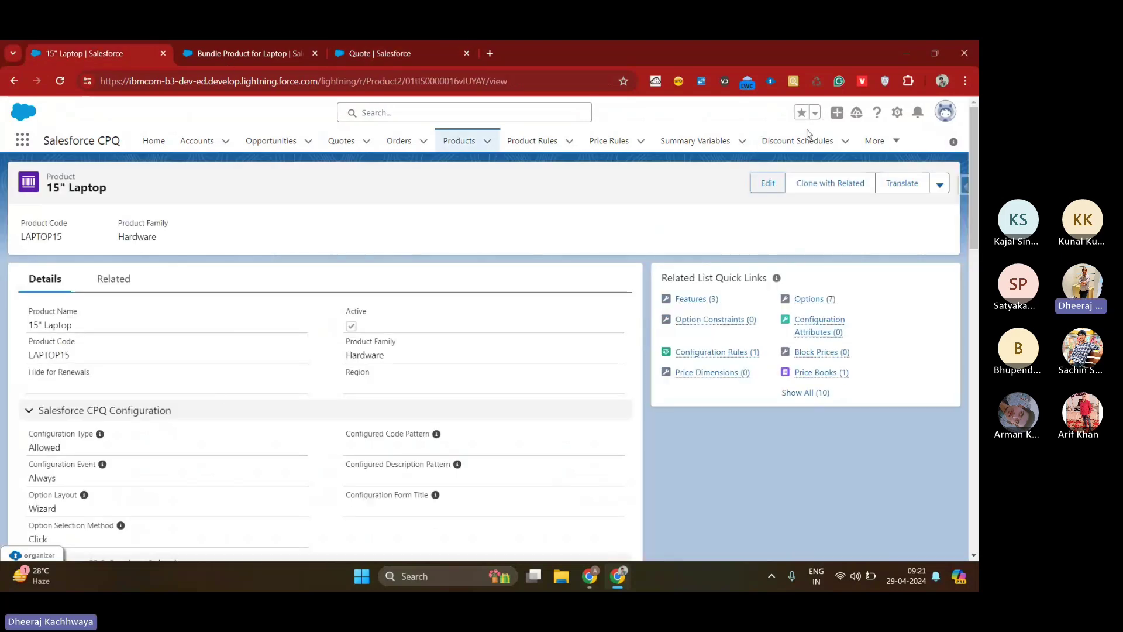
pyautogui.click(767, 186)
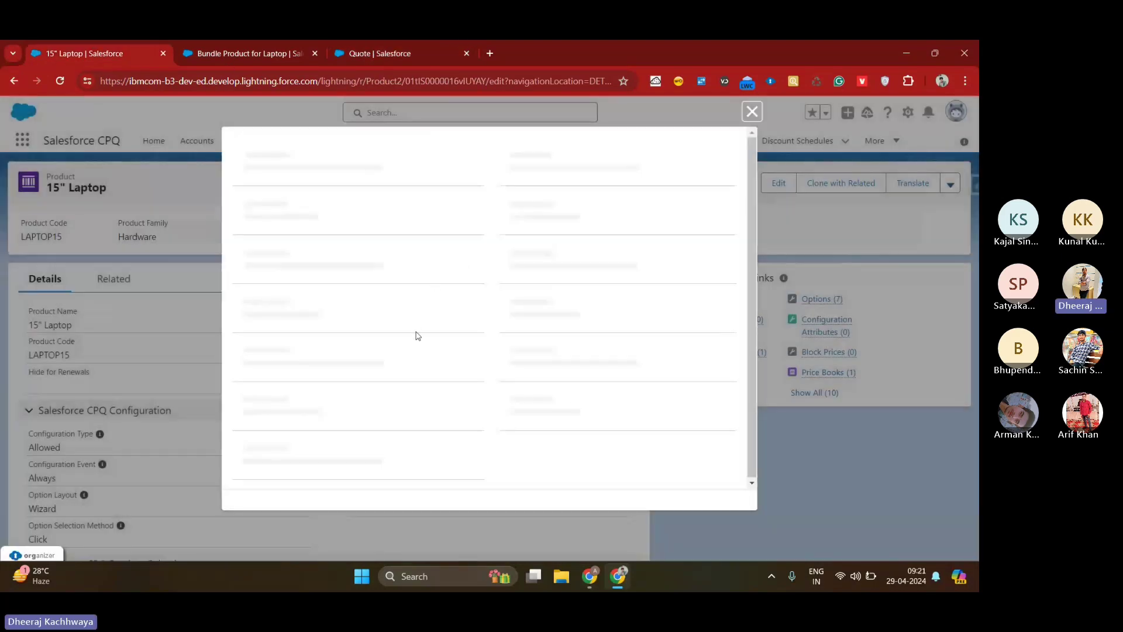
pyautogui.scroll(-3, 386, 356)
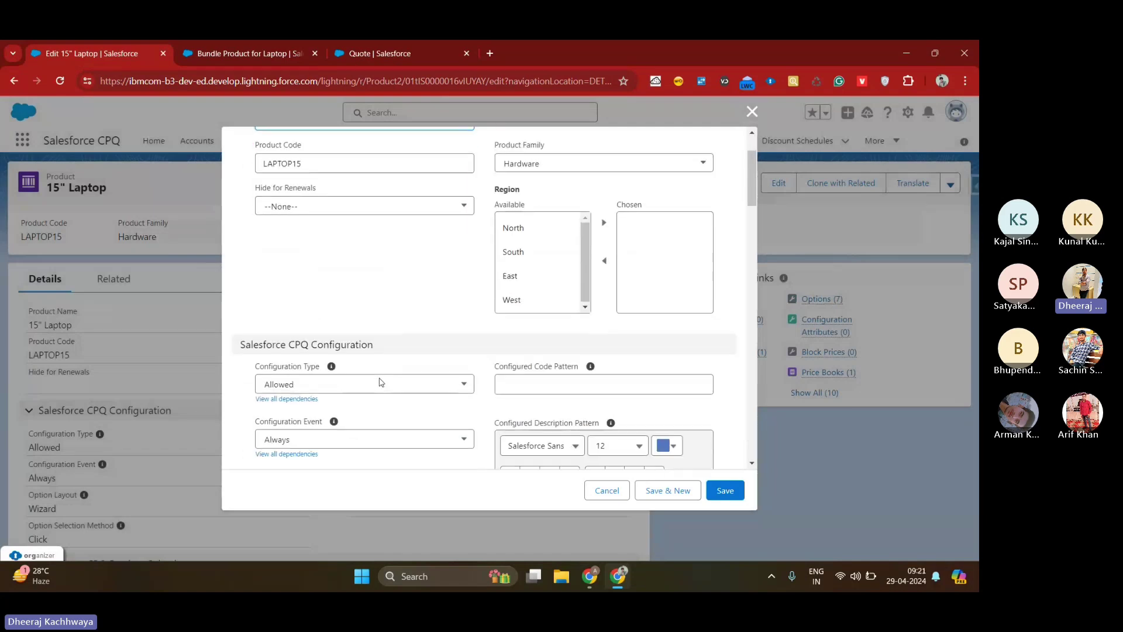
pyautogui.click(359, 377)
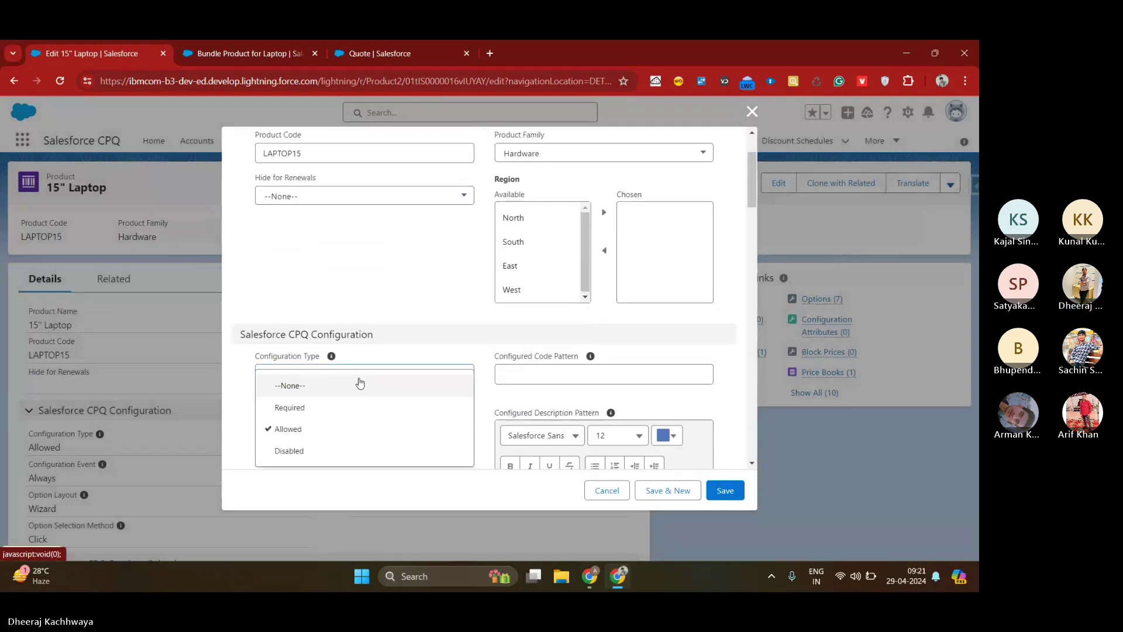
pyautogui.click(331, 418)
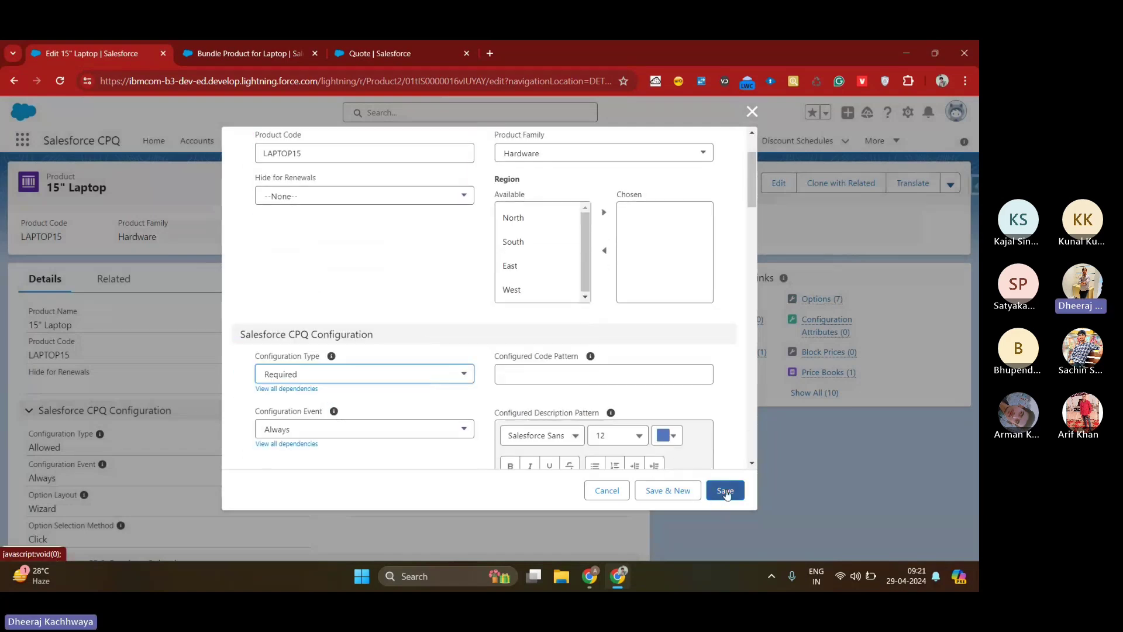
pyautogui.click(725, 491)
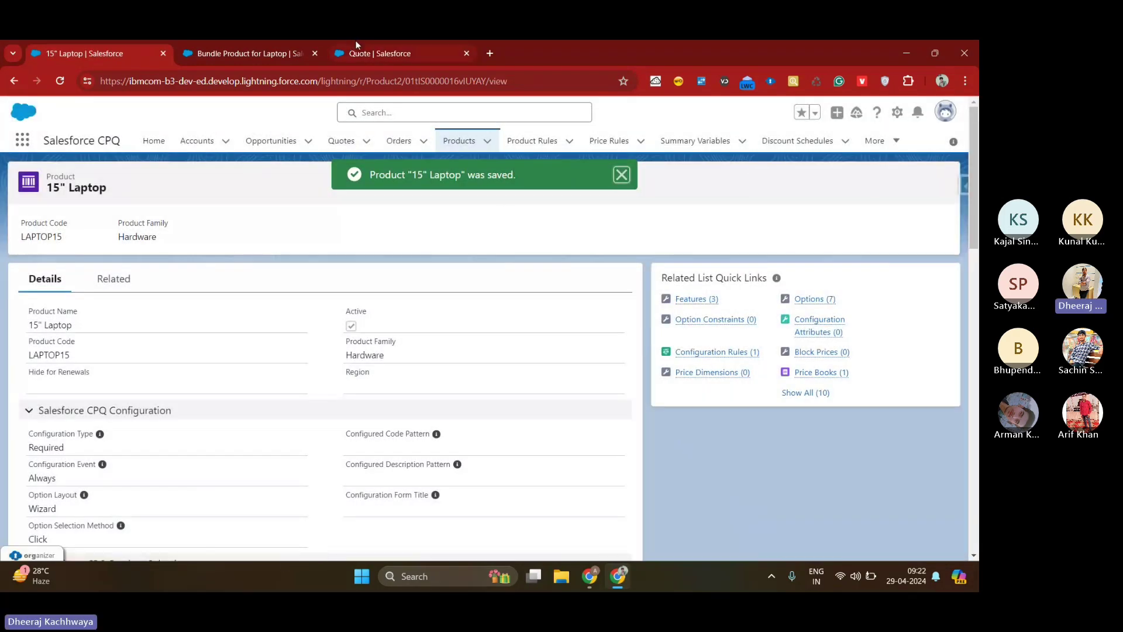
# Step: Reload the quote editor, search the products for bpl and add Bundle Product for Laptop to open its configuration
pyautogui.click(383, 53)
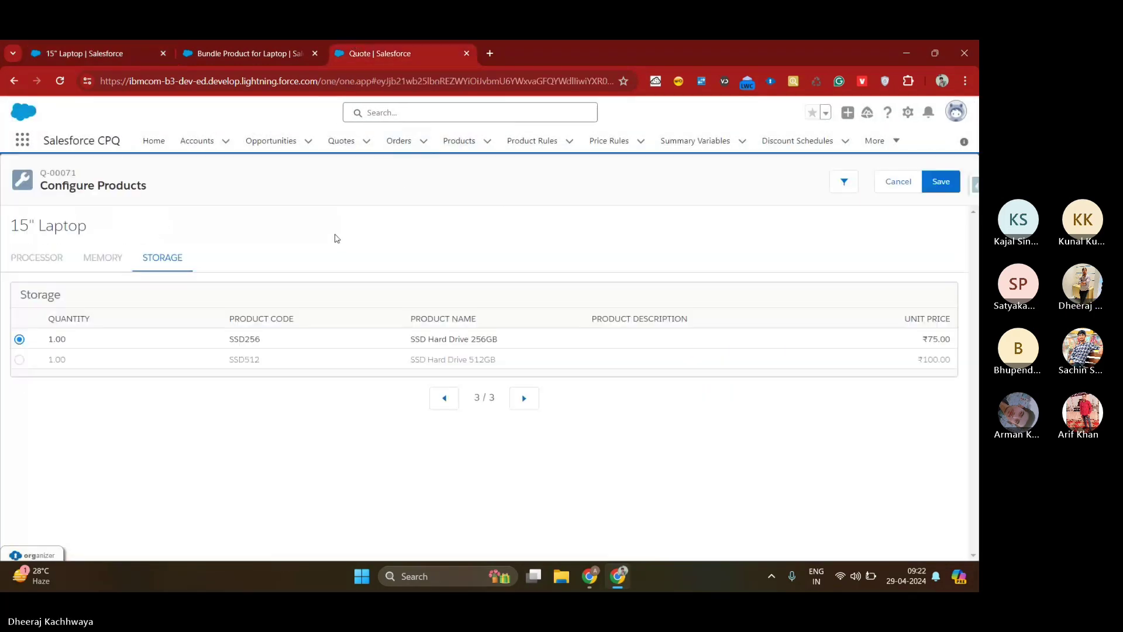
pyautogui.press('F5')
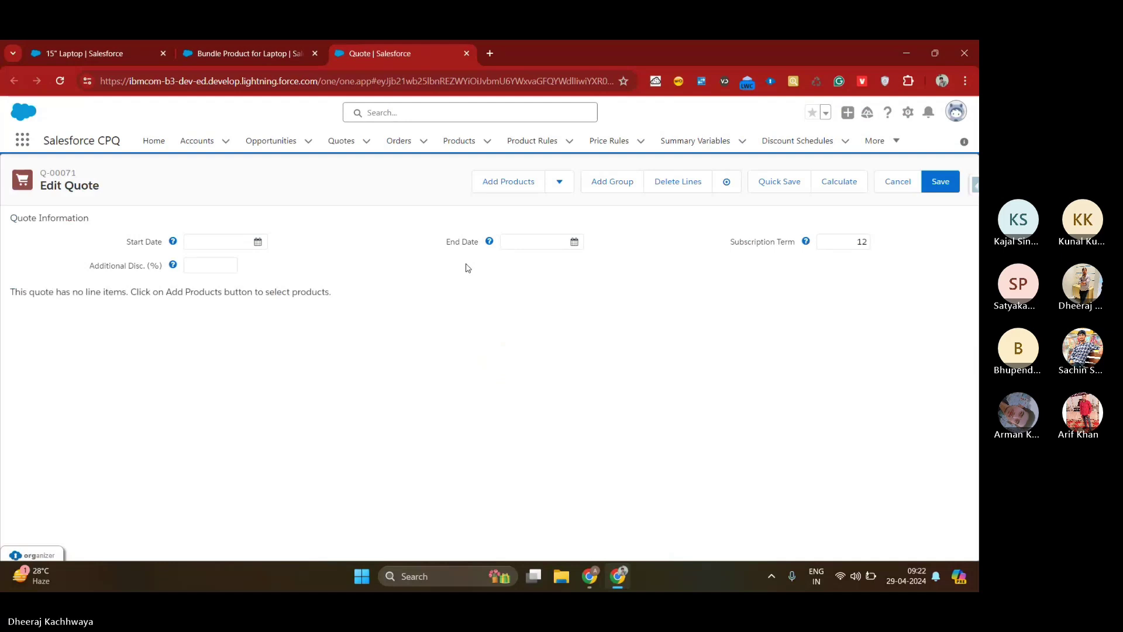
pyautogui.click(521, 182)
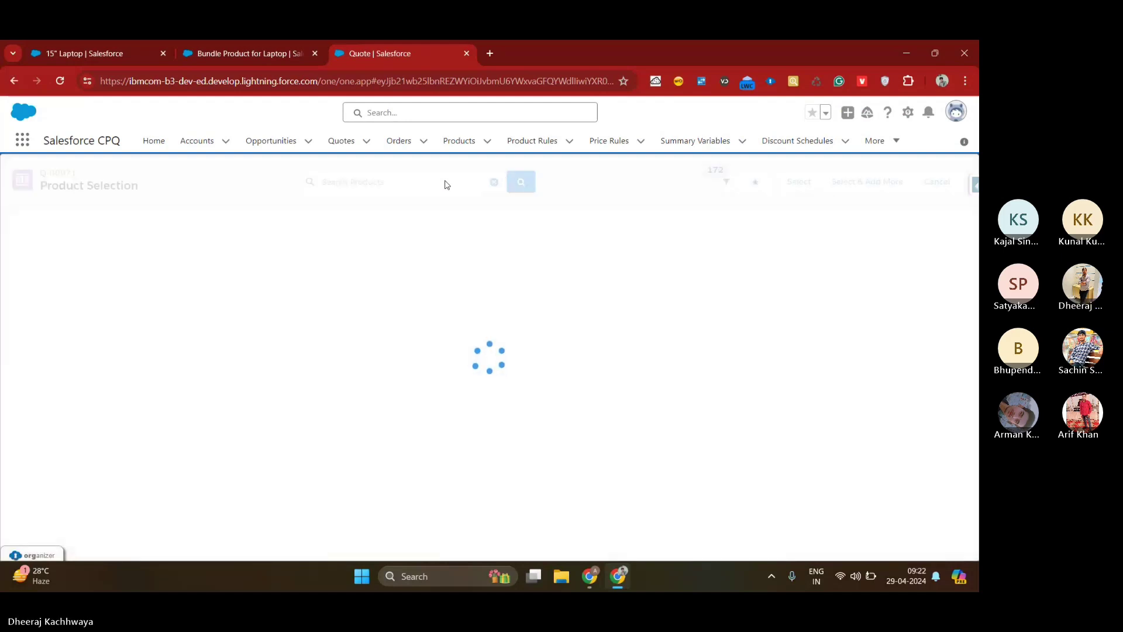
pyautogui.write('bpl')
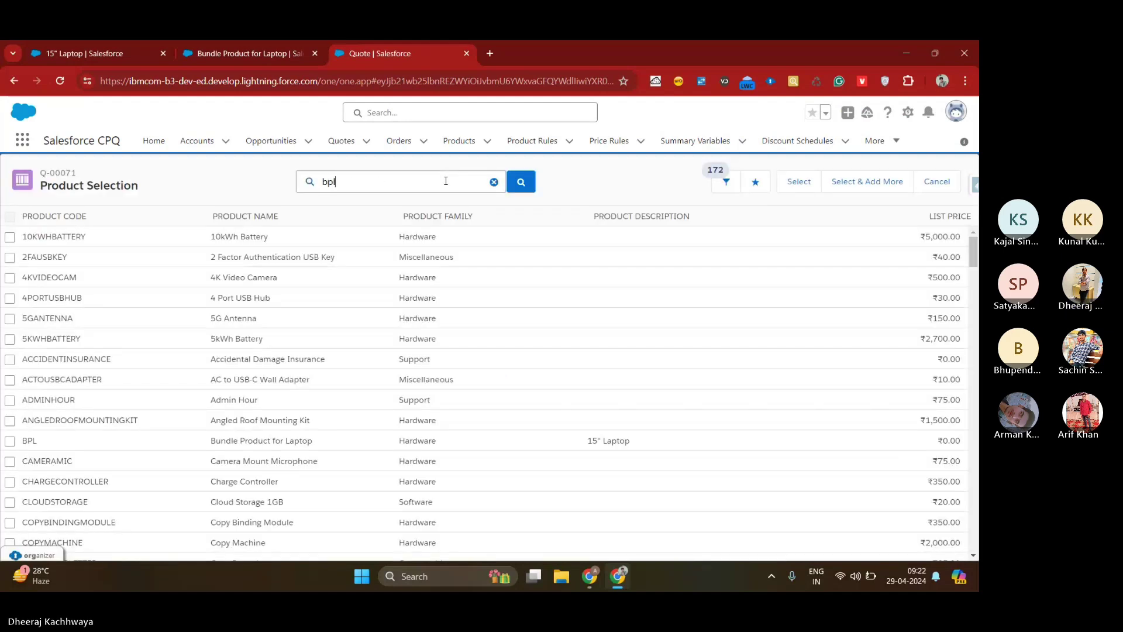
pyautogui.press('Return')
pyautogui.click(9, 237)
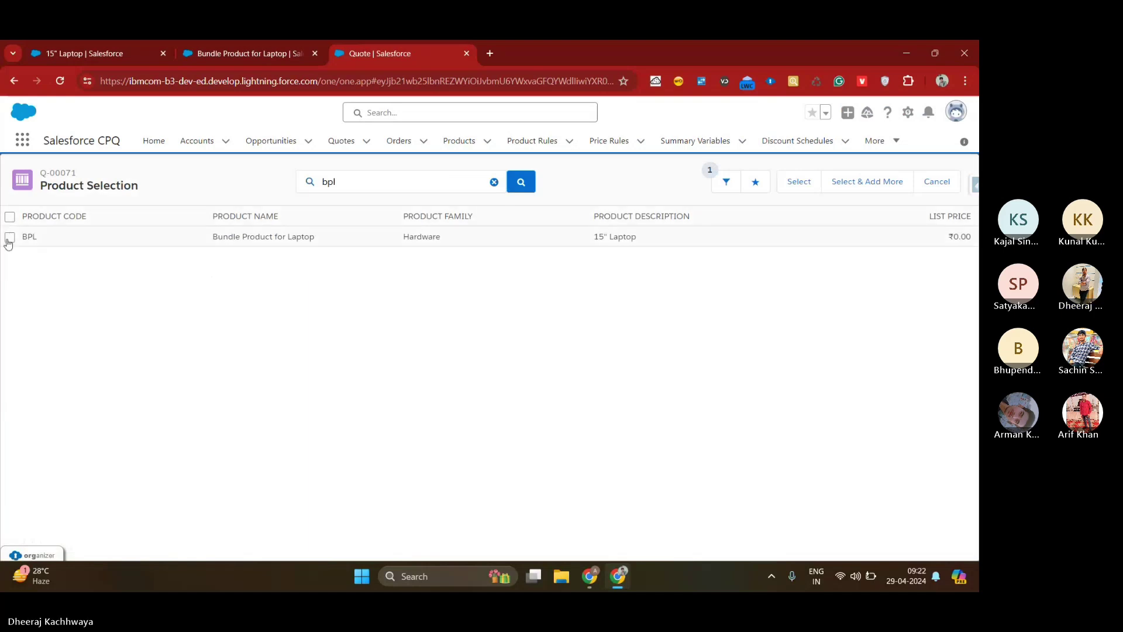
pyautogui.click(799, 182)
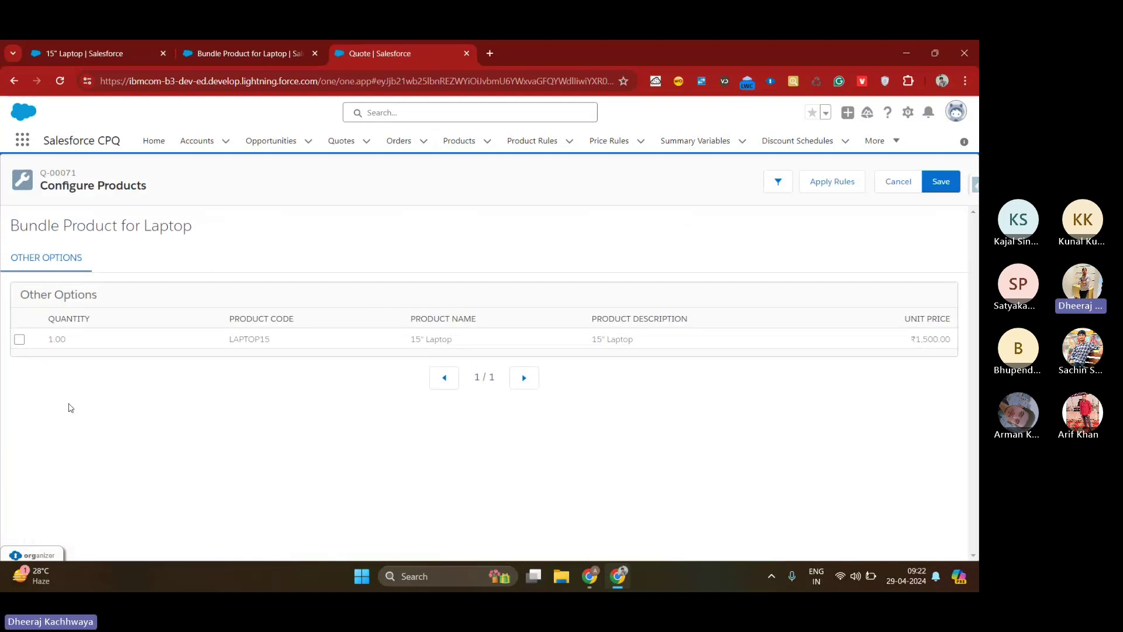
# Step: Include the 15" Laptop option and try to save the bundle without configuring that option
pyautogui.click(22, 342)
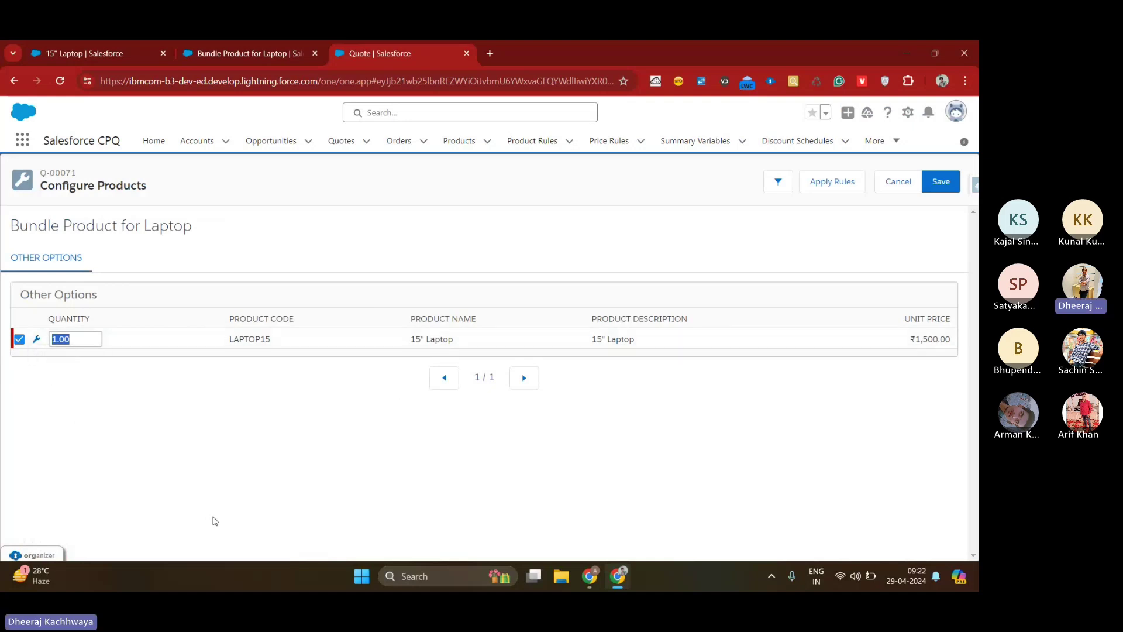
pyautogui.click(941, 183)
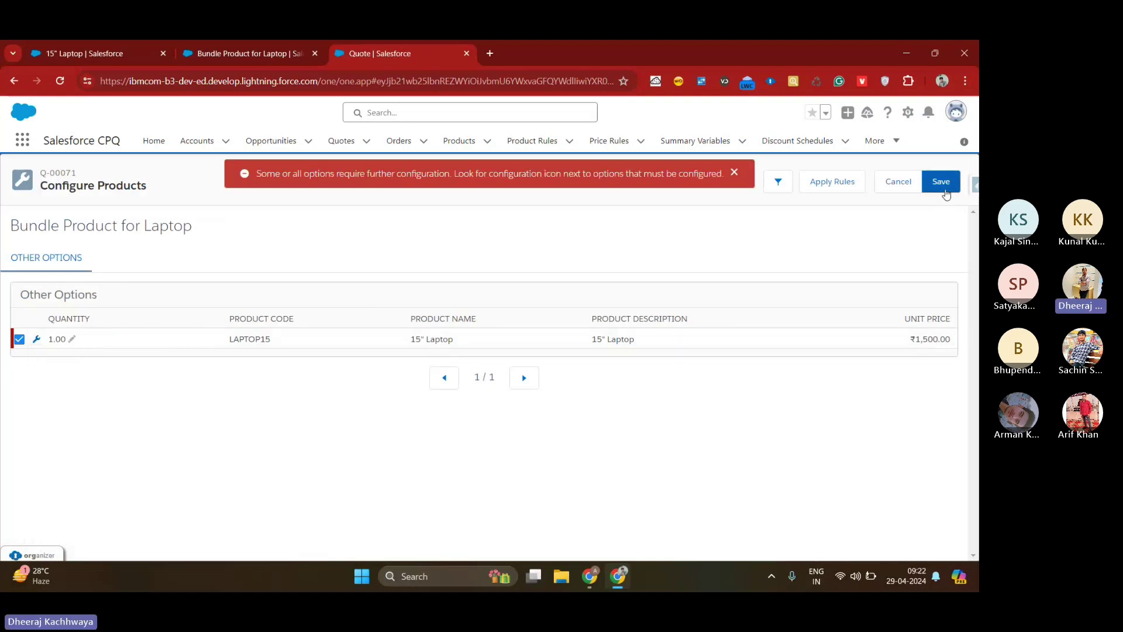
pyautogui.tripleClick(399, 178)
pyautogui.click(366, 238)
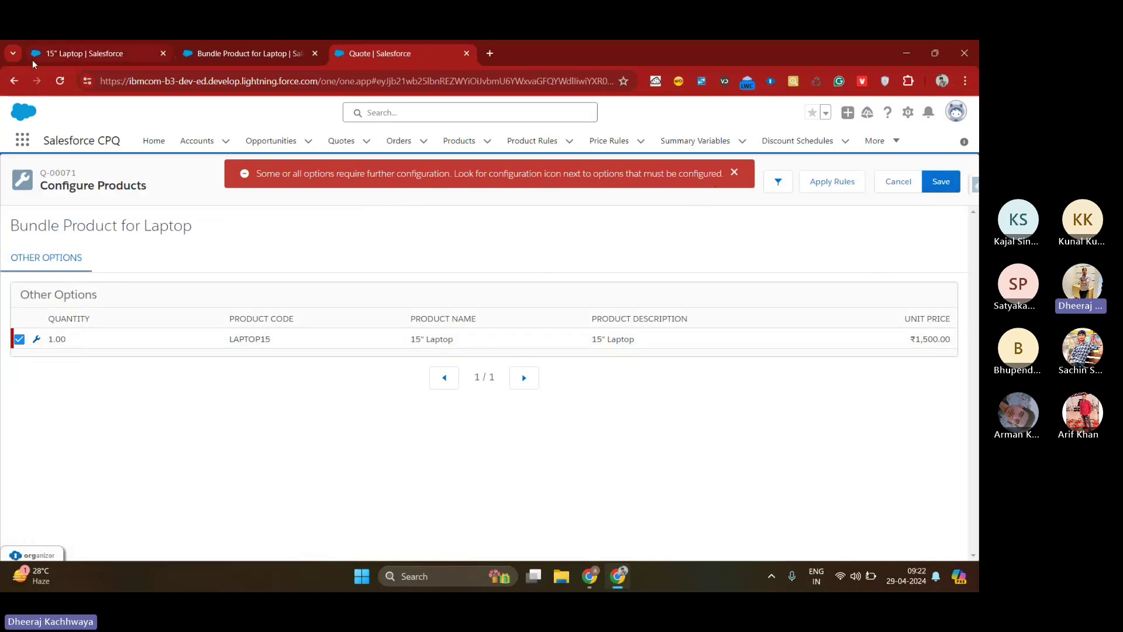
# Step: Change the Configuration Type of the 15" Laptop product to Disabled and save the record
pyautogui.click(87, 51)
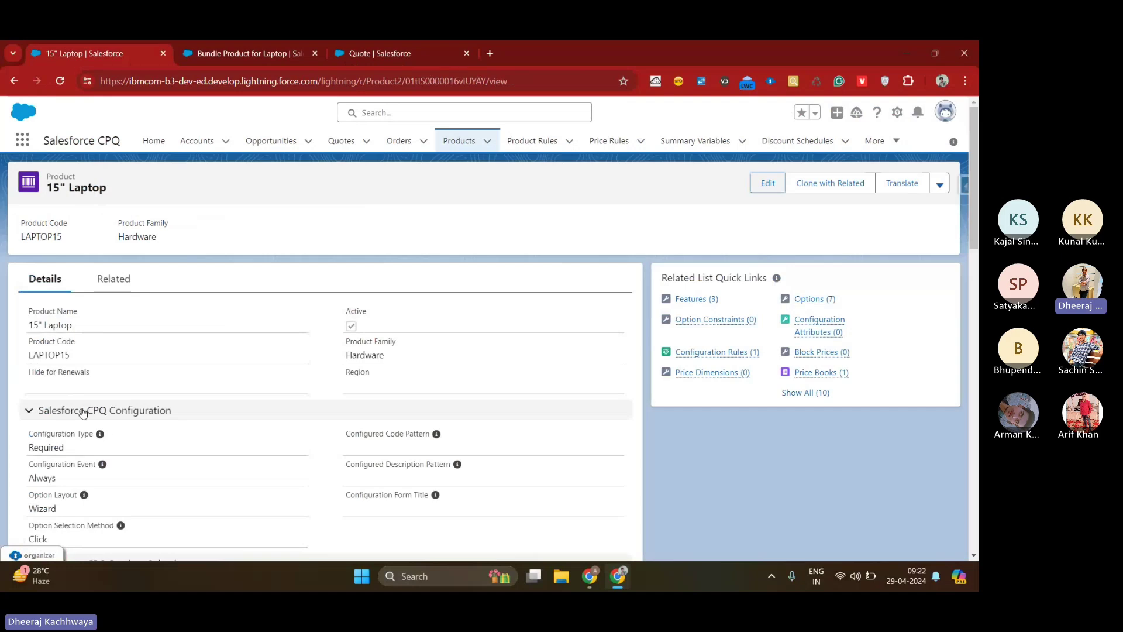
pyautogui.doubleClick(50, 449)
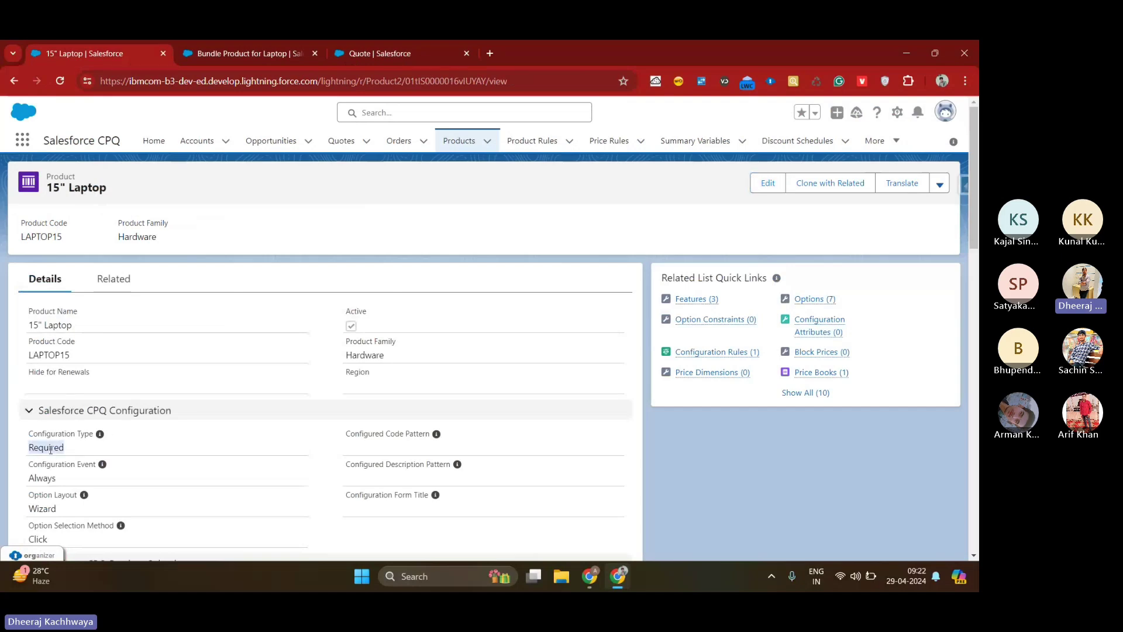
pyautogui.click(764, 184)
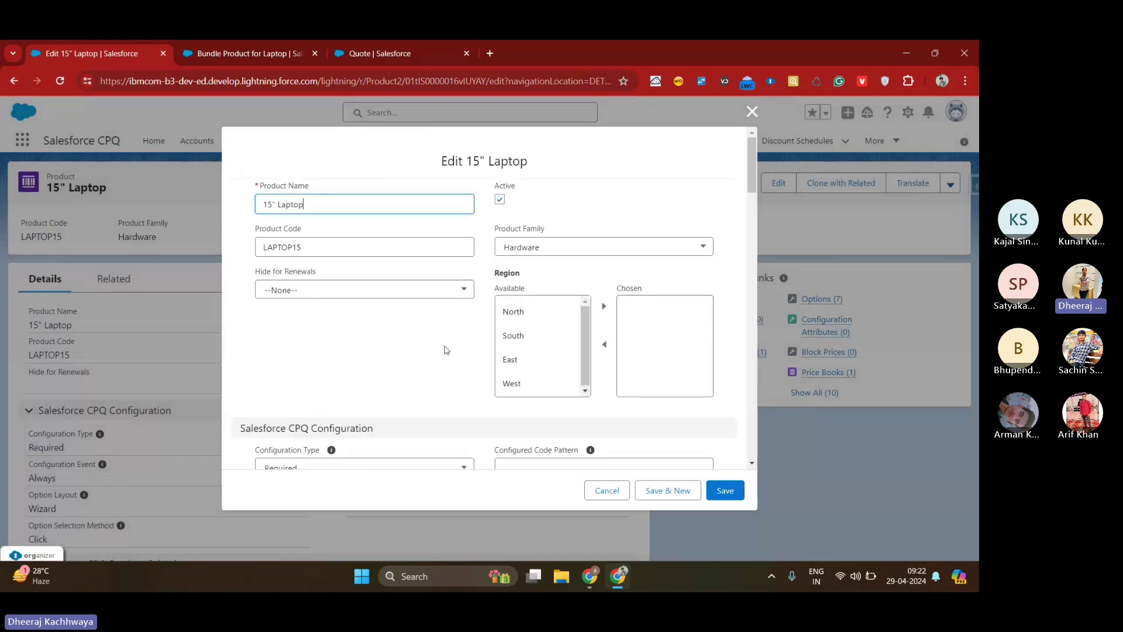
pyautogui.scroll(-3, 396, 371)
pyautogui.click(372, 296)
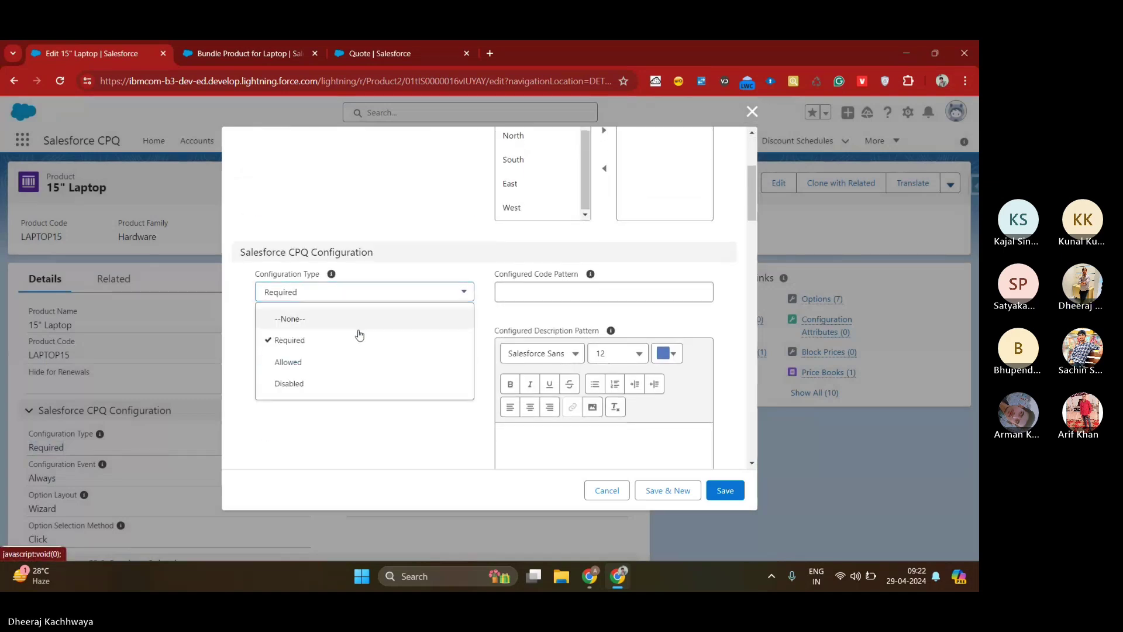
pyautogui.click(333, 384)
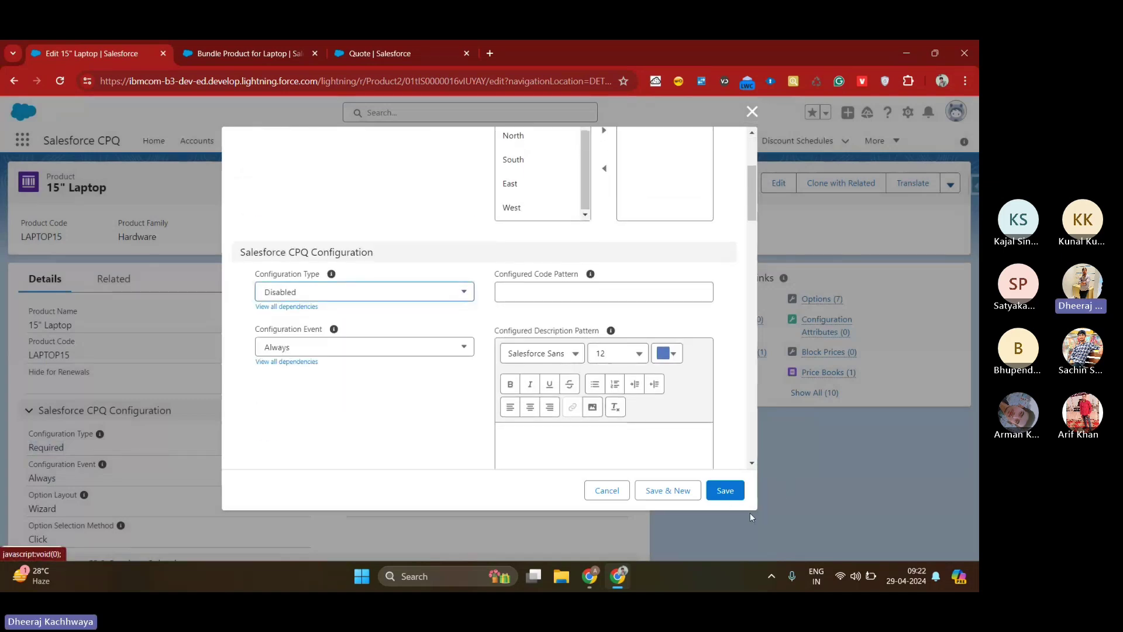
pyautogui.click(723, 490)
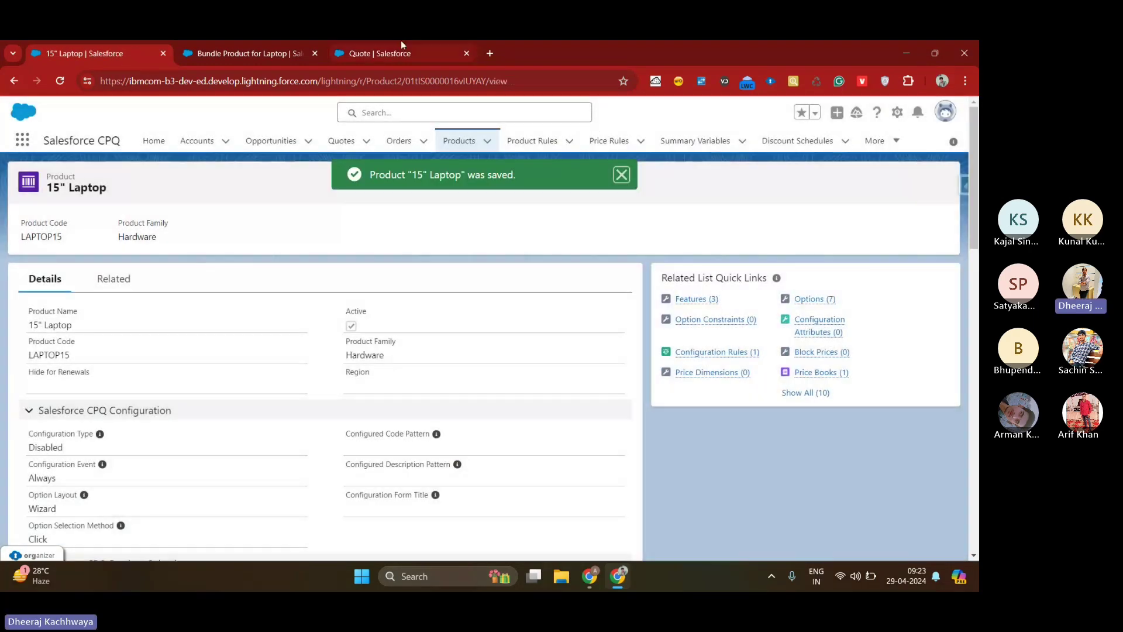
# Step: Refresh the quote with the updated product settings and select Bundle Product for Laptop again through a bpl product search
pyautogui.click(401, 40)
pyautogui.press('F5')
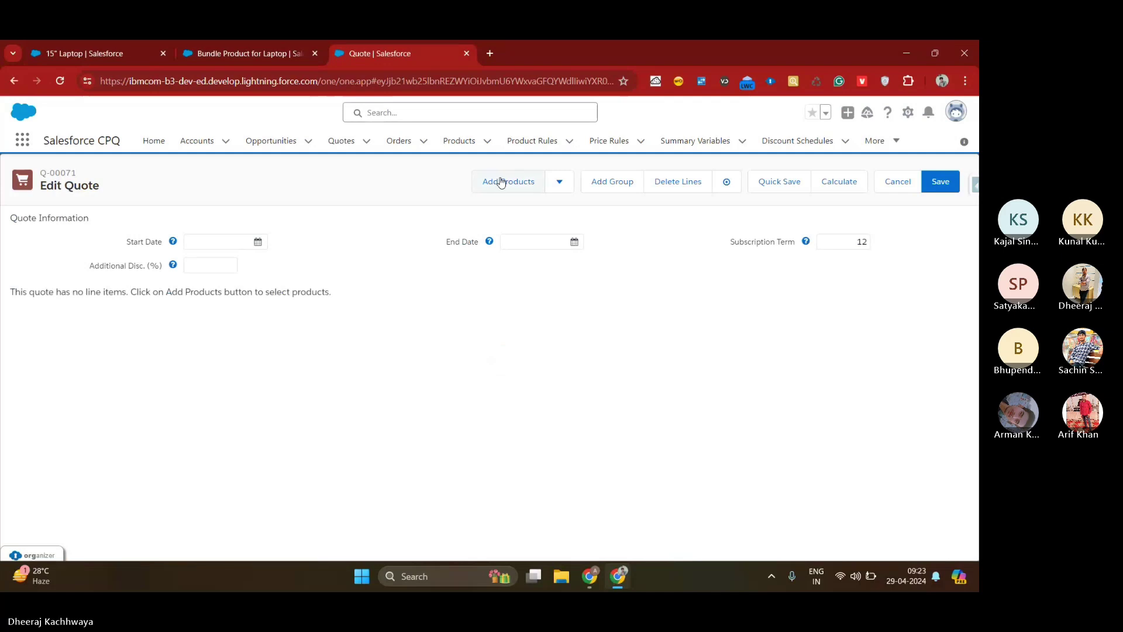
pyautogui.click(496, 182)
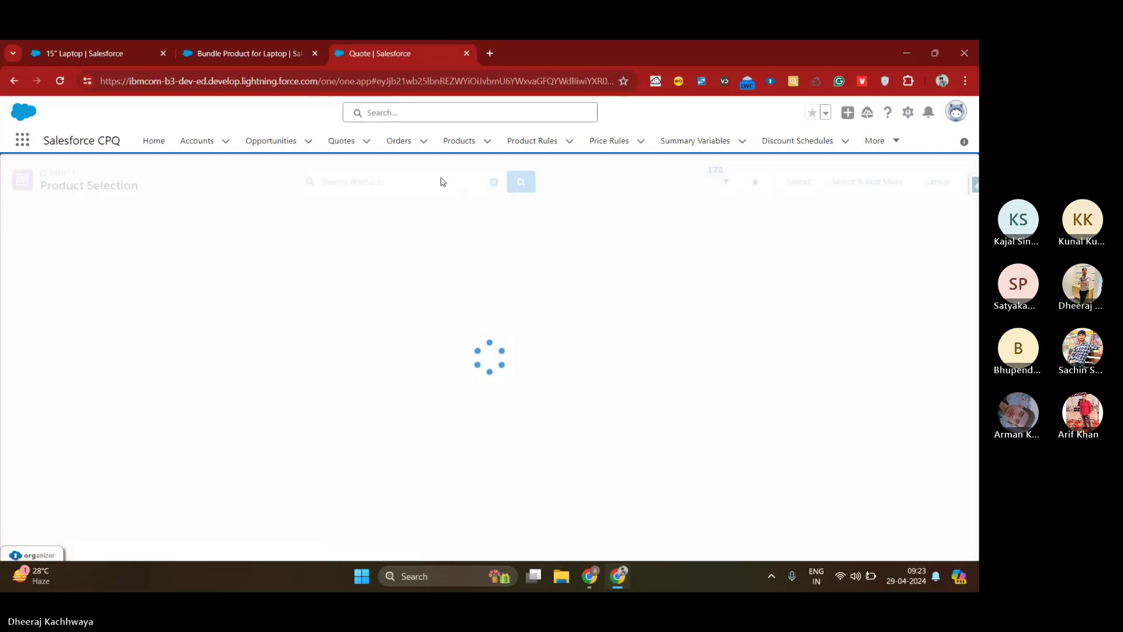
pyautogui.write('bpl')
pyautogui.press('Return')
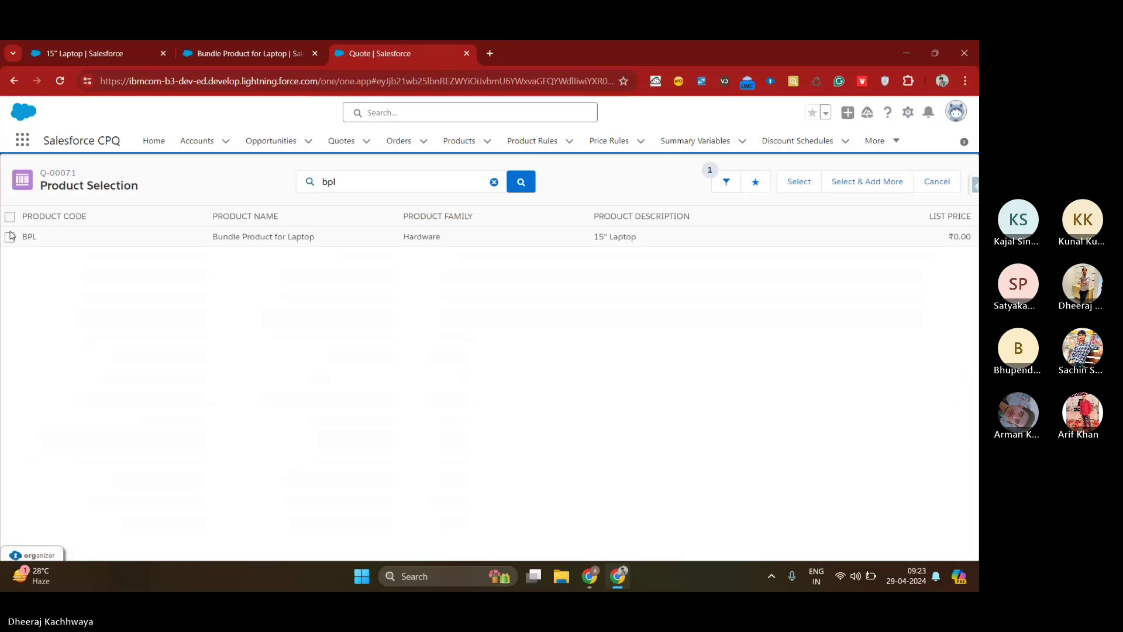
pyautogui.click(10, 237)
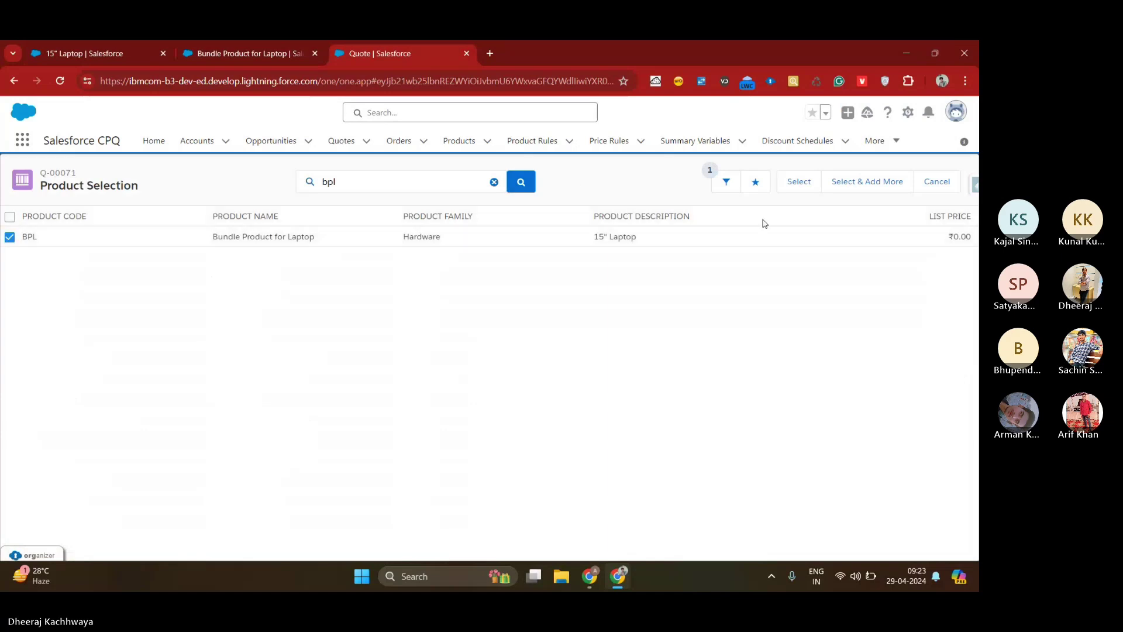
pyautogui.click(784, 175)
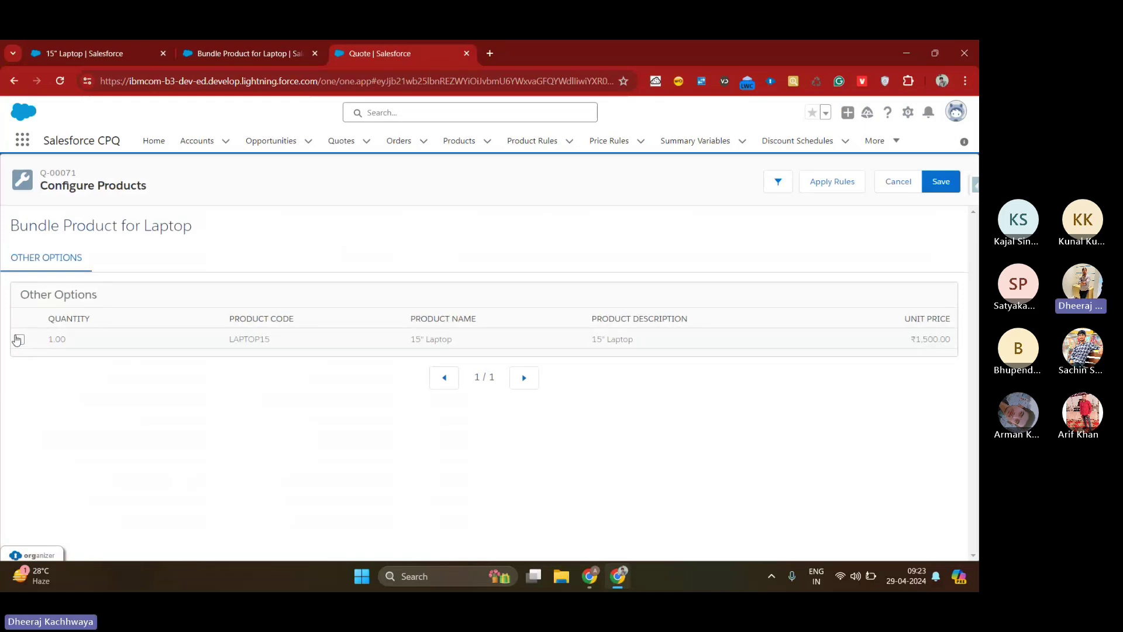
# Step: Include the 15" Laptop option in Bundle Product for Laptop to check whether it can be configured
pyautogui.click(20, 338)
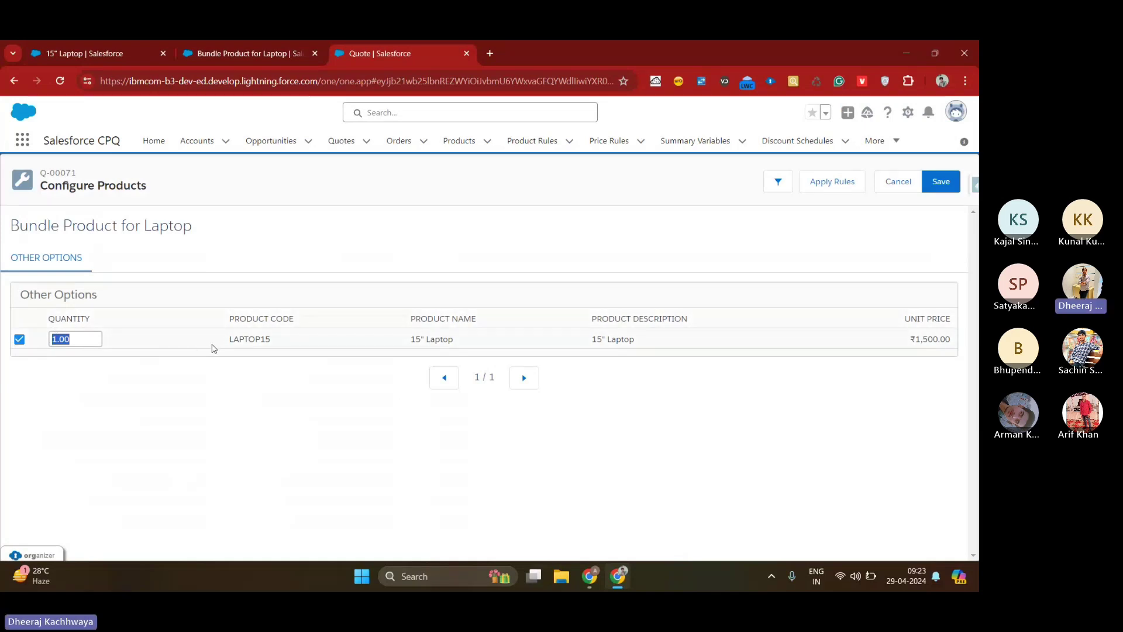
pyautogui.doubleClick(254, 335)
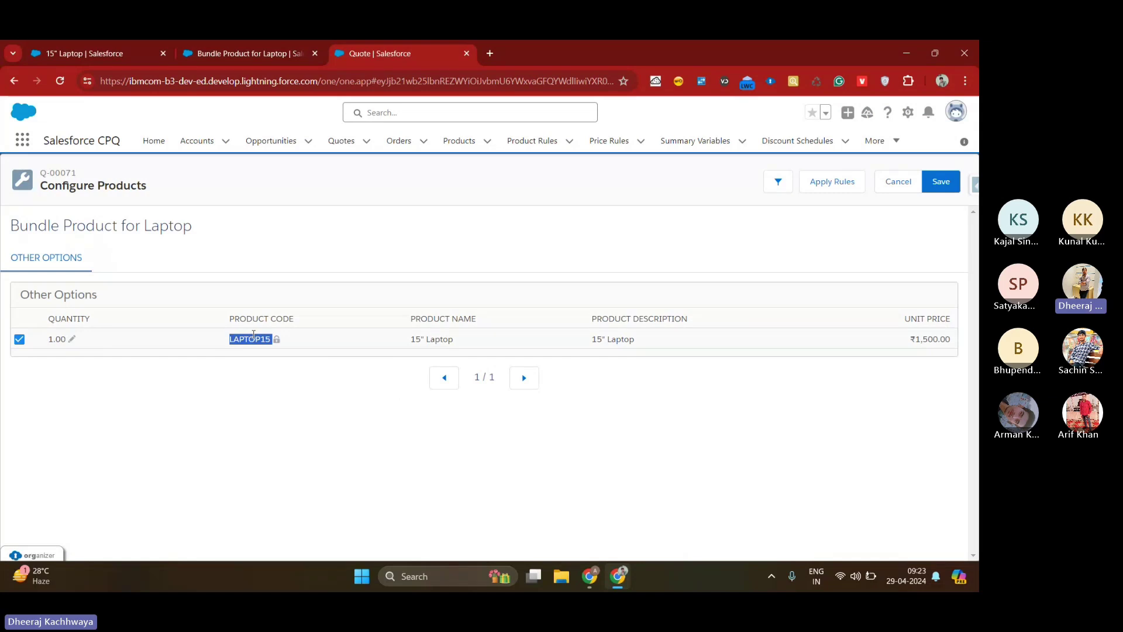
pyautogui.click(253, 335)
# Step: Set the Configuration Type of the 15" Laptop product to Allowed, review the Configuration Event choices, and save the record
pyautogui.click(130, 46)
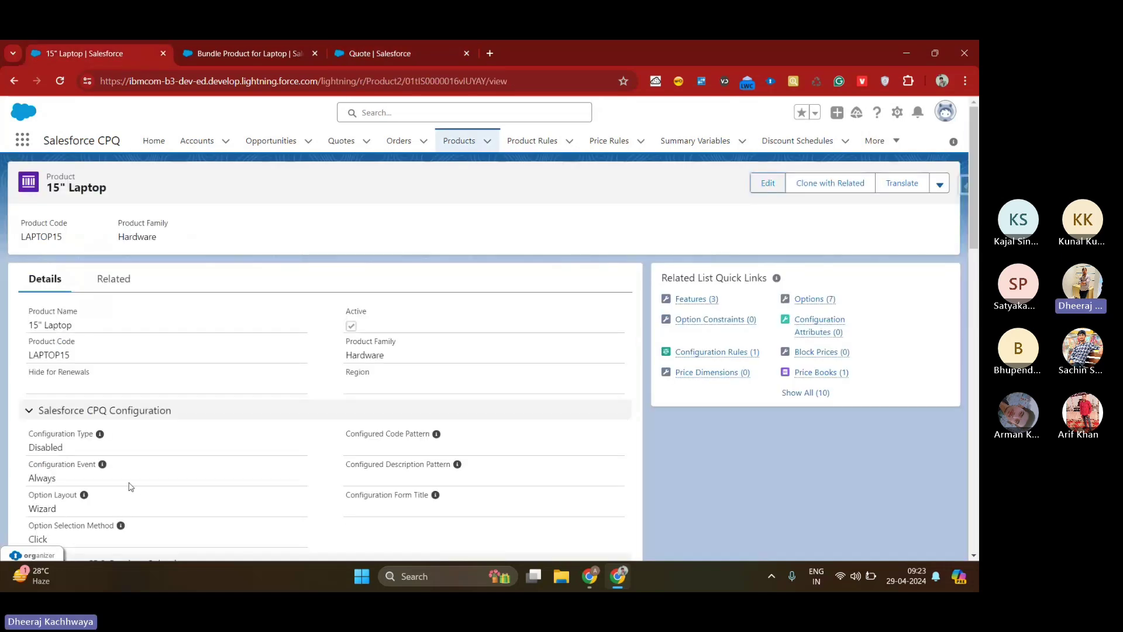
pyautogui.click(767, 186)
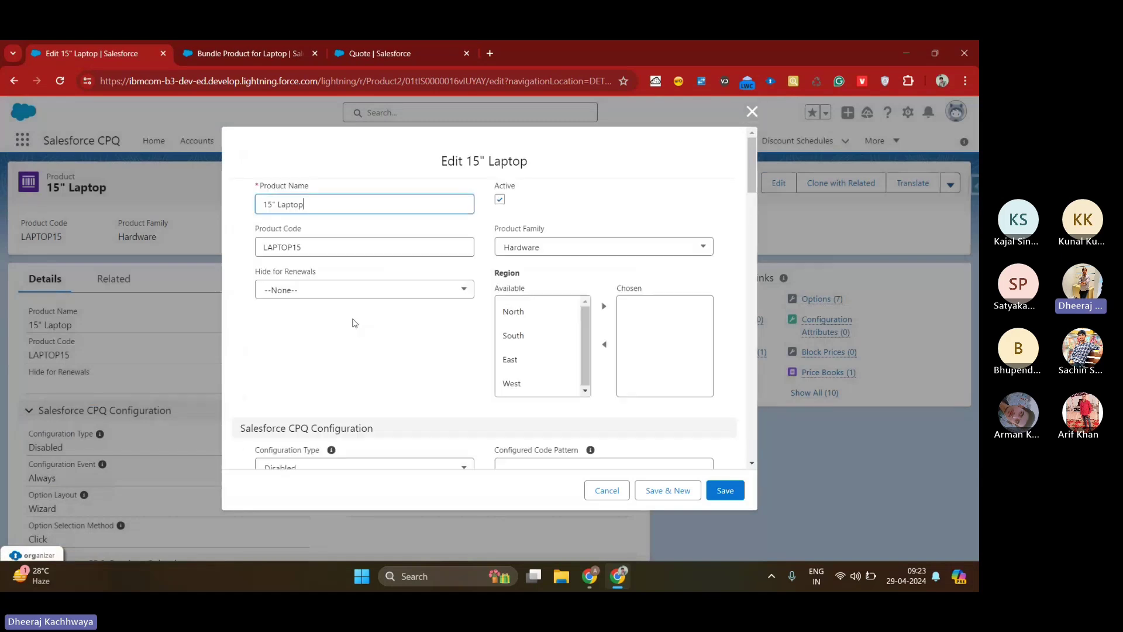
pyautogui.scroll(-3, 358, 360)
pyautogui.click(383, 323)
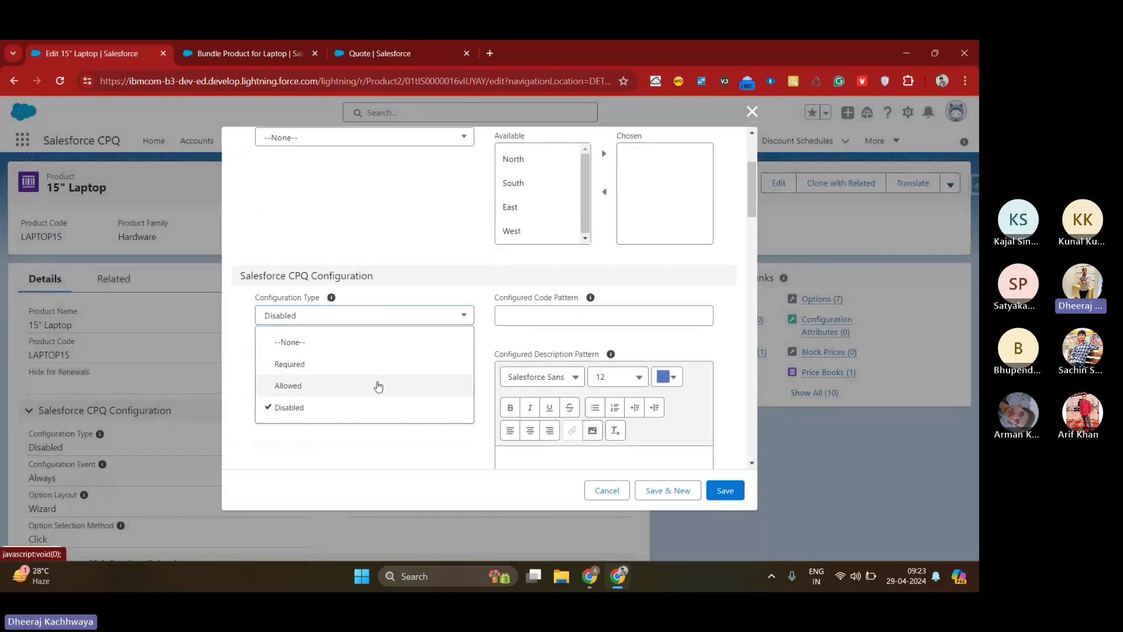
pyautogui.click(378, 385)
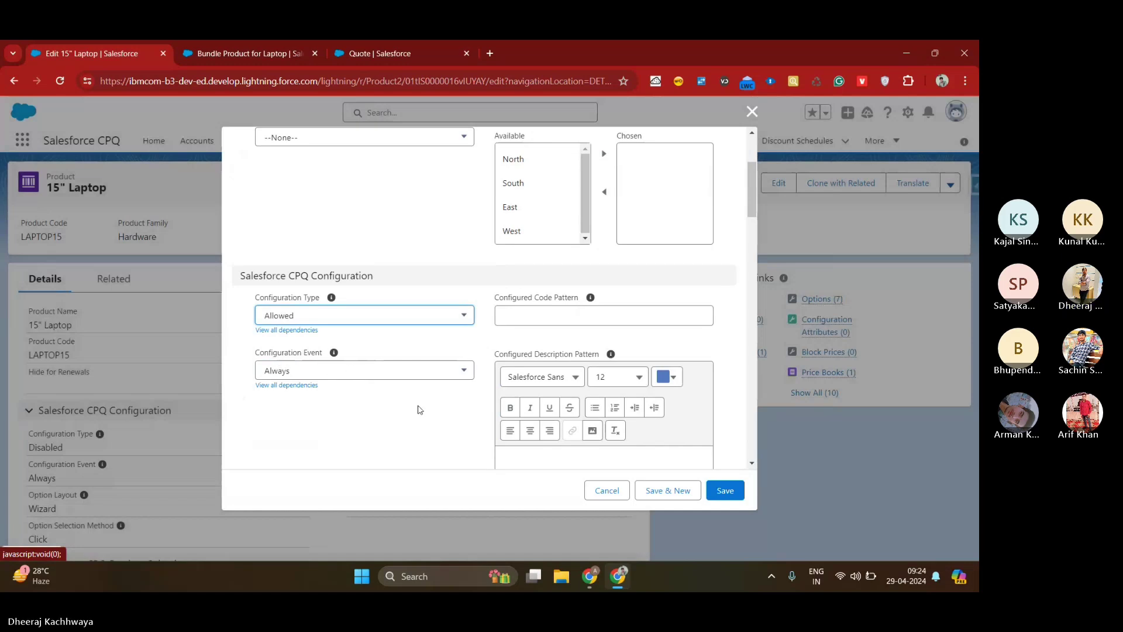
pyautogui.scroll(-1, 386, 434)
pyautogui.click(326, 318)
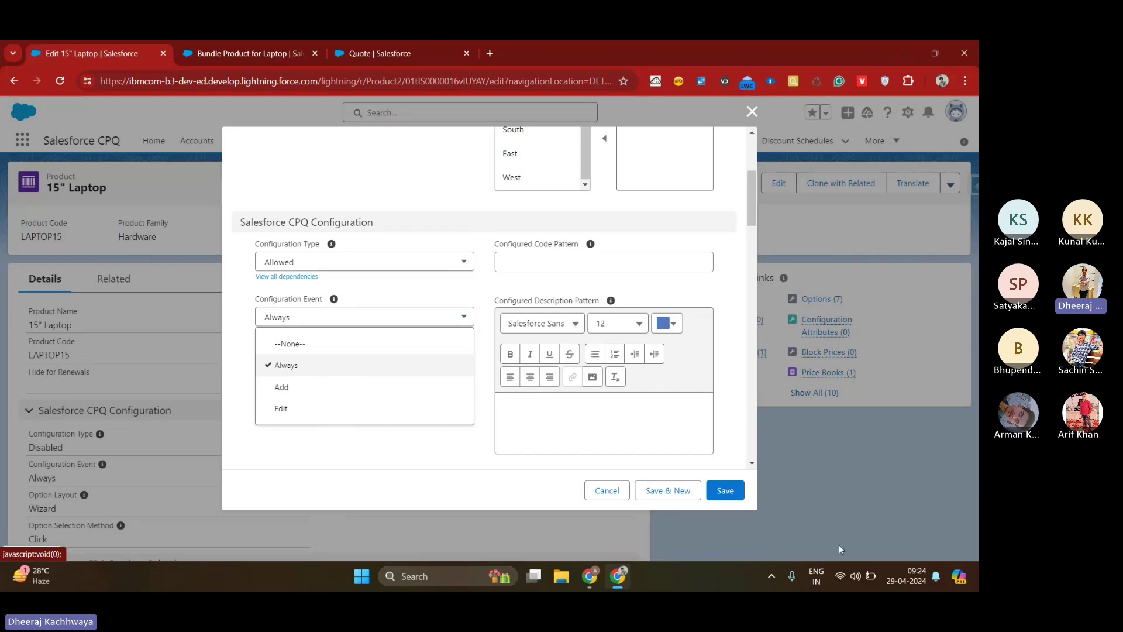
pyautogui.click(740, 499)
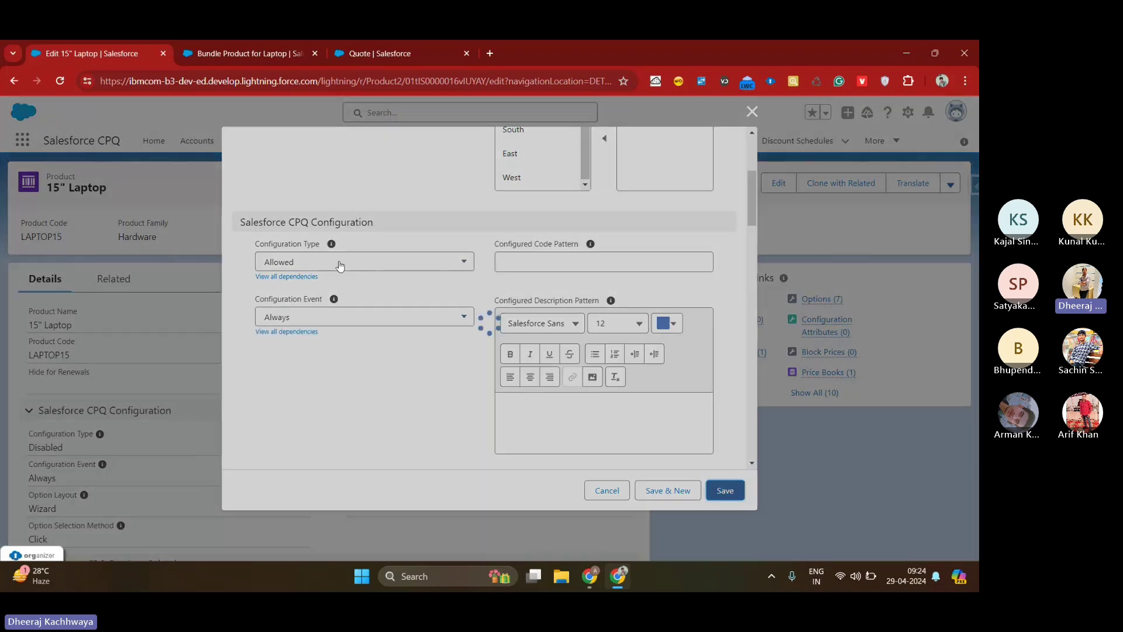
# Step: Change the Configuration Event of the 15" Laptop product to Add and save the record
pyautogui.scroll(-1, 133, 447)
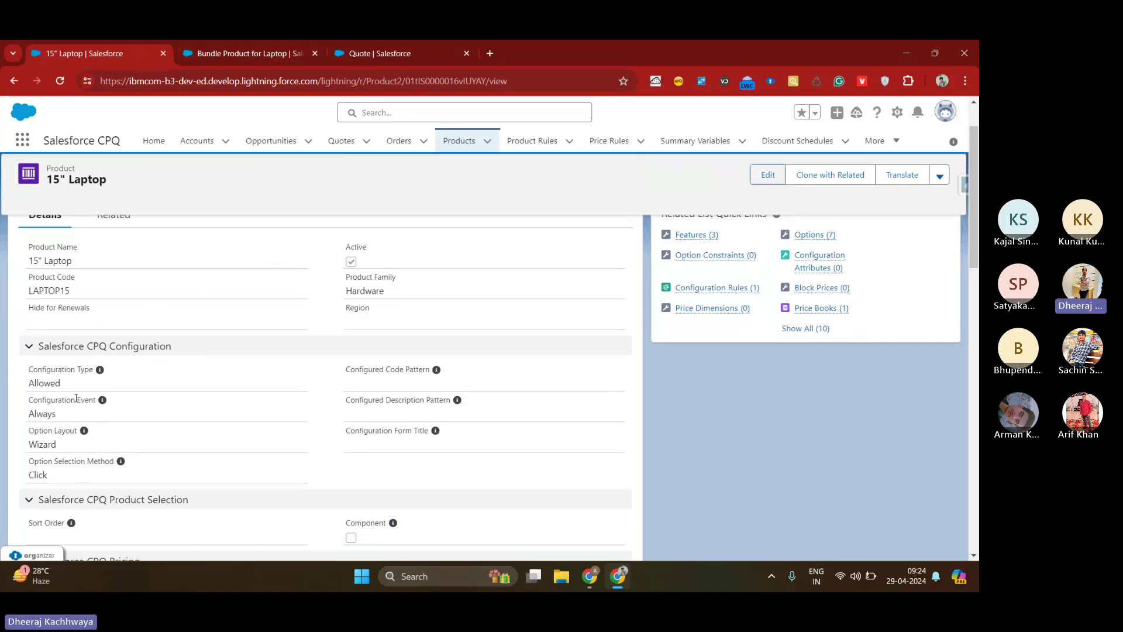
pyautogui.click(763, 178)
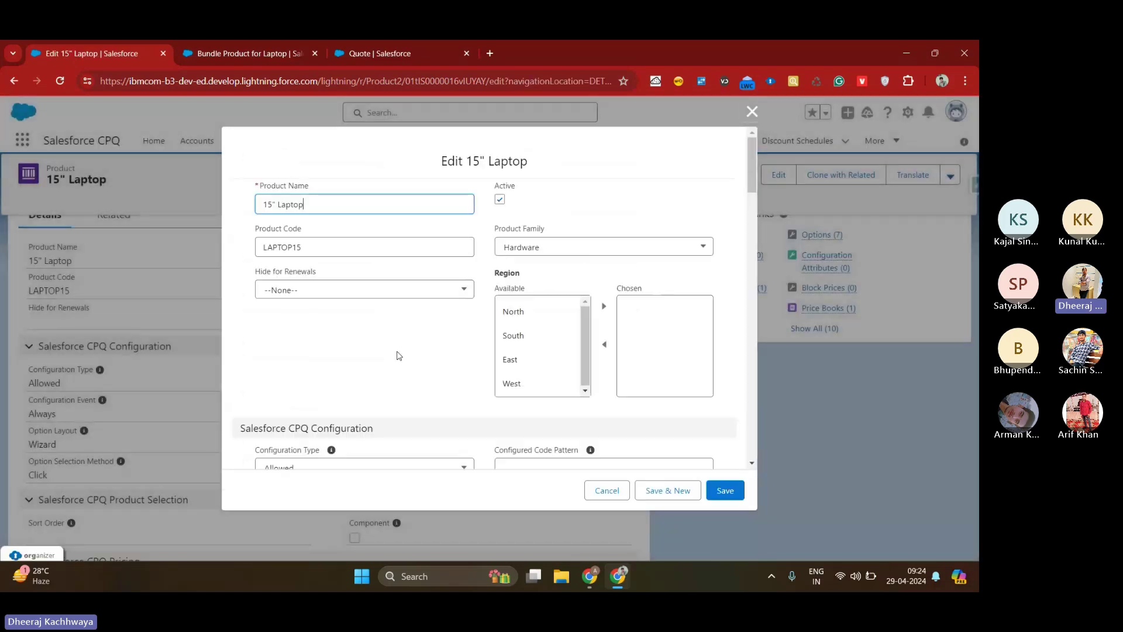
pyautogui.scroll(-5, 398, 355)
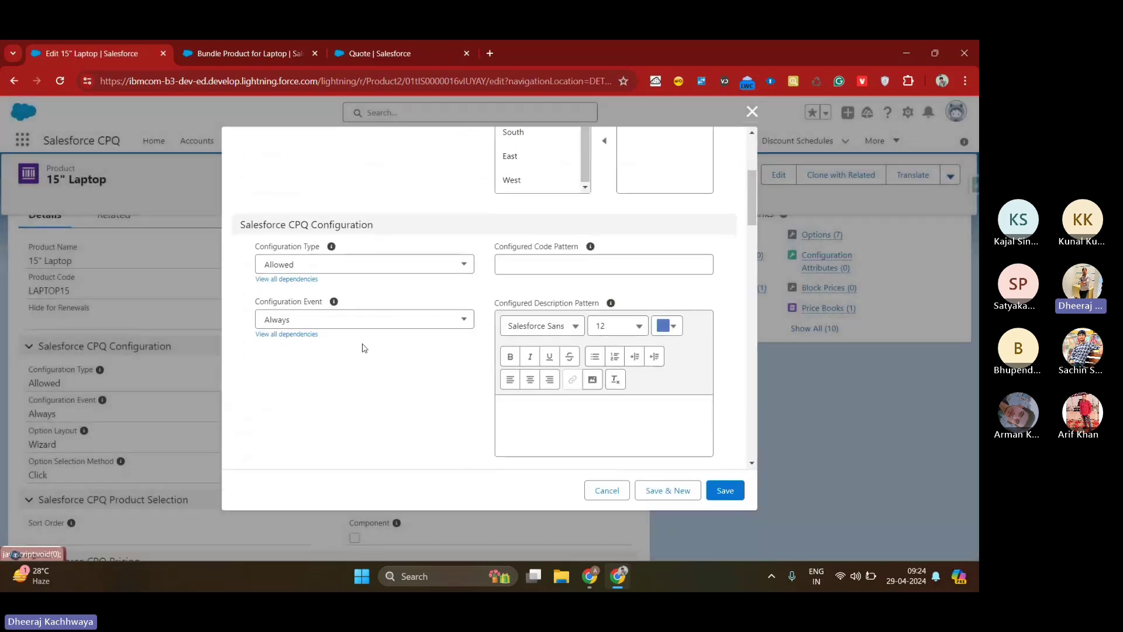
pyautogui.click(382, 322)
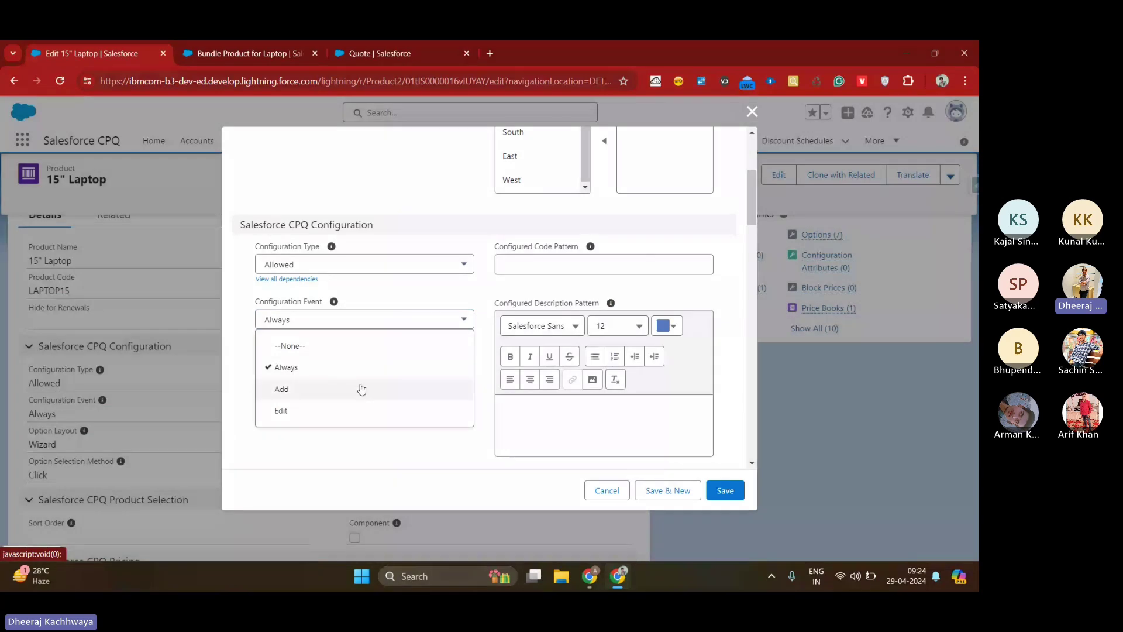
pyautogui.click(361, 389)
pyautogui.click(725, 490)
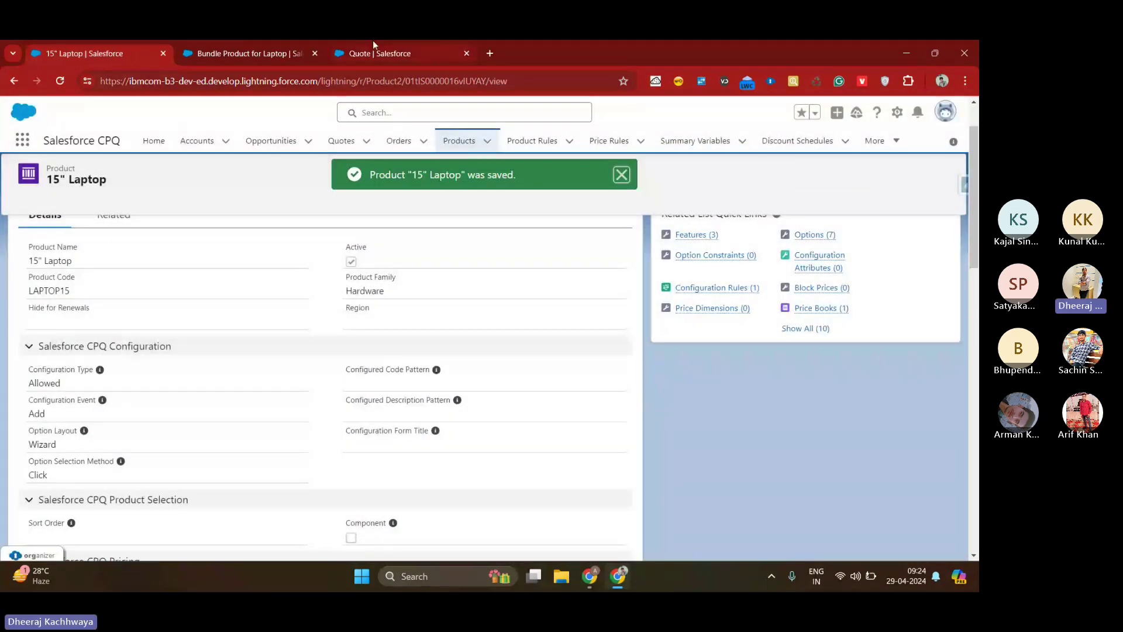
# Step: Reload the quote editor, search the products for bpl and add Bundle Product for Laptop to the quote
pyautogui.click(375, 53)
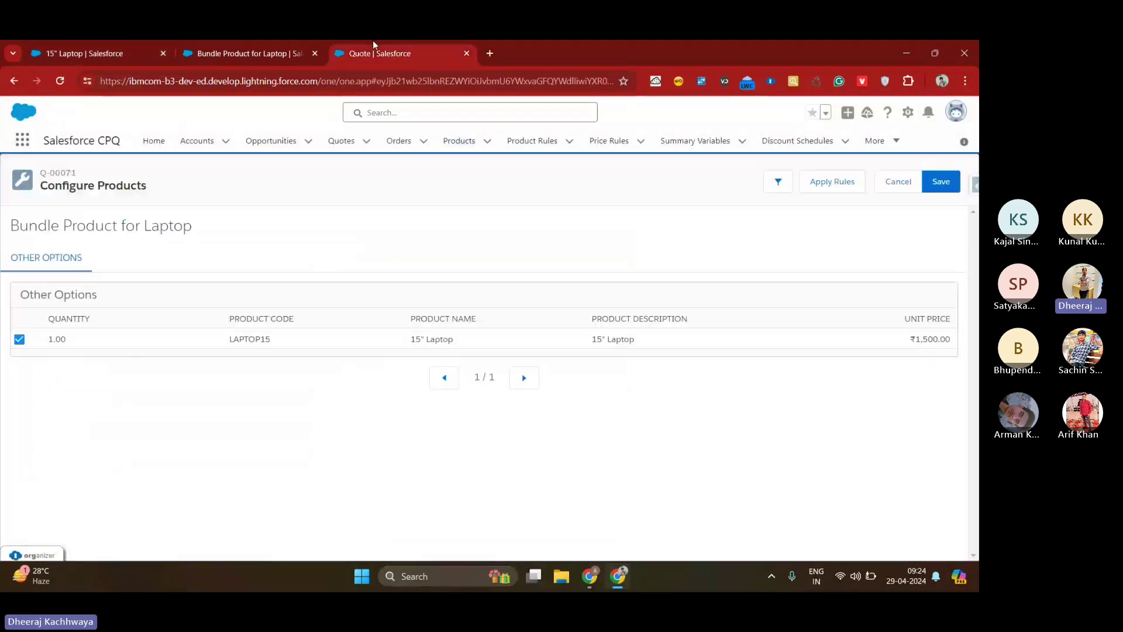
pyautogui.press('F5')
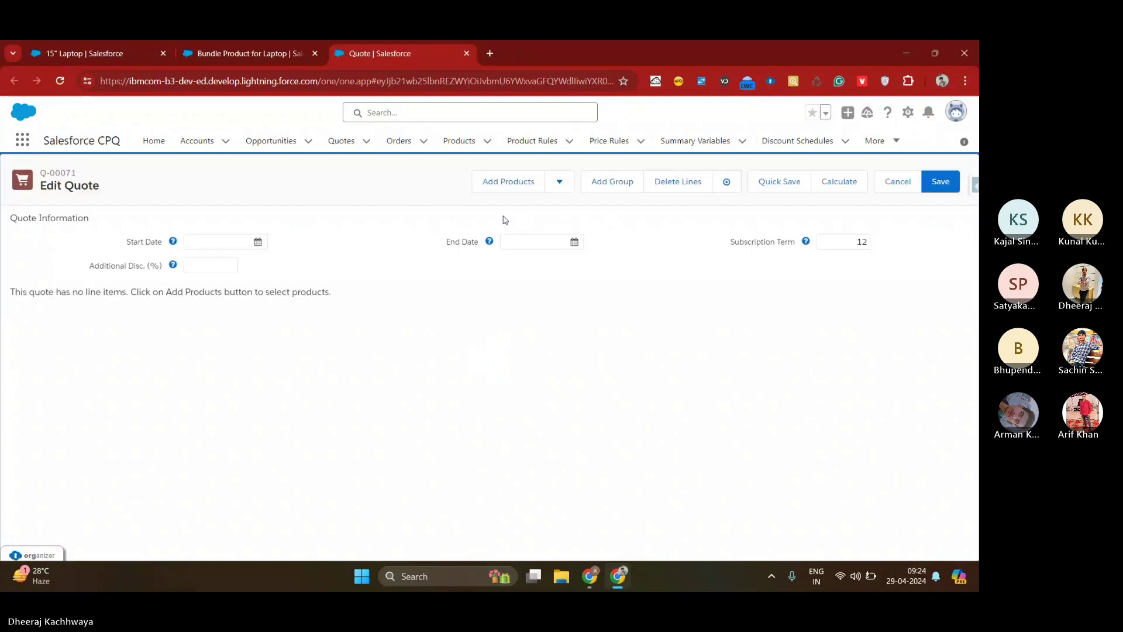
pyautogui.click(515, 181)
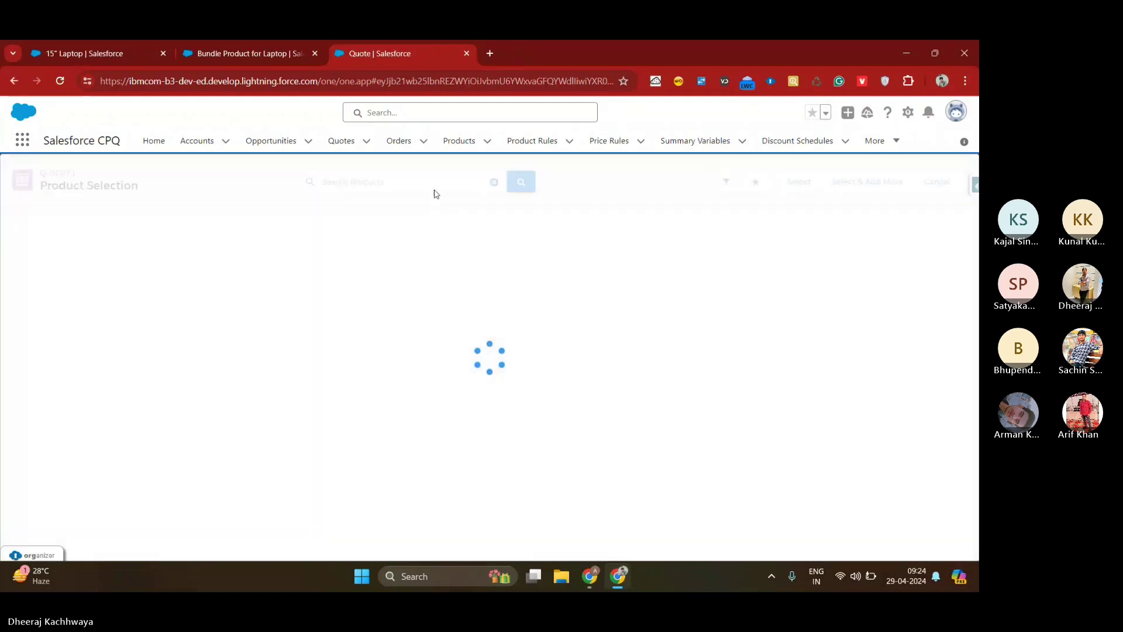
pyautogui.write('bpl')
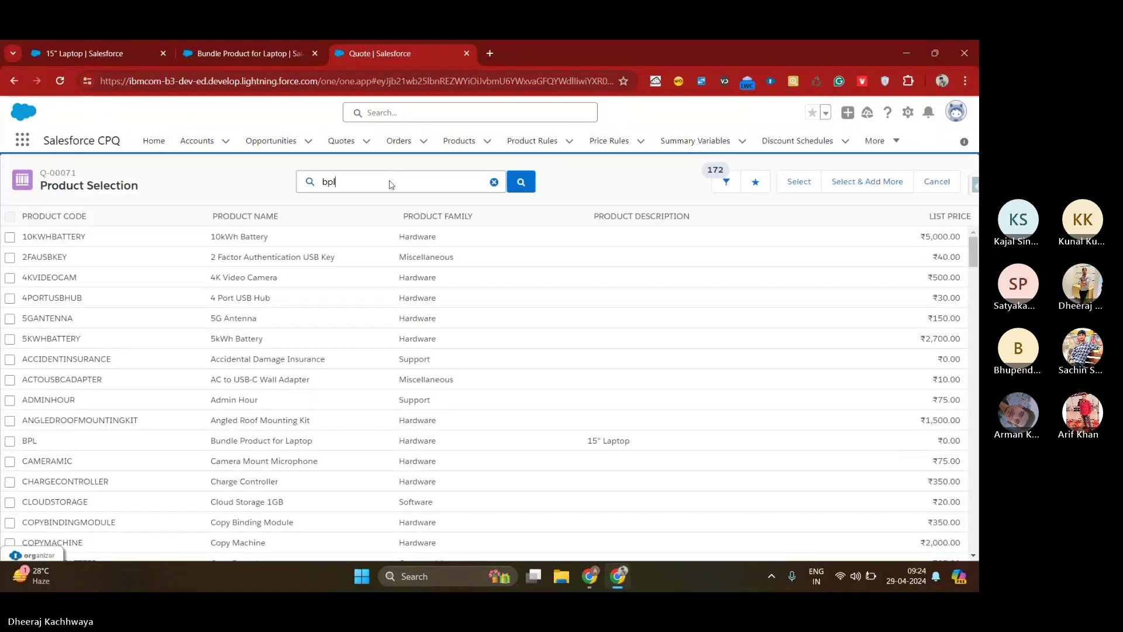
pyautogui.press('Return')
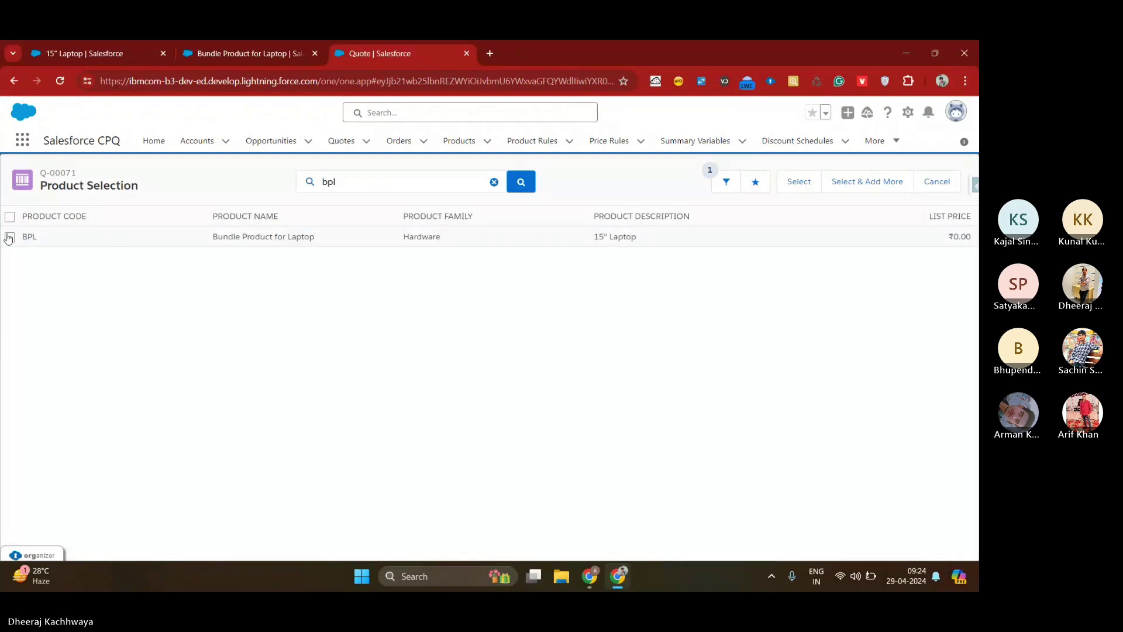
pyautogui.click(9, 237)
pyautogui.click(800, 182)
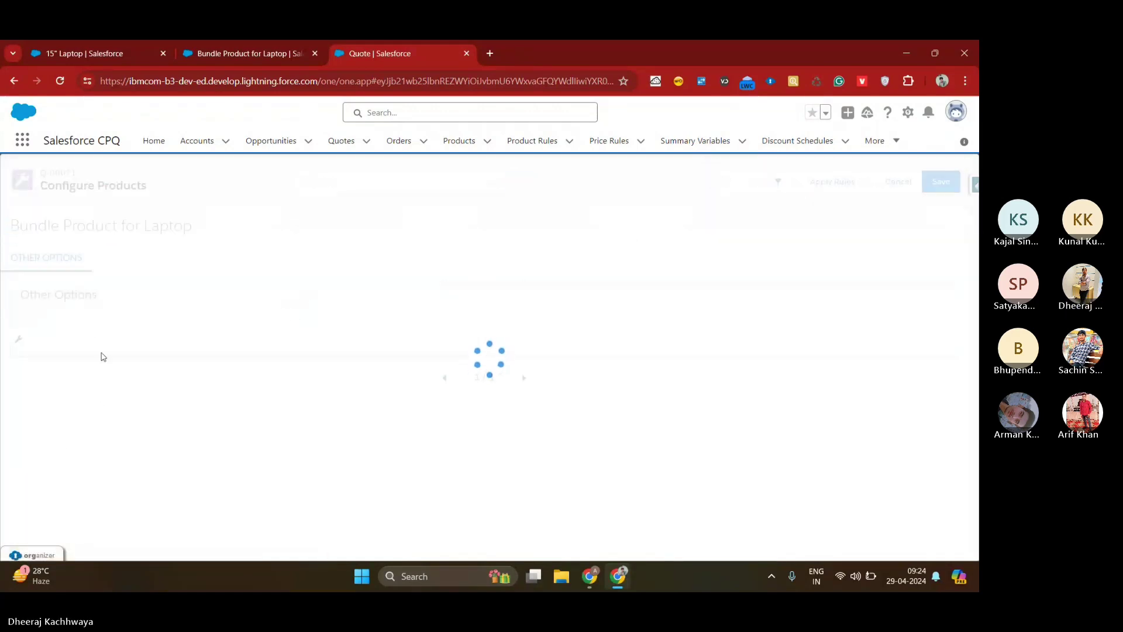
# Step: Configure the nested 15" Laptop option with the CPU 2.5GHz i7 processor, then save the bundle and the quote
pyautogui.click(18, 341)
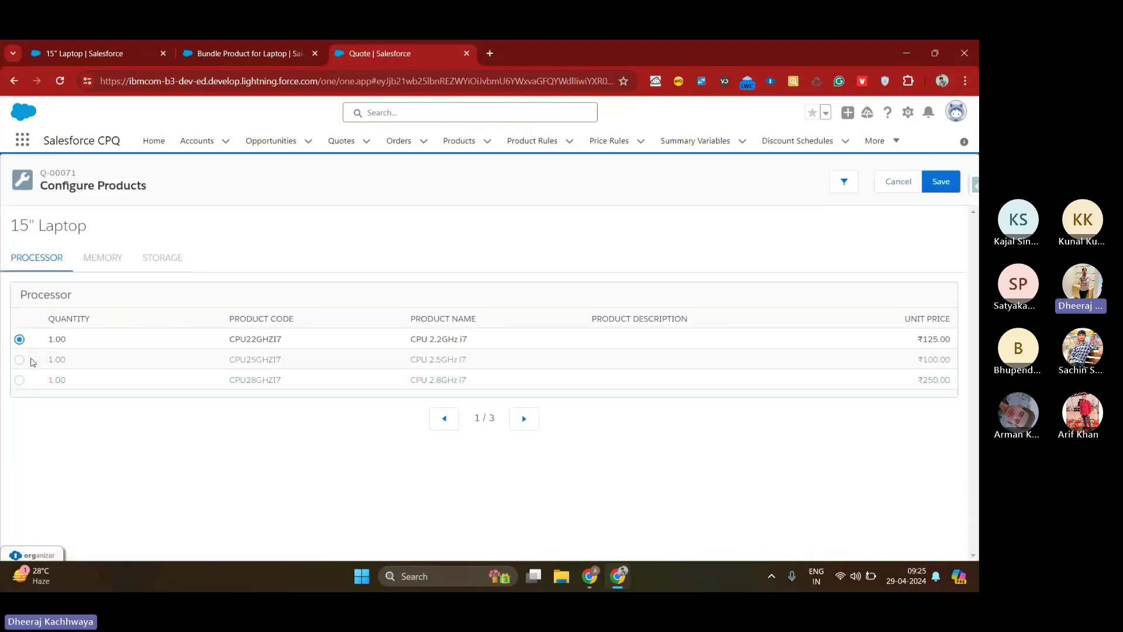
pyautogui.click(20, 359)
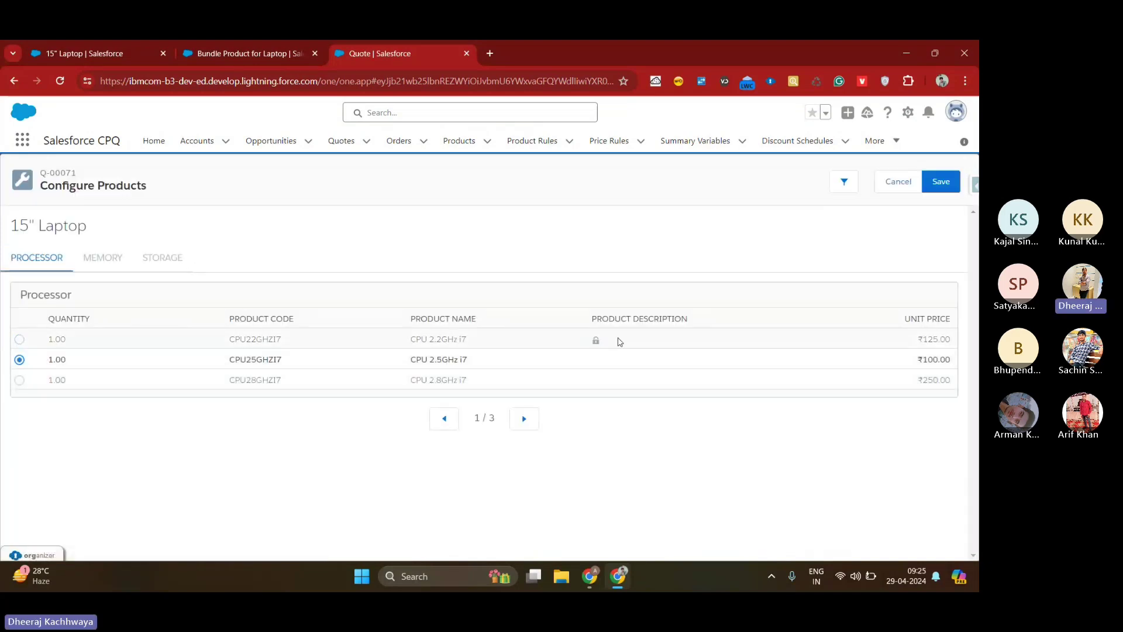
pyautogui.click(948, 186)
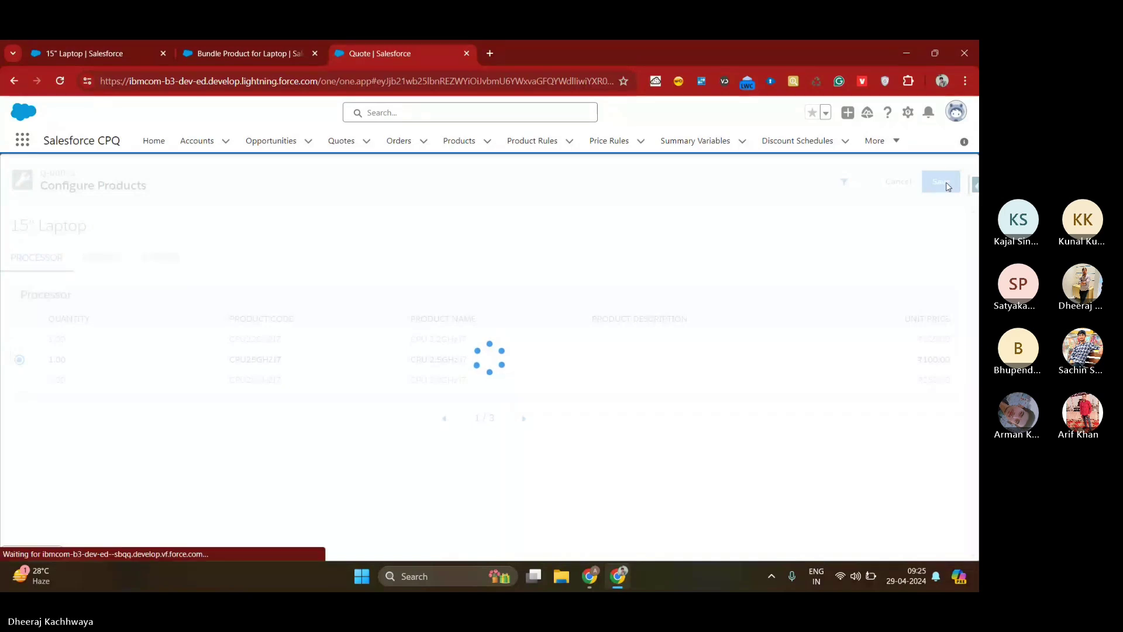
pyautogui.click(948, 186)
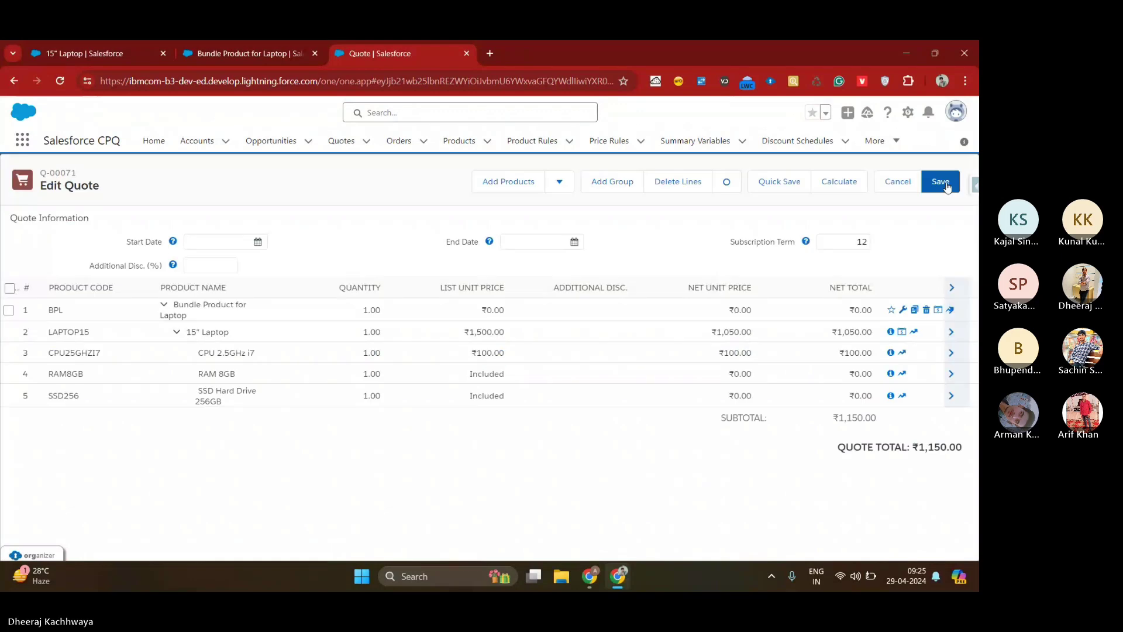
pyautogui.click(948, 186)
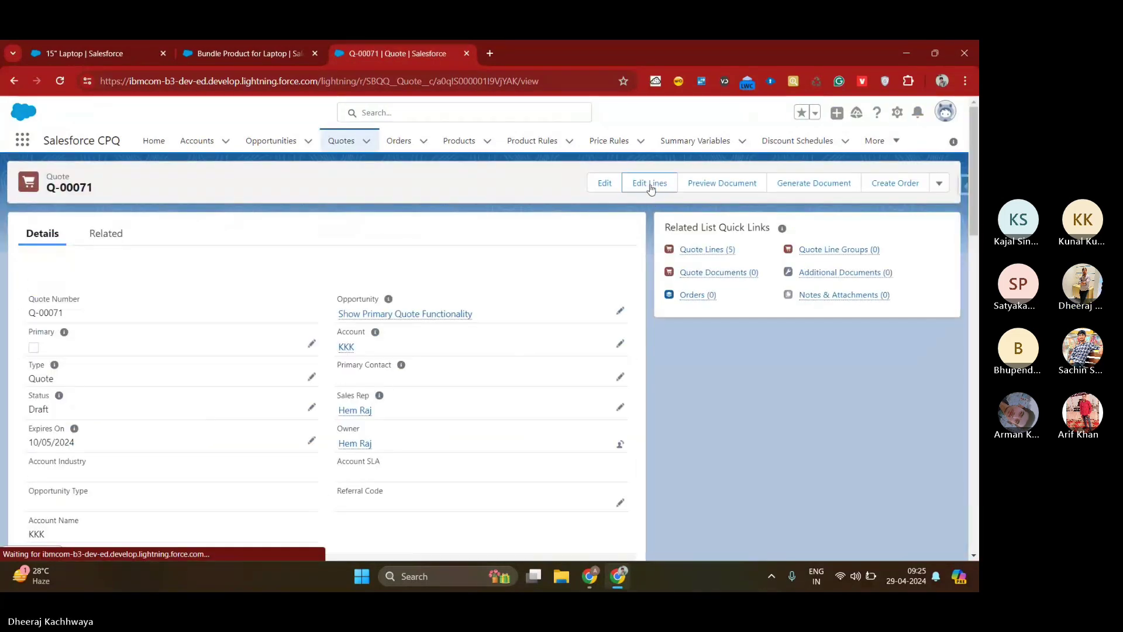
# Step: Reopen the quote's lines and reconfigure Bundle Product for Laptop to view the nested 15" Laptop configuration
pyautogui.click(647, 185)
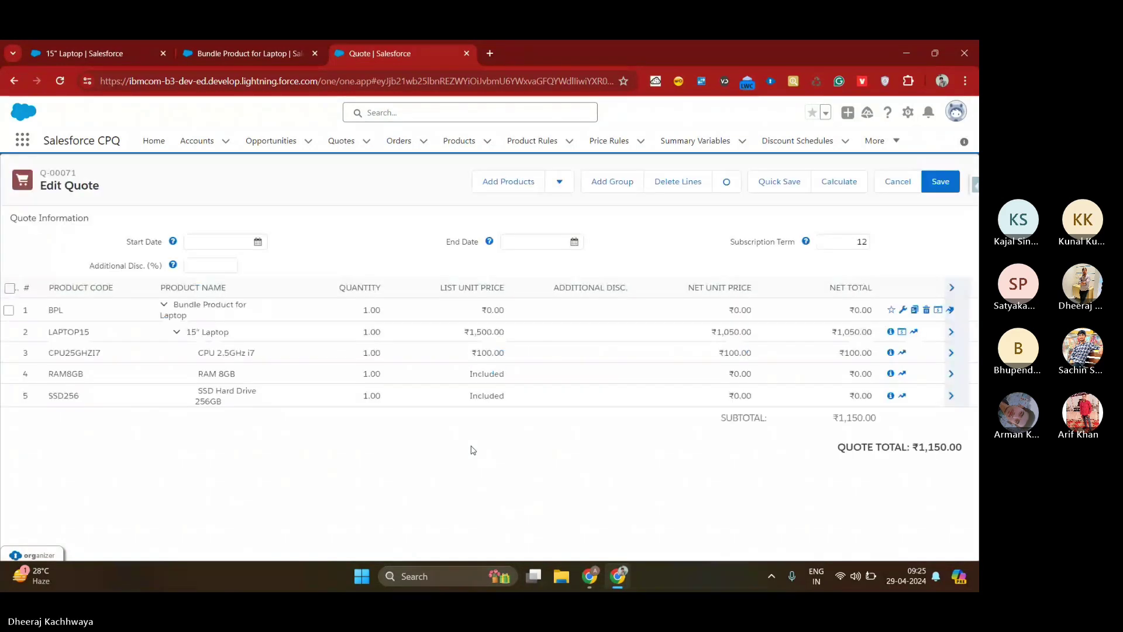
pyautogui.click(903, 310)
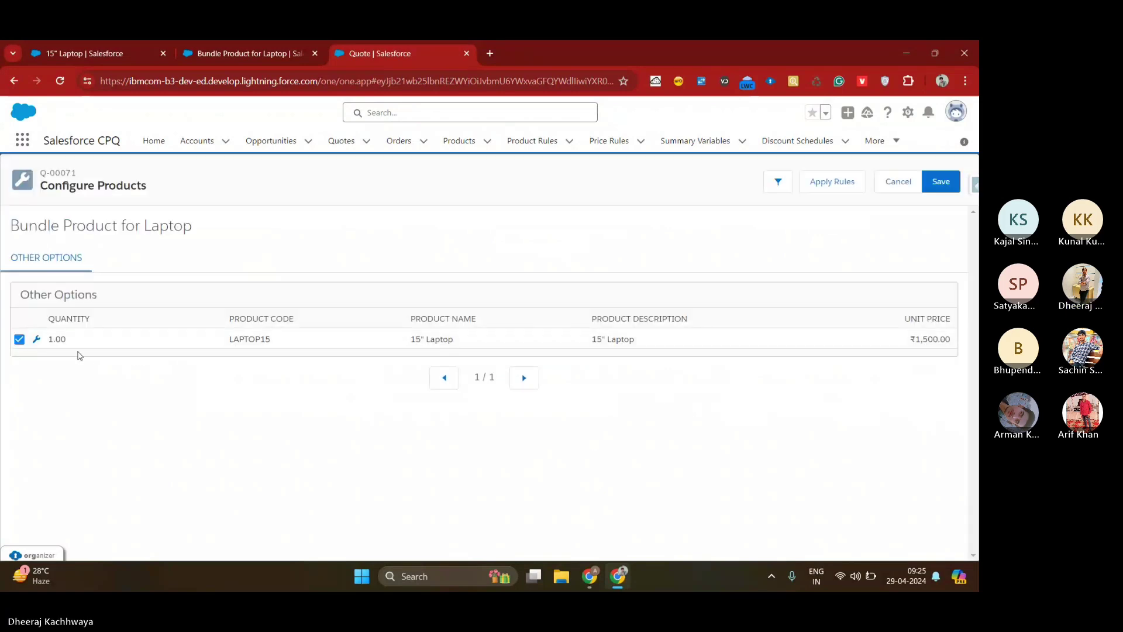
pyautogui.click(36, 342)
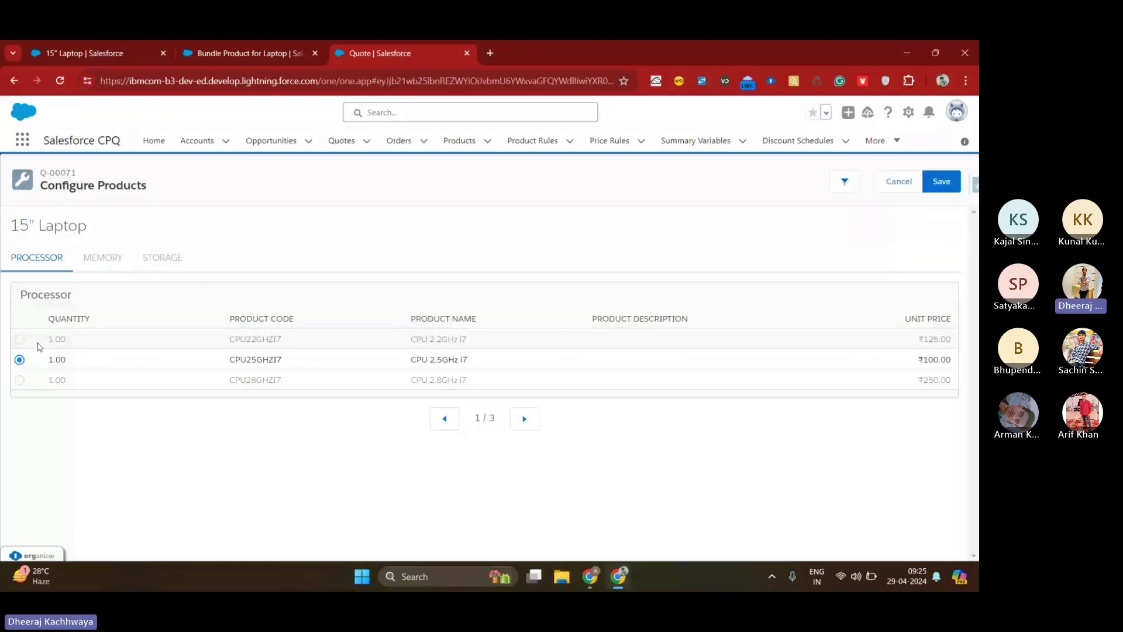
# Step: Read the Configuration Event help on the 15" Laptop product, then set its Configuration Type to Required and save
pyautogui.click(103, 46)
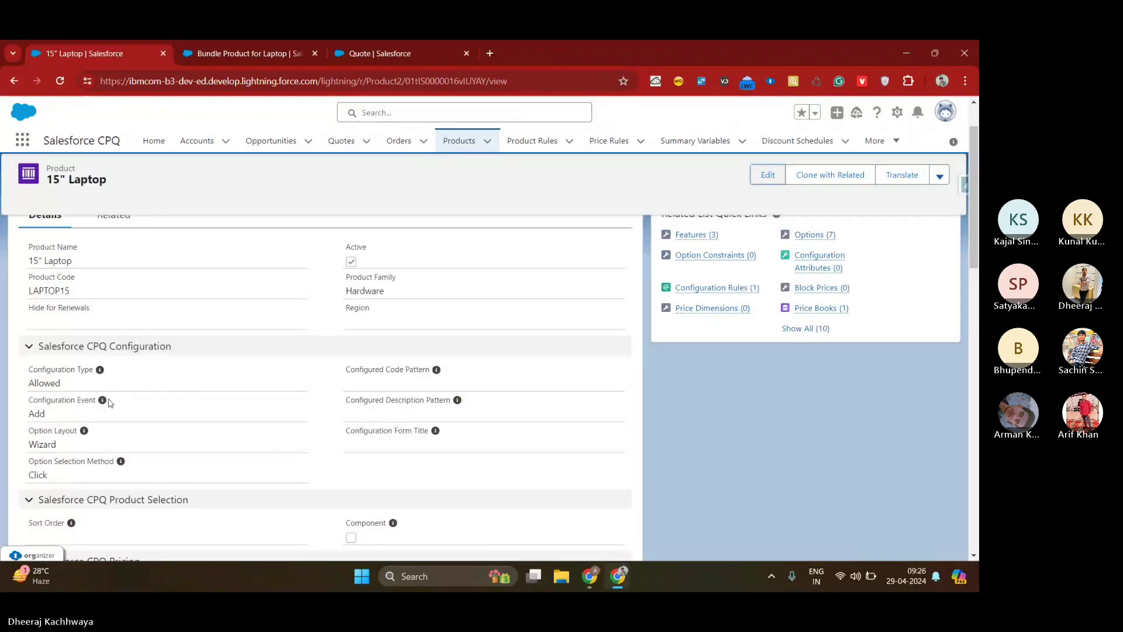
pyautogui.moveTo(105, 402)
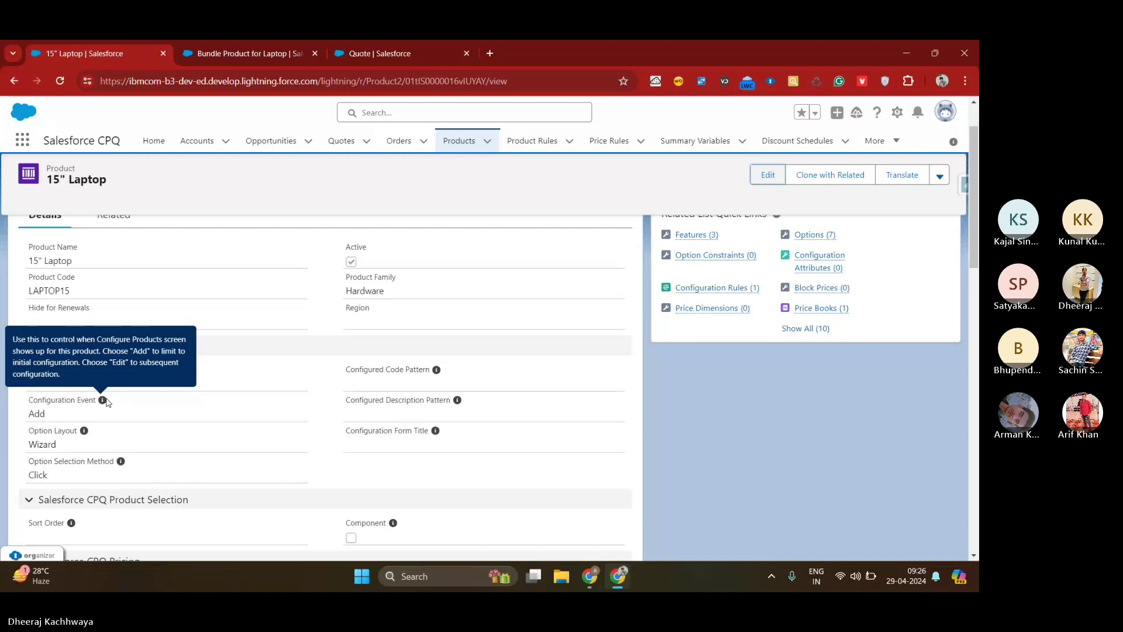
pyautogui.click(762, 179)
pyautogui.scroll(-3, 423, 384)
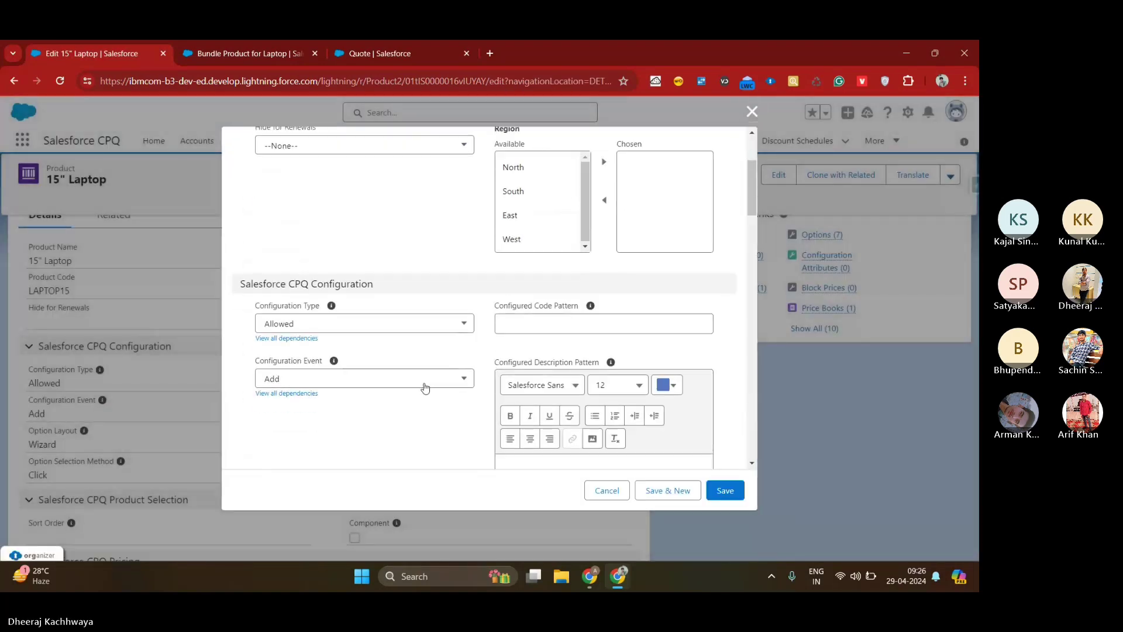
pyautogui.click(391, 331)
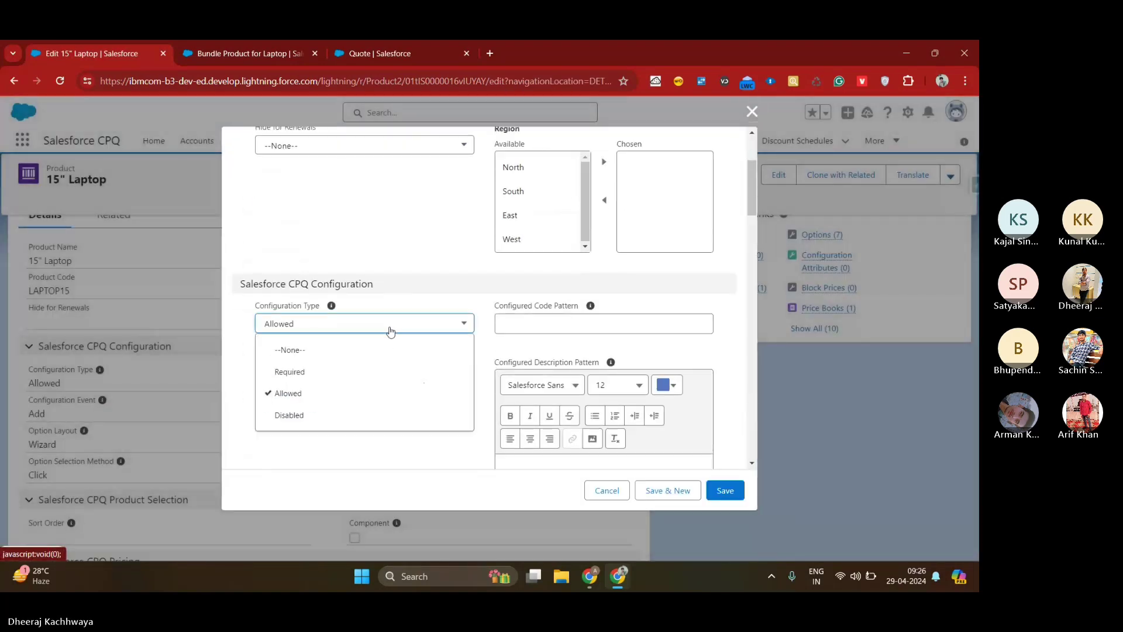
pyautogui.click(375, 374)
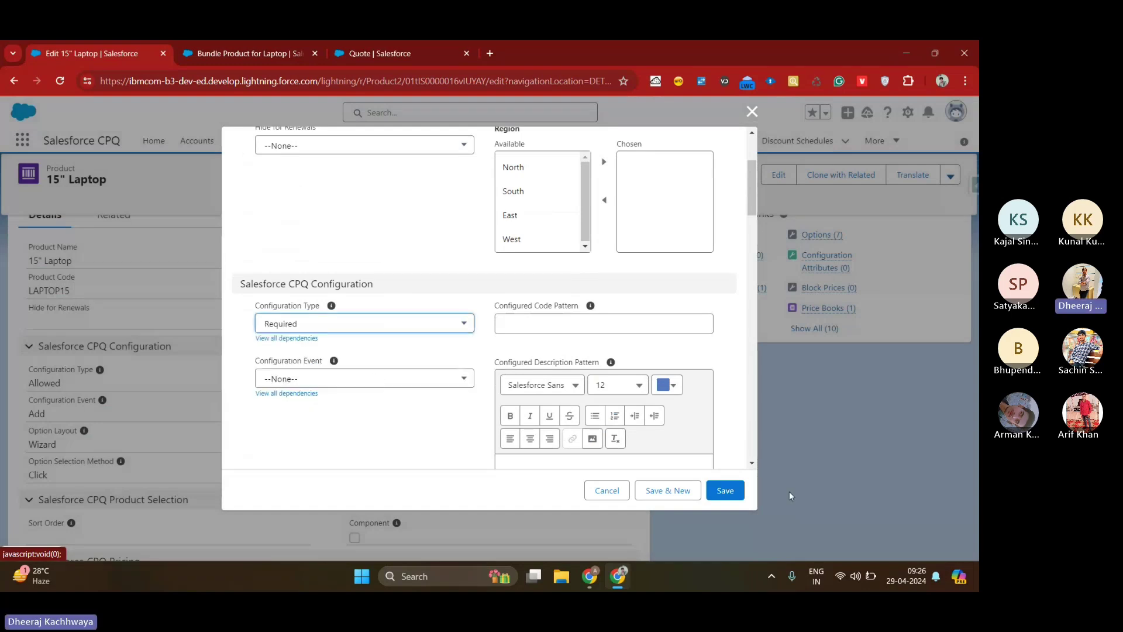
pyautogui.click(716, 492)
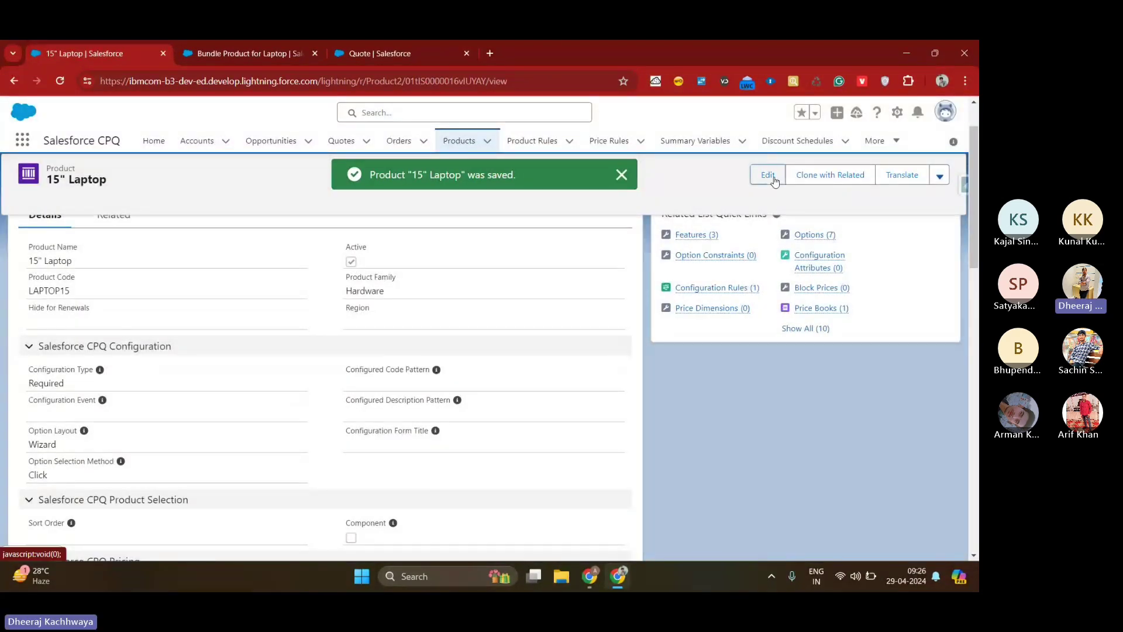
# Step: Set the 15" Laptop product's Configuration Type to Allowed and Configuration Event to Always, then save the product
pyautogui.click(768, 175)
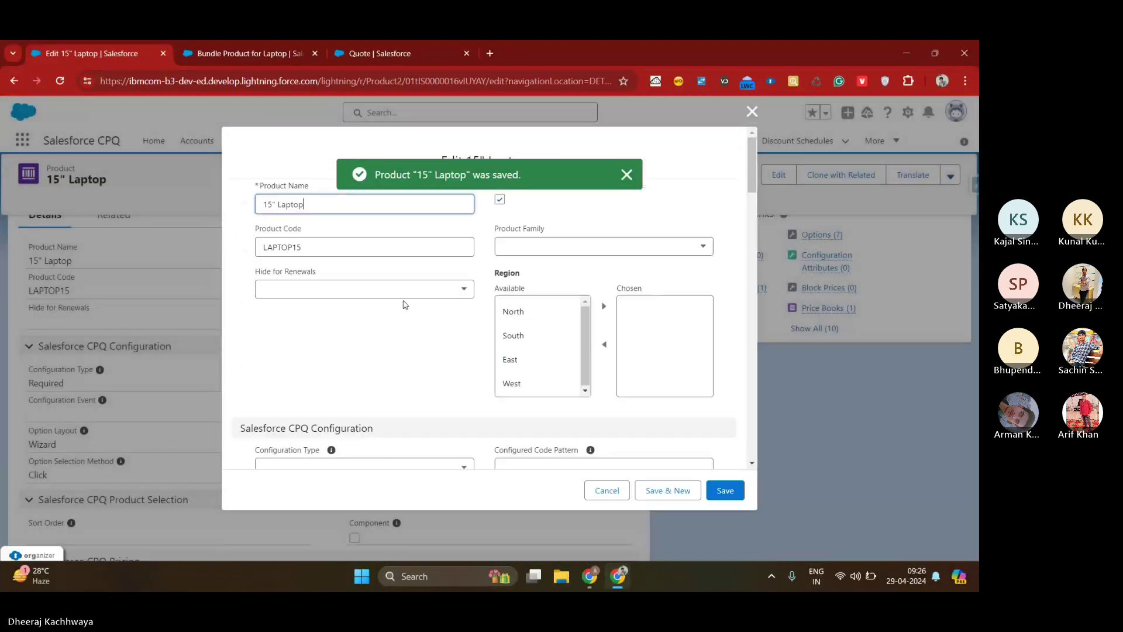
pyautogui.scroll(-4, 401, 301)
pyautogui.click(339, 260)
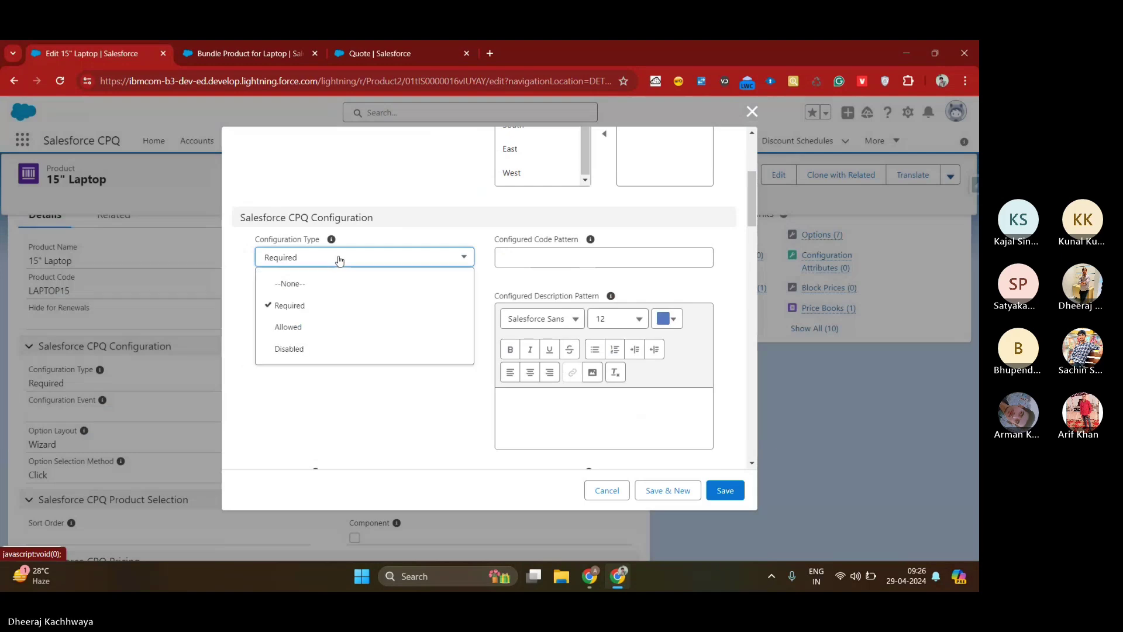
pyautogui.click(316, 329)
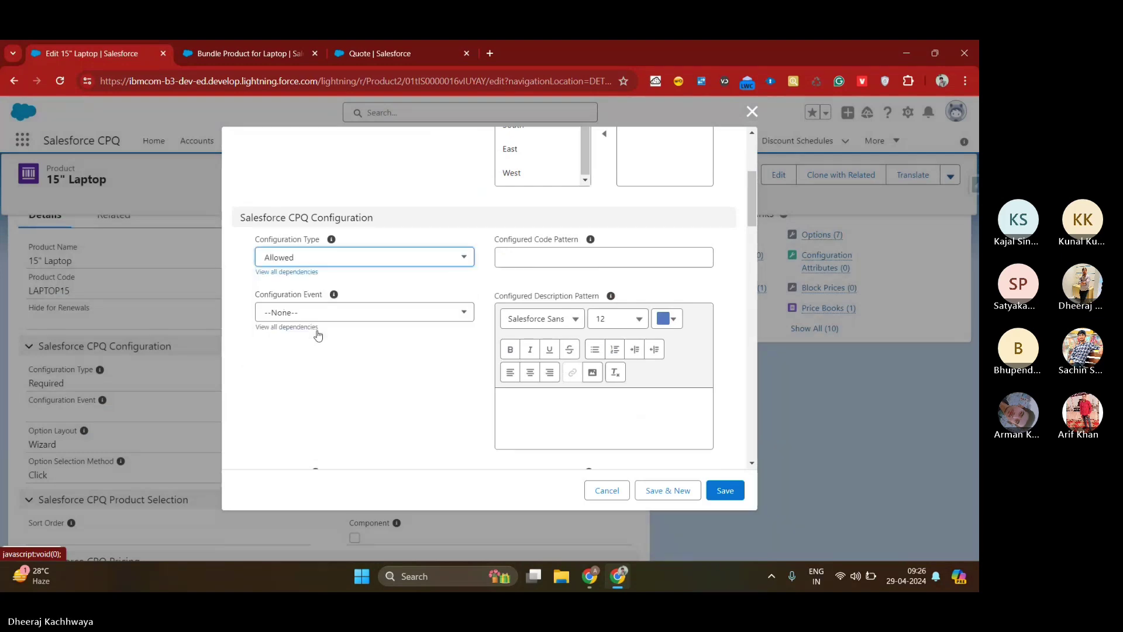
pyautogui.click(365, 314)
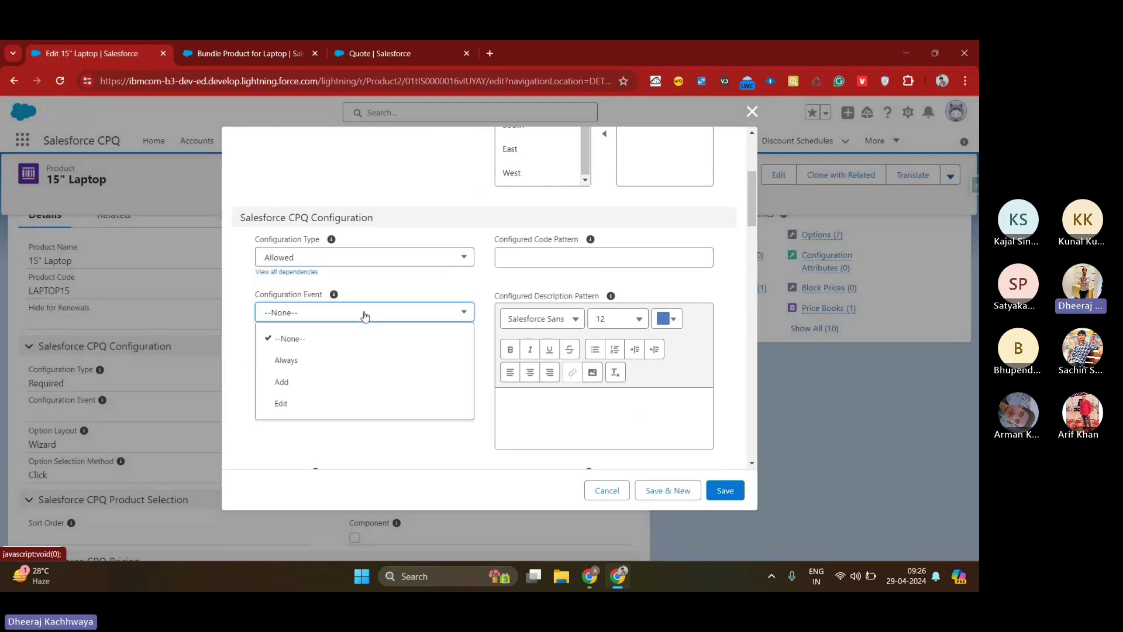
pyautogui.click(326, 371)
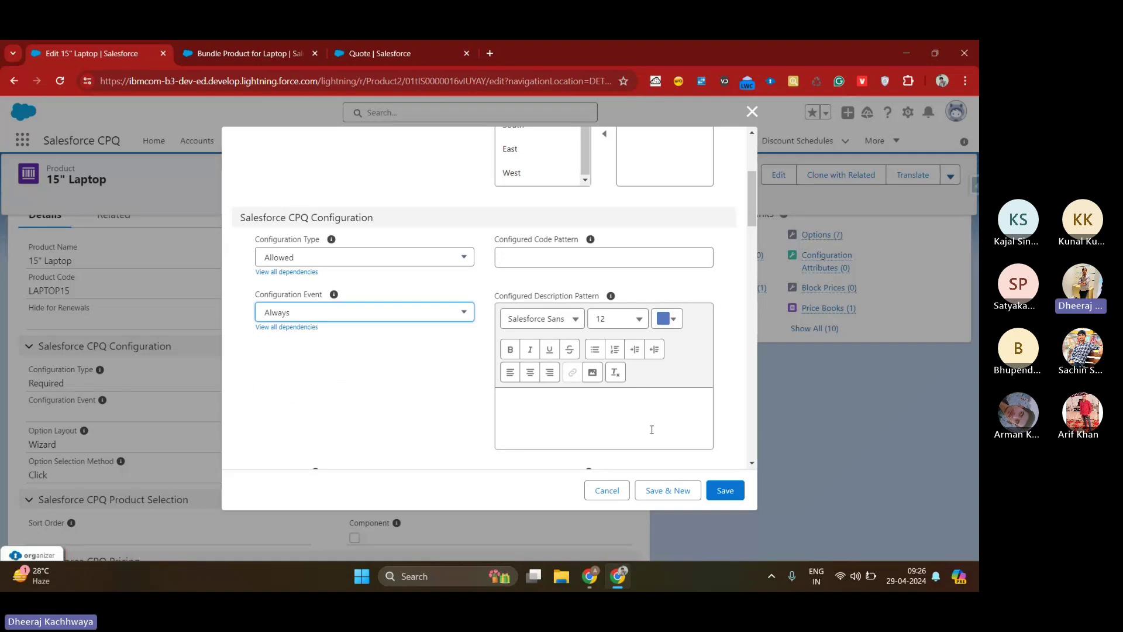
pyautogui.click(724, 491)
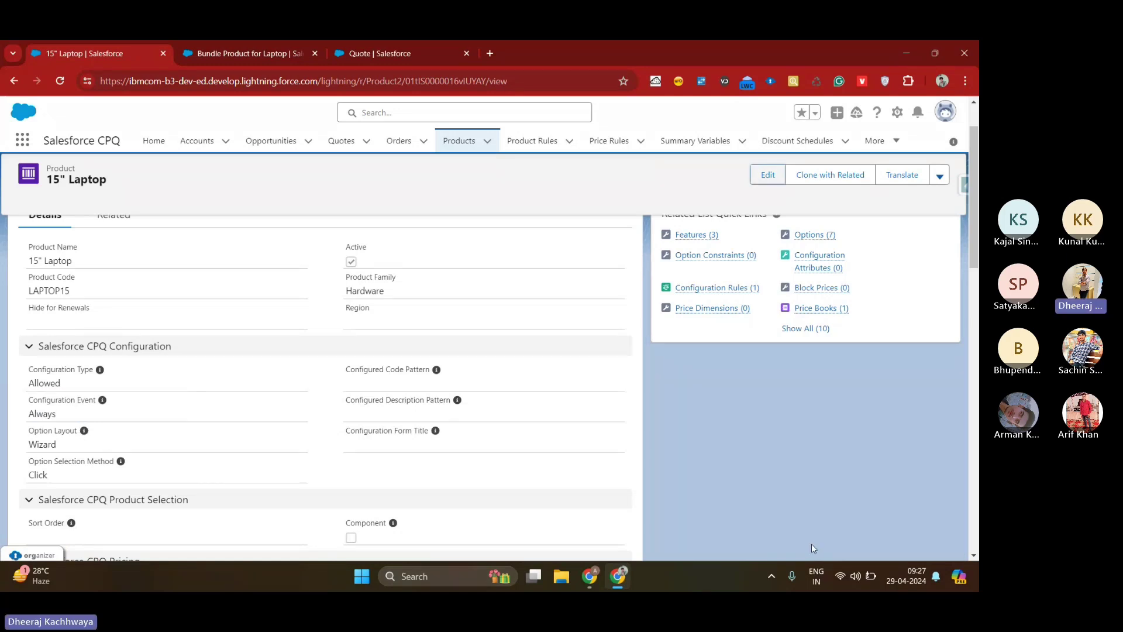
# Step: Reopen the 15" Laptop product for editing and view the available Option Layout choices
pyautogui.click(774, 175)
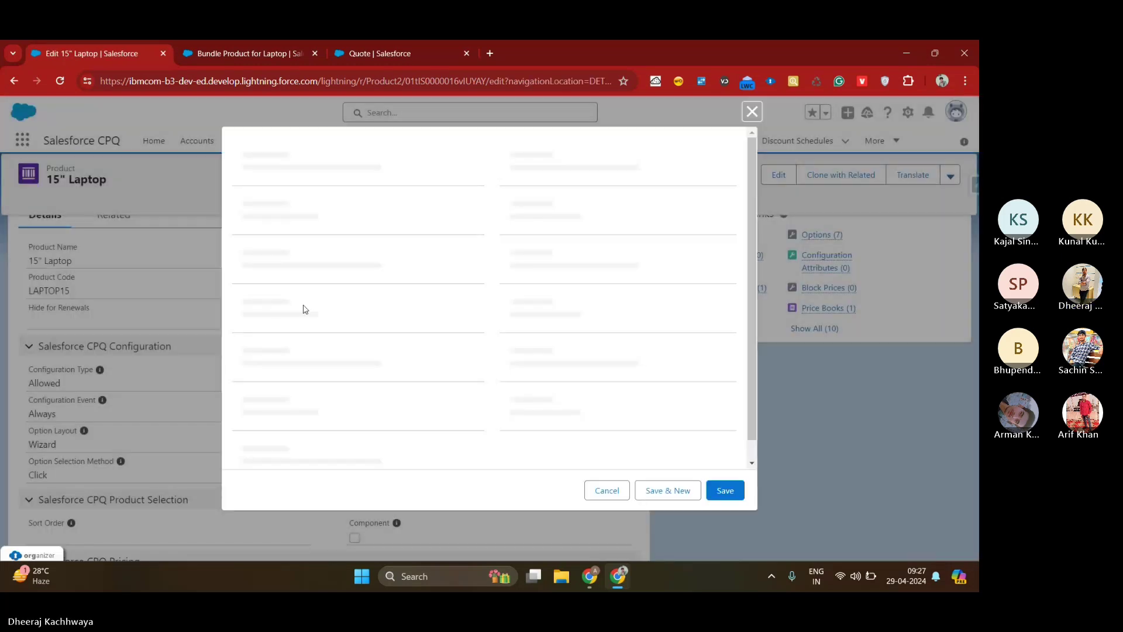
pyautogui.scroll(-5, 304, 309)
pyautogui.scroll(-3, 313, 321)
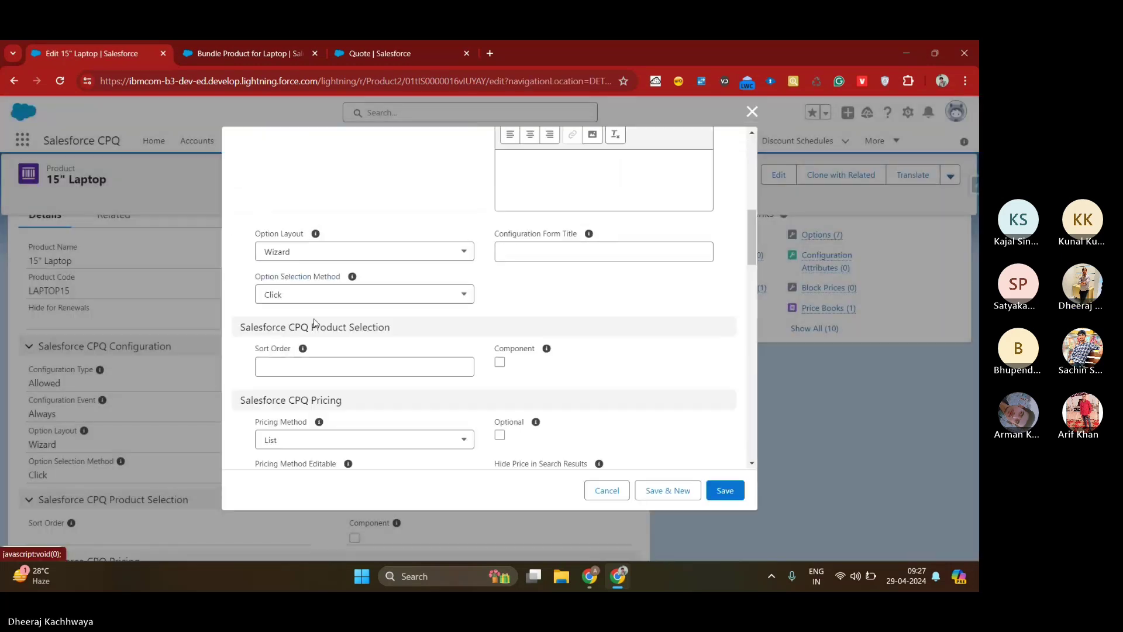
pyautogui.click(355, 253)
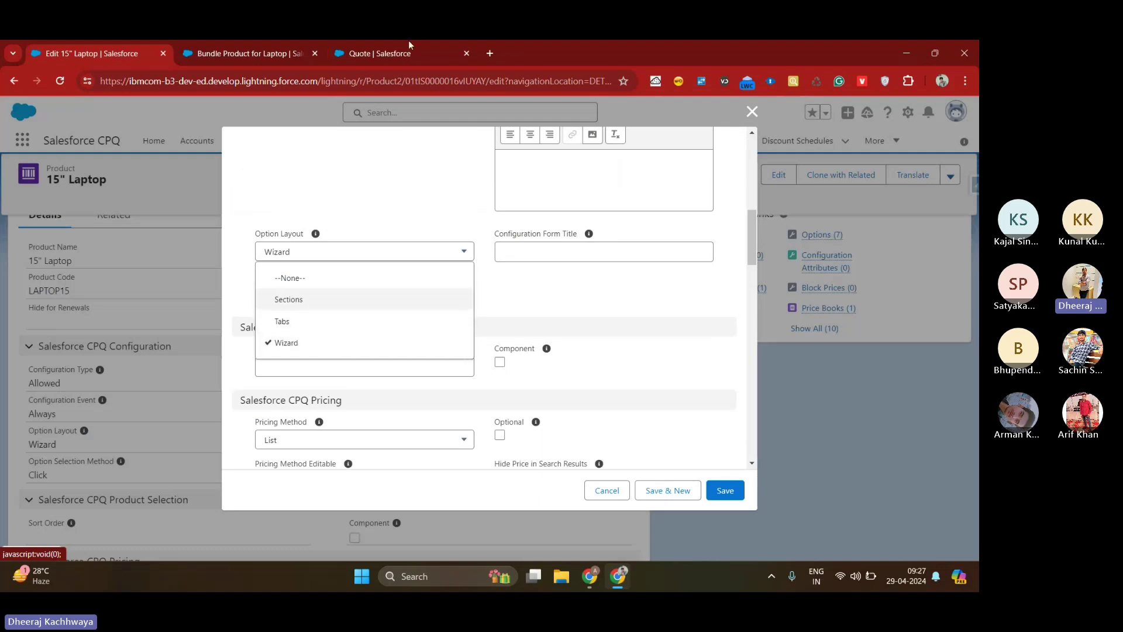
# Step: Page through the Processor, Memory and Storage wizard pages of the 15" Laptop configuration on the quote, returning to Processor
pyautogui.click(423, 45)
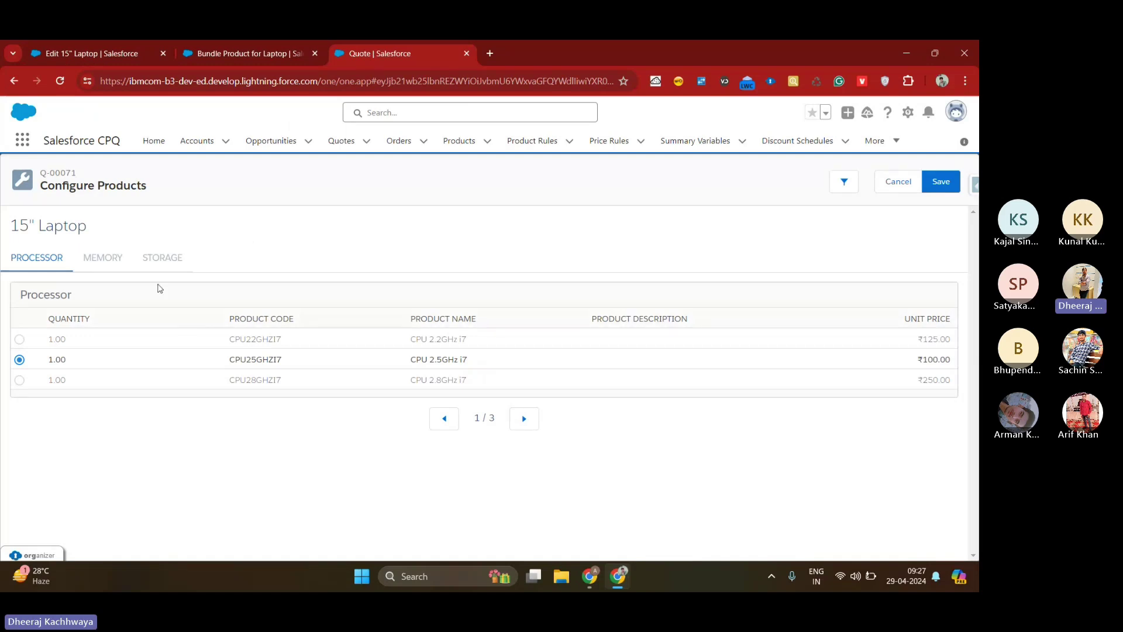
pyautogui.click(529, 426)
pyautogui.click(525, 386)
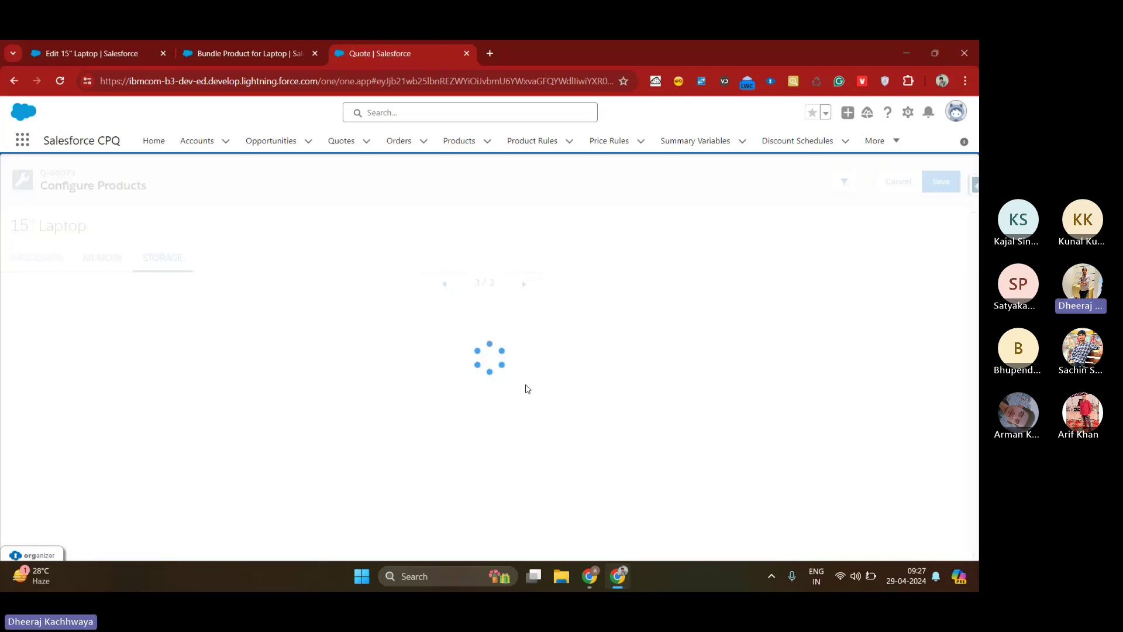
pyautogui.click(443, 400)
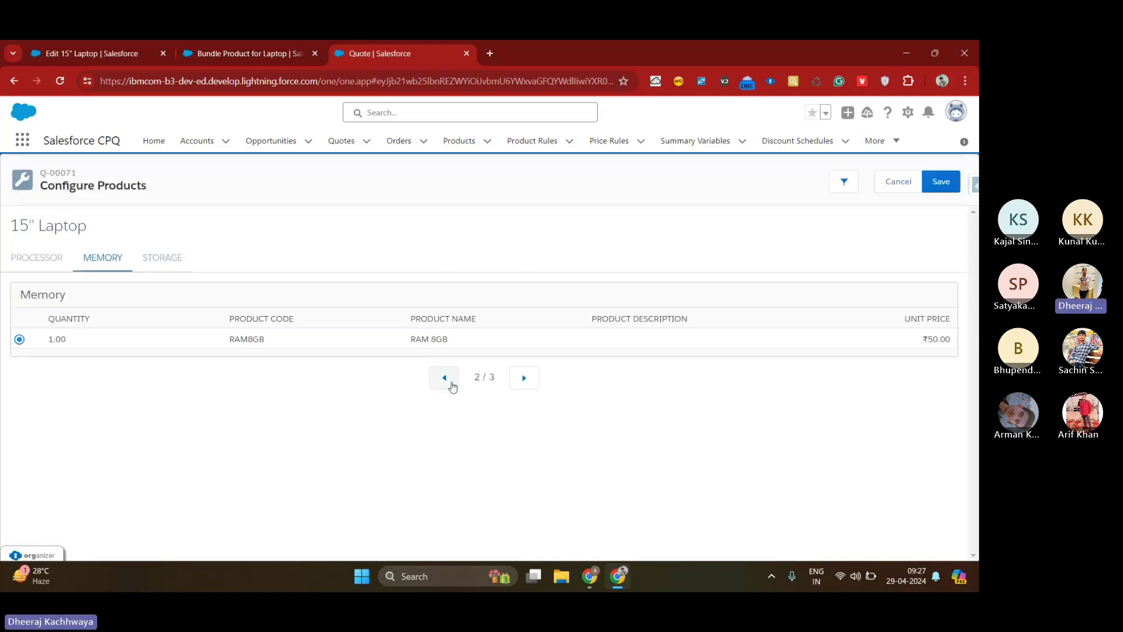
pyautogui.click(446, 383)
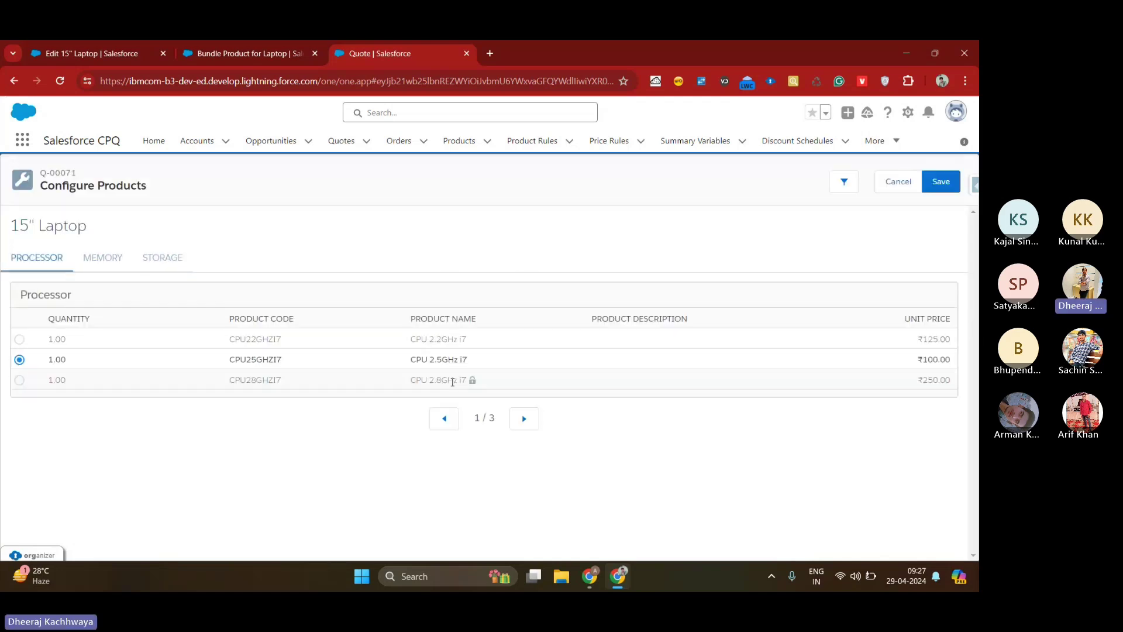
# Step: Set the 15" Laptop product's Option Layout to Tabs and save the product
pyautogui.click(93, 44)
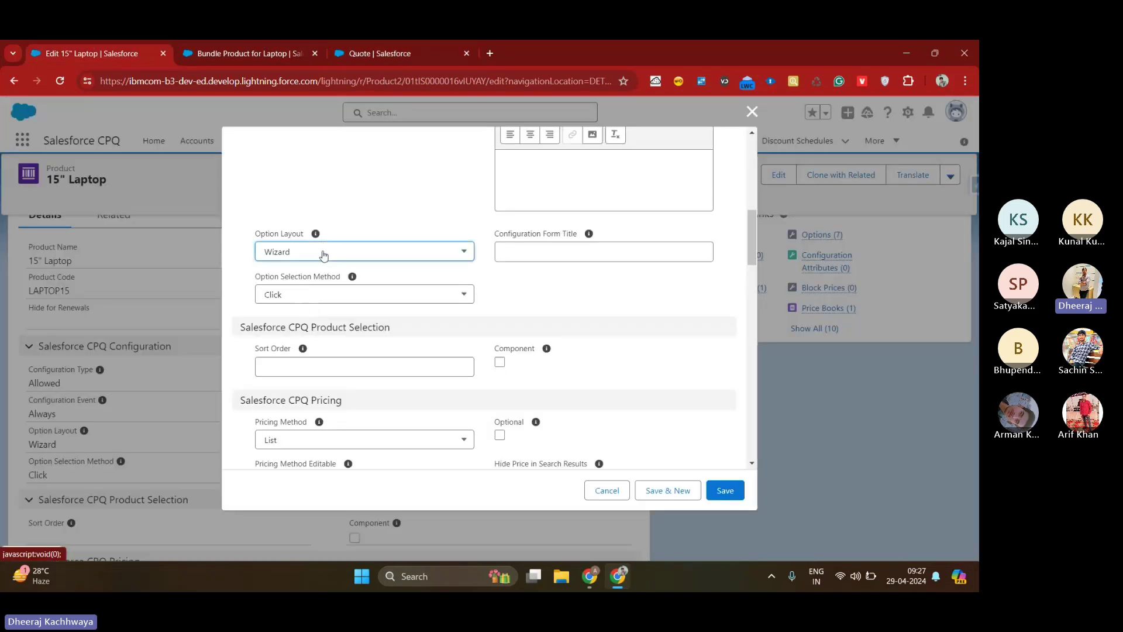
pyautogui.click(326, 252)
pyautogui.click(333, 322)
pyautogui.click(735, 504)
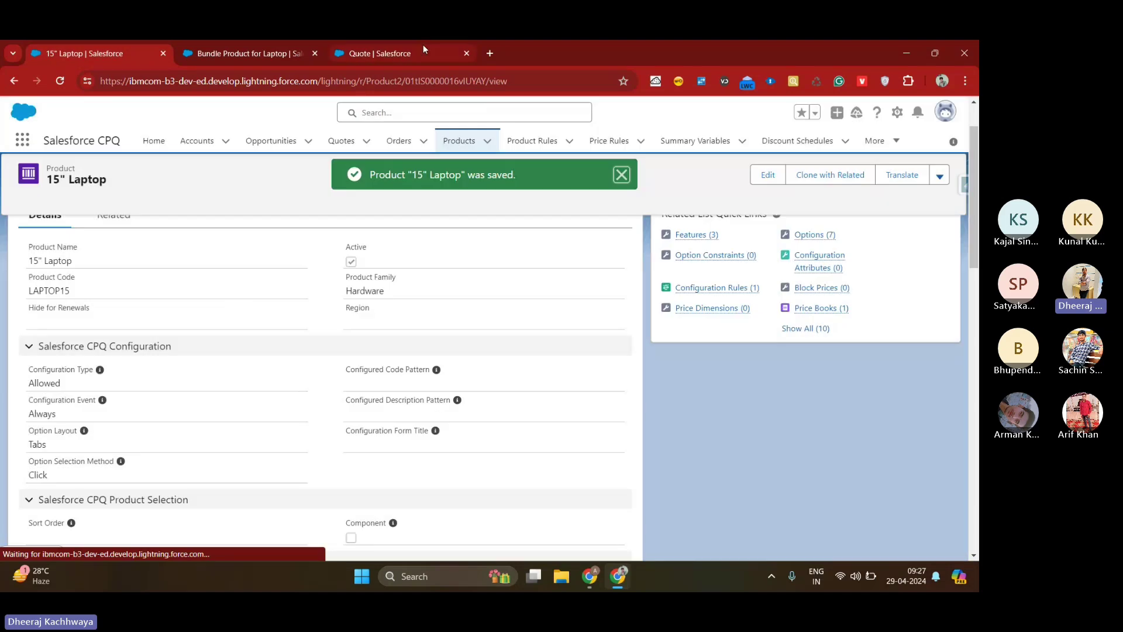
# Step: Reload the quote editor, search the products for 15, and add 15" Laptop to the quote to open its configuration
pyautogui.click(423, 46)
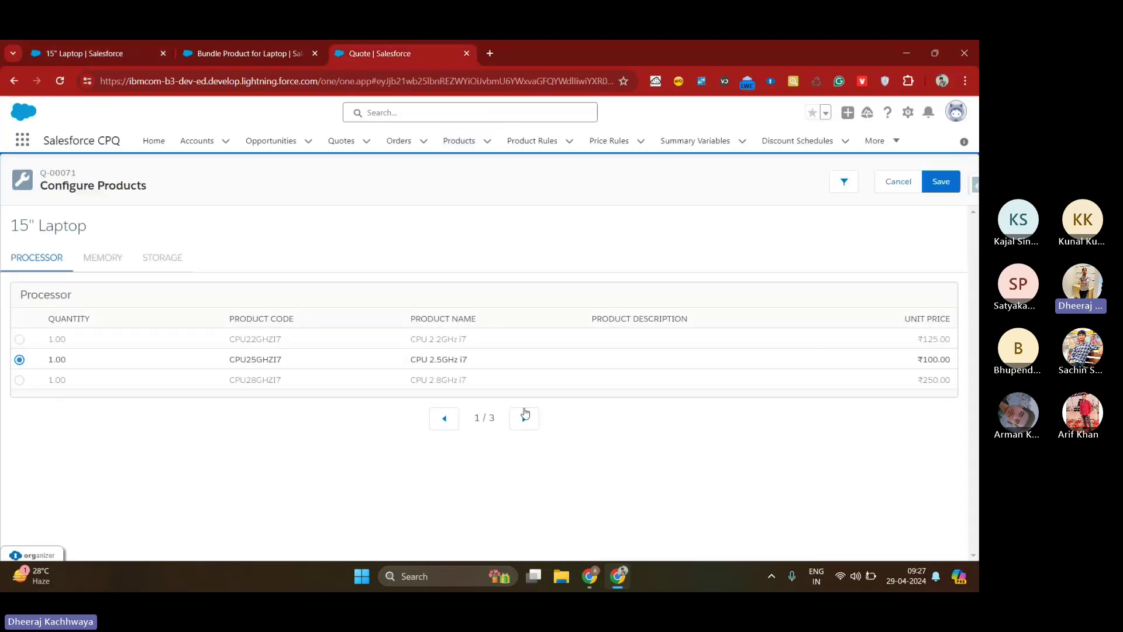
pyautogui.press('F5')
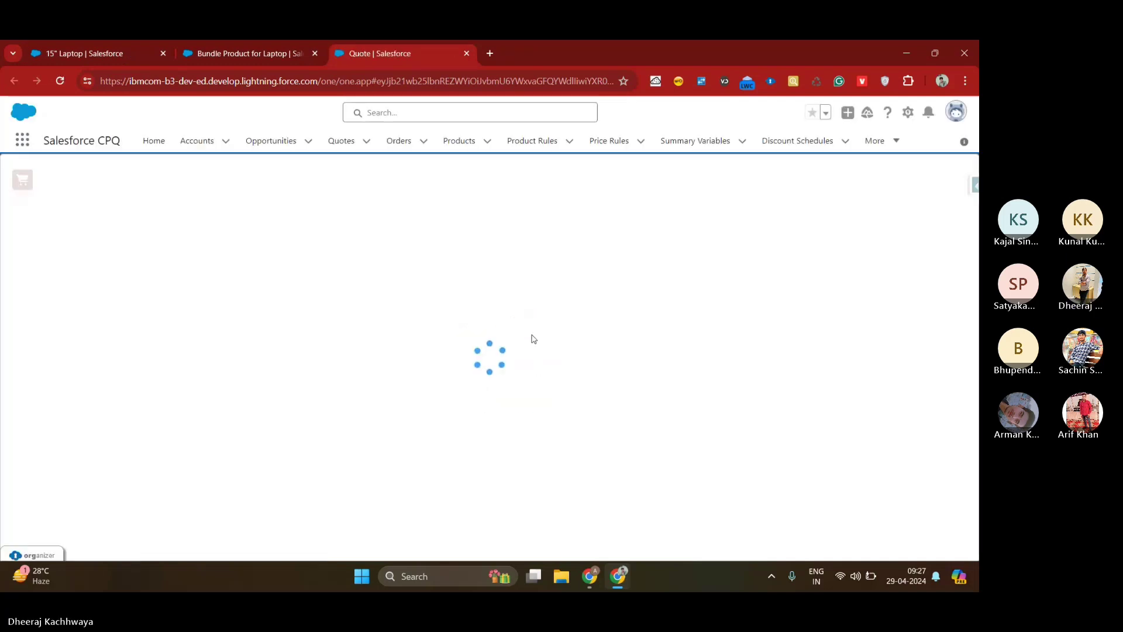
pyautogui.click(523, 192)
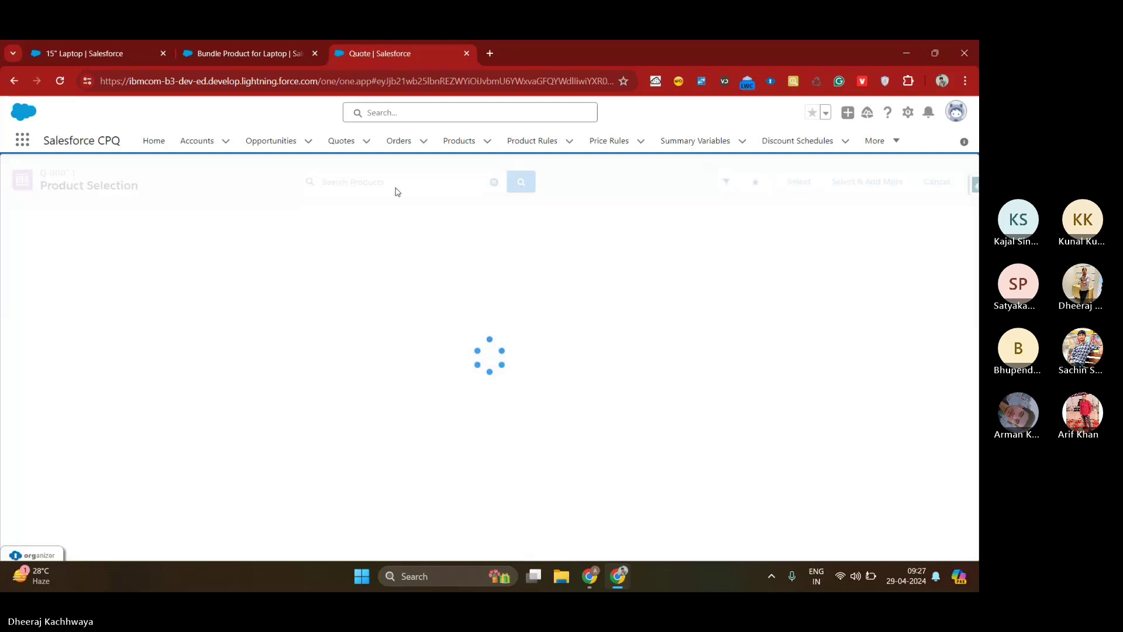
pyautogui.write('a')
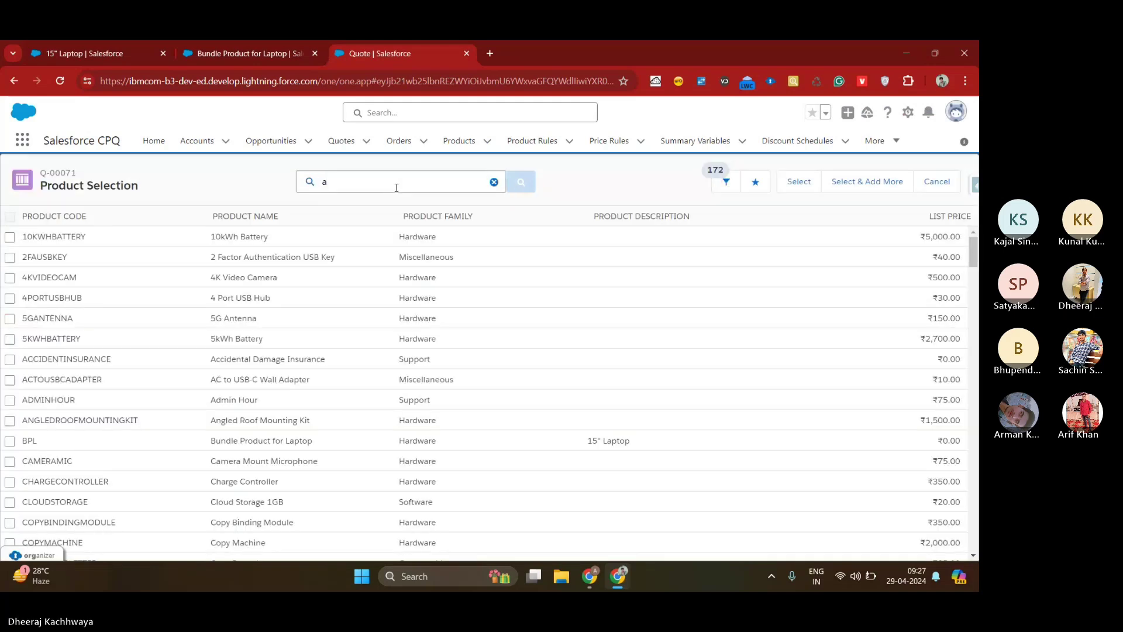
pyautogui.write('5')
pyautogui.press('BackSpace')
pyautogui.press('BackSpace')
pyautogui.write('15')
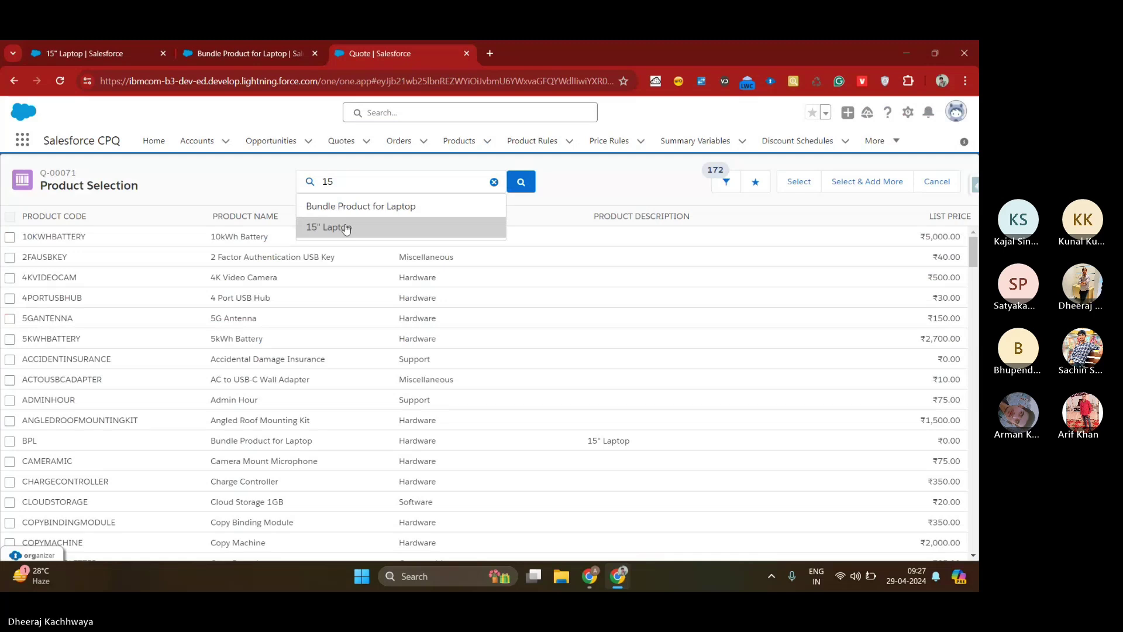
pyautogui.click(339, 226)
pyautogui.click(9, 237)
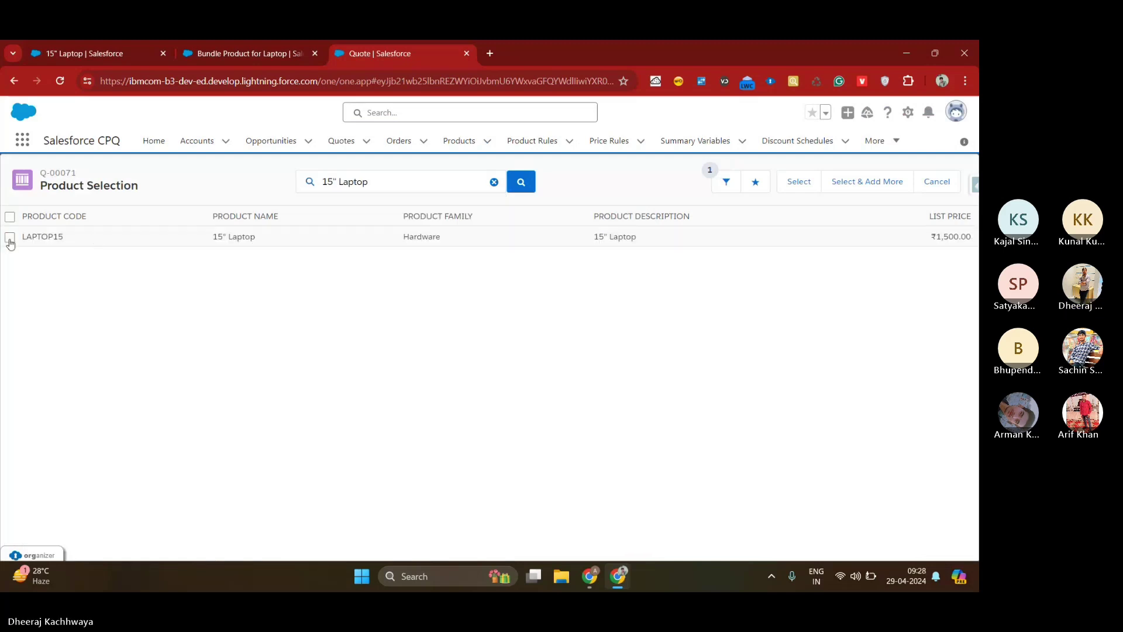
pyautogui.click(786, 184)
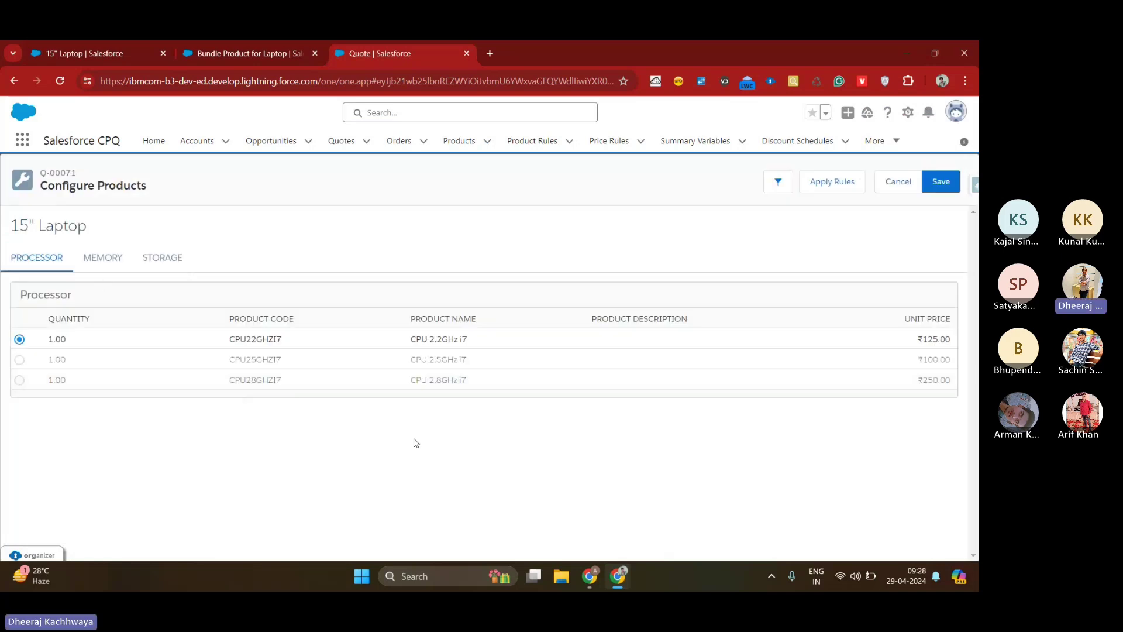
# Step: Switch through the Memory, Storage and Processor sections of the 15" Laptop configuration to examine the tabbed layout
pyautogui.click(115, 257)
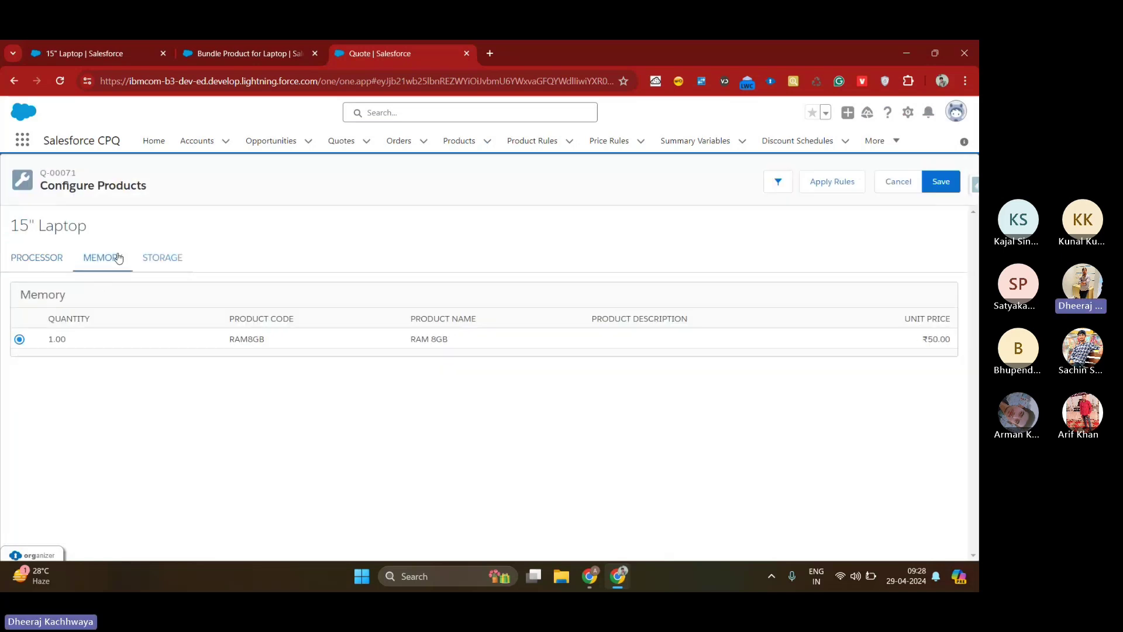
pyautogui.click(155, 262)
pyautogui.click(48, 263)
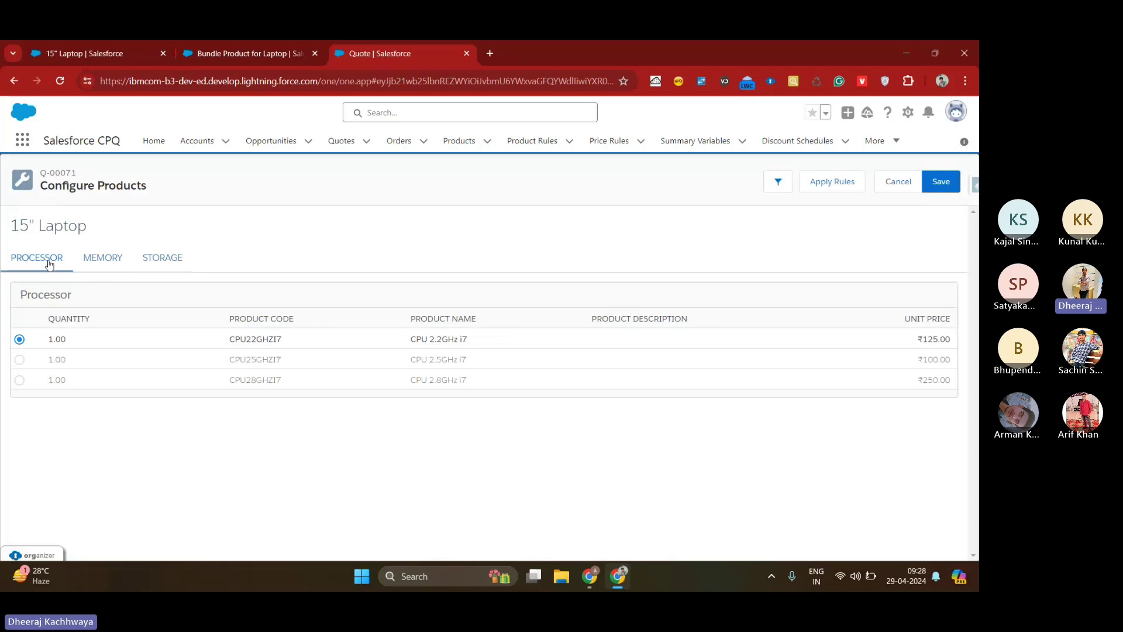
# Step: Change the 15" Laptop product's Option Layout to Sections and save the product
pyautogui.click(101, 55)
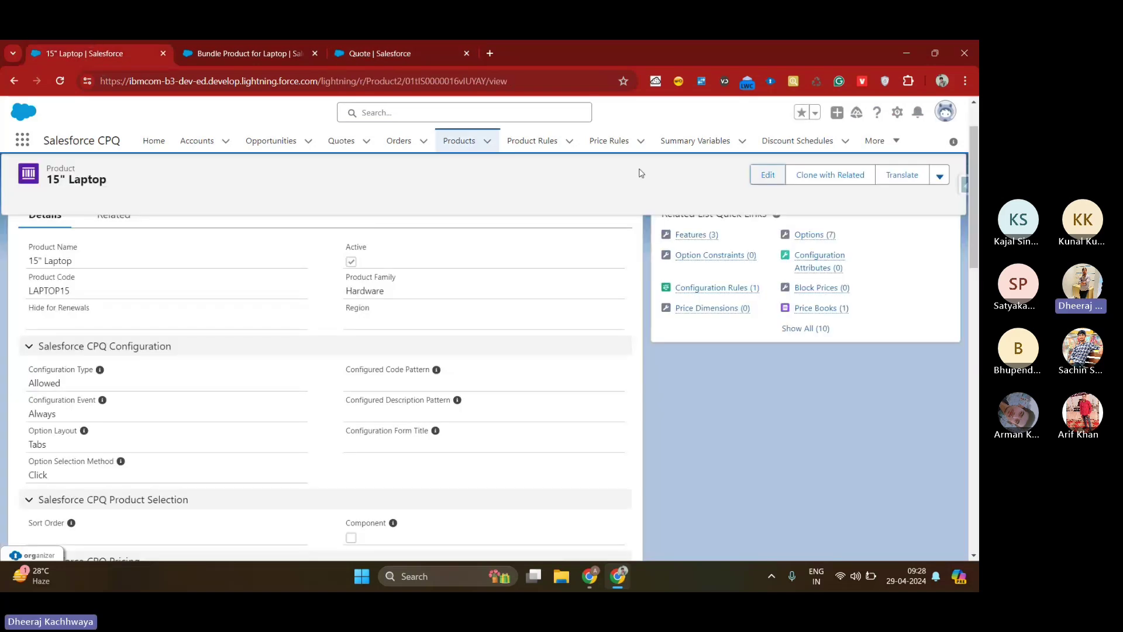
pyautogui.click(775, 183)
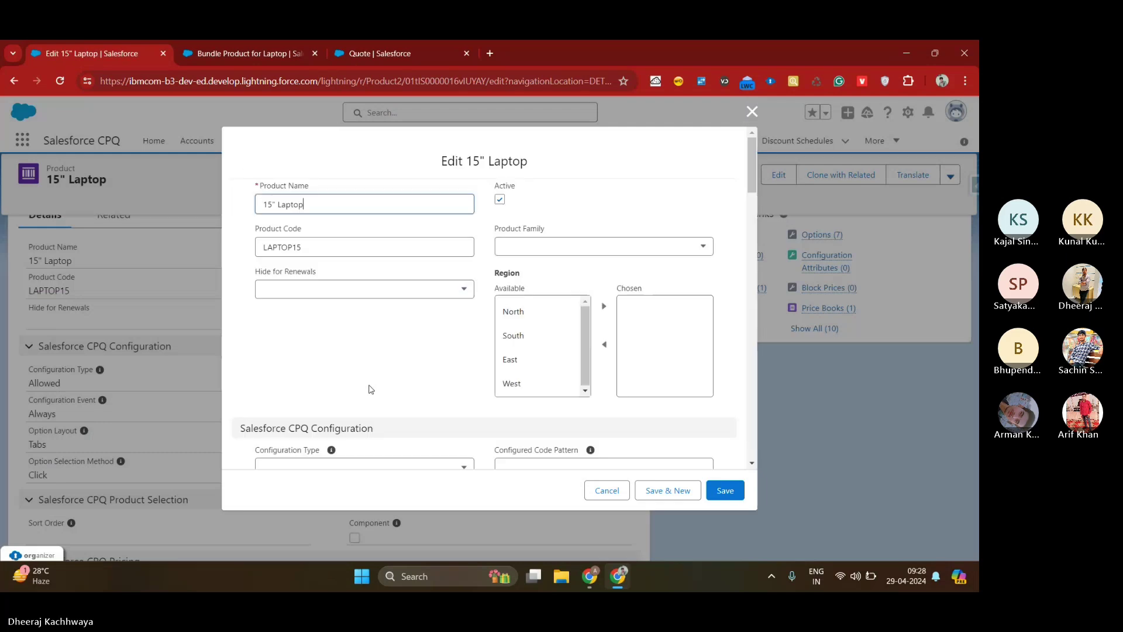
pyautogui.scroll(-3, 369, 389)
pyautogui.scroll(-3, 369, 389)
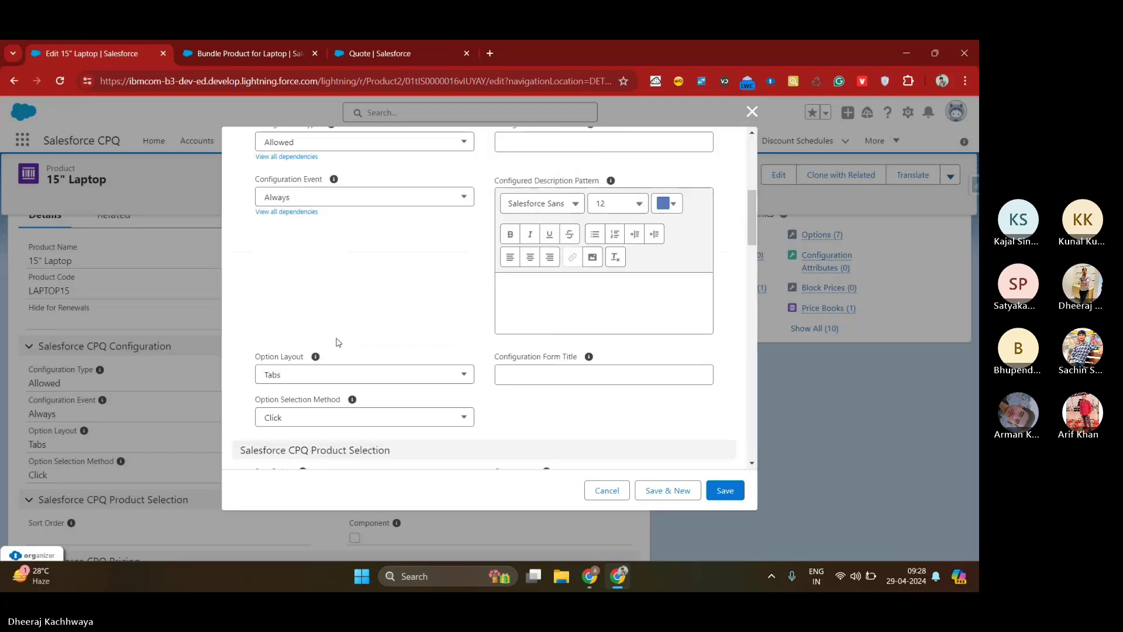
pyautogui.click(338, 374)
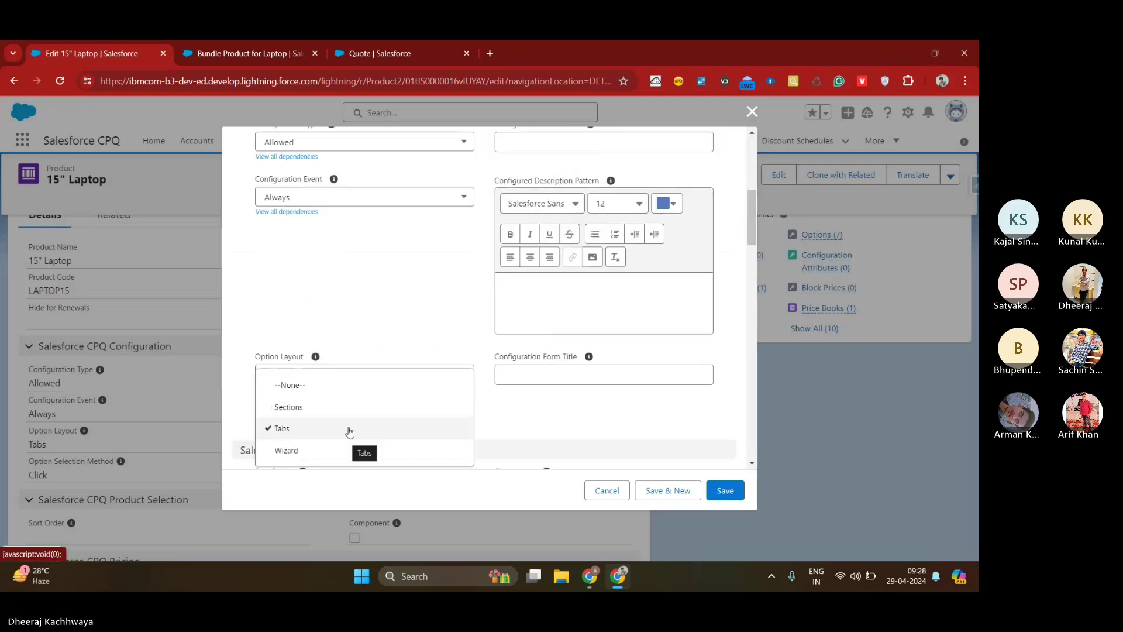
pyautogui.click(368, 405)
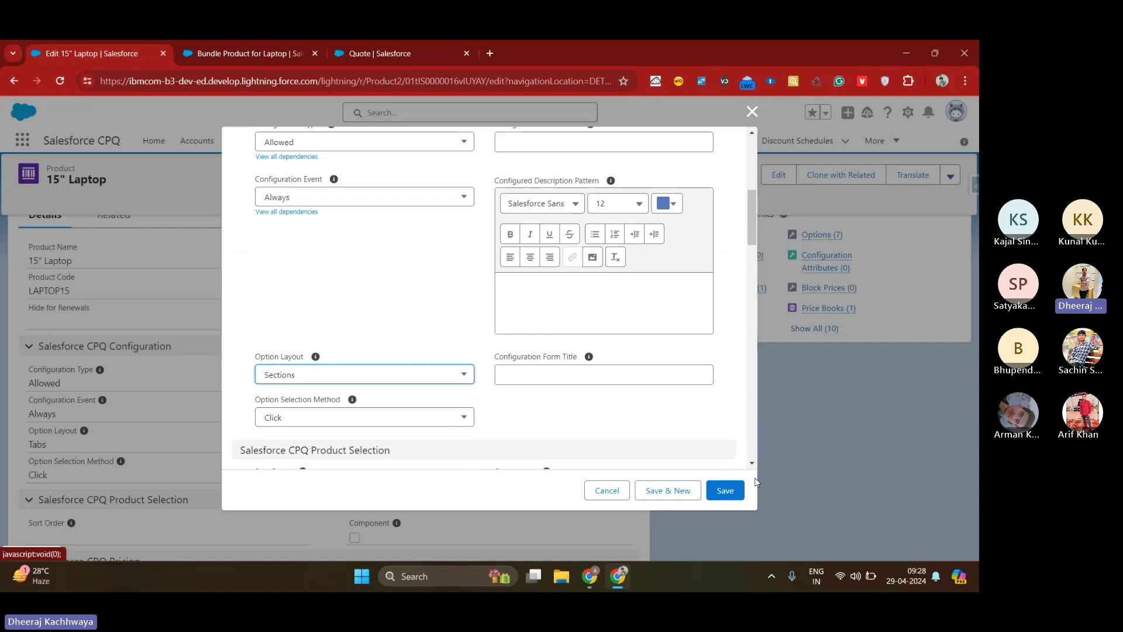
pyautogui.click(727, 495)
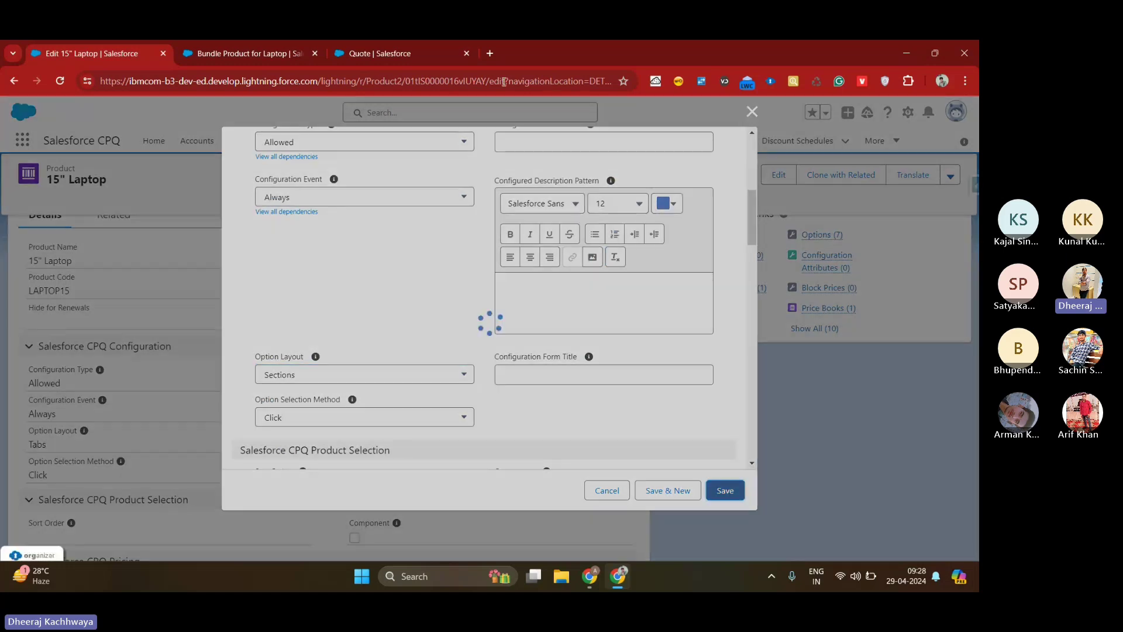
# Step: Reload the quote editor, search for 15" Laptop, and add it to the quote to examine the Sections layout of its configuration
pyautogui.click(403, 53)
pyautogui.hotkey('ctrl', 'r')
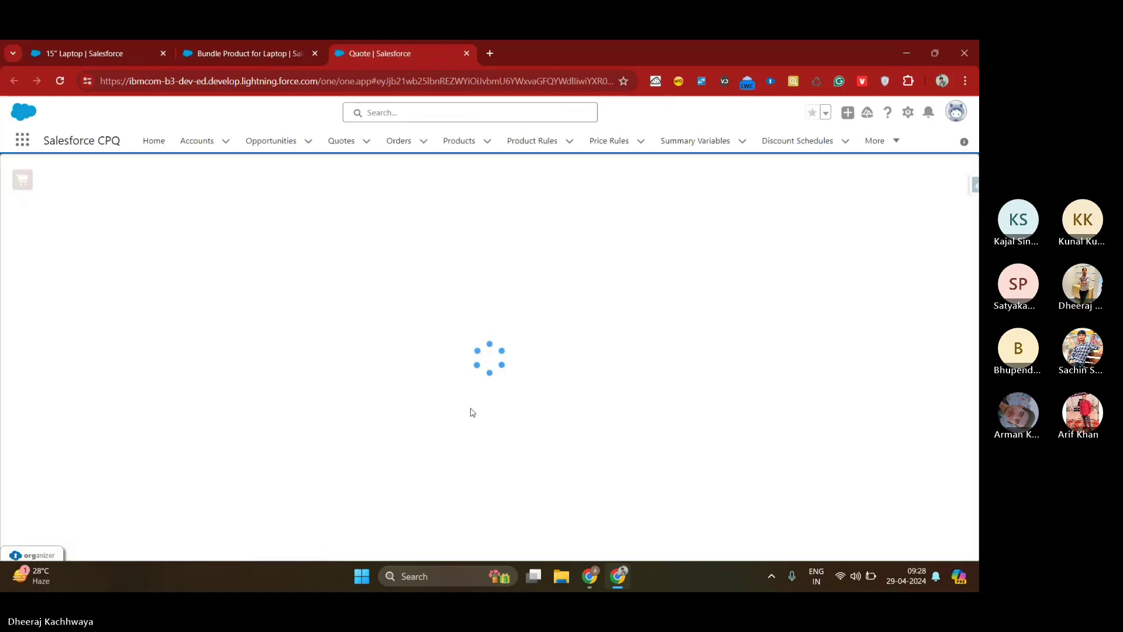
pyautogui.click(536, 181)
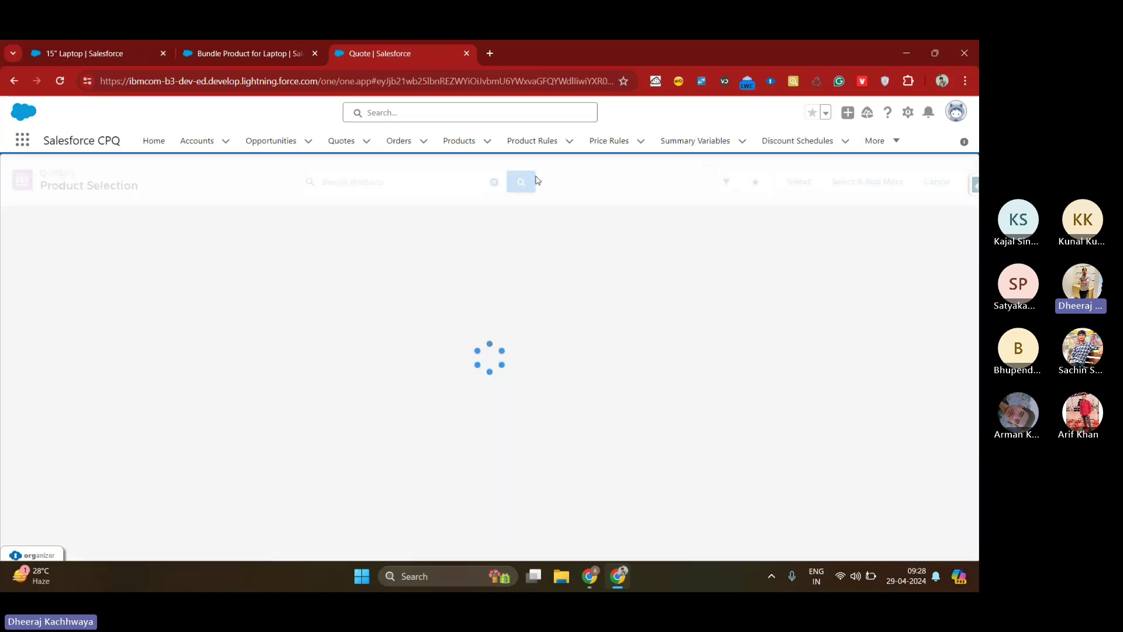
pyautogui.click(401, 185)
pyautogui.write('1')
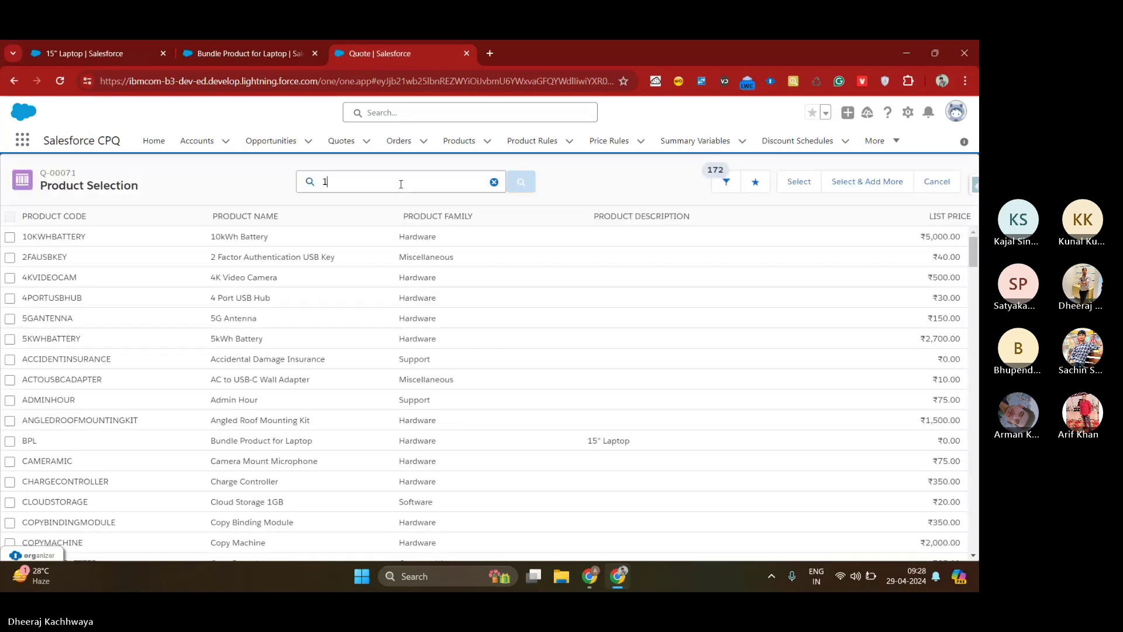
pyautogui.write('5')
pyautogui.click(368, 228)
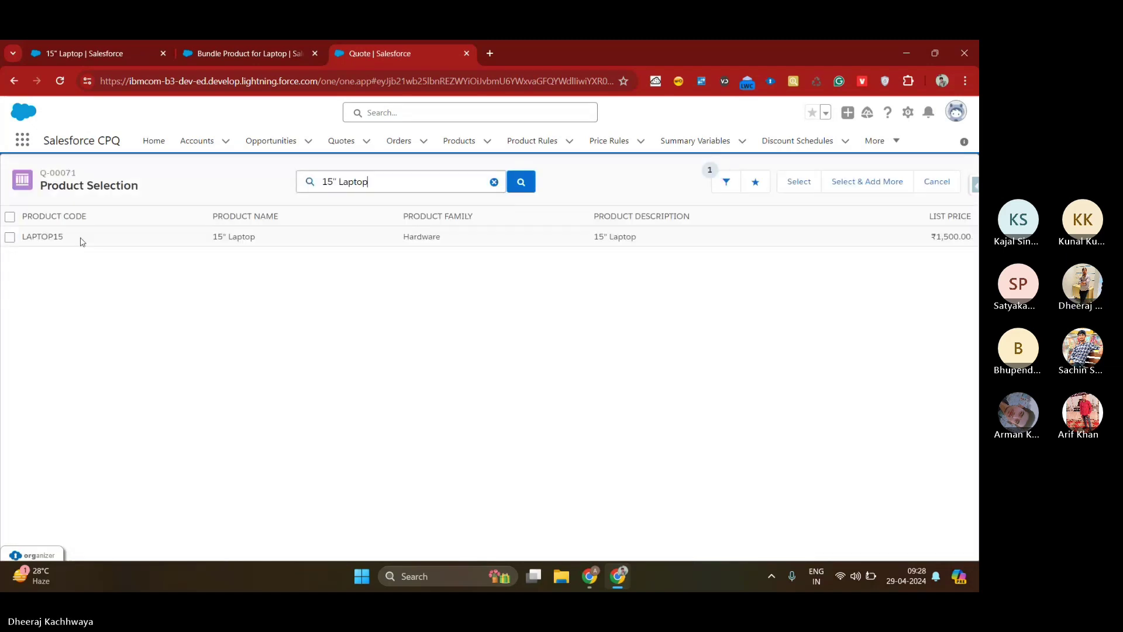
pyautogui.click(10, 236)
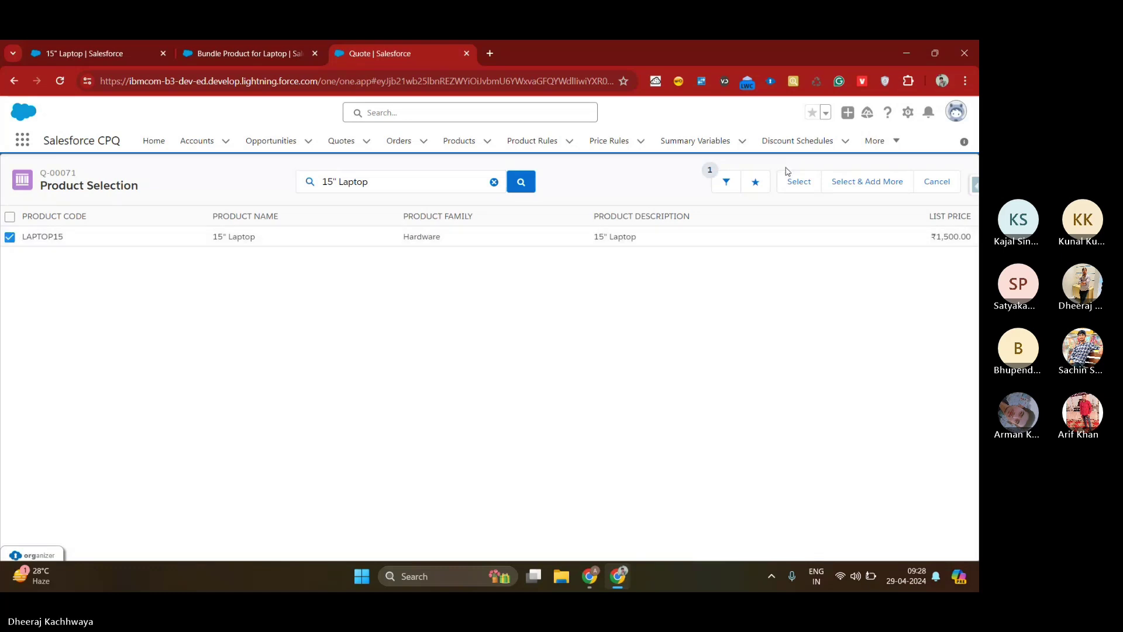
pyautogui.click(798, 181)
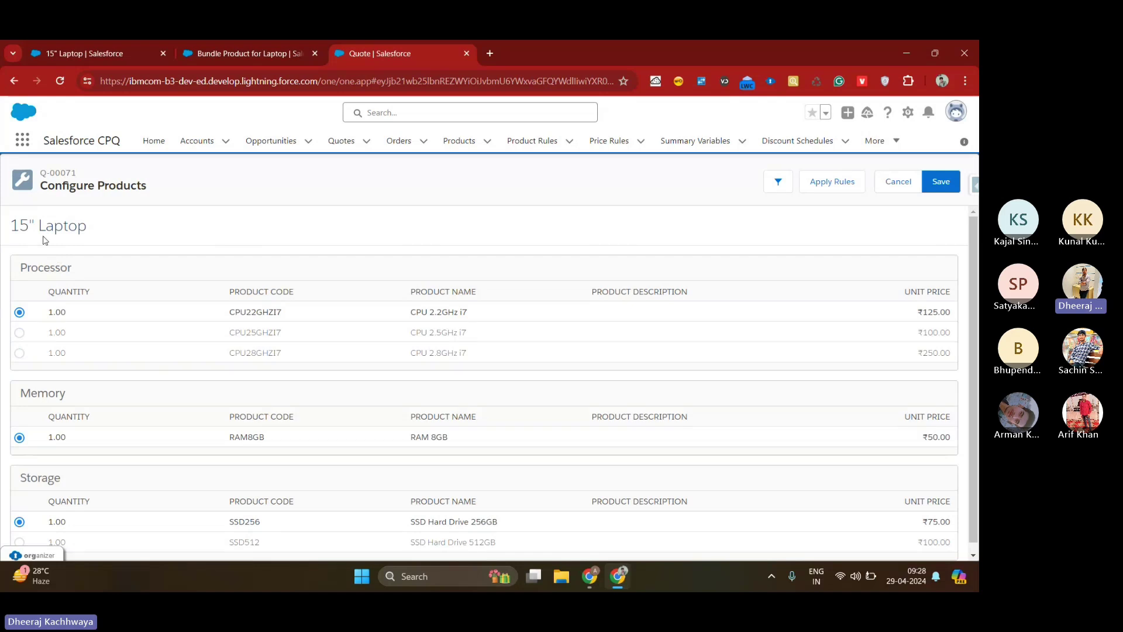
pyautogui.scroll(-1, 360, 260)
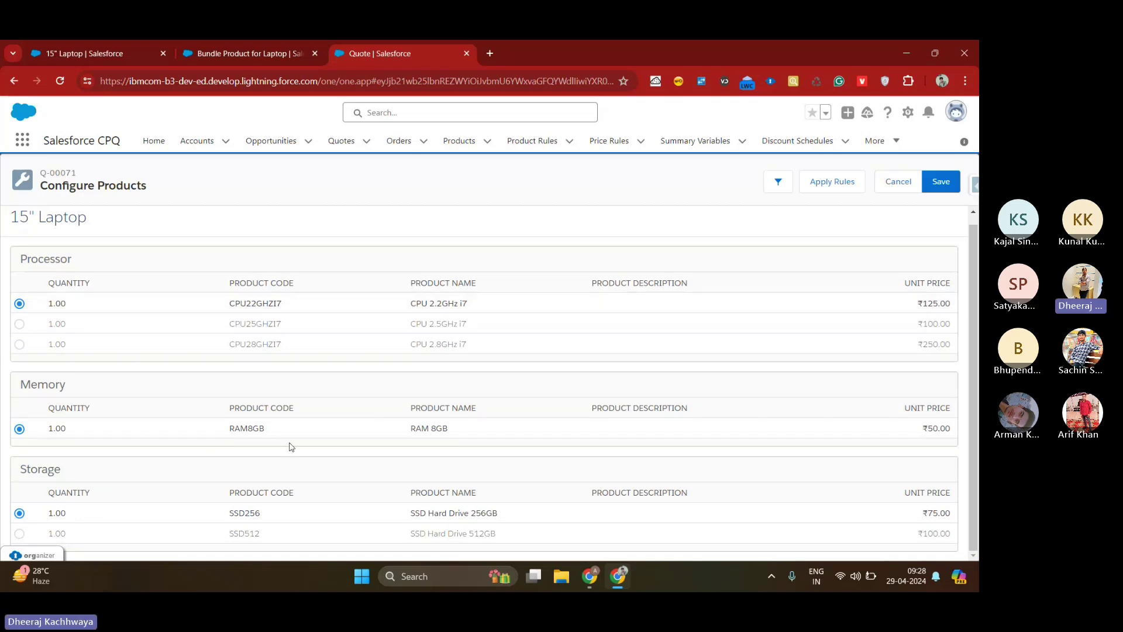
# Step: Open the 15" Laptop product for editing and show the available choices for its Option Selection Method
pyautogui.click(106, 54)
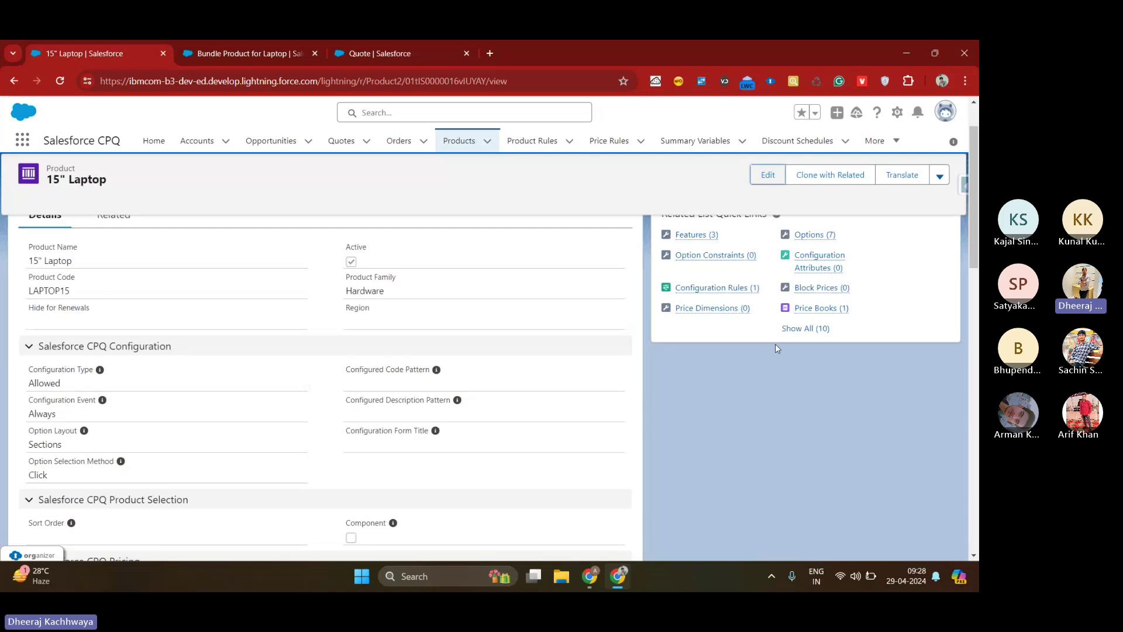
pyautogui.click(768, 176)
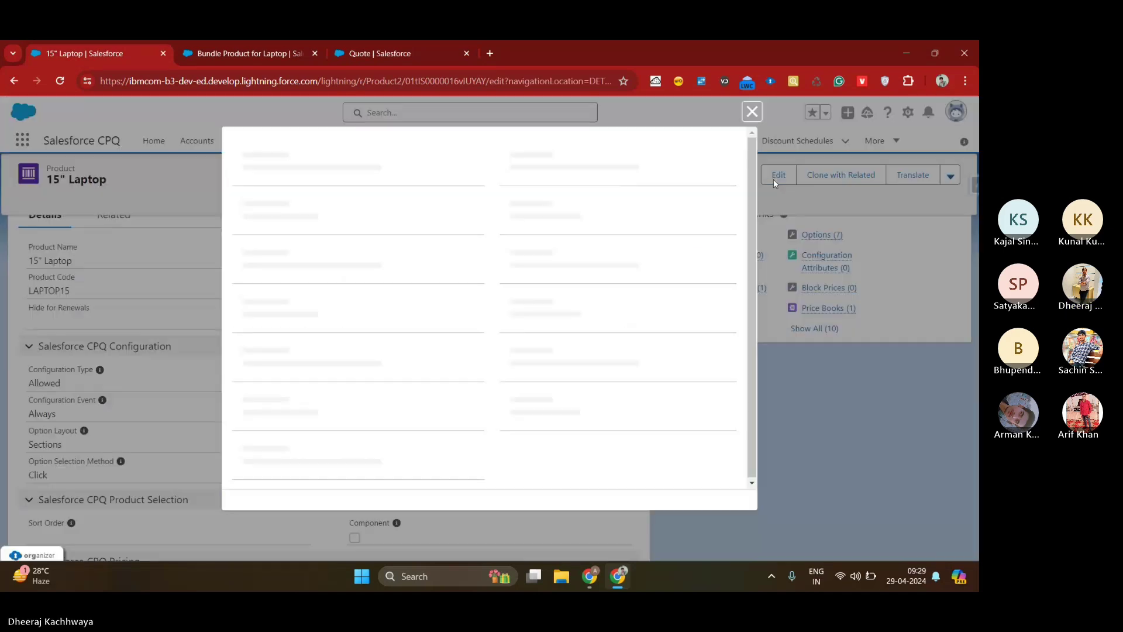
pyautogui.scroll(-8, 434, 376)
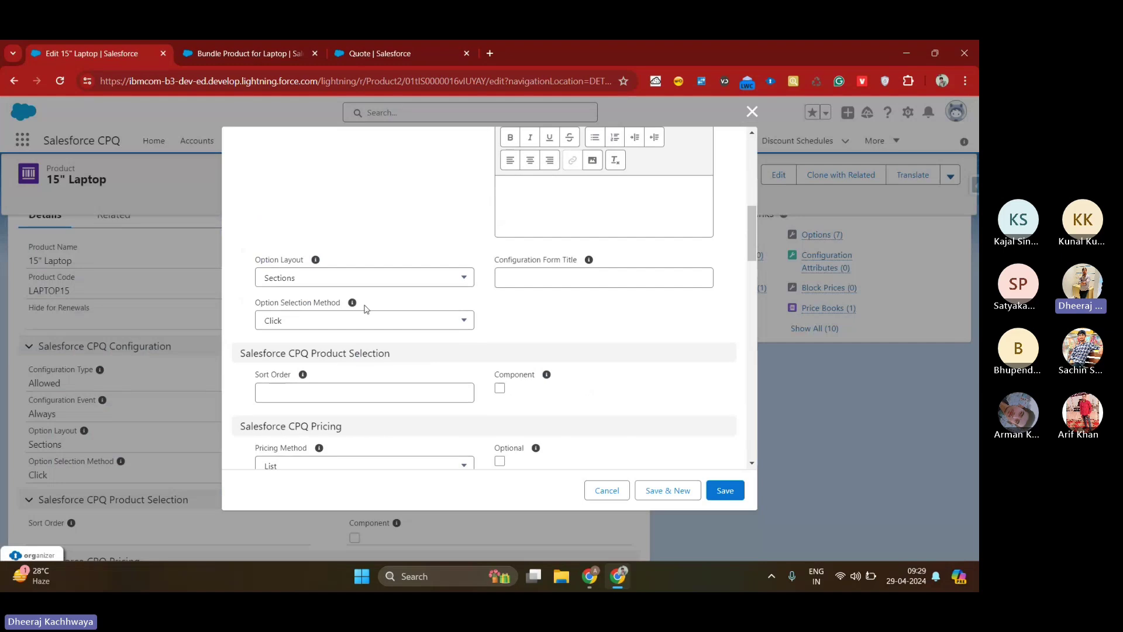
pyautogui.click(371, 321)
# Step: In the quote's 15" Laptop configuration, switch the processor to CPU 2.5GHz i7 and then to CPU 2.8GHz i7
pyautogui.click(388, 46)
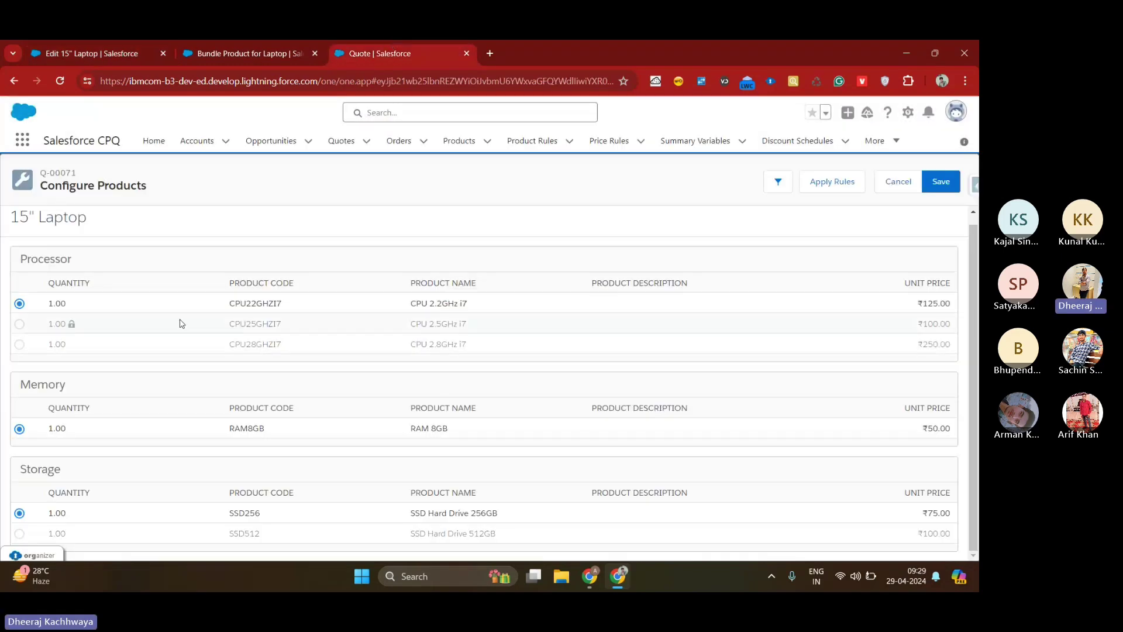
pyautogui.click(19, 325)
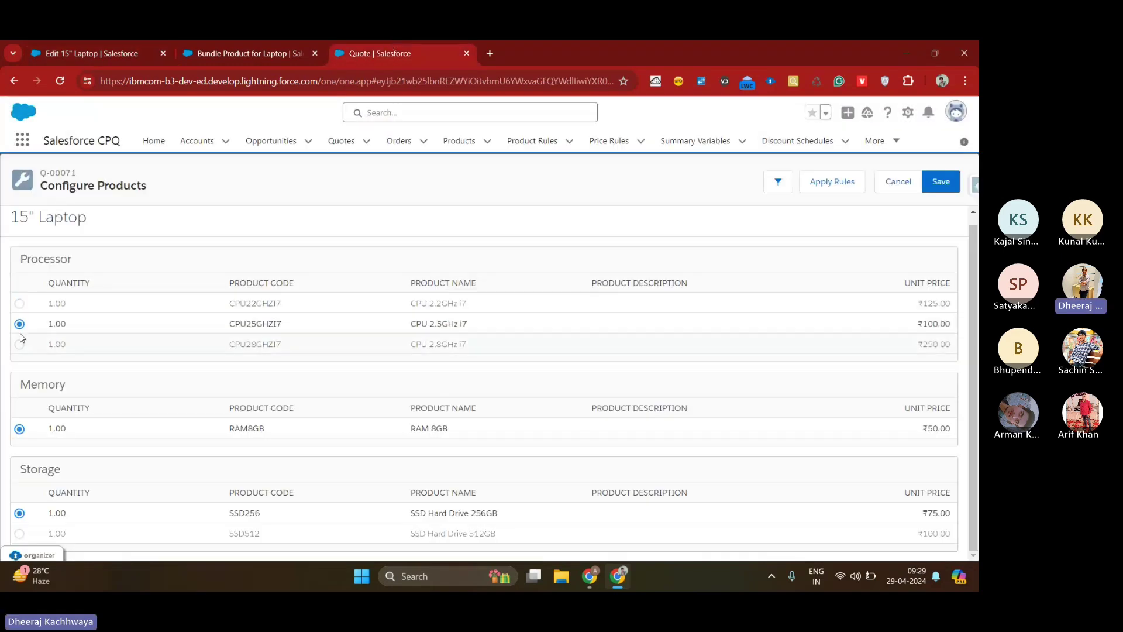
pyautogui.click(19, 346)
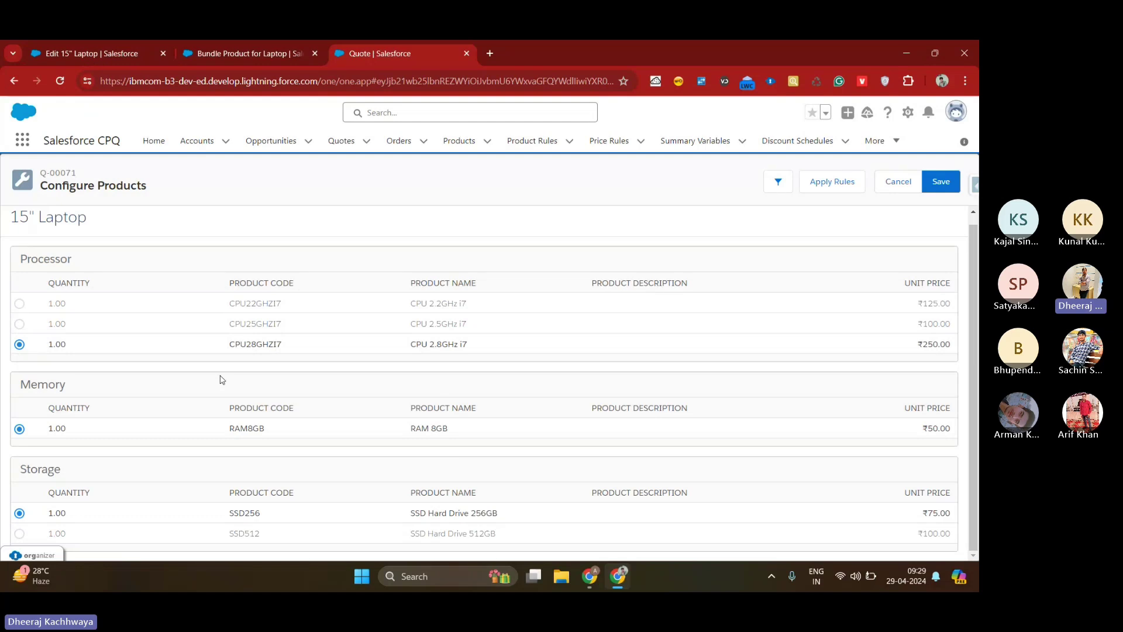
# Step: Set the 15" Laptop product's Option Selection Method to Add and save the product
pyautogui.click(158, 47)
pyautogui.click(358, 319)
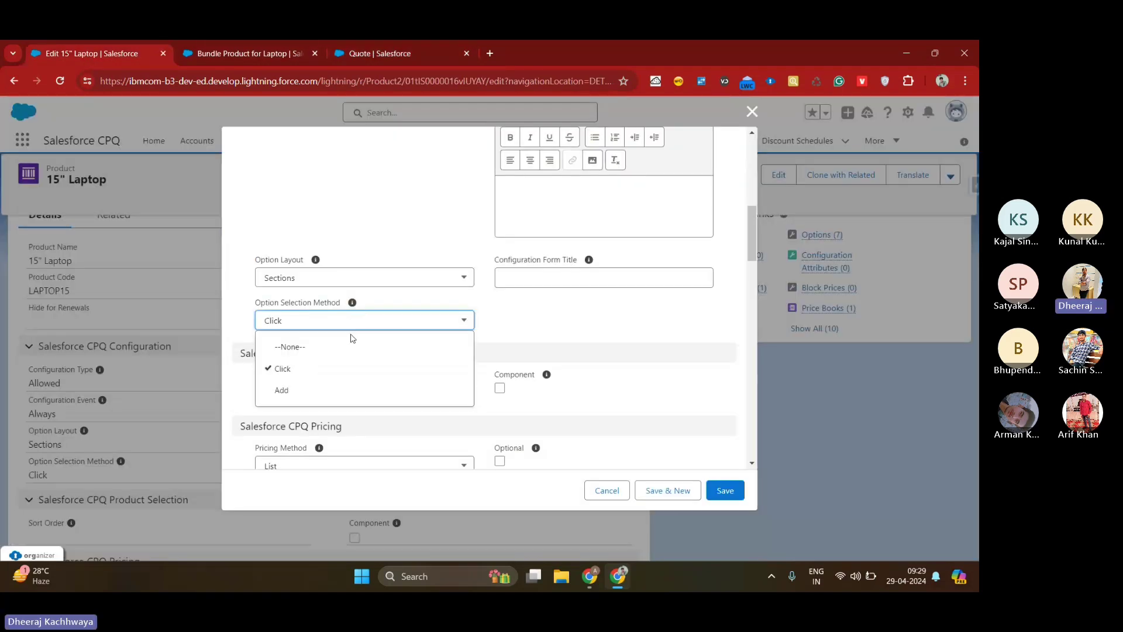
pyautogui.click(344, 387)
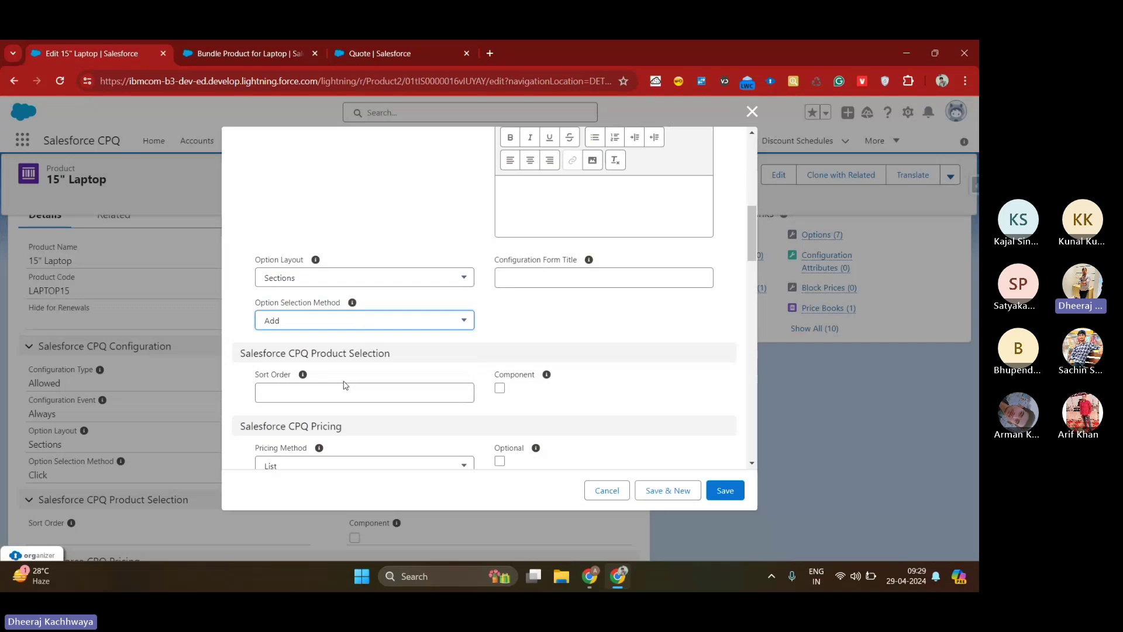
pyautogui.click(738, 485)
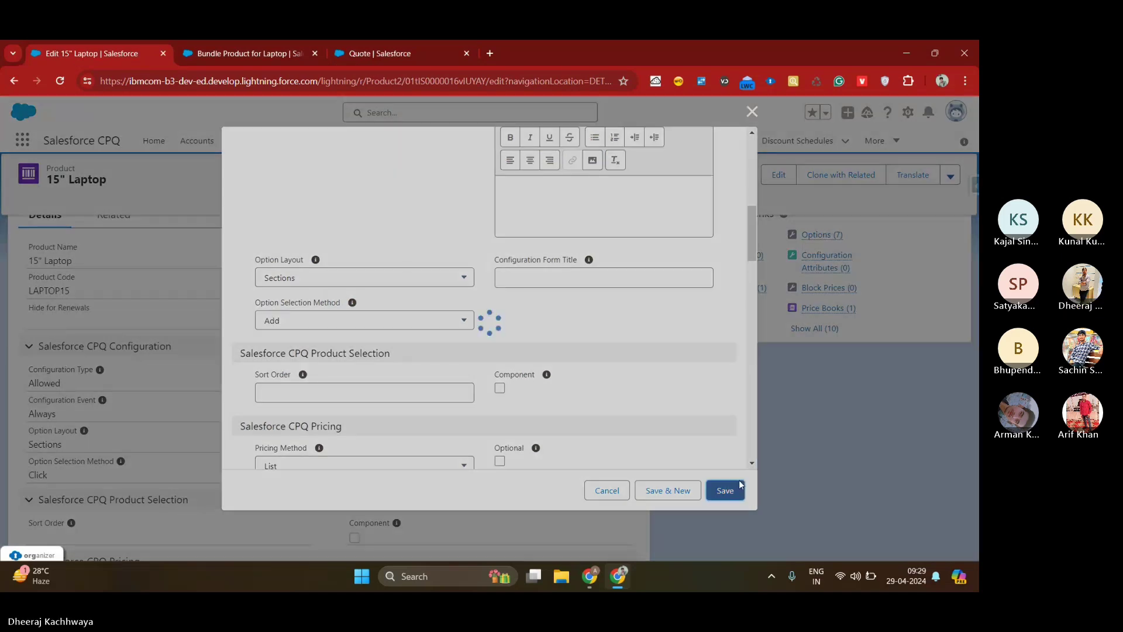
# Step: Return to the quote editor, search the products for 15" Laptop, and add it to the quote to open its configuration
pyautogui.click(404, 42)
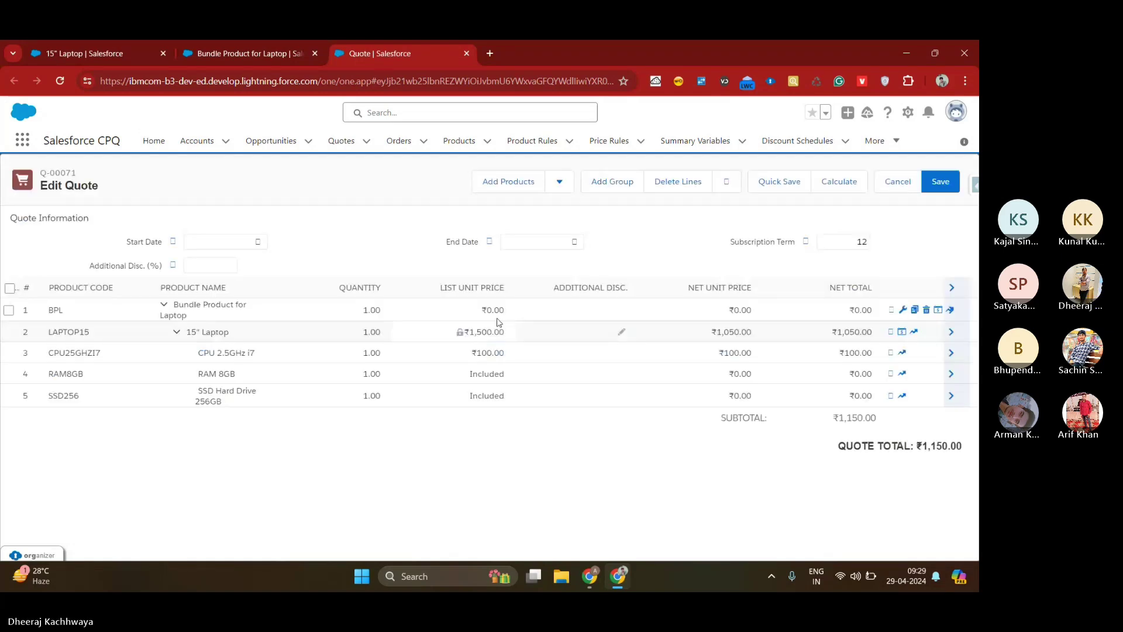
pyautogui.click(519, 183)
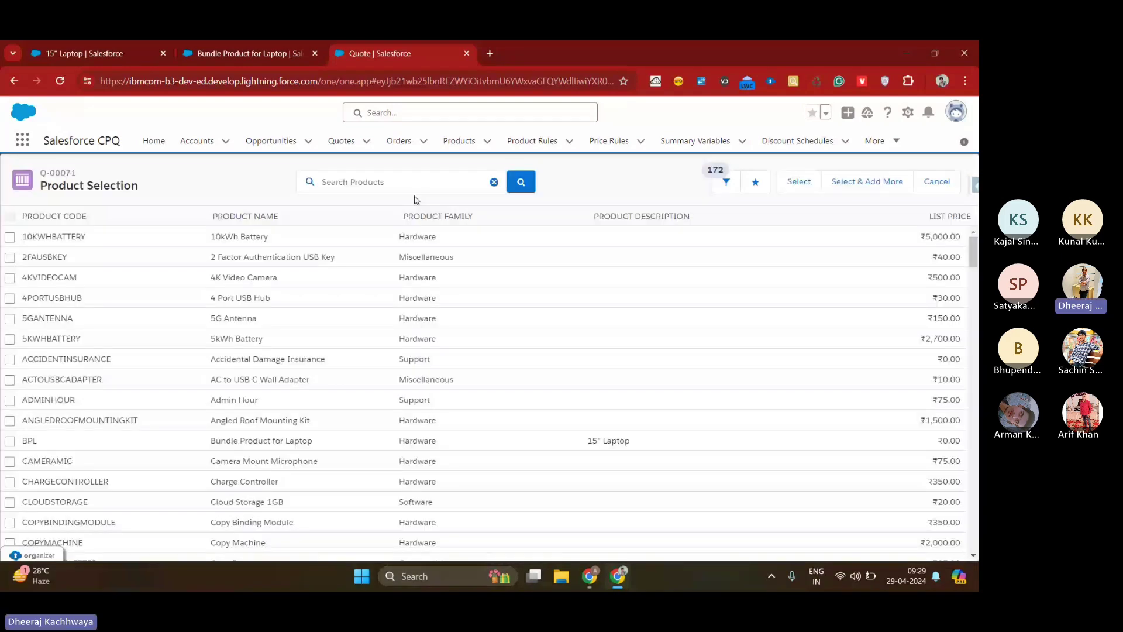
pyautogui.write('15" Laptop')
pyautogui.press('Return')
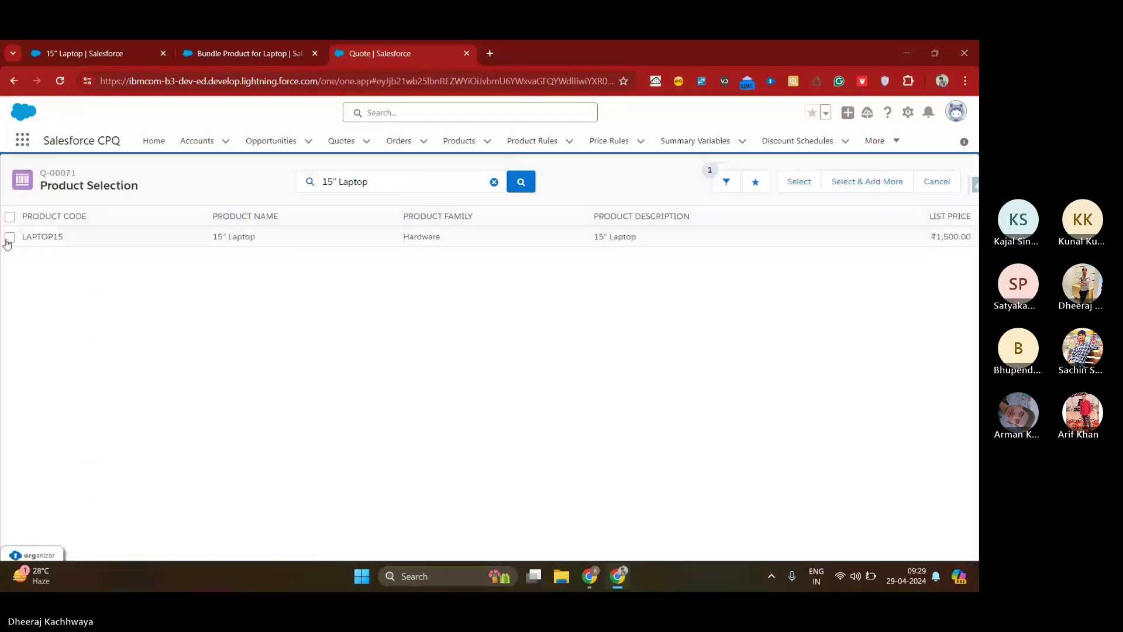
pyautogui.click(10, 237)
pyautogui.click(795, 182)
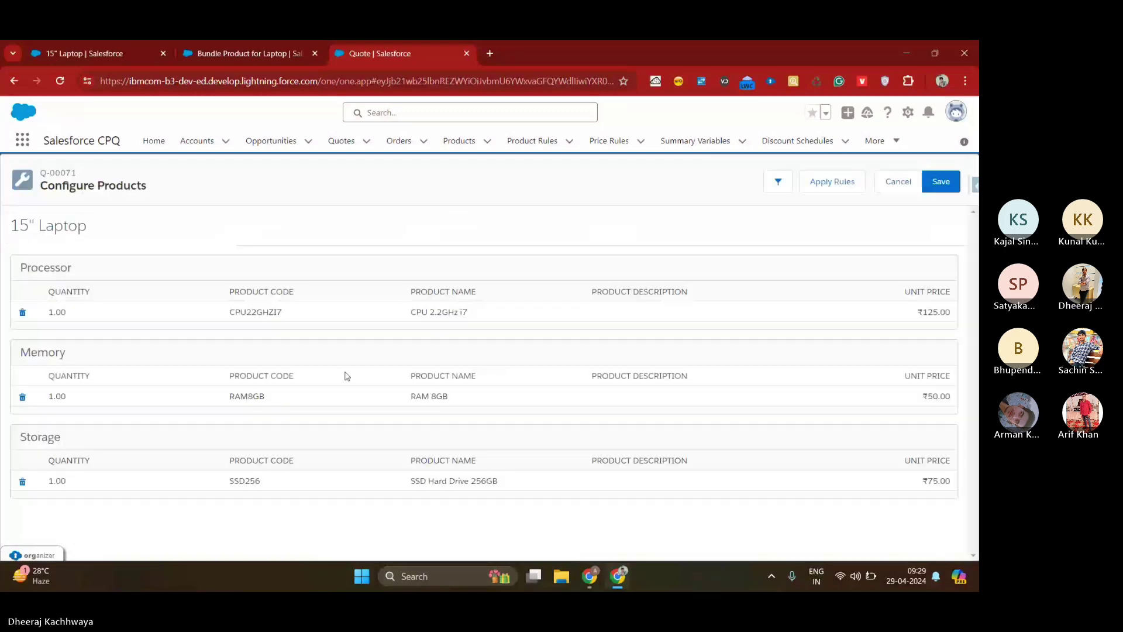
# Step: Replace the Processor option CPU 2.2GHz i7 with CPU 2.8GHz i7 in the 15" Laptop configuration
pyautogui.click(23, 312)
pyautogui.click(38, 293)
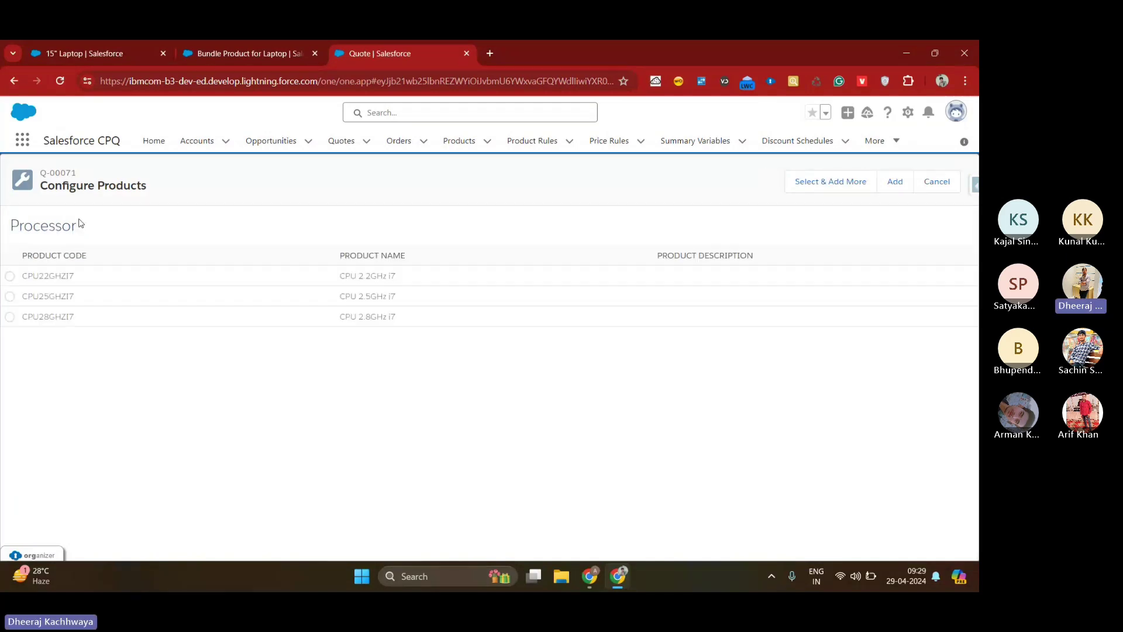
pyautogui.click(11, 296)
pyautogui.click(10, 317)
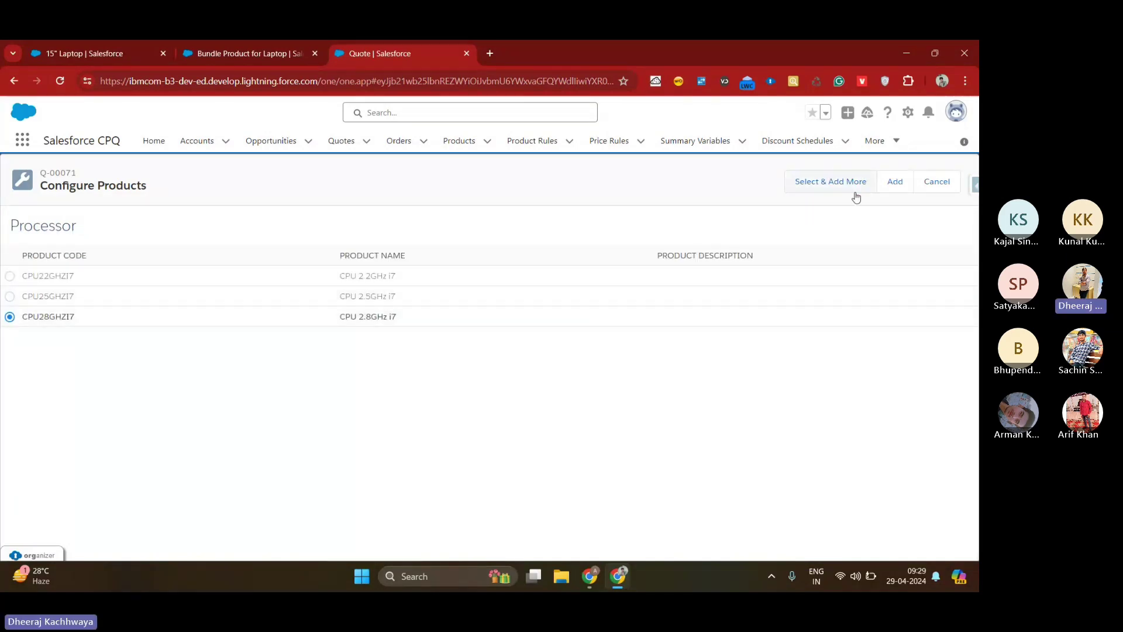
pyautogui.click(892, 183)
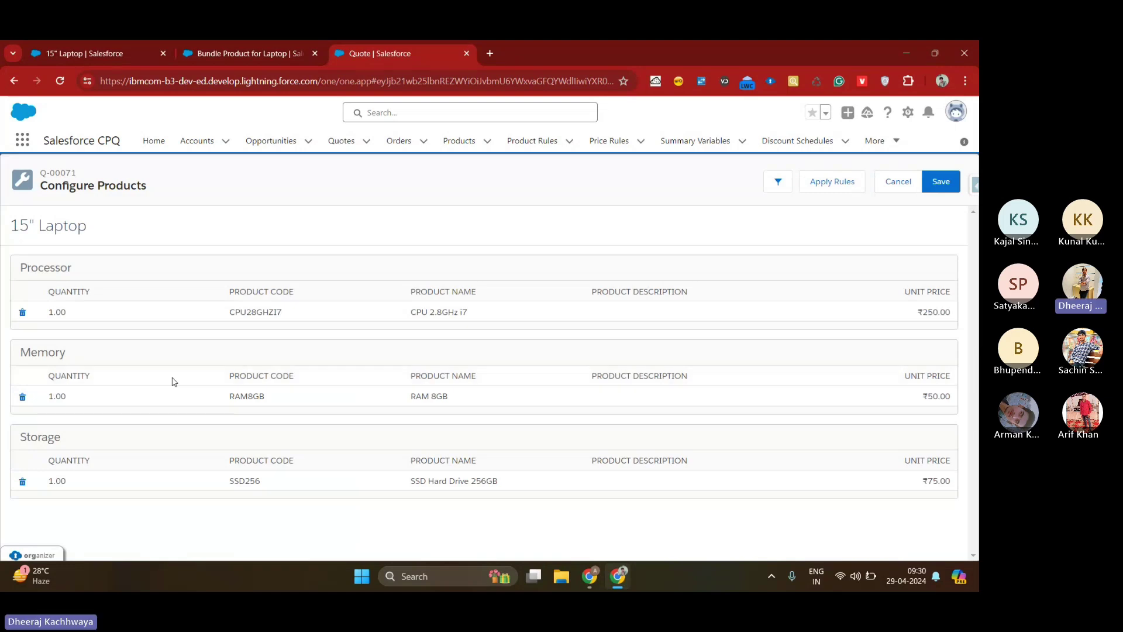
# Step: Remove RAM 8GB from the Memory section and add it back from the available options
pyautogui.click(24, 398)
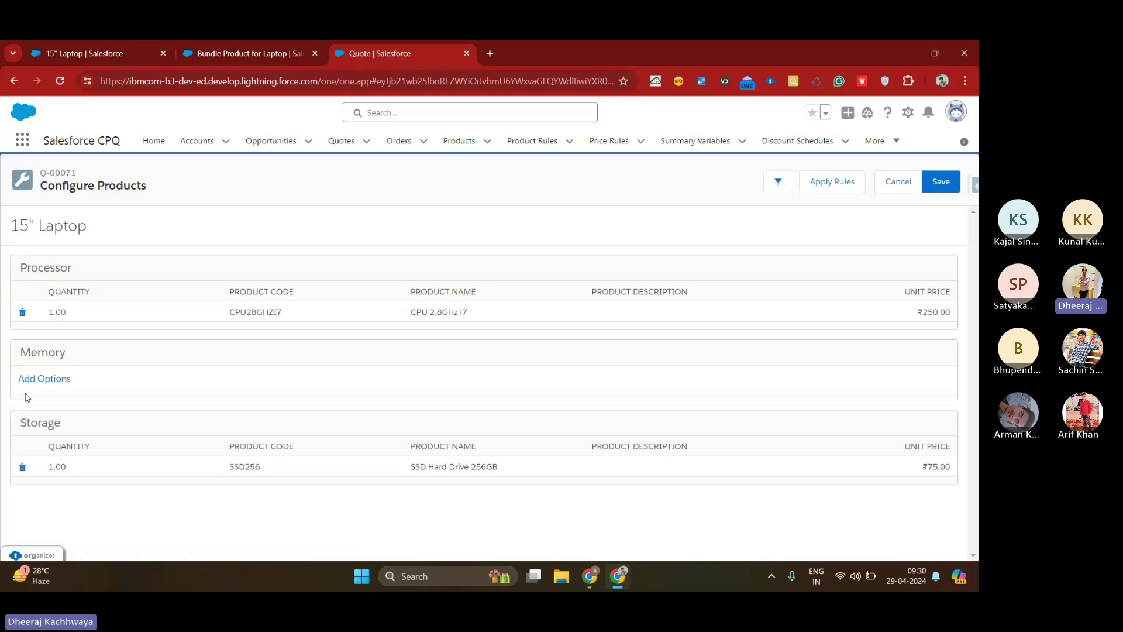
pyautogui.click(29, 378)
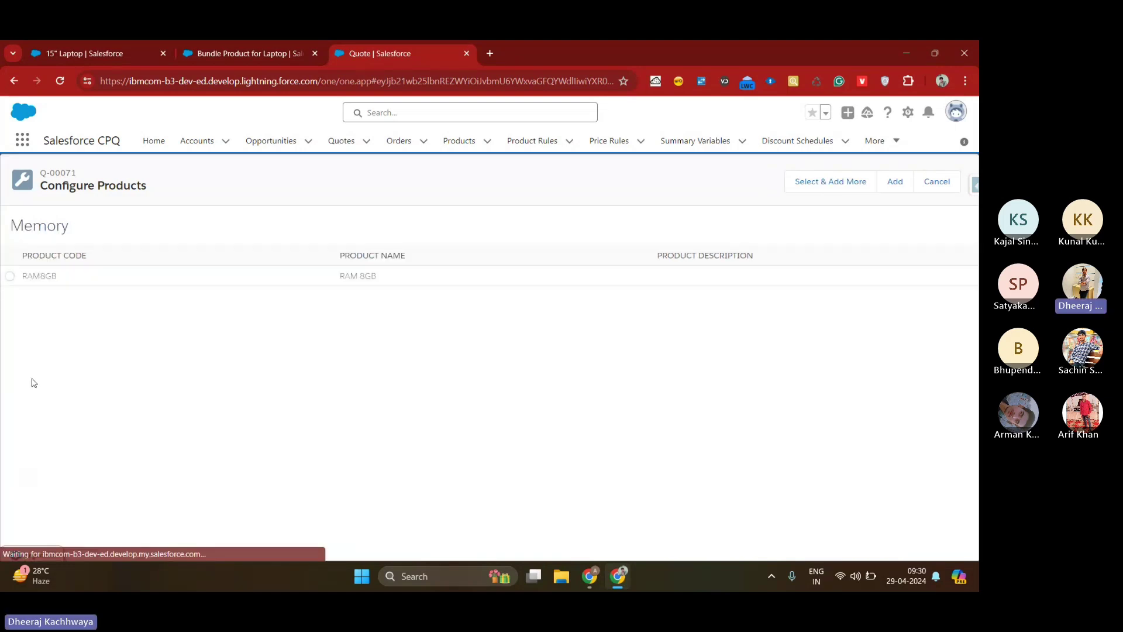
pyautogui.click(10, 276)
pyautogui.click(891, 181)
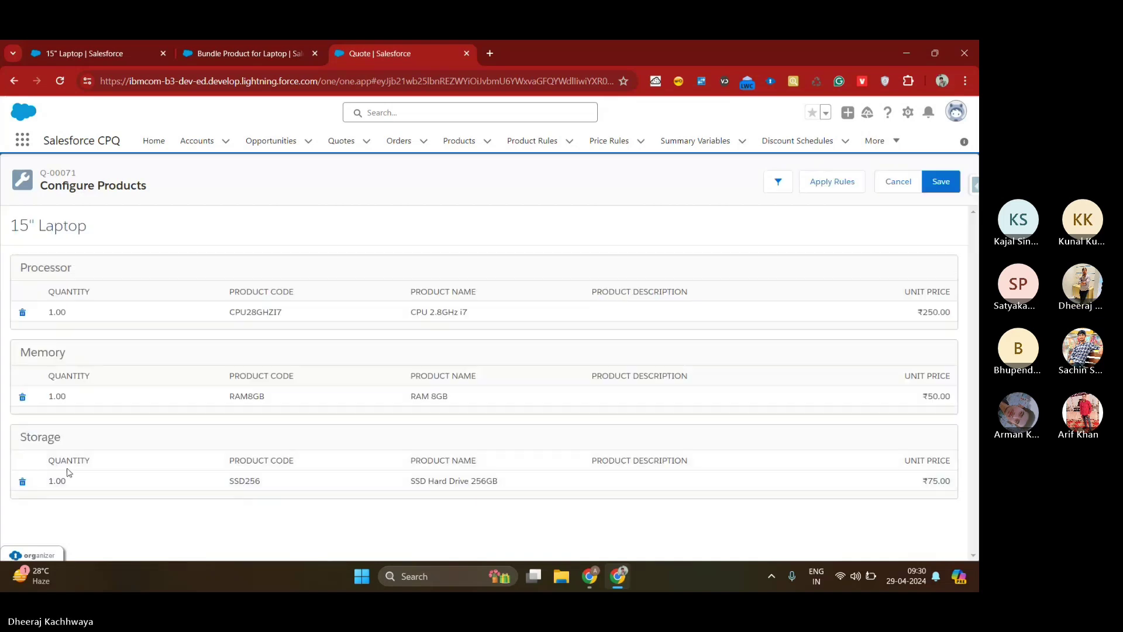
# Step: Remove the chosen options from the Storage, Memory and Processor sections of the 15" Laptop configuration
pyautogui.click(22, 481)
pyautogui.click(22, 397)
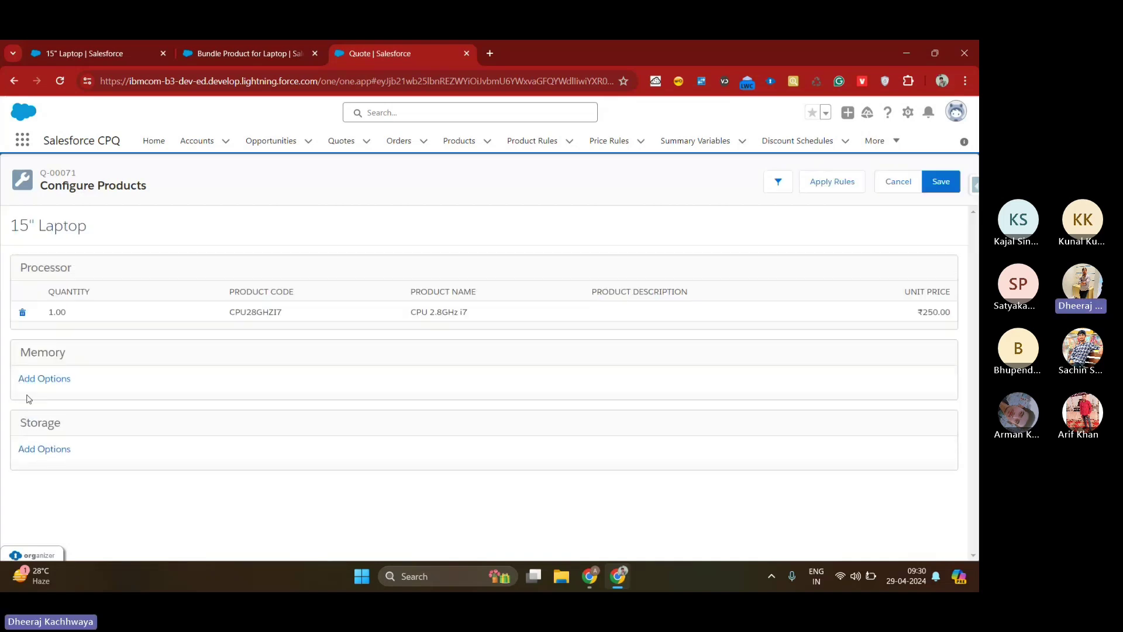
pyautogui.click(23, 311)
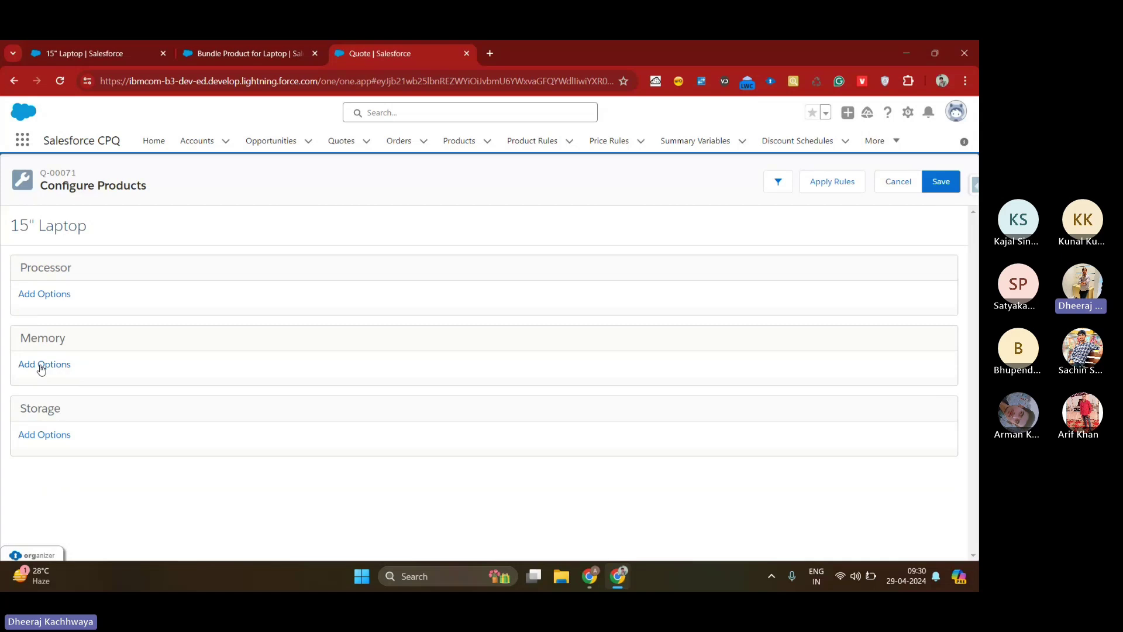
# Step: Add RAM 8GB to the Memory section and SSD Hard Drive 256GB to the Storage section
pyautogui.click(41, 365)
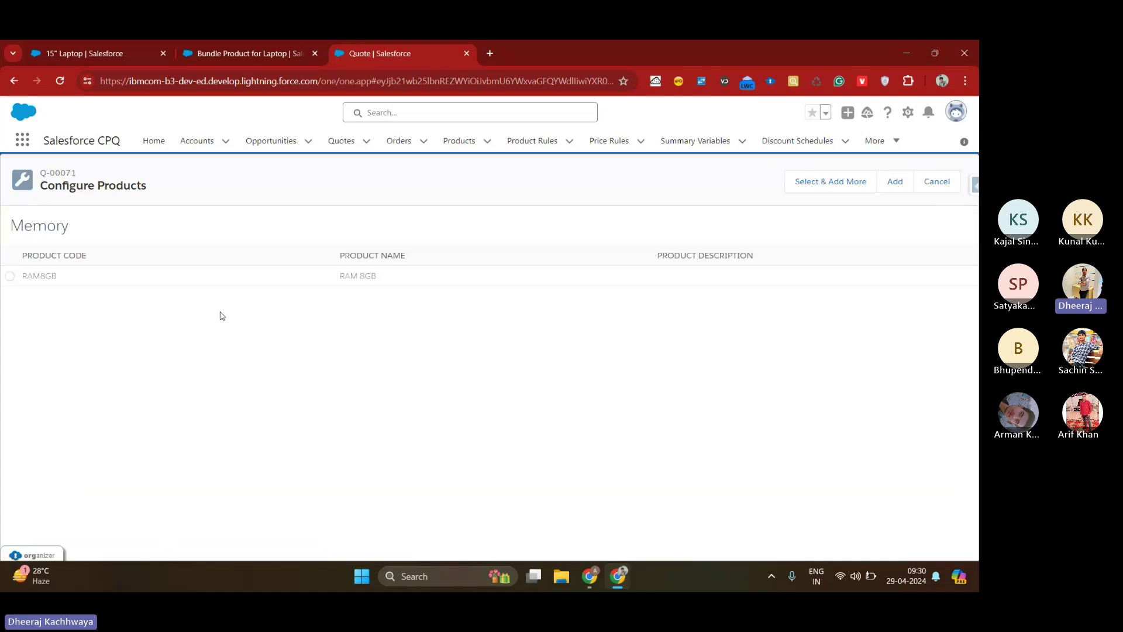
pyautogui.click(10, 276)
pyautogui.click(896, 189)
pyautogui.click(63, 454)
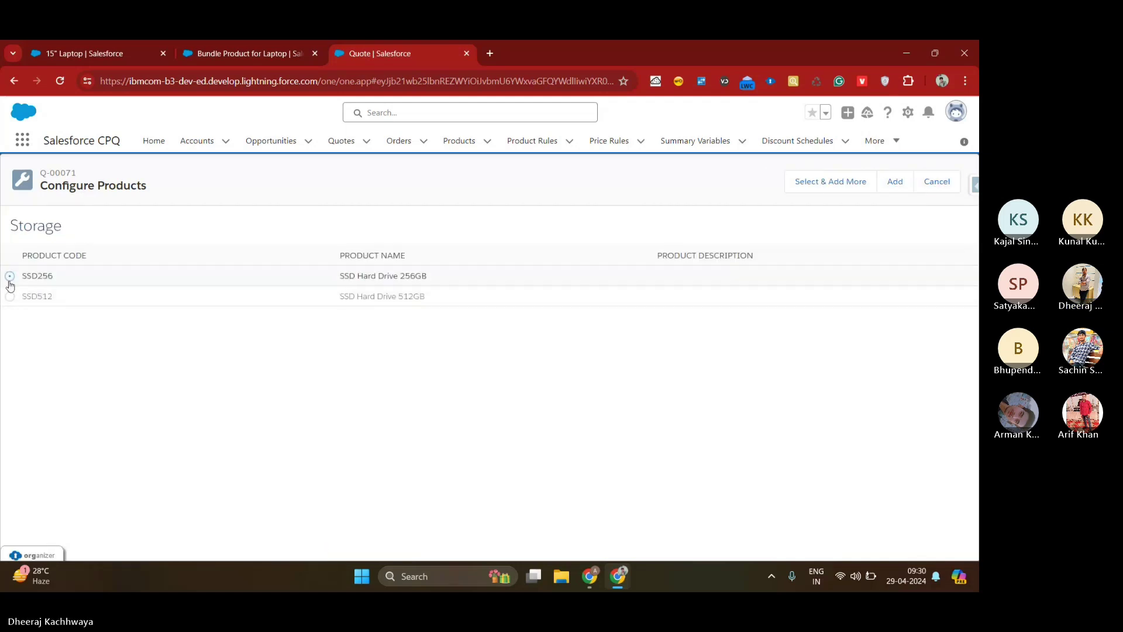
pyautogui.click(10, 277)
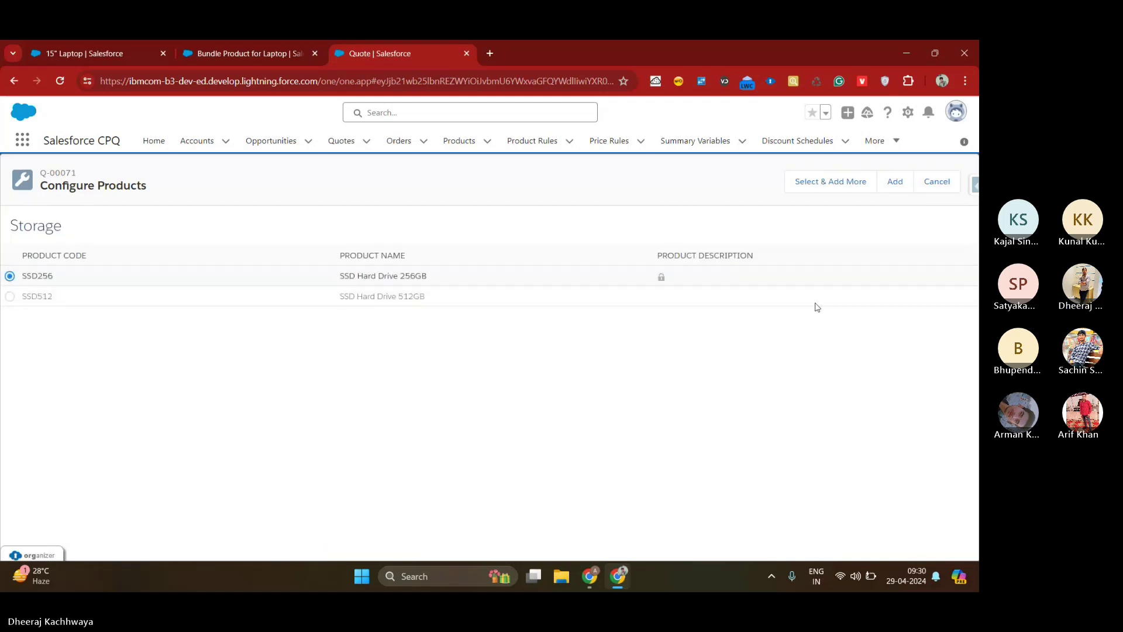
pyautogui.click(895, 183)
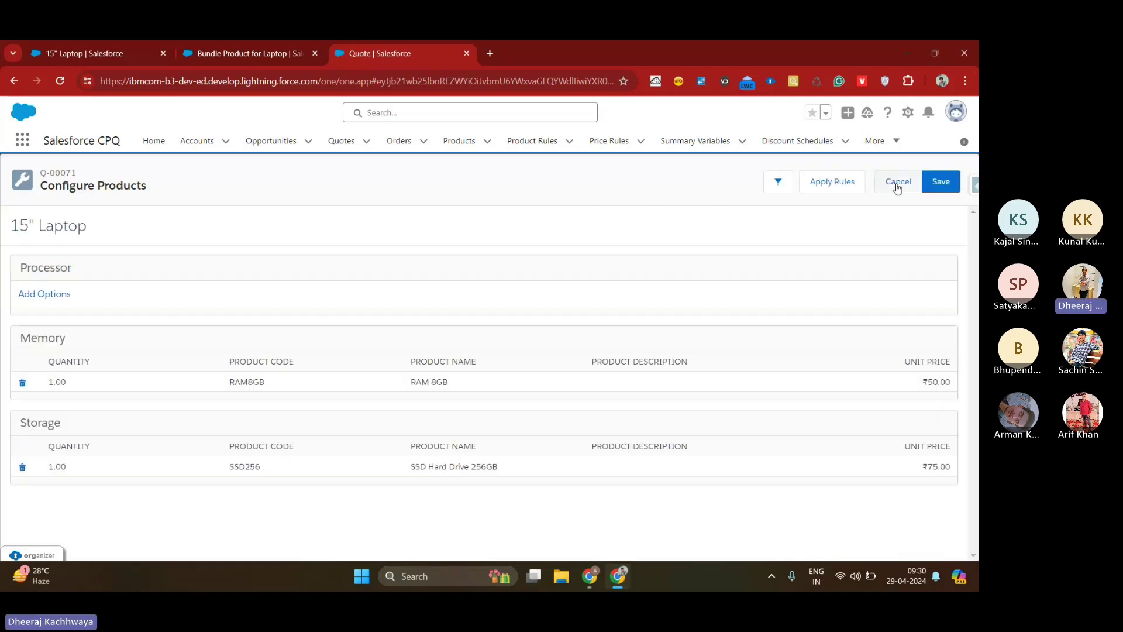
# Step: Set the Option Selection Method of the 15" Laptop product to Click and save the product record
pyautogui.click(137, 49)
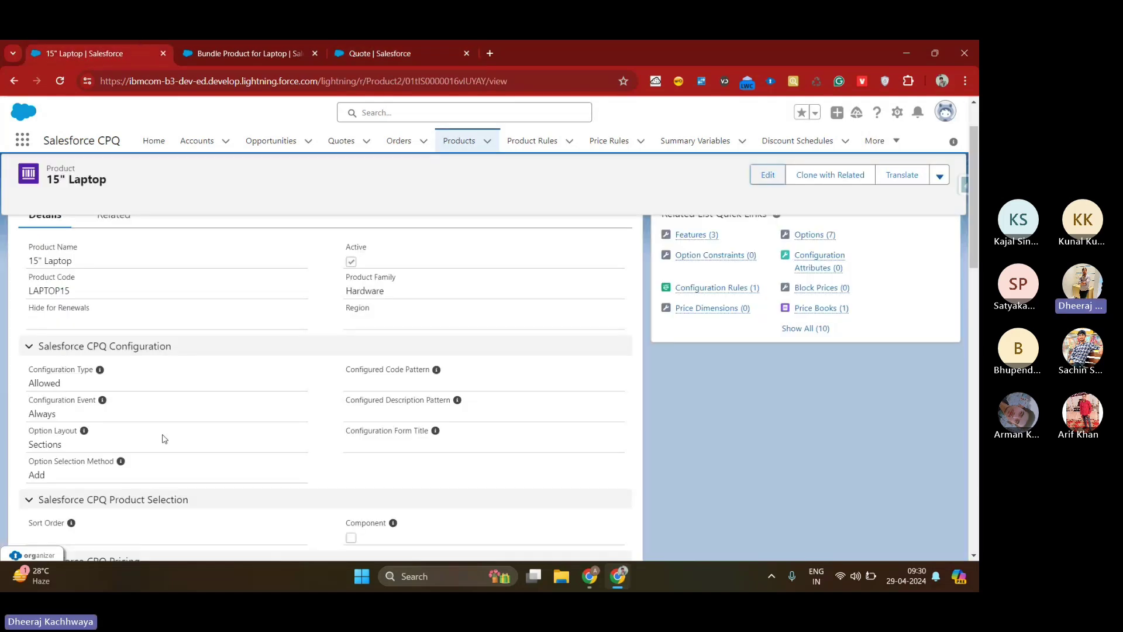
pyautogui.click(764, 176)
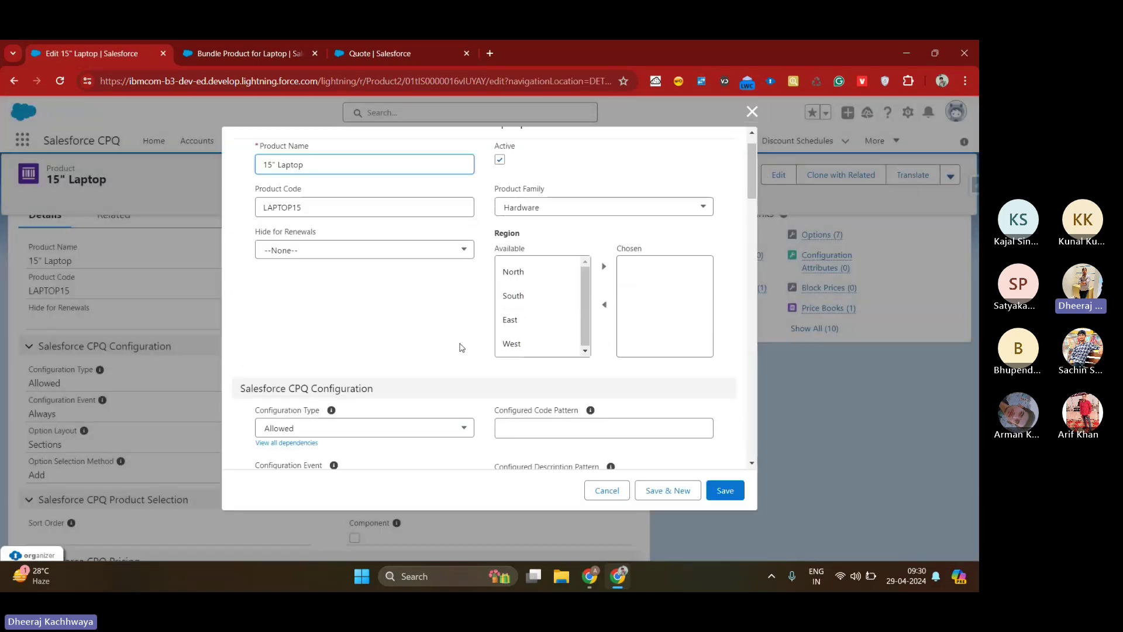
pyautogui.scroll(-3, 458, 346)
pyautogui.scroll(-3, 357, 370)
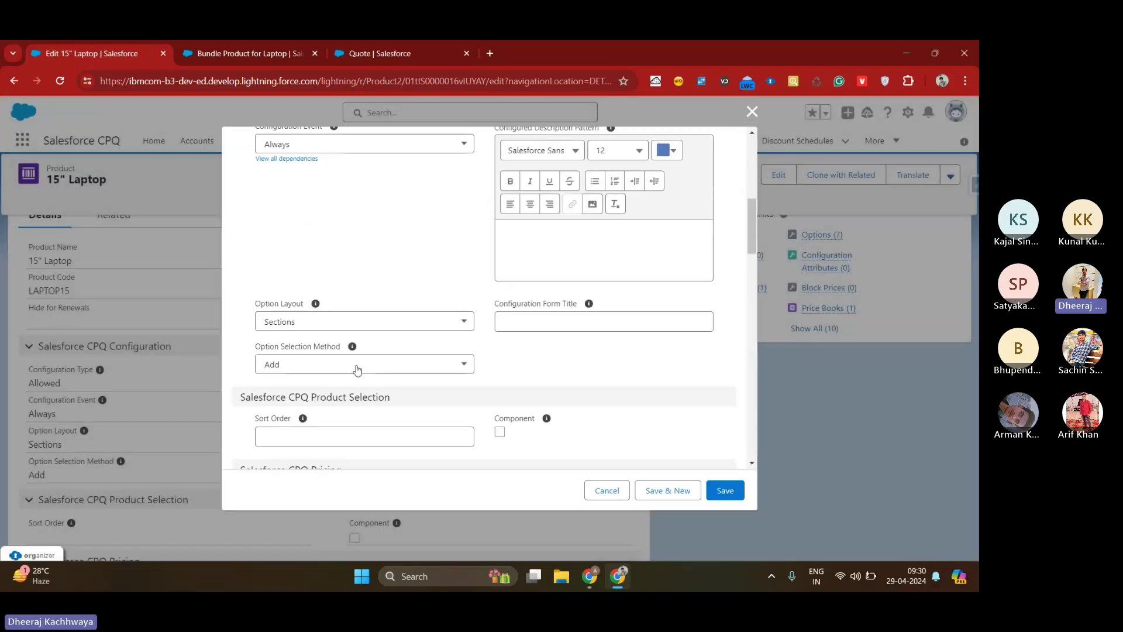
pyautogui.click(357, 370)
pyautogui.click(352, 408)
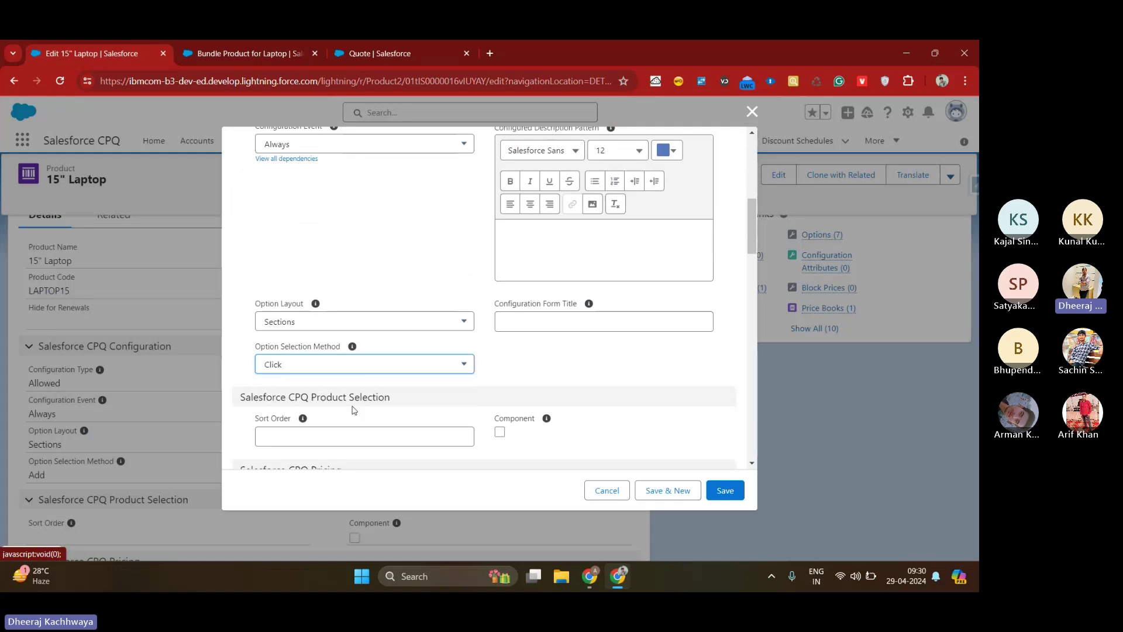
pyautogui.click(728, 494)
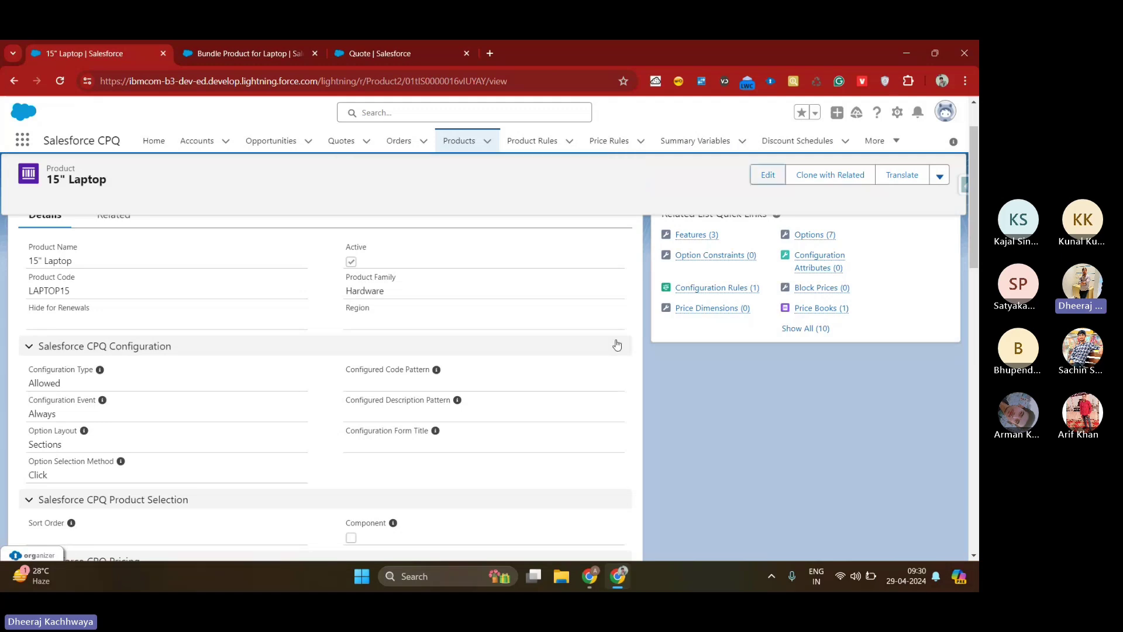
# Step: Reload the quote editor and add the 15" Laptop product to the quote to open its configuration
pyautogui.click(462, 48)
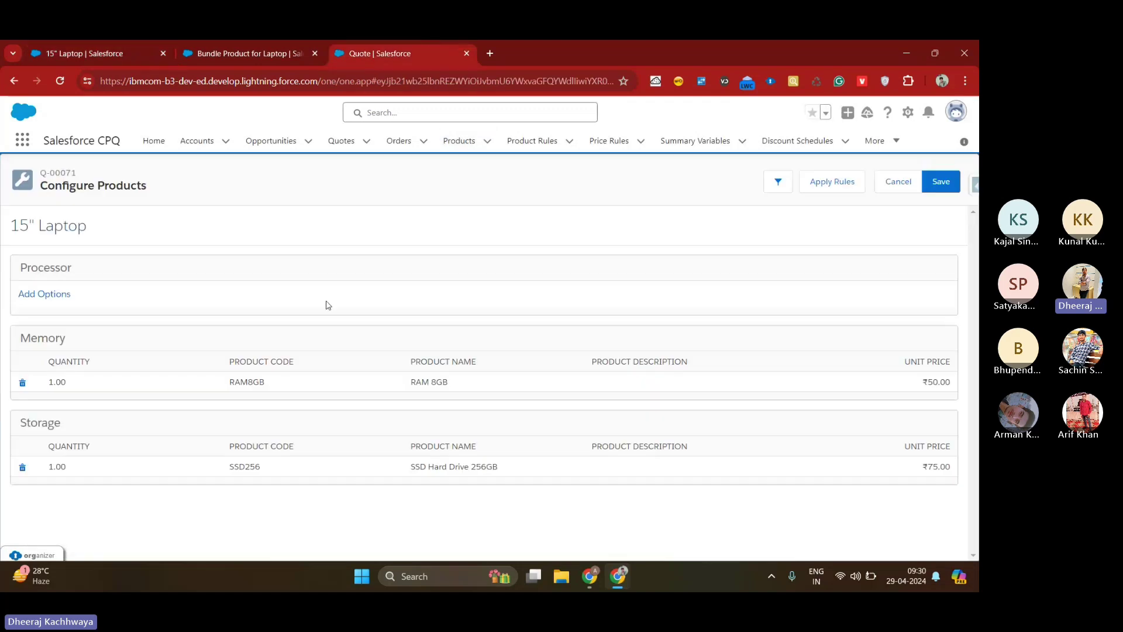
pyautogui.click(60, 85)
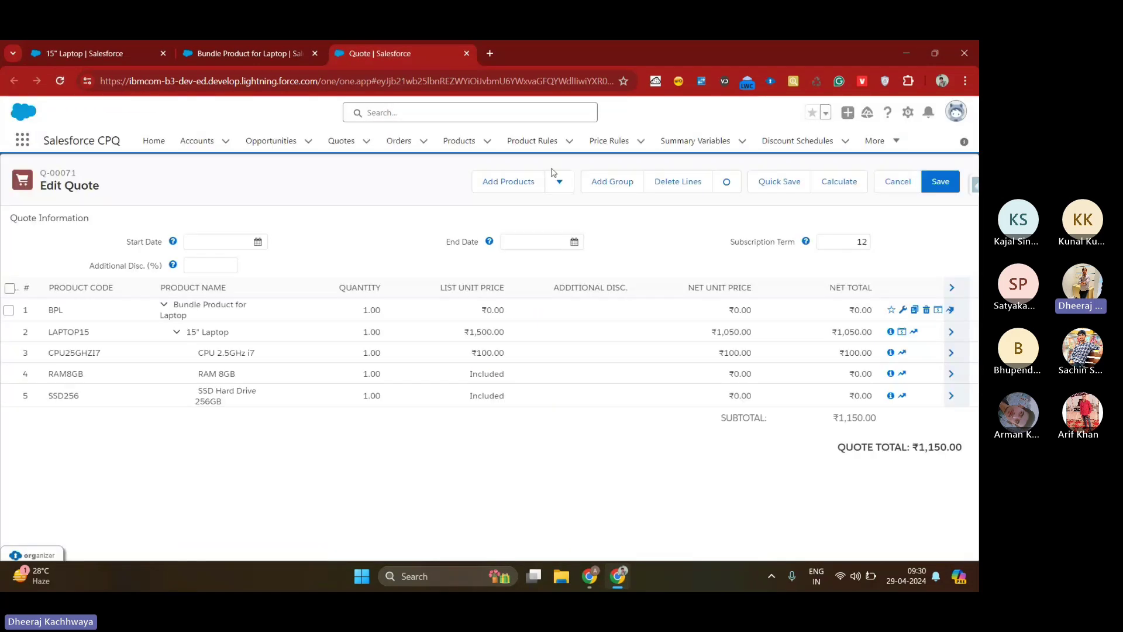
pyautogui.click(518, 183)
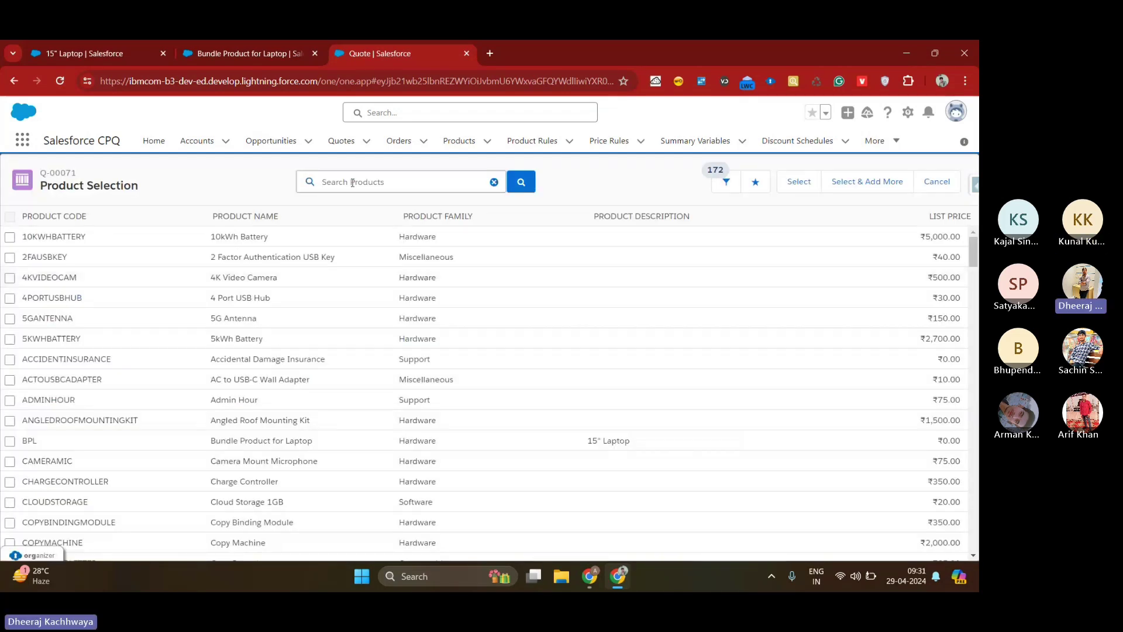
pyautogui.write('15')
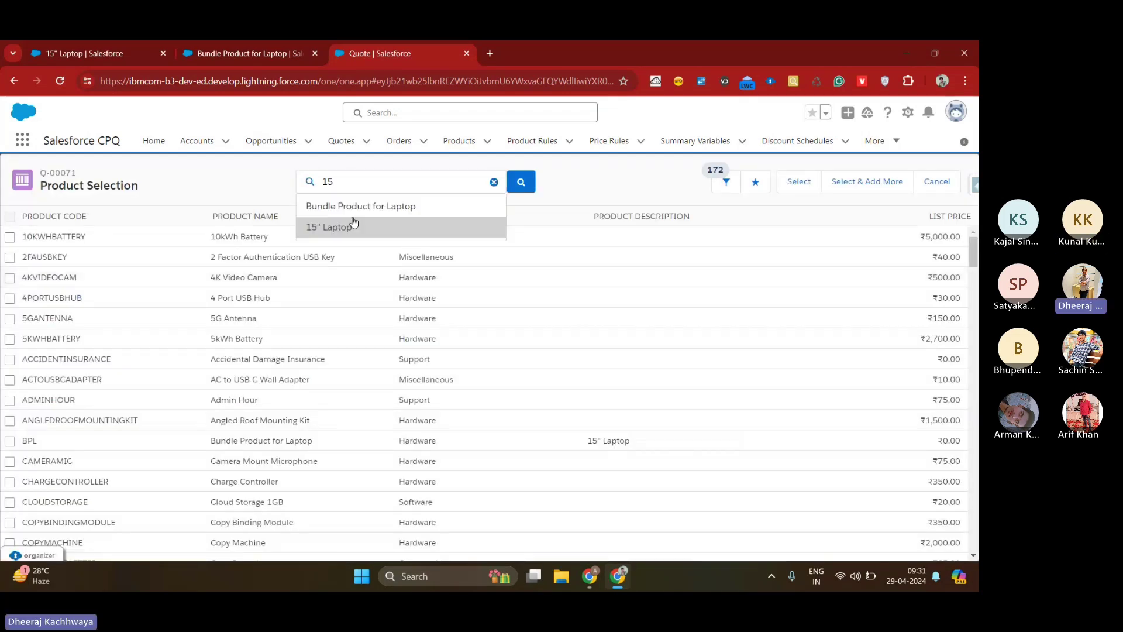
pyautogui.click(351, 224)
pyautogui.click(10, 236)
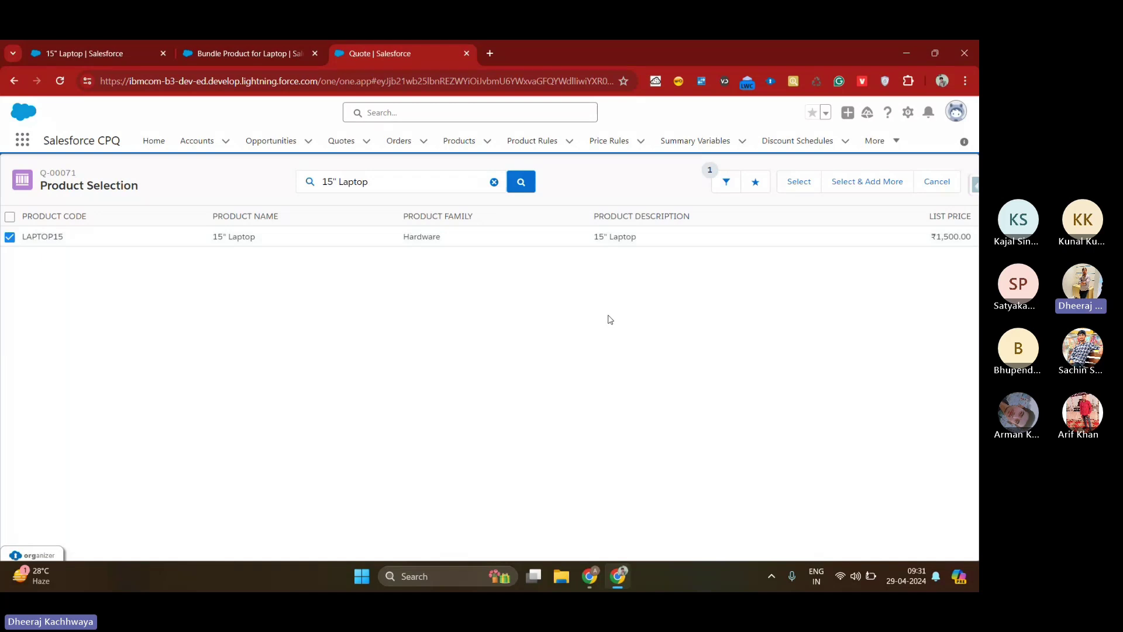
pyautogui.click(799, 181)
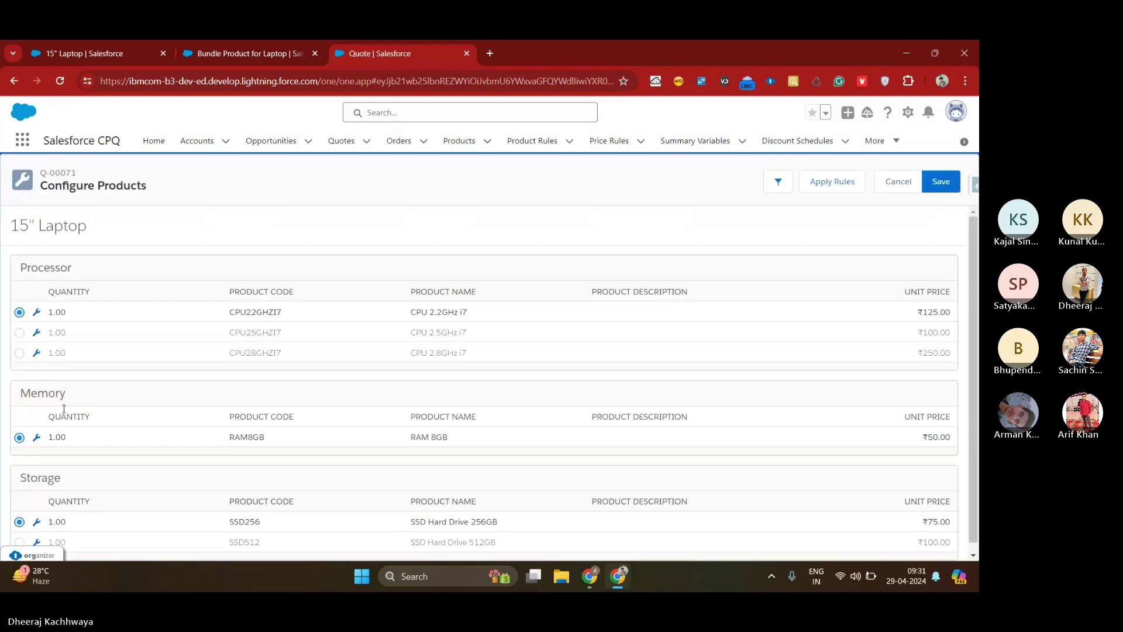
pyautogui.scroll(-1, 81, 435)
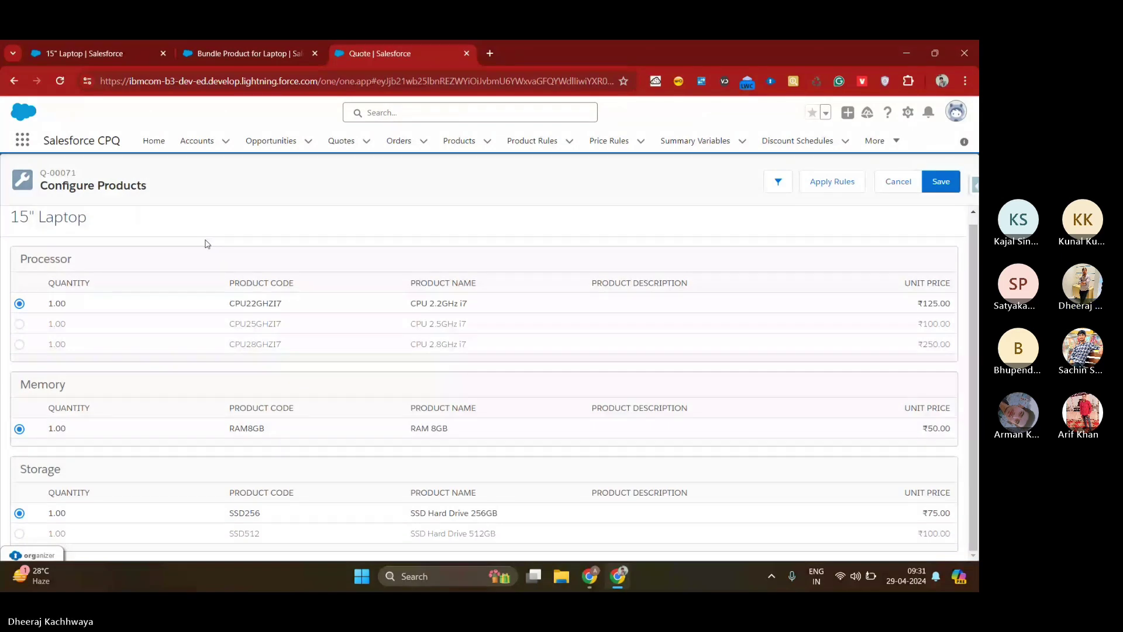
# Step: Review the Salesforce CPQ Configuration fields on the 15" Laptop product record and compare them with the title and sections of its configuration page
pyautogui.hotkey('ctrl', '1')
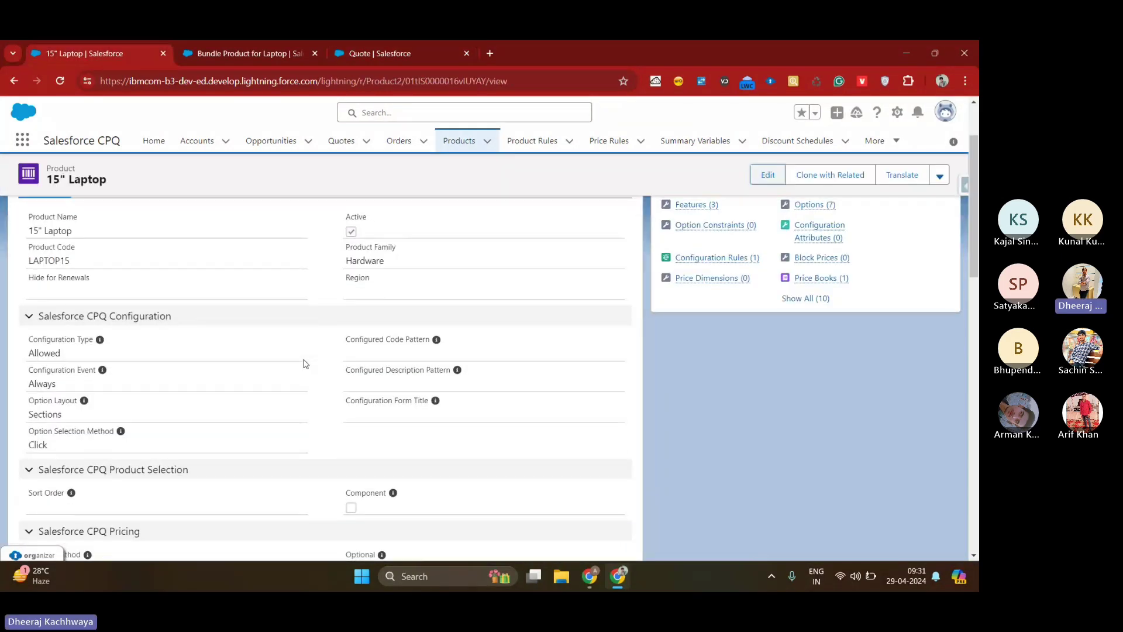
pyautogui.scroll(-1, 304, 363)
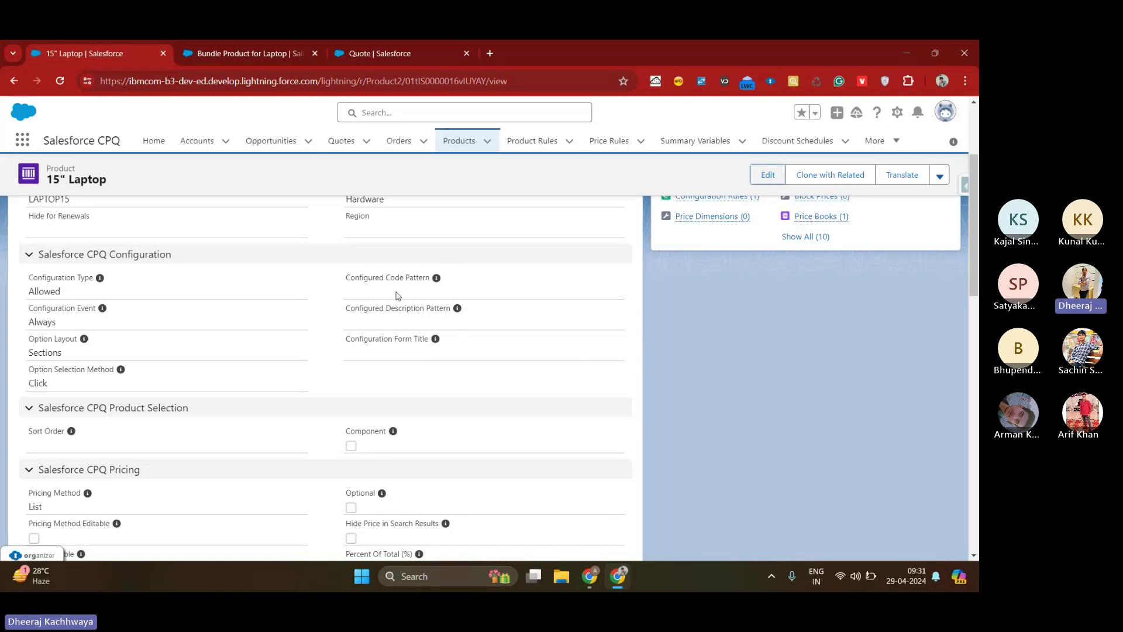
pyautogui.scroll(1, 328, 333)
pyautogui.scroll(2, 328, 332)
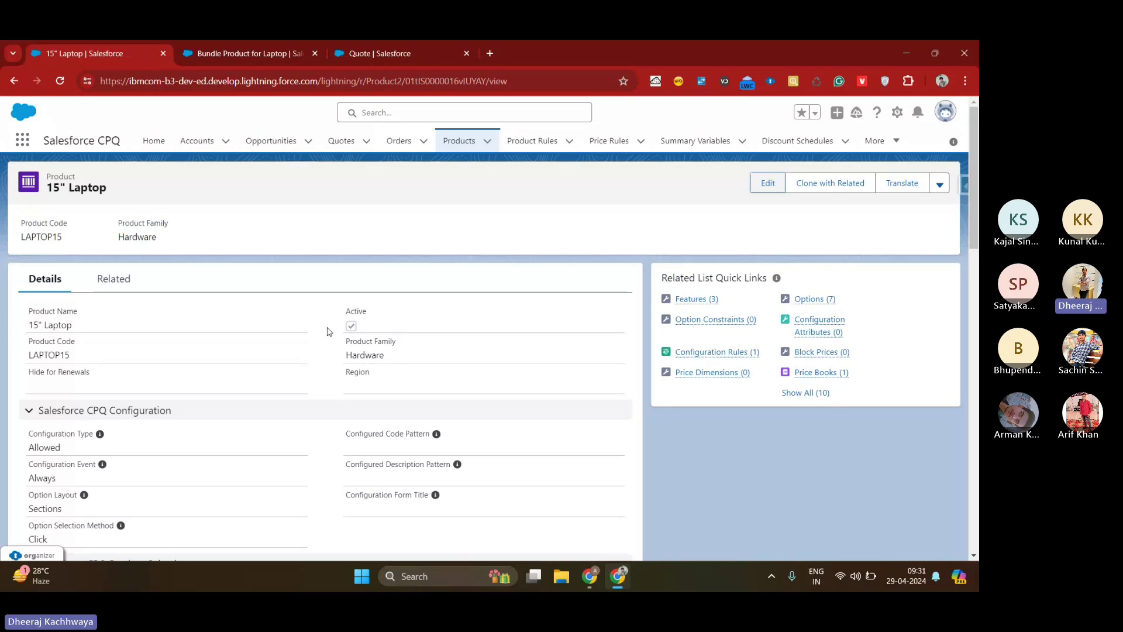
pyautogui.scroll(-1, 328, 332)
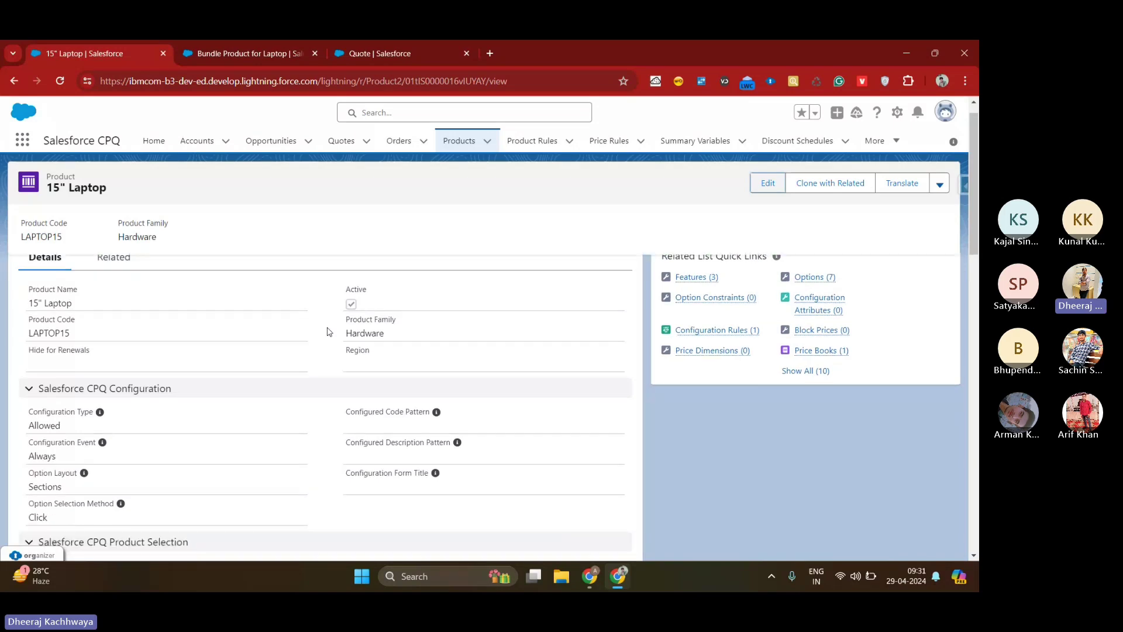
pyautogui.scroll(-2, 328, 332)
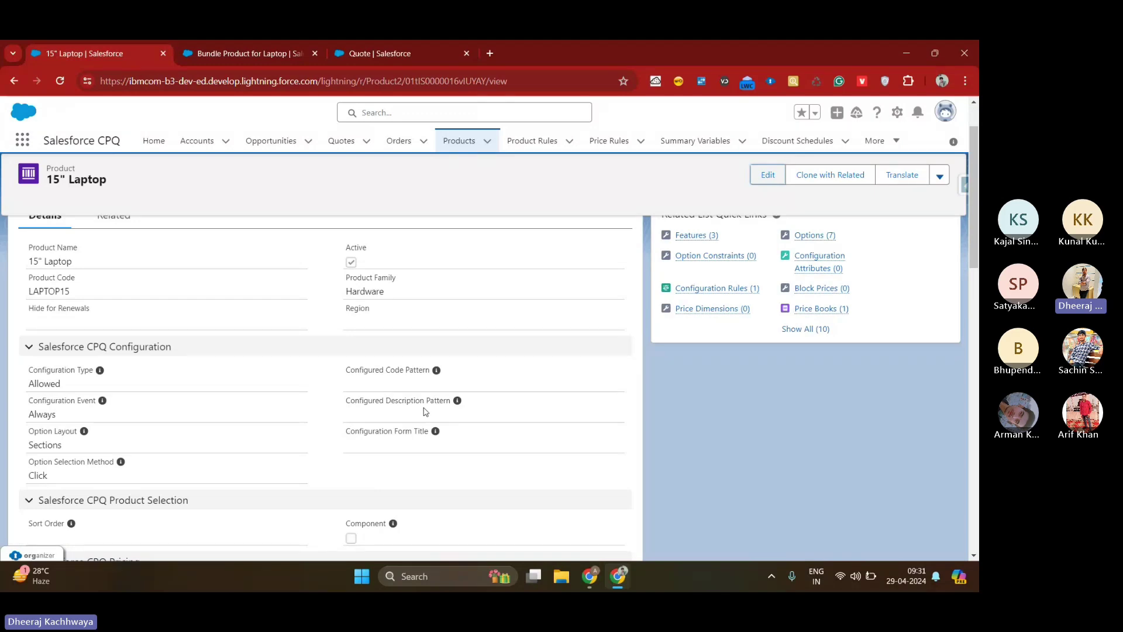
pyautogui.click(401, 48)
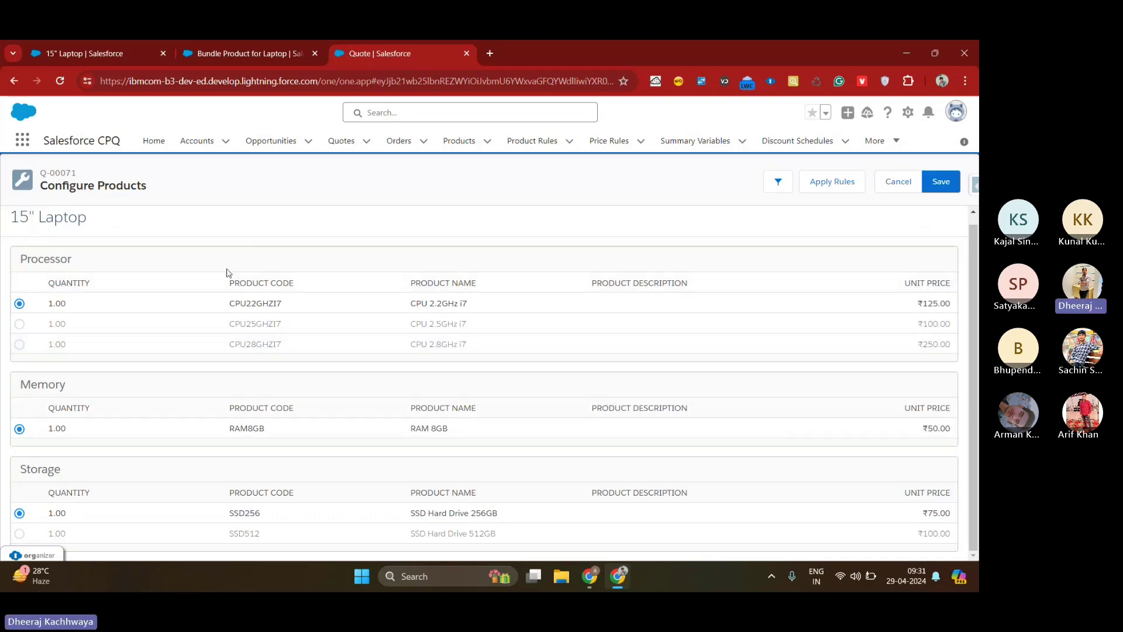
pyautogui.tripleClick(73, 218)
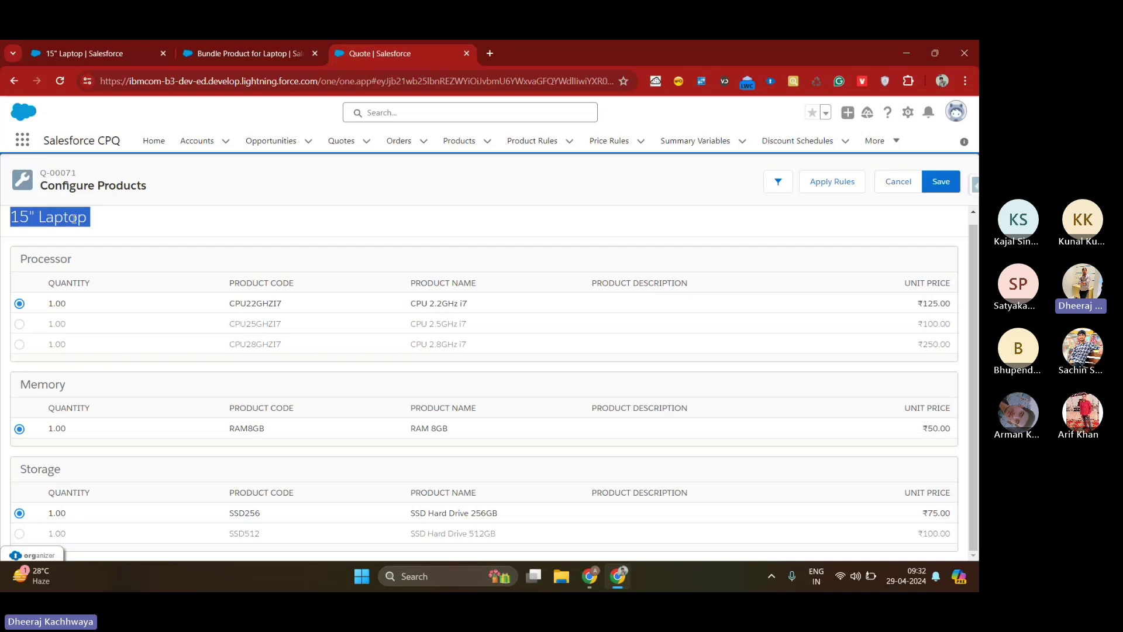
# Step: Set the Sort Order of the 15" Laptop product to 20, and cancel its configuration on the quote to return to product selection
pyautogui.click(77, 42)
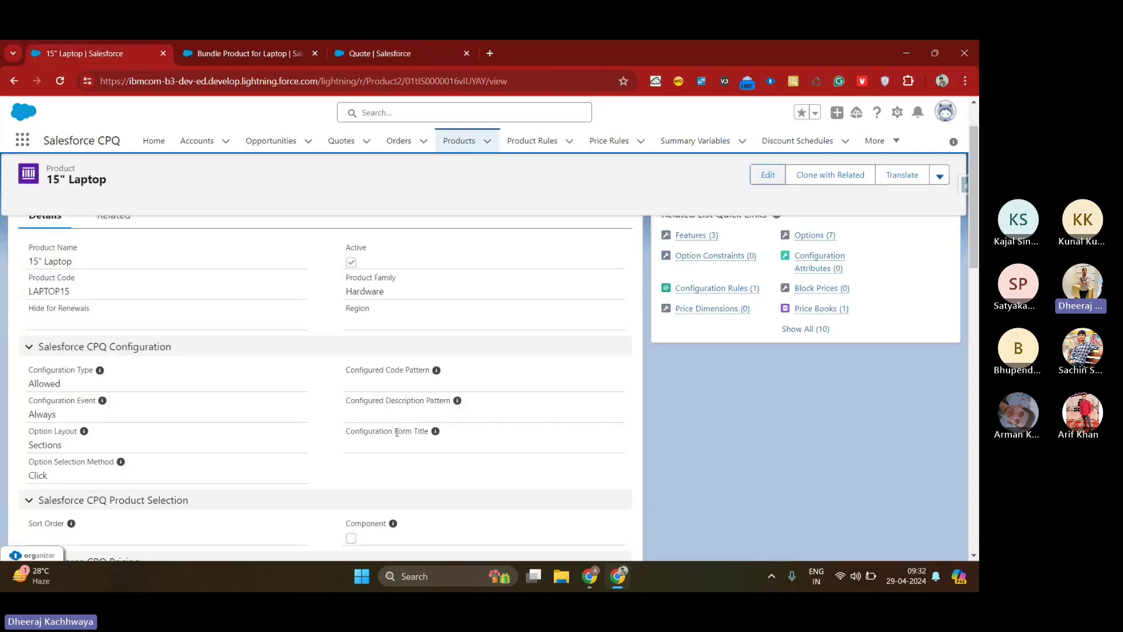
pyautogui.scroll(2, 397, 432)
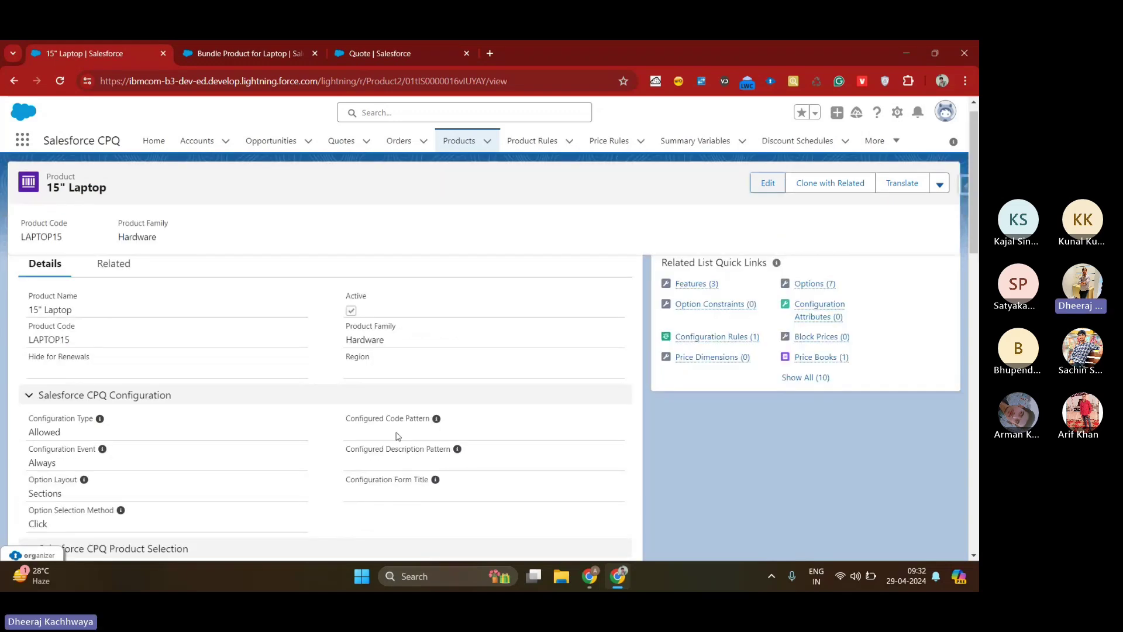
pyautogui.click(768, 183)
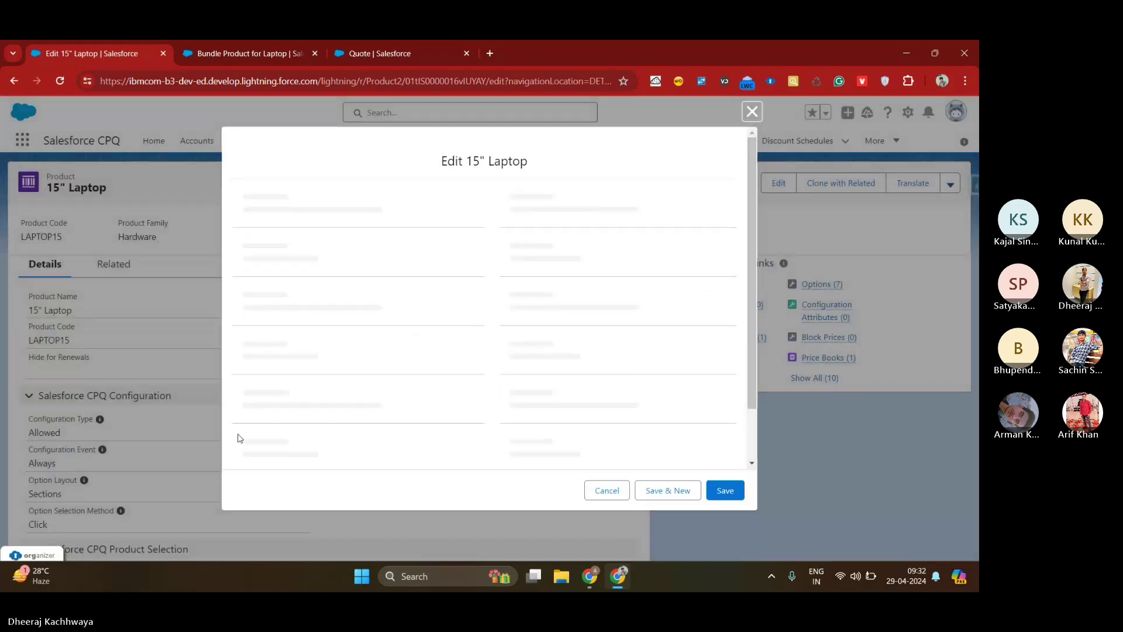
pyautogui.scroll(-10, 466, 304)
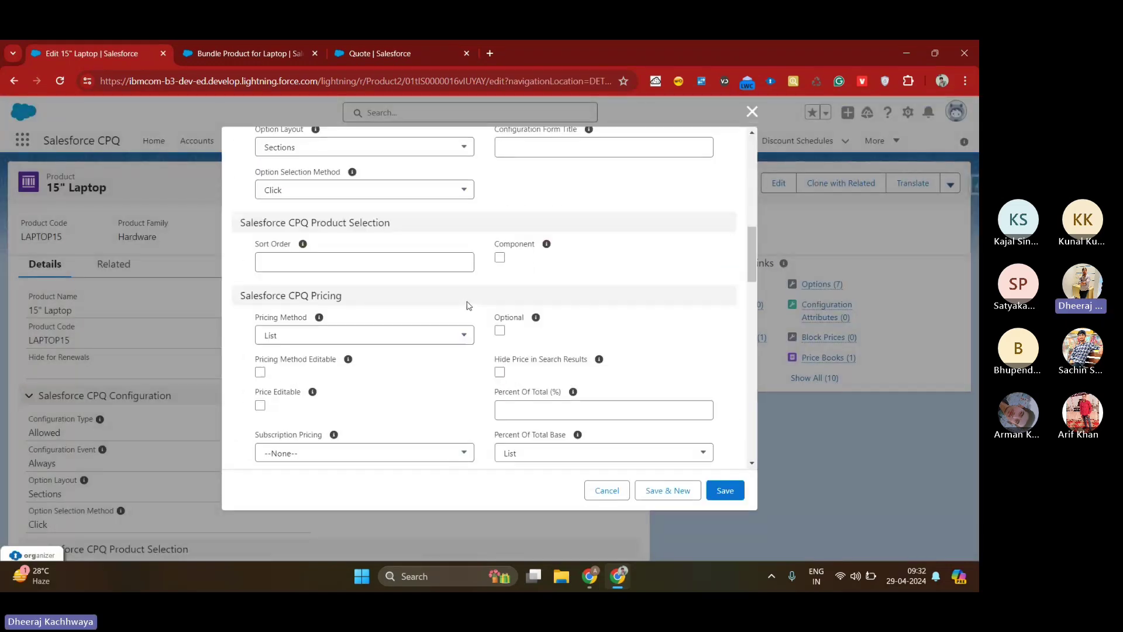
pyautogui.scroll(-1, 466, 304)
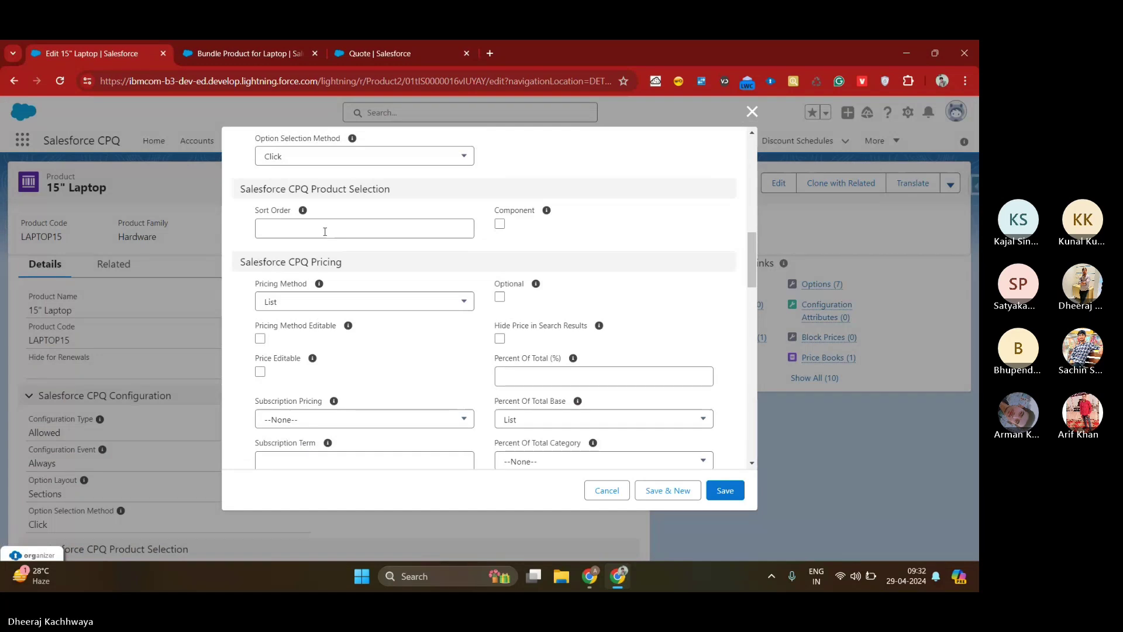
pyautogui.click(358, 52)
pyautogui.click(897, 181)
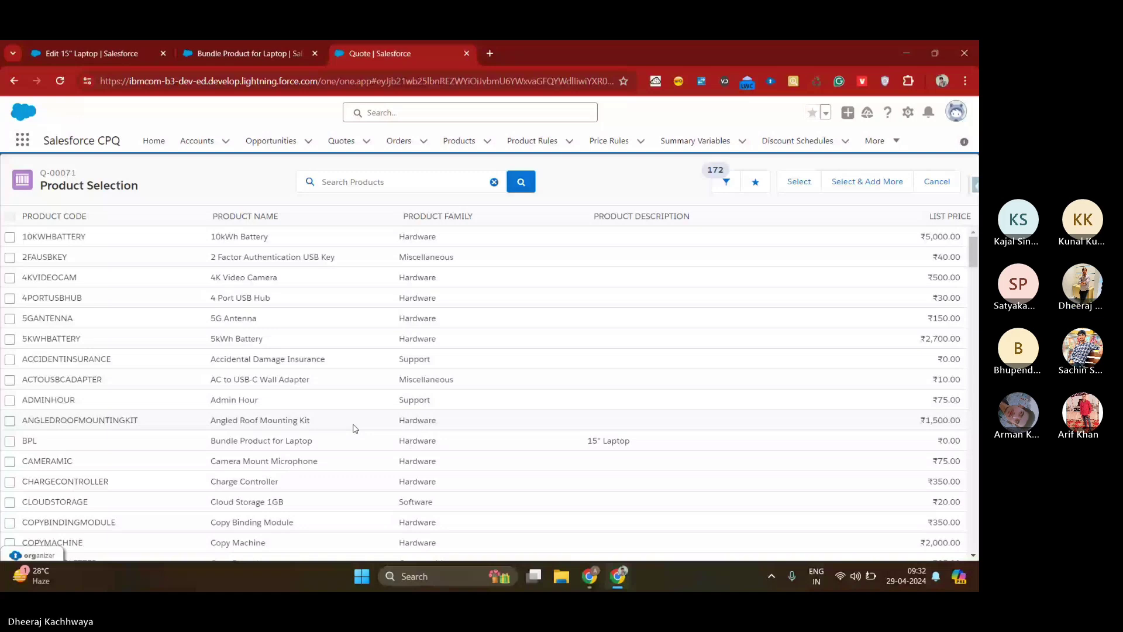
pyautogui.hotkey('ctrl', 'shift', 'Tab')
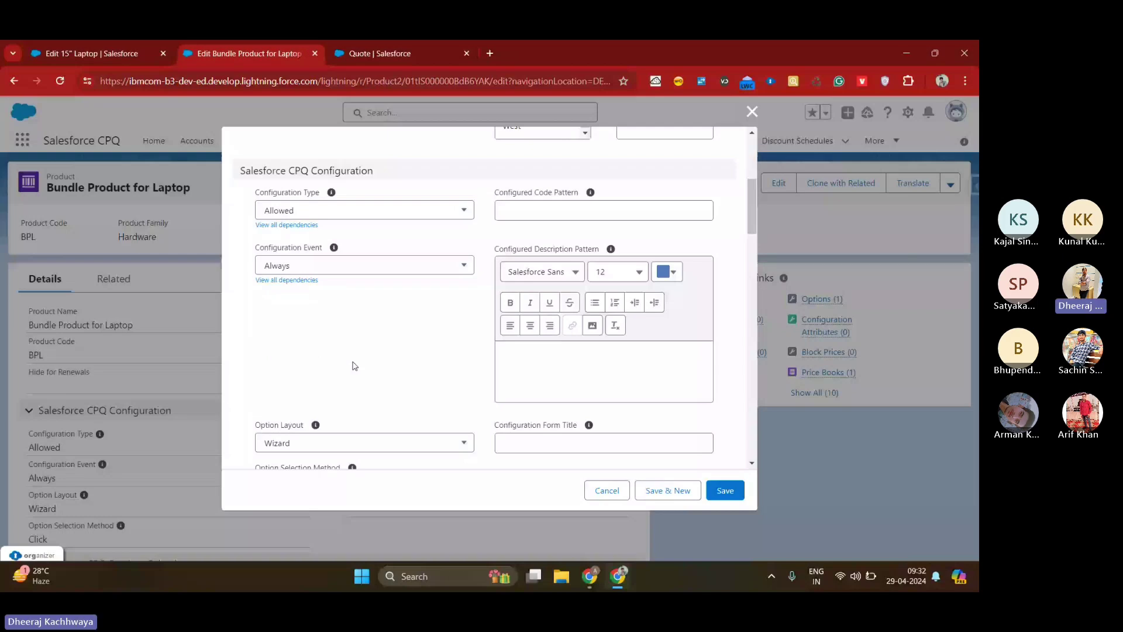
pyautogui.hotkey('ctrl', 'shift', 'Tab')
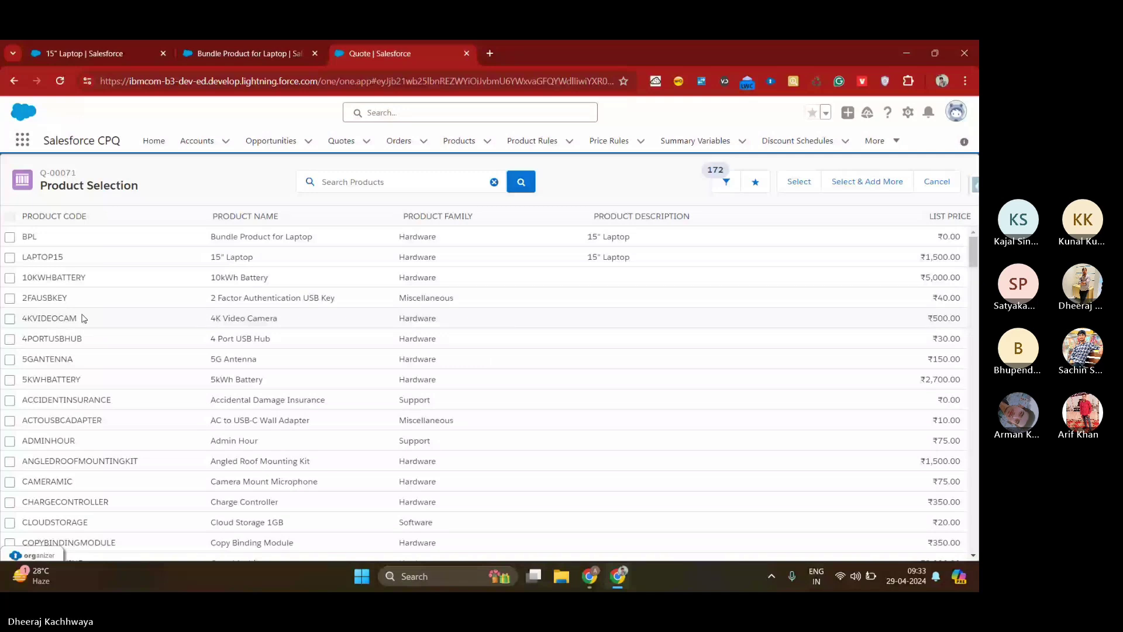
# Step: Compare the product order in the quote's product selection list with the Sort Order and Component fields on the laptop and bundle product records
pyautogui.tripleClick(221, 260)
pyautogui.hotkey('ctrl', 'Tab')
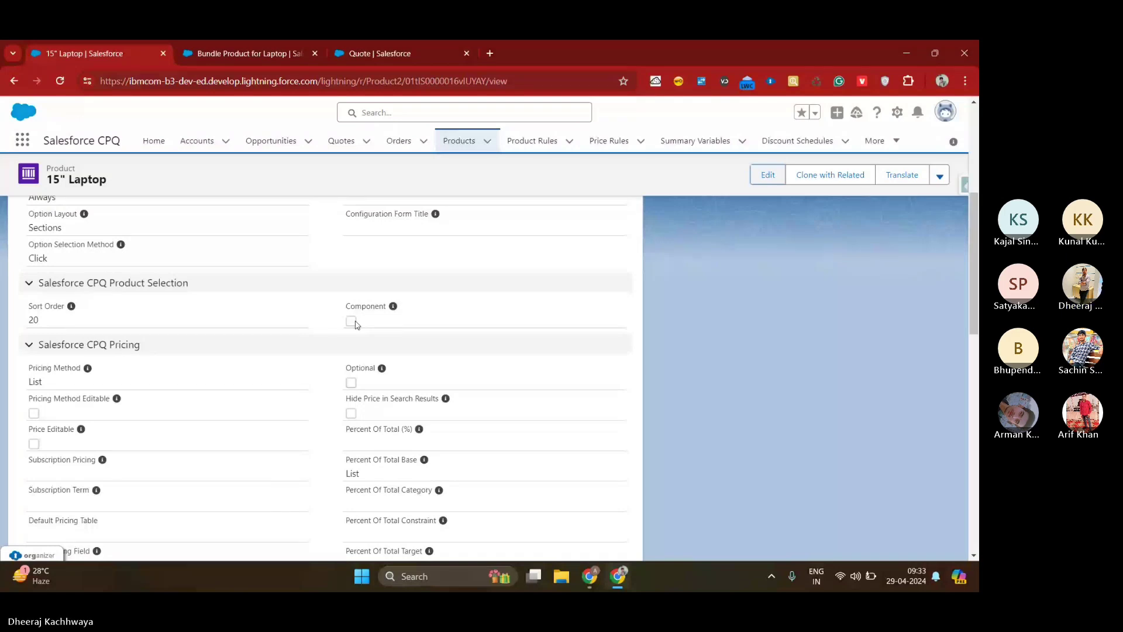
pyautogui.hotkey('ctrl', 'shift', 'Tab')
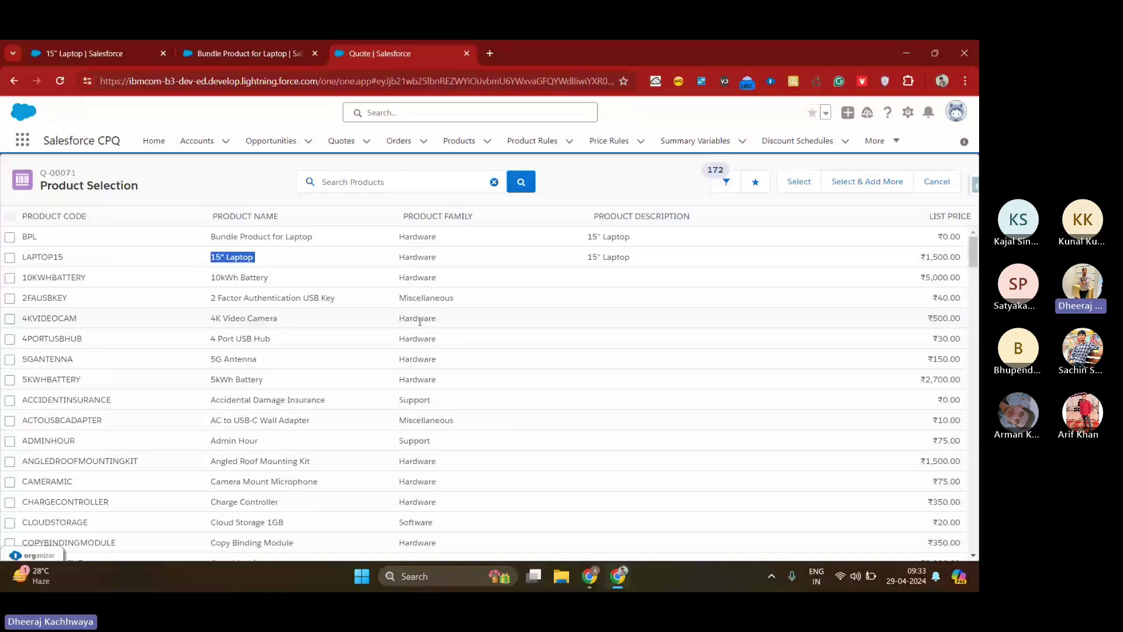
pyautogui.hotkey('ctrl', '1')
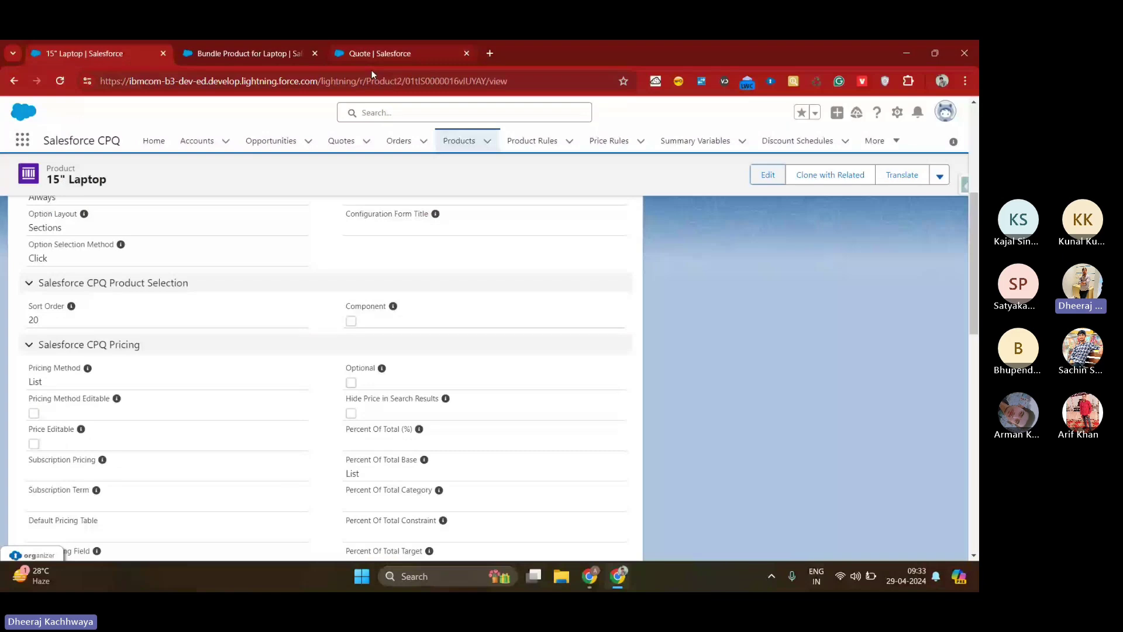
pyautogui.hotkey('ctrl', '3')
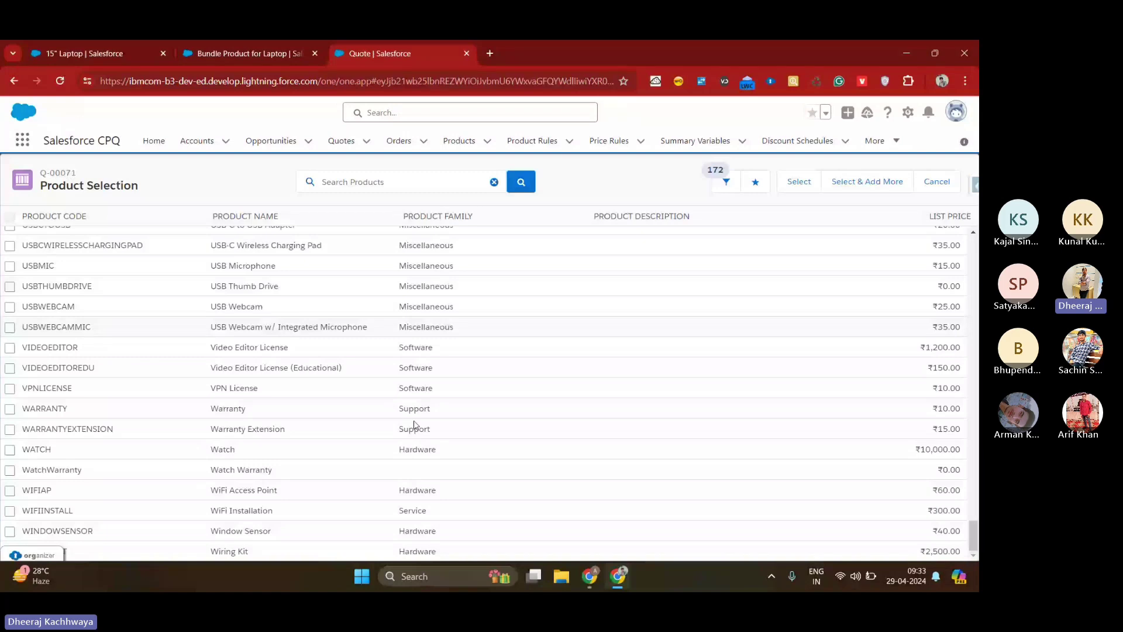
pyautogui.hotkey('ctrl', '2')
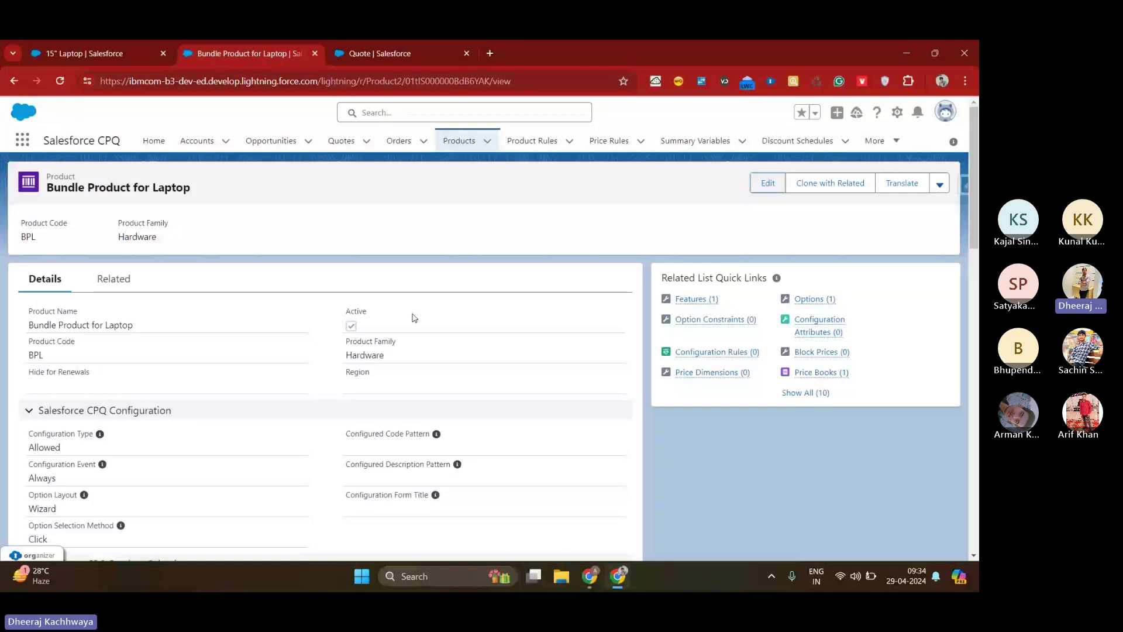
pyautogui.scroll(-5, 420, 327)
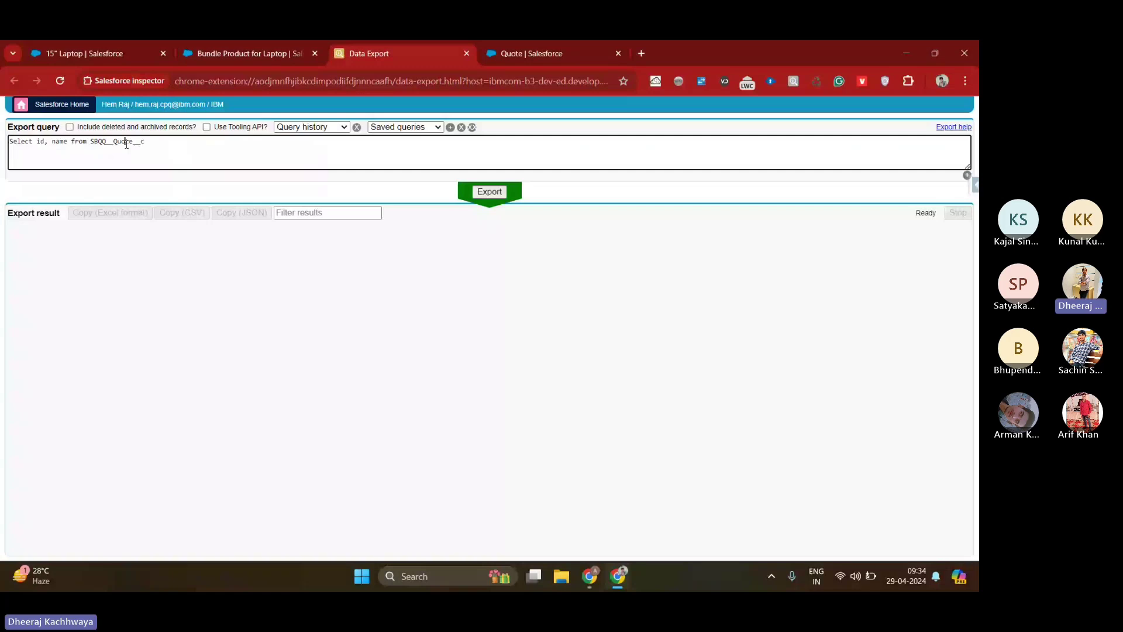
# Step: Export the records returned by the query "Select id, name, SBQQ__Component__c from product2"
pyautogui.doubleClick(126, 143)
pyautogui.write('product2')
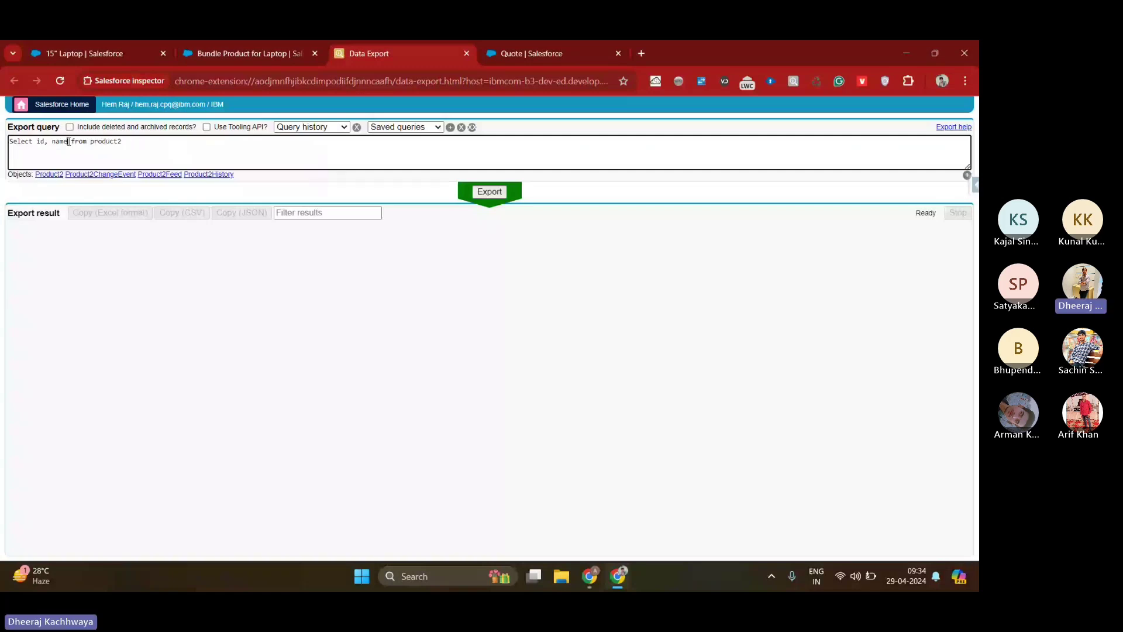
pyautogui.write(', SBQQ__Component__c,')
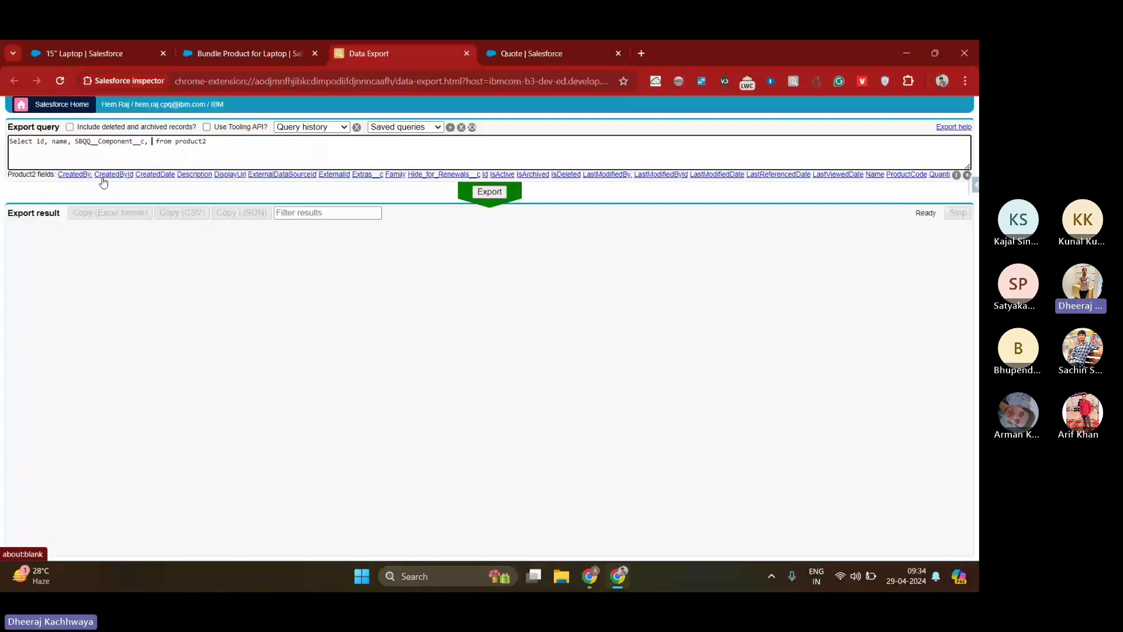
pyautogui.press('BackSpace')
pyautogui.press('BackSpace')
pyautogui.hotkey('ctrl', 'Return')
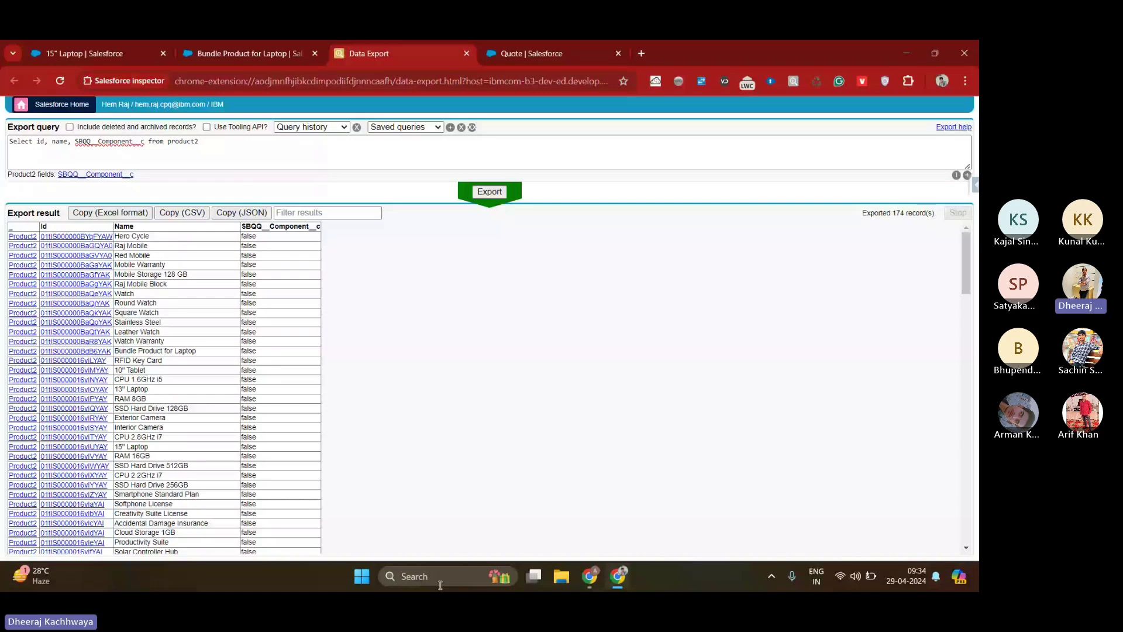
# Step: Open Excel and paste the exported product data, copied in Excel format, into a blank workbook starting at cell B1
pyautogui.click(440, 576)
pyautogui.write('excel')
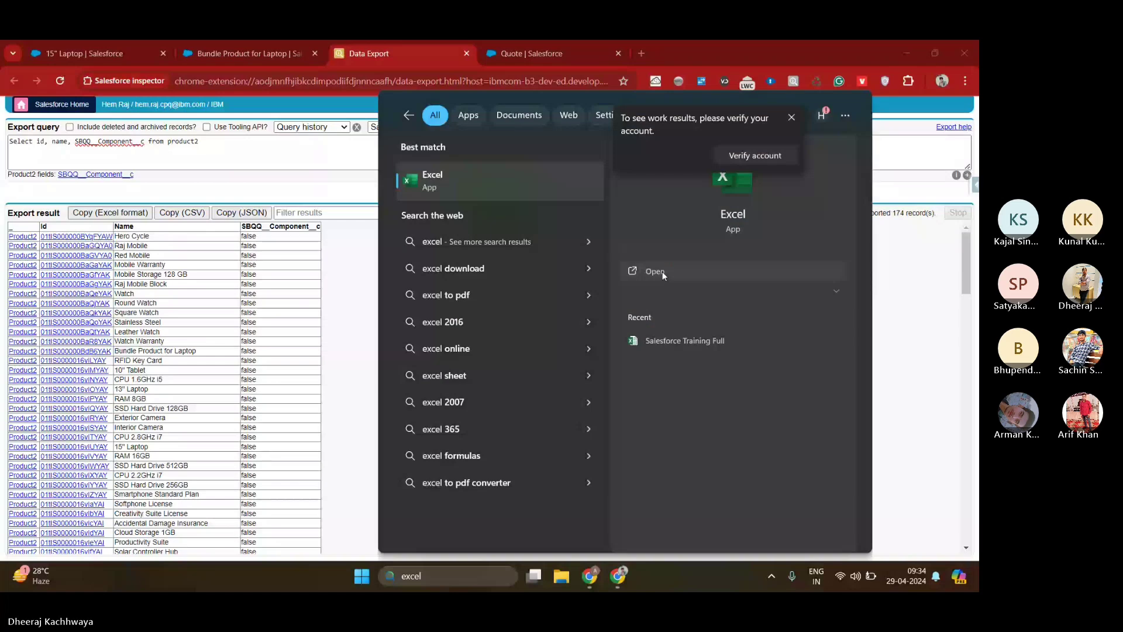
pyautogui.click(663, 271)
pyautogui.hotkey('alt', 'Tab')
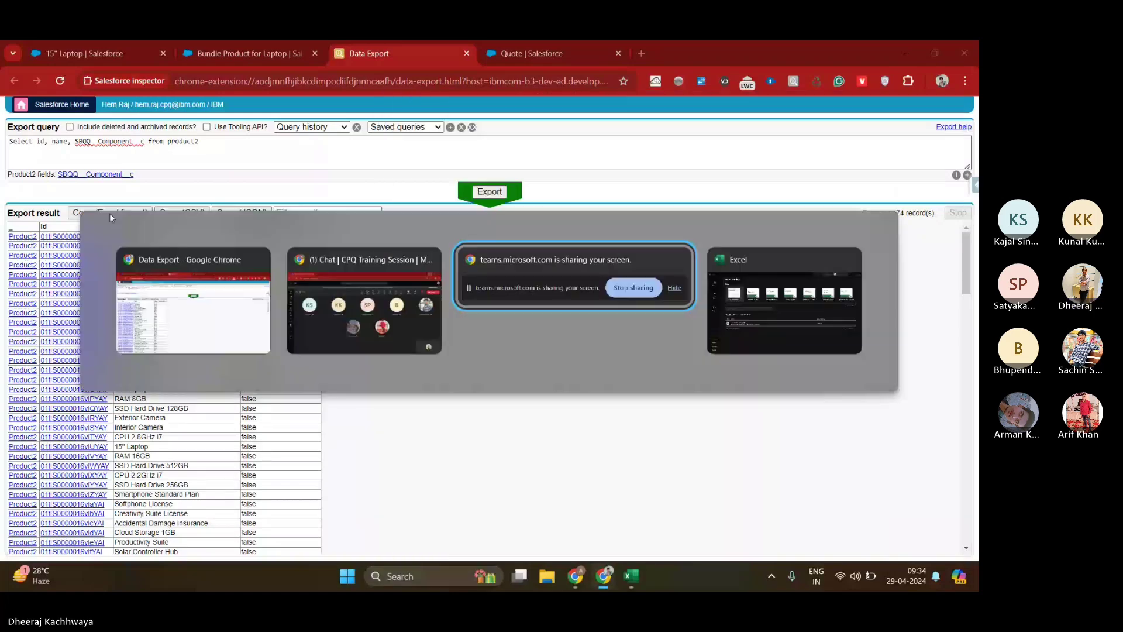
pyautogui.hotkey('alt', 'Tab')
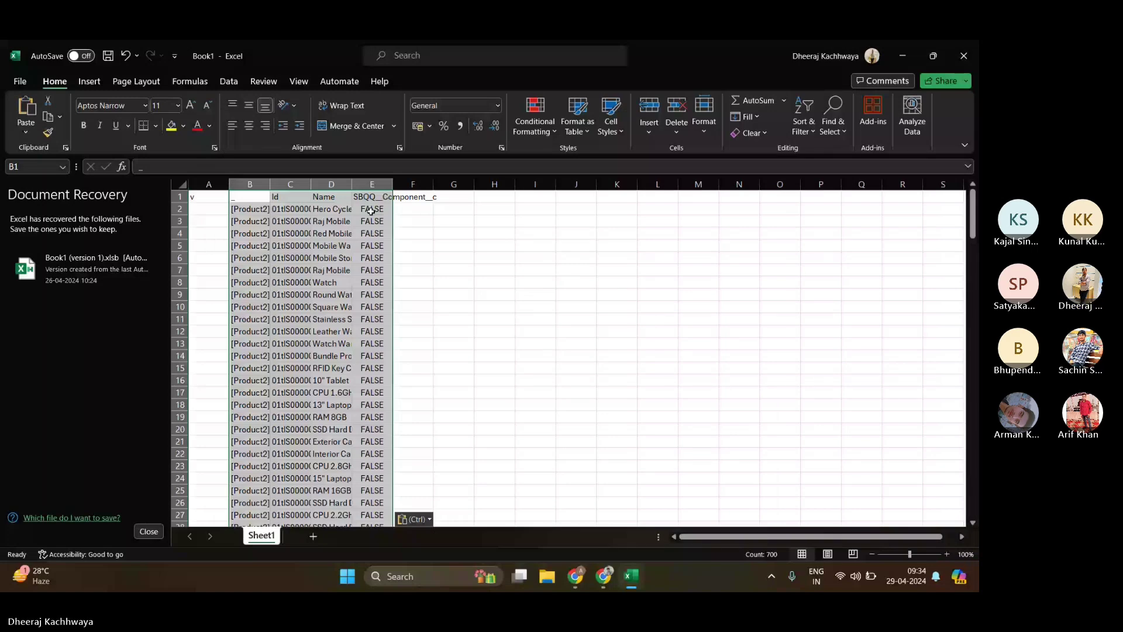
# Step: Set SBQQ__Component__c to TRUE in E2 and fill the value down for all products in the column
pyautogui.click(371, 210)
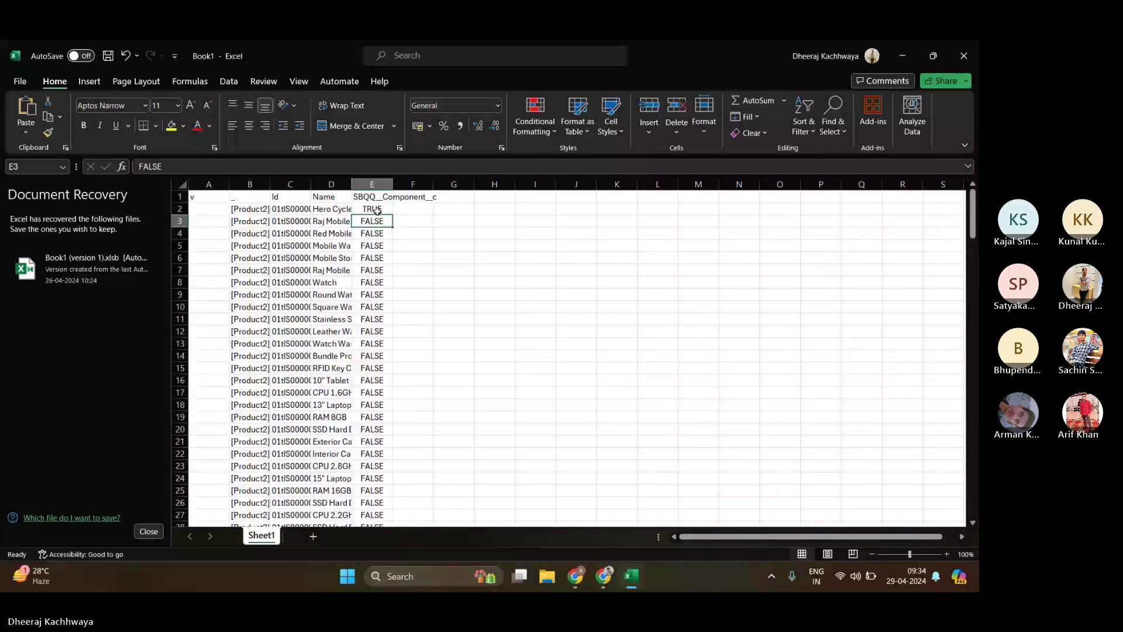
pyautogui.write('TRUE')
pyautogui.press('Return')
pyautogui.click(377, 211)
pyautogui.doubleClick(393, 214)
# Step: Copy the Id, Name and SBQQ__Component__c columns with their headers and all product rows
pyautogui.click(291, 195)
pyautogui.hotkey('shift', 'Right')
pyautogui.hotkey('shift', 'Right')
pyautogui.hotkey('shift', 'Down')
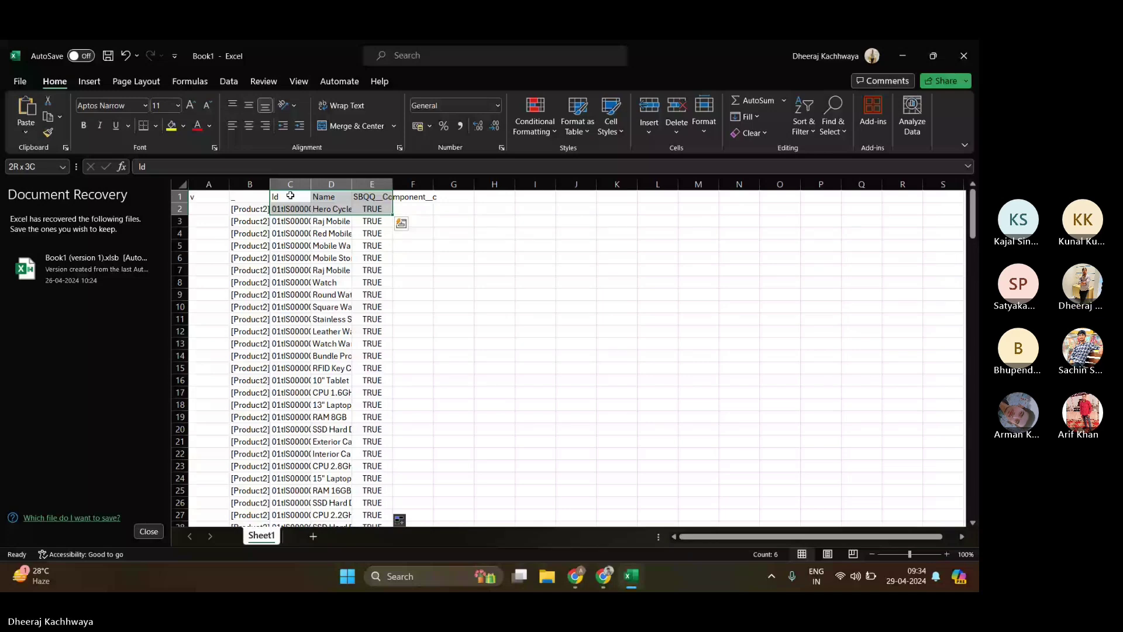
pyautogui.click(290, 195)
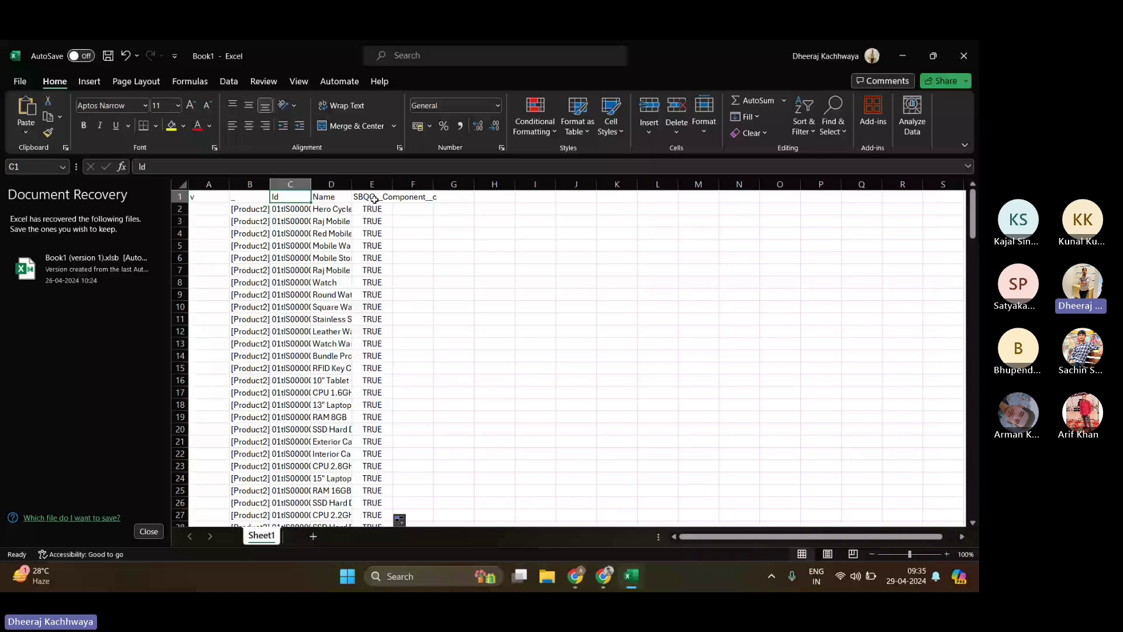
# Step: Open Data Import in Salesforce Inspector and run an Update on the product2 object with the copied Excel data
pyautogui.hotkey('alt', 'Tab')
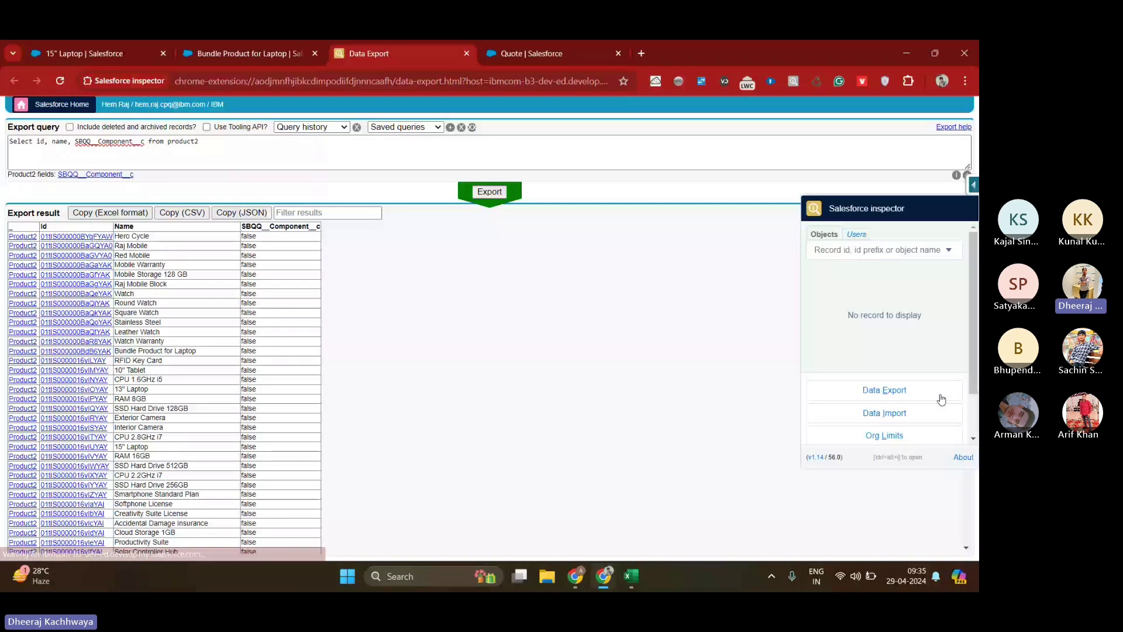
pyautogui.click(938, 413)
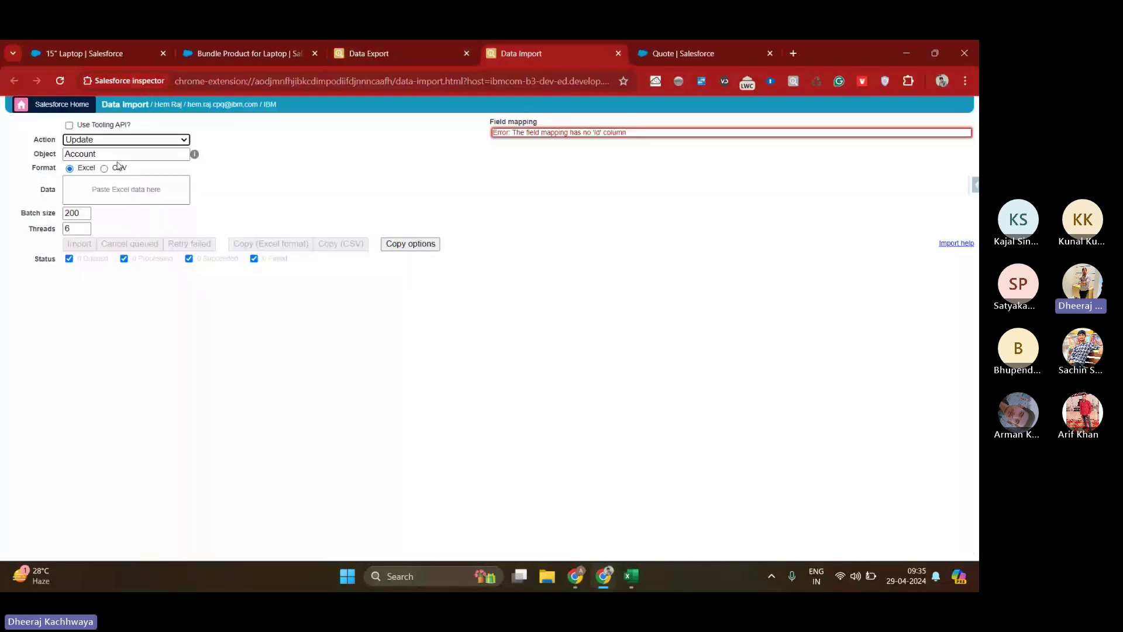
pyautogui.click(119, 189)
pyautogui.hotkey('ctrl', 'v')
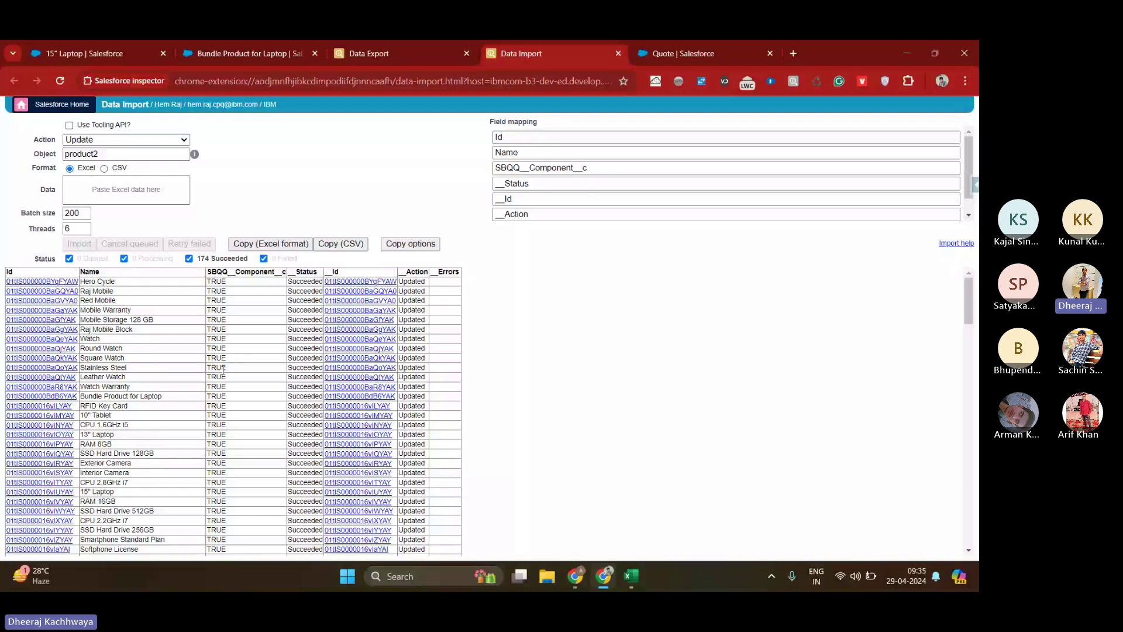
# Step: Open the quote's product selection list and compare it with the Product Selection fields on the 15" Laptop record
pyautogui.hotkey('ctrl', 'Tab')
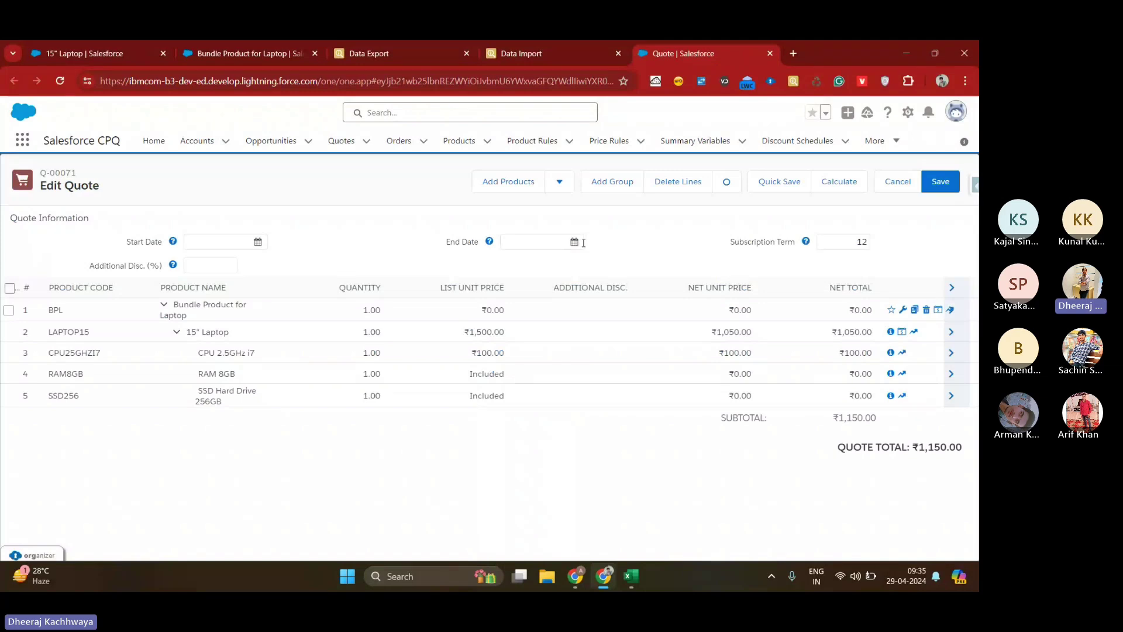
pyautogui.click(517, 182)
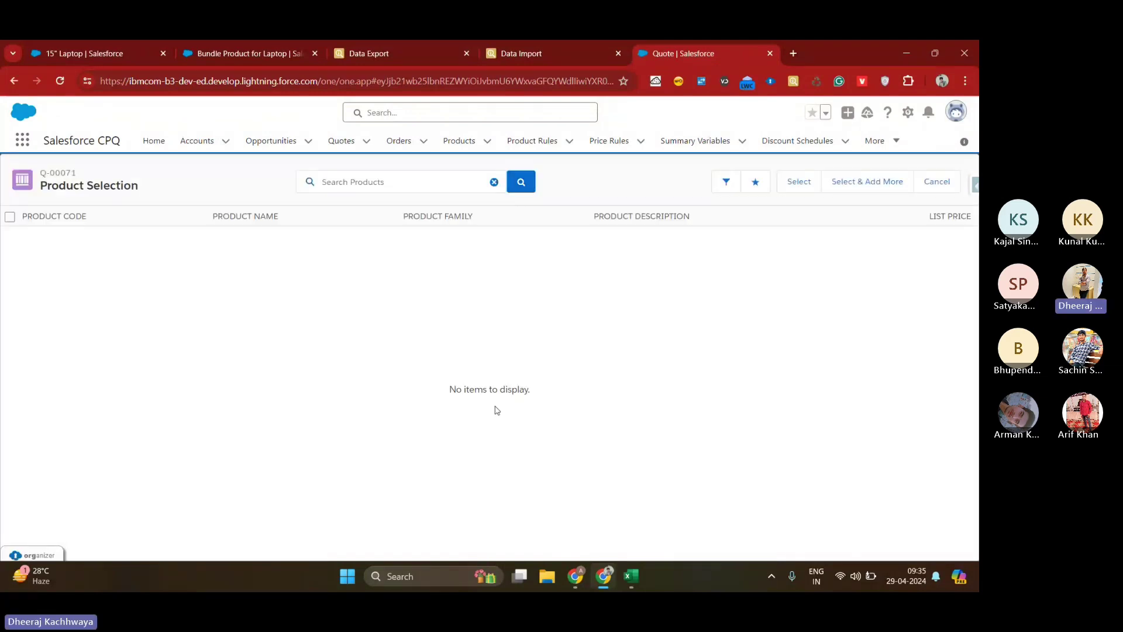
pyautogui.click(107, 42)
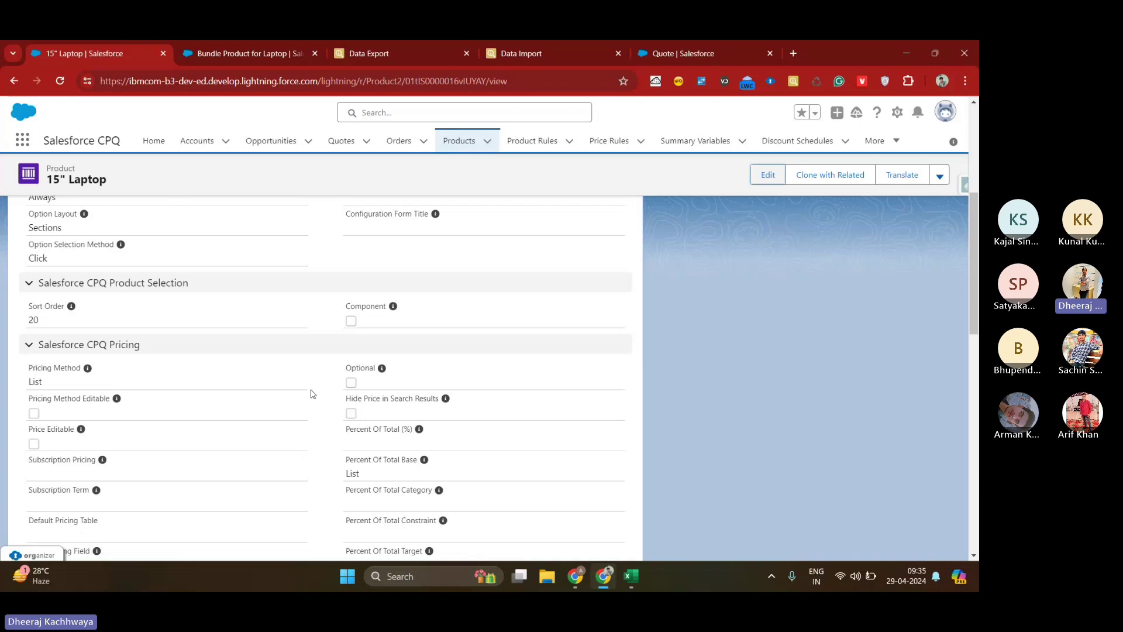
pyautogui.scroll(2, 311, 393)
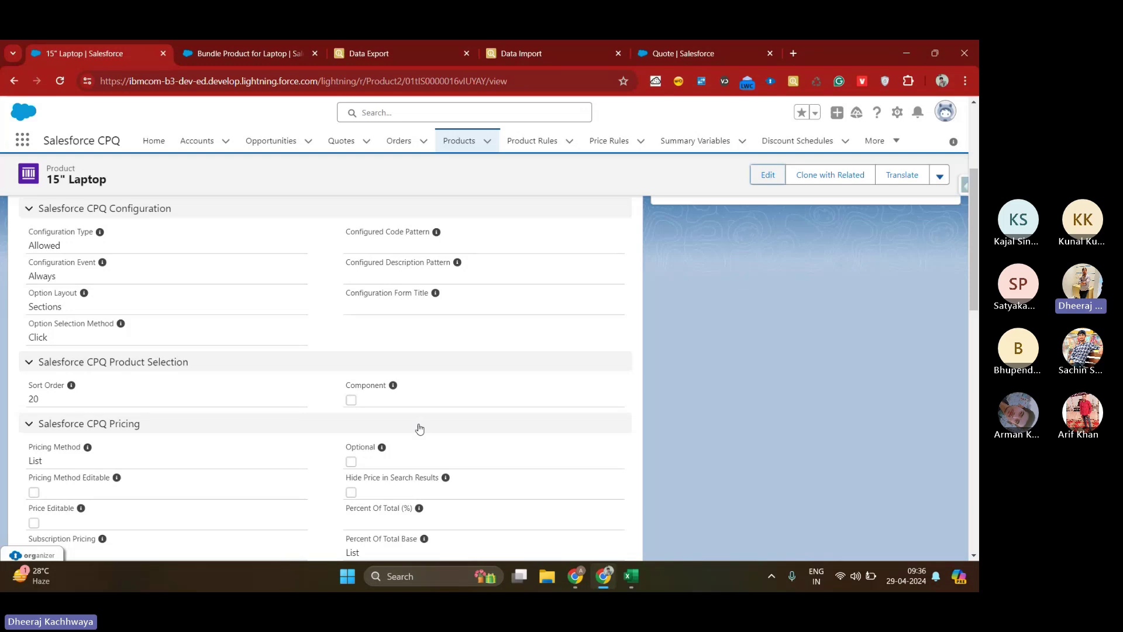
pyautogui.click(654, 48)
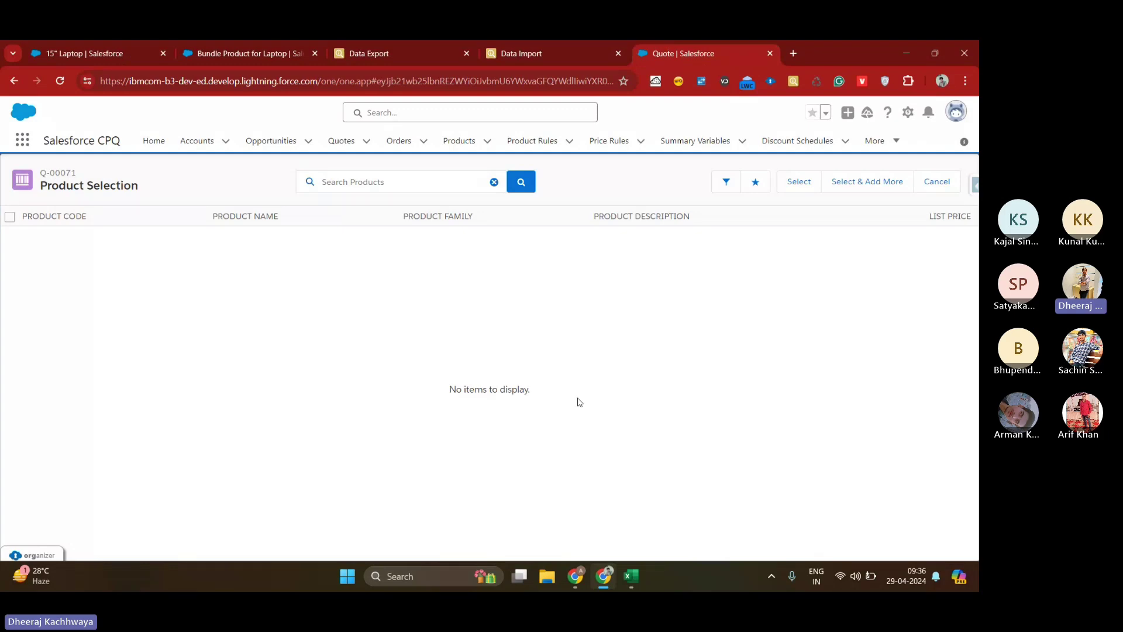
# Step: Rerun the product export to check the SBQQ__Component__c values, and return to the quote's product selection
pyautogui.click(410, 44)
pyautogui.click(504, 192)
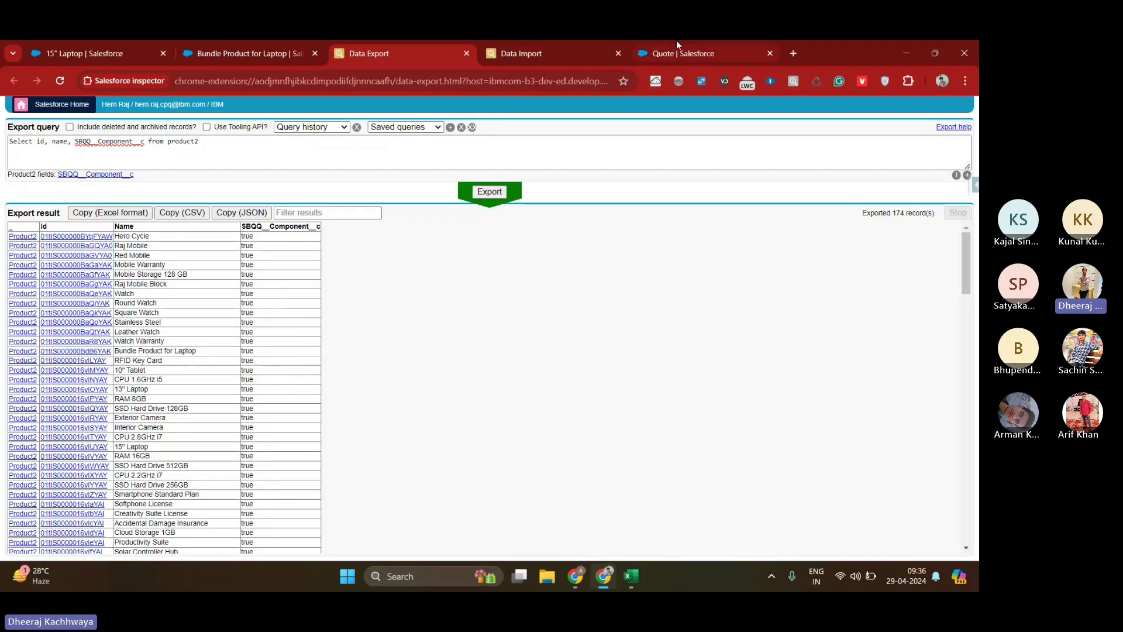
pyautogui.click(676, 45)
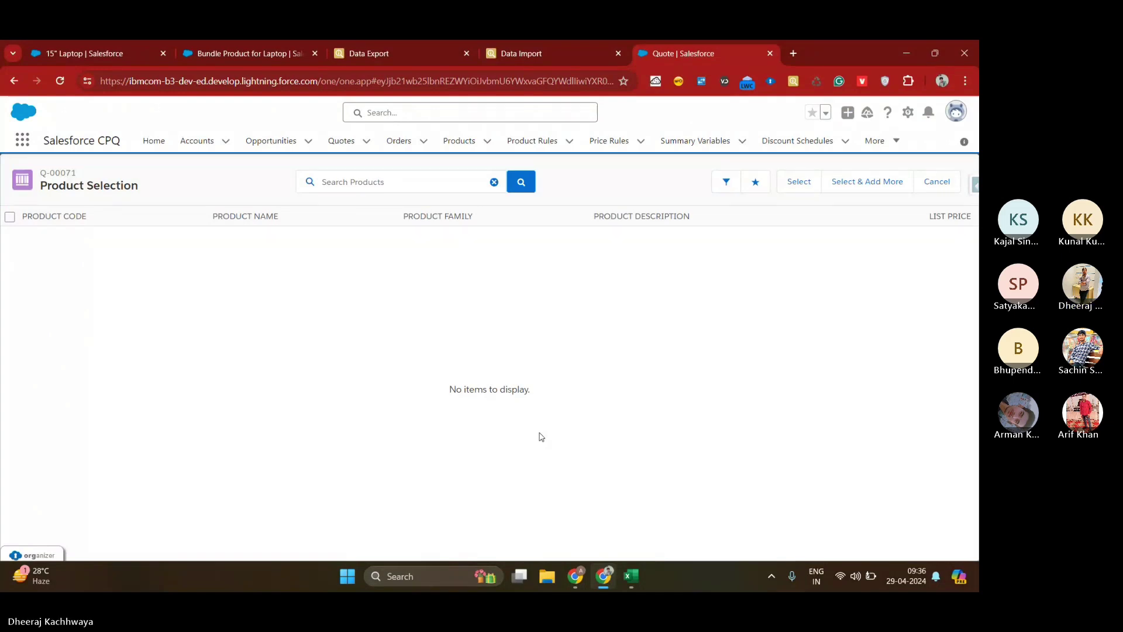
# Step: Reload the 15" Laptop and Bundle Product for Laptop records to check their Component fields
pyautogui.click(102, 47)
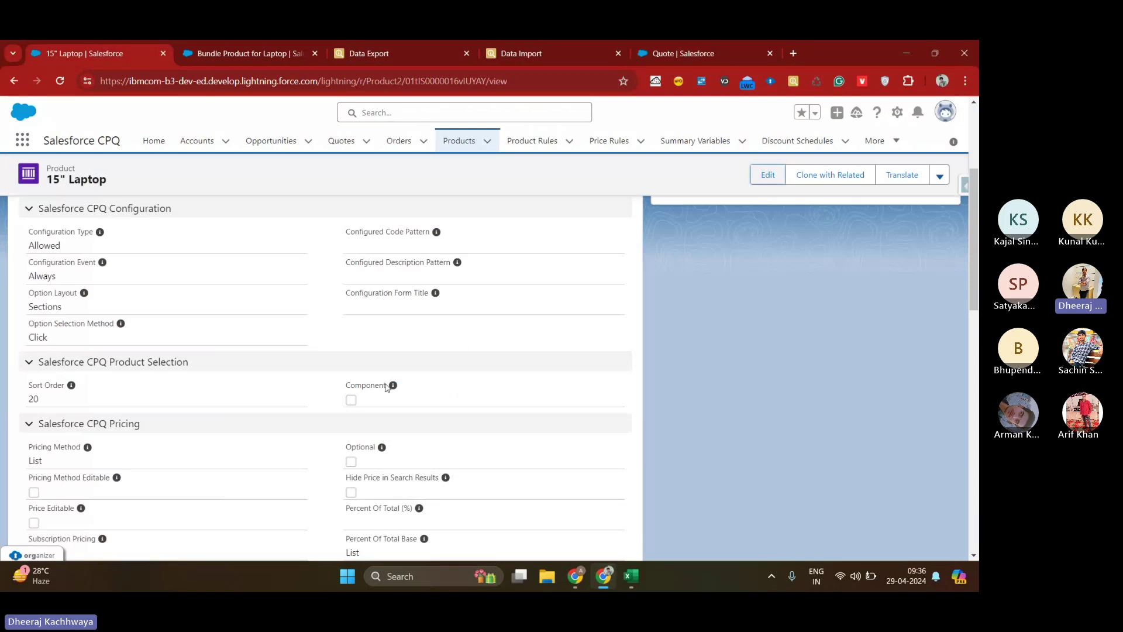
pyautogui.click(61, 81)
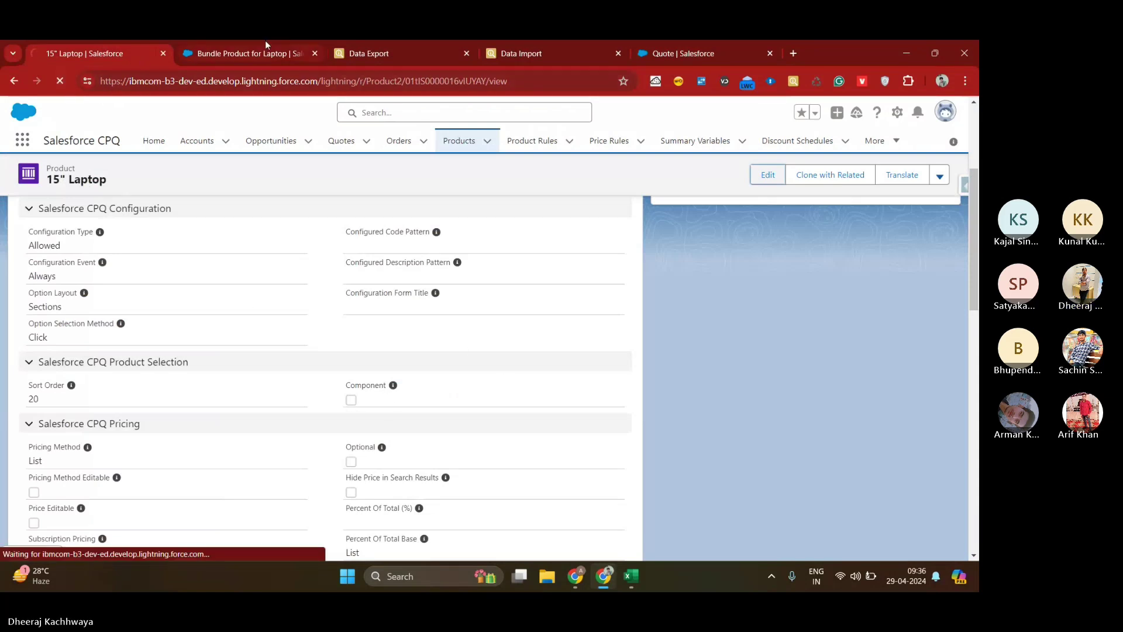
pyautogui.hotkey('ctrl', 'Tab')
pyautogui.click(59, 82)
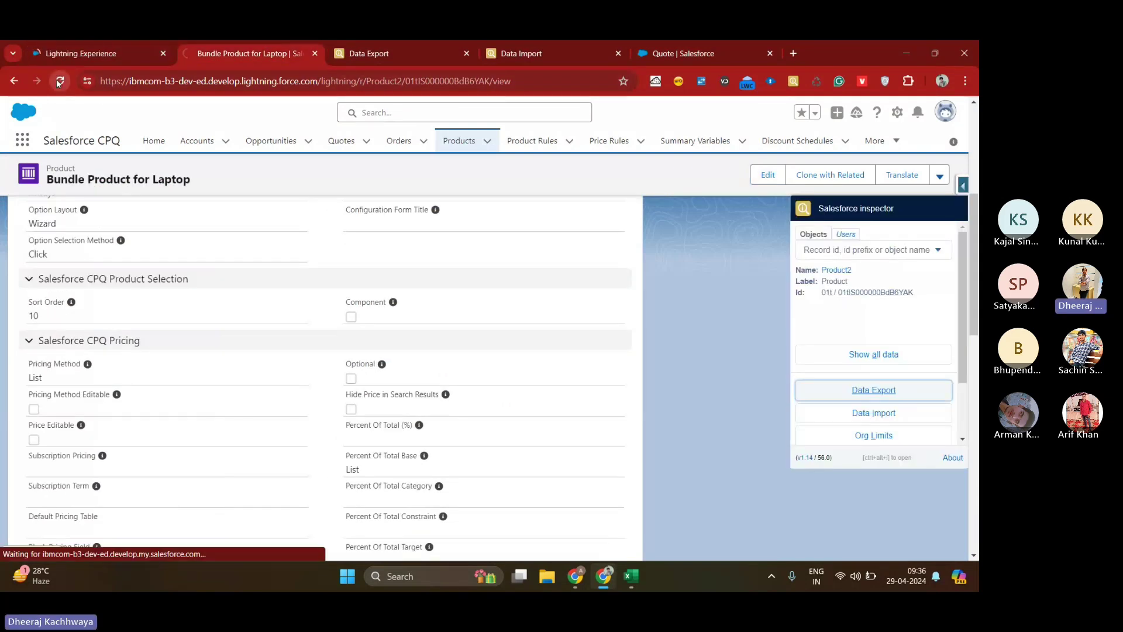
pyautogui.click(94, 45)
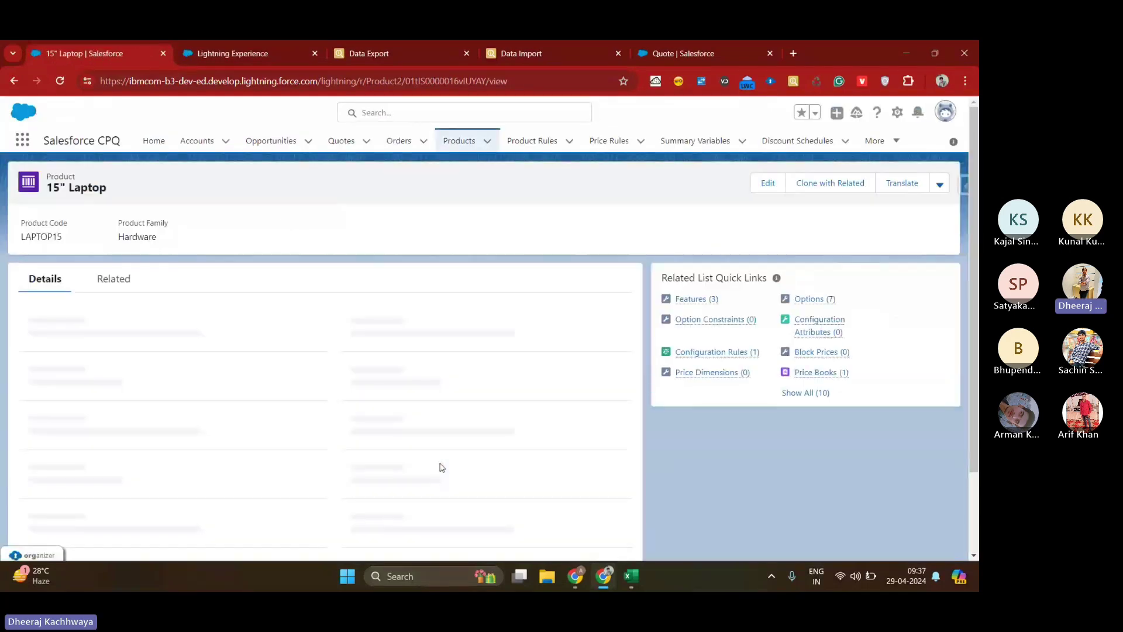
# Step: Open the 15" Laptop and Bundle Product for Laptop records for editing and clear the Component option on 15" Laptop
pyautogui.scroll(-4, 440, 464)
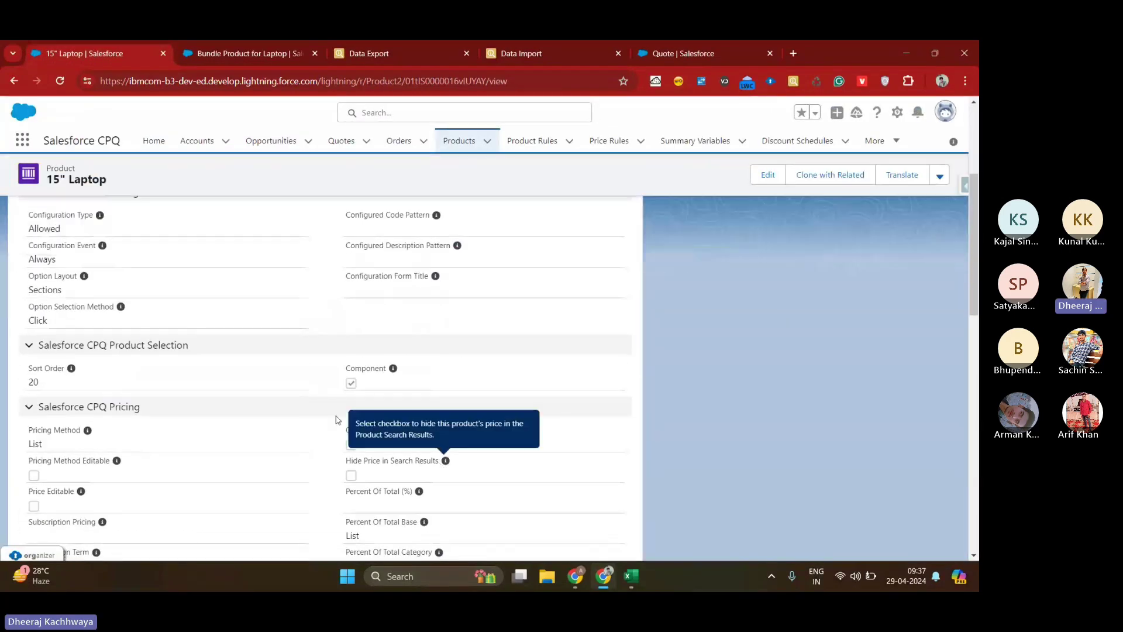
pyautogui.click(768, 175)
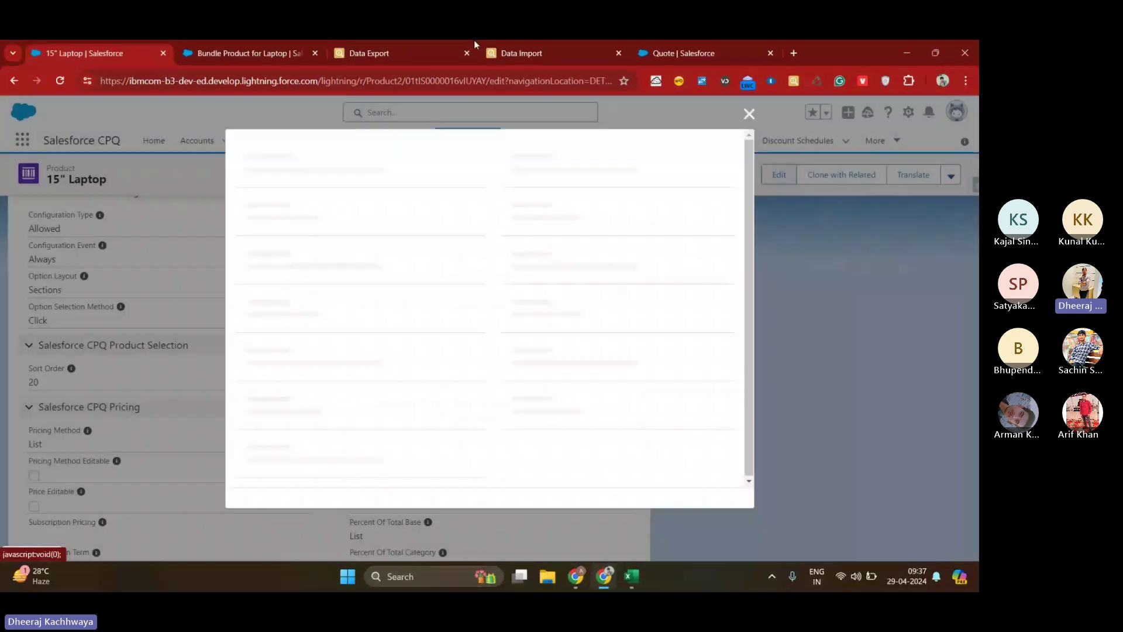
pyautogui.click(316, 45)
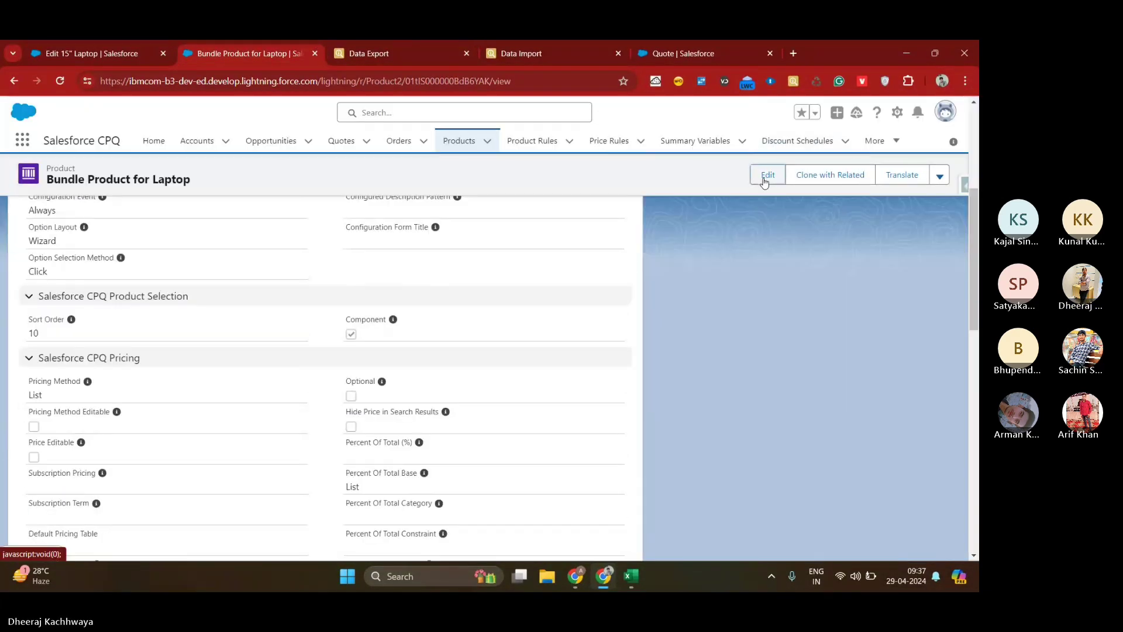
pyautogui.click(763, 177)
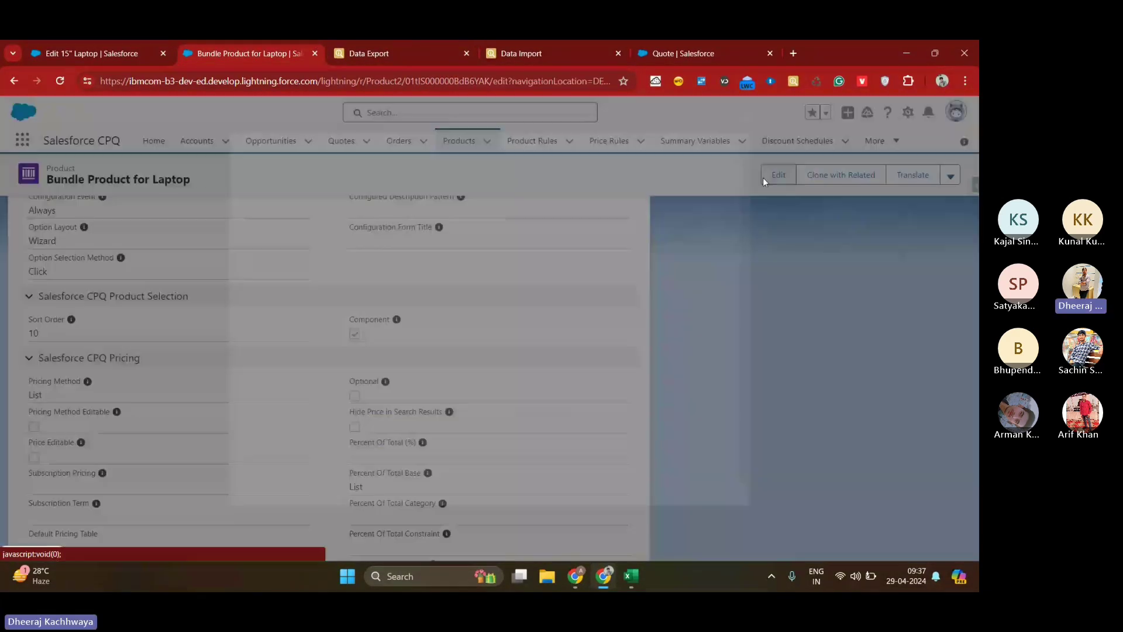
pyautogui.click(132, 53)
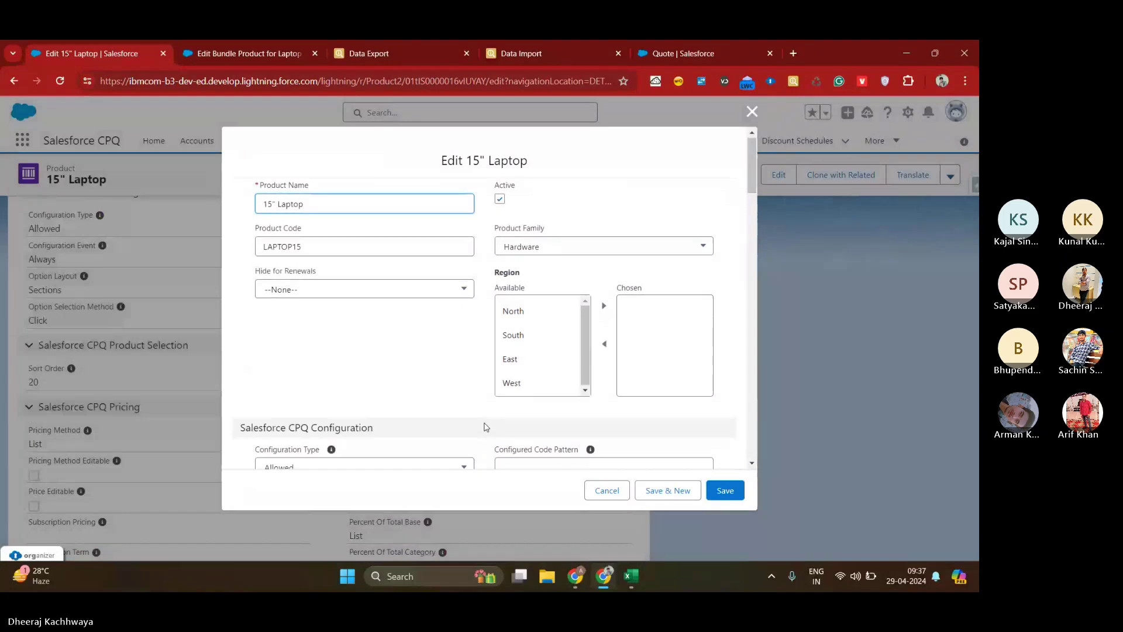
pyautogui.scroll(-8, 483, 427)
pyautogui.click(500, 311)
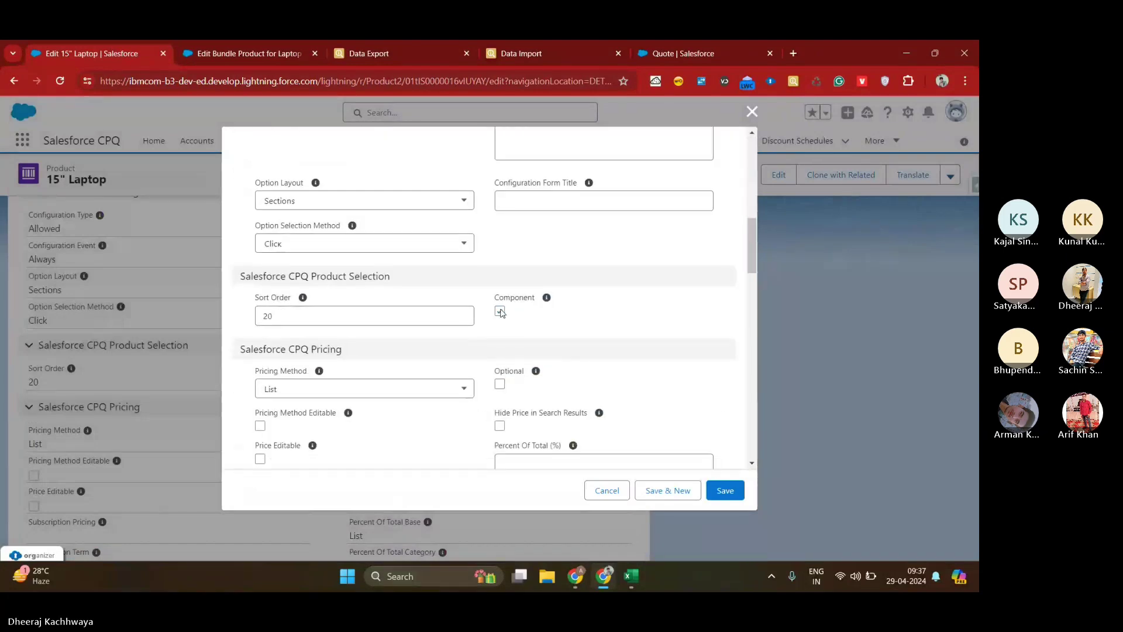
# Step: Clear the Component option on Bundle Product for Laptop and save the product
pyautogui.click(250, 43)
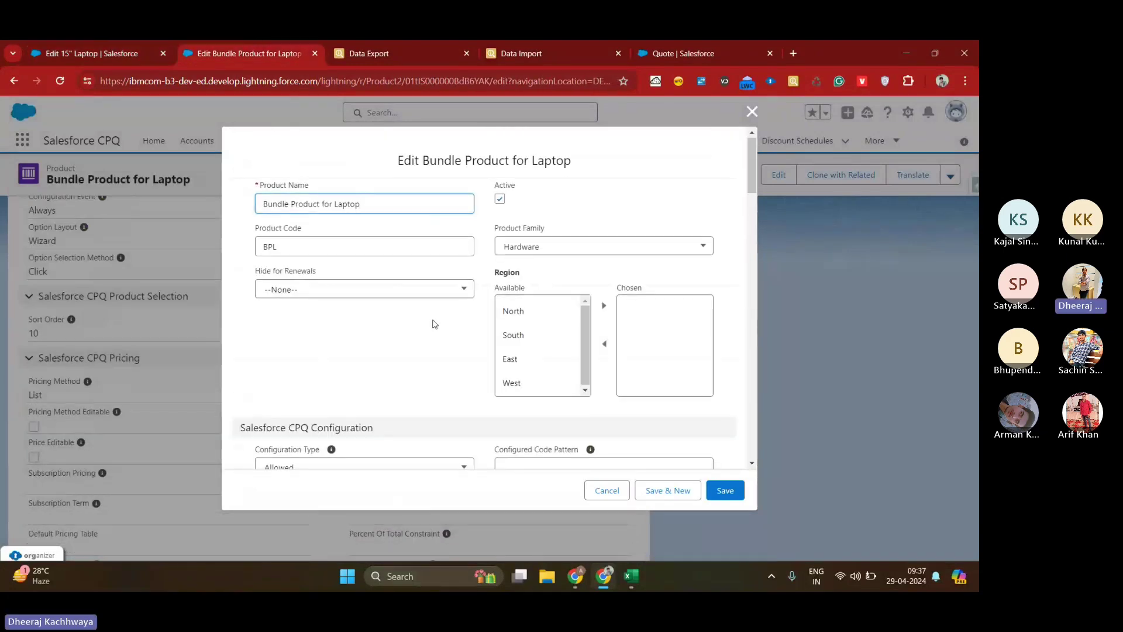
pyautogui.scroll(-5, 539, 279)
pyautogui.scroll(-1, 539, 279)
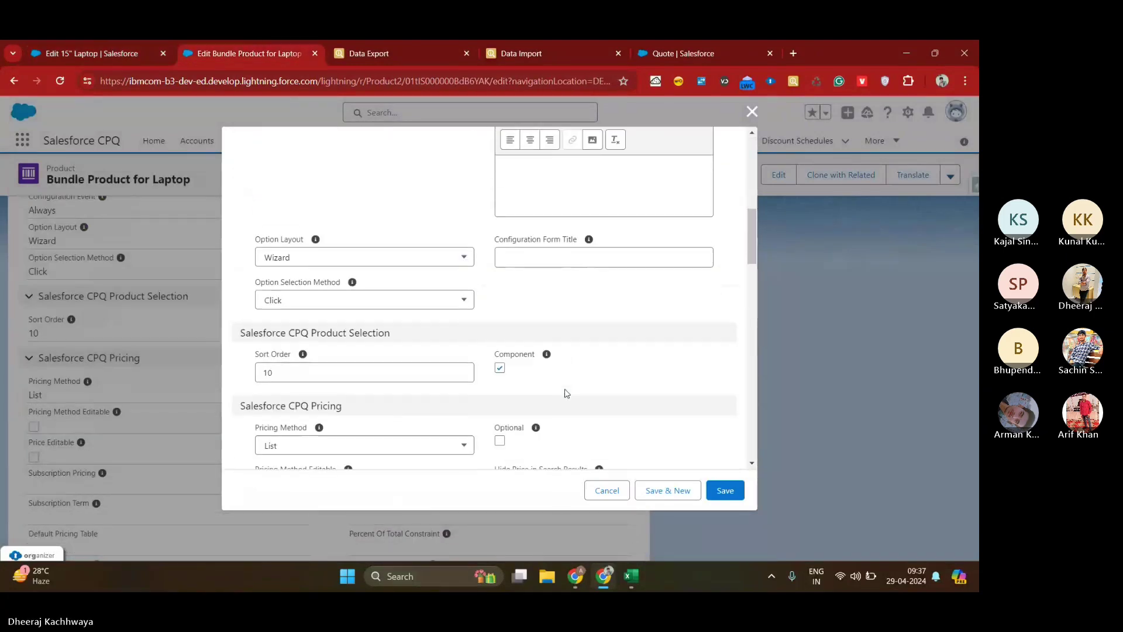
pyautogui.click(500, 368)
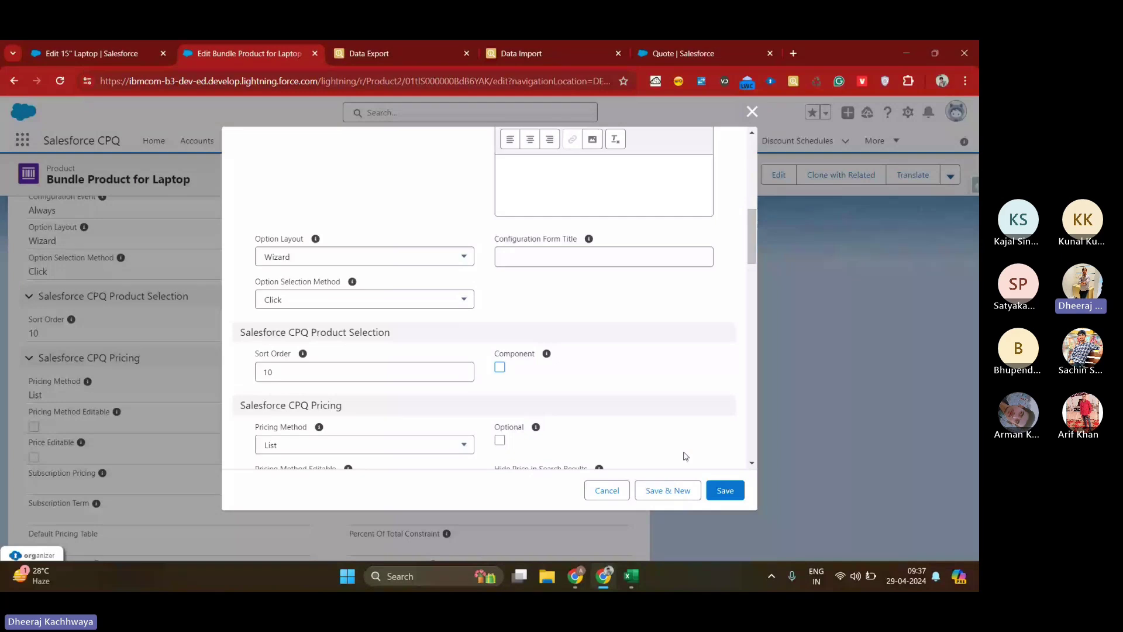
# Step: Reload the quote, save the edited 15" Laptop product, and check the Component setting on both product records
pyautogui.click(690, 53)
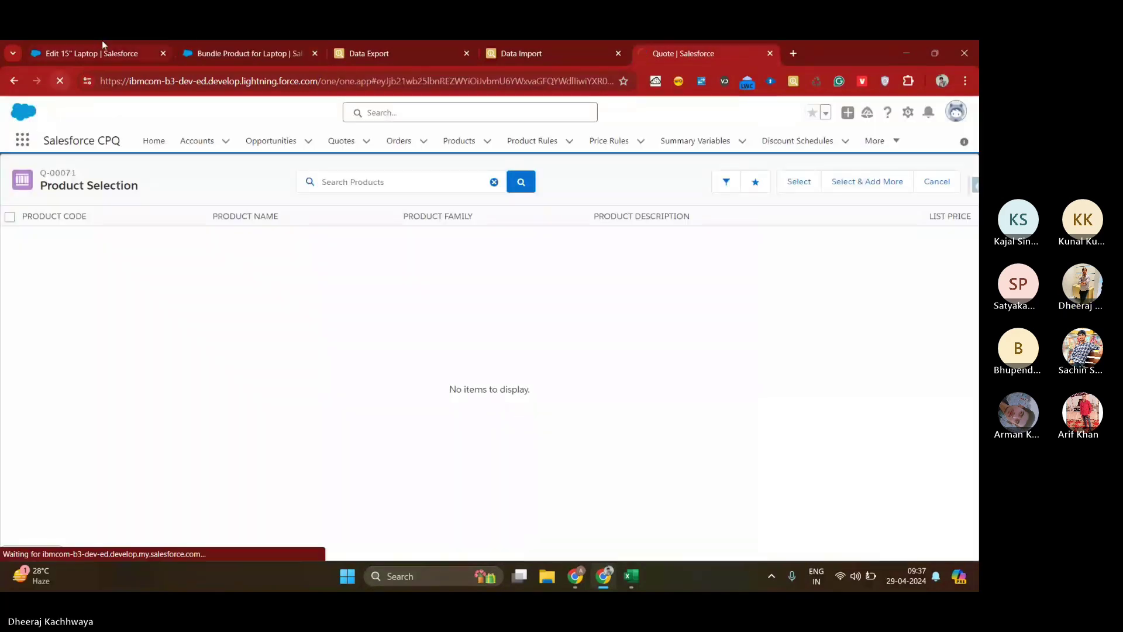
pyautogui.click(88, 53)
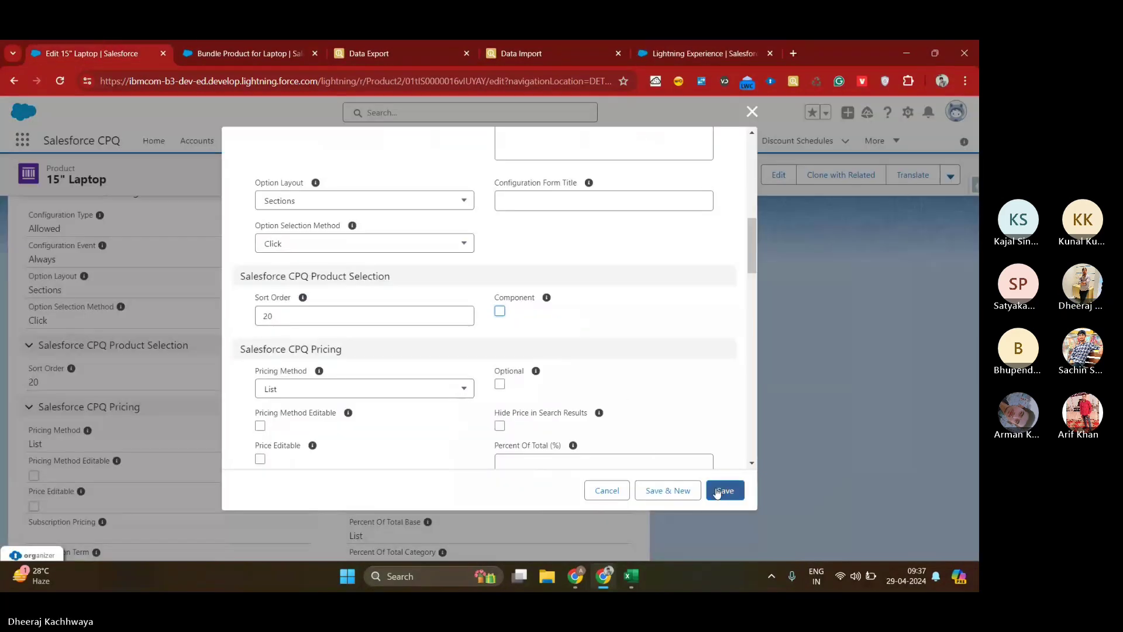
pyautogui.click(724, 490)
pyautogui.click(224, 51)
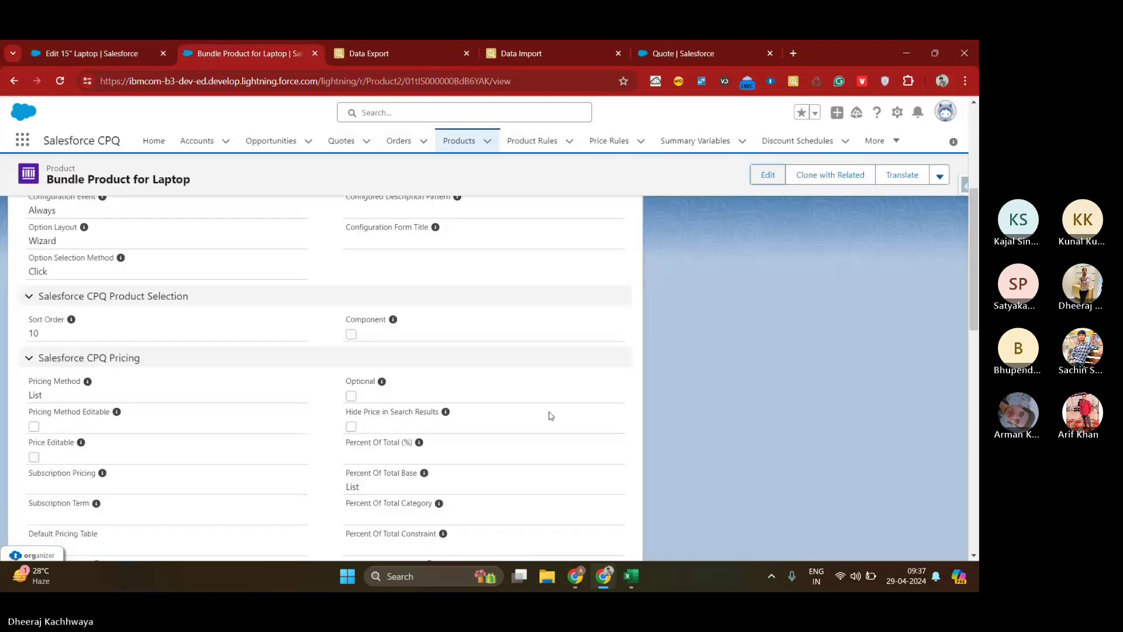
pyautogui.click(103, 52)
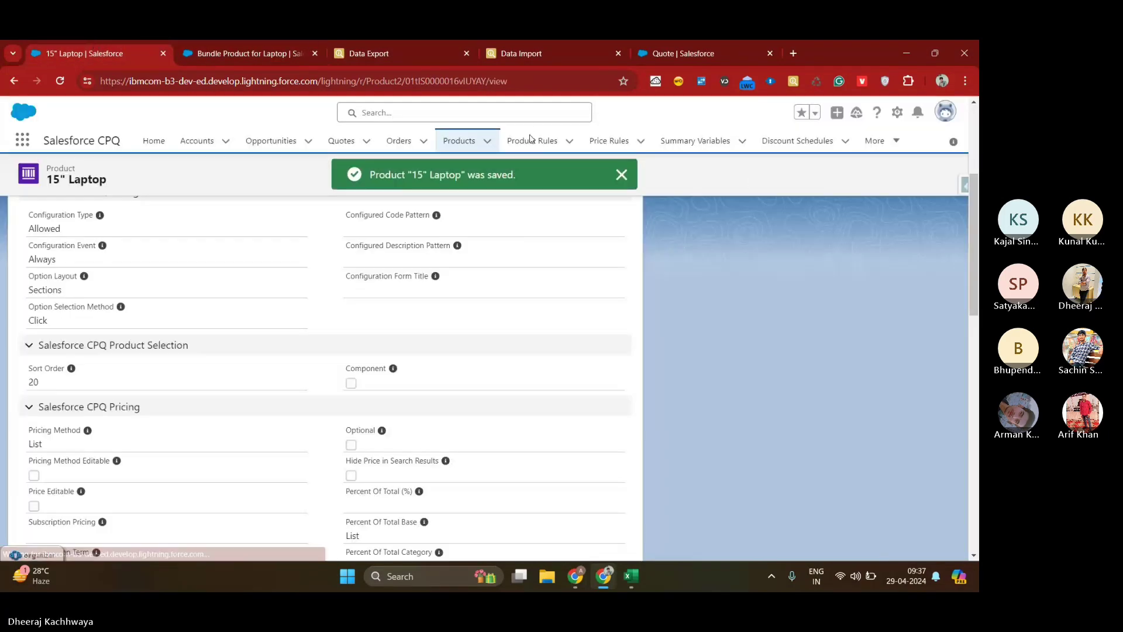
# Step: Open the quote's product selection to add products
pyautogui.click(703, 41)
pyautogui.click(508, 182)
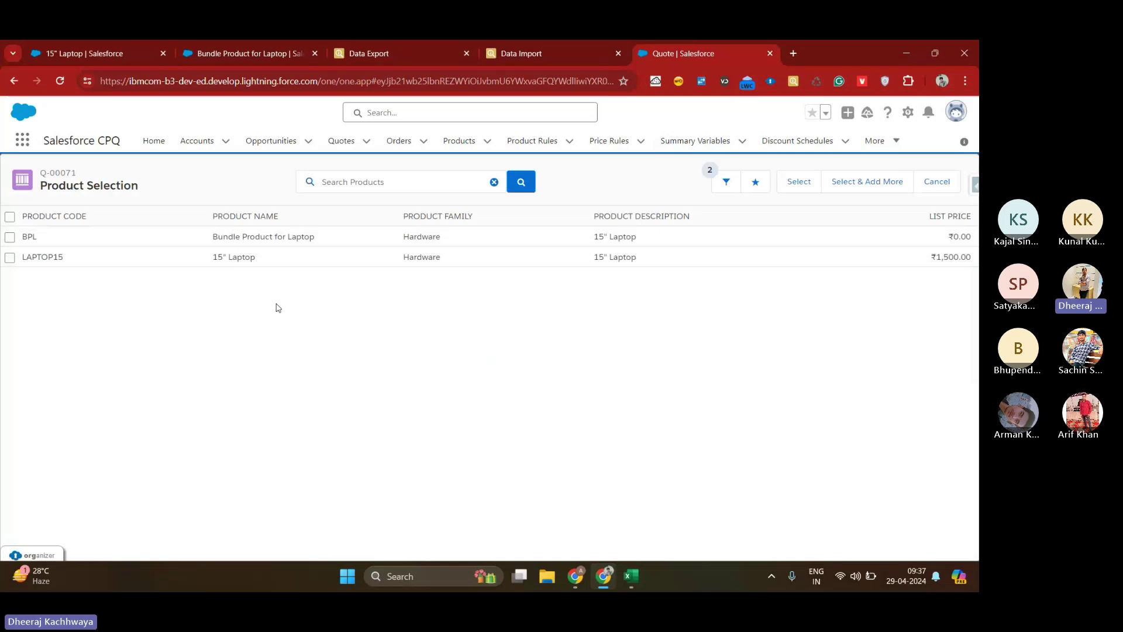
# Step: Examine the product selection and pricing settings on the 15" Laptop record, including its Pricing Method
pyautogui.click(134, 52)
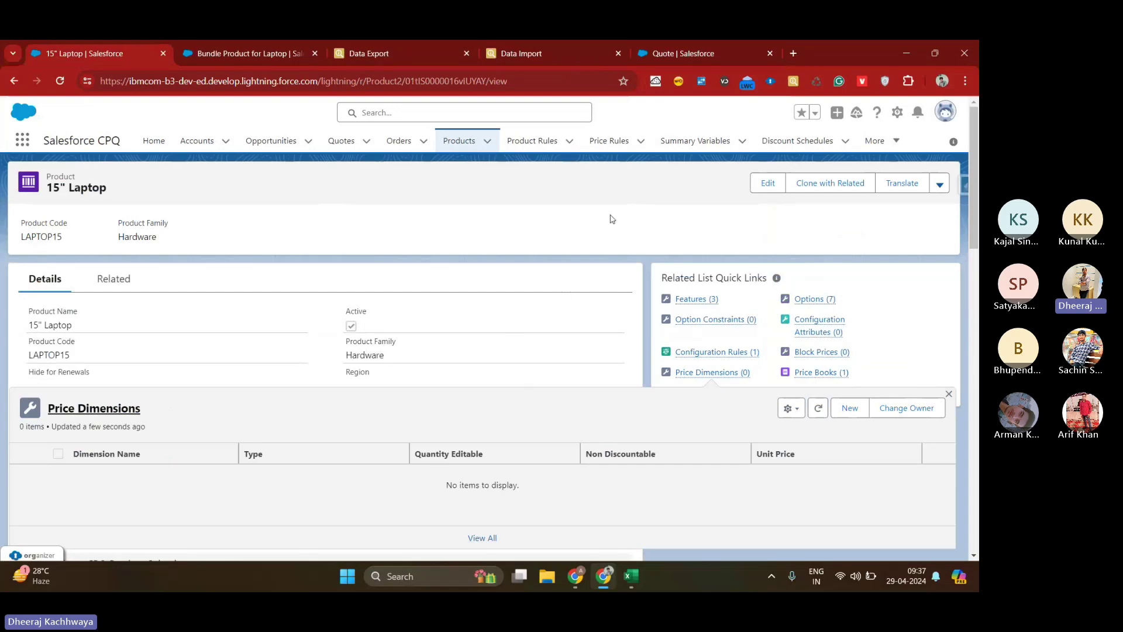
pyautogui.scroll(-5, 622, 206)
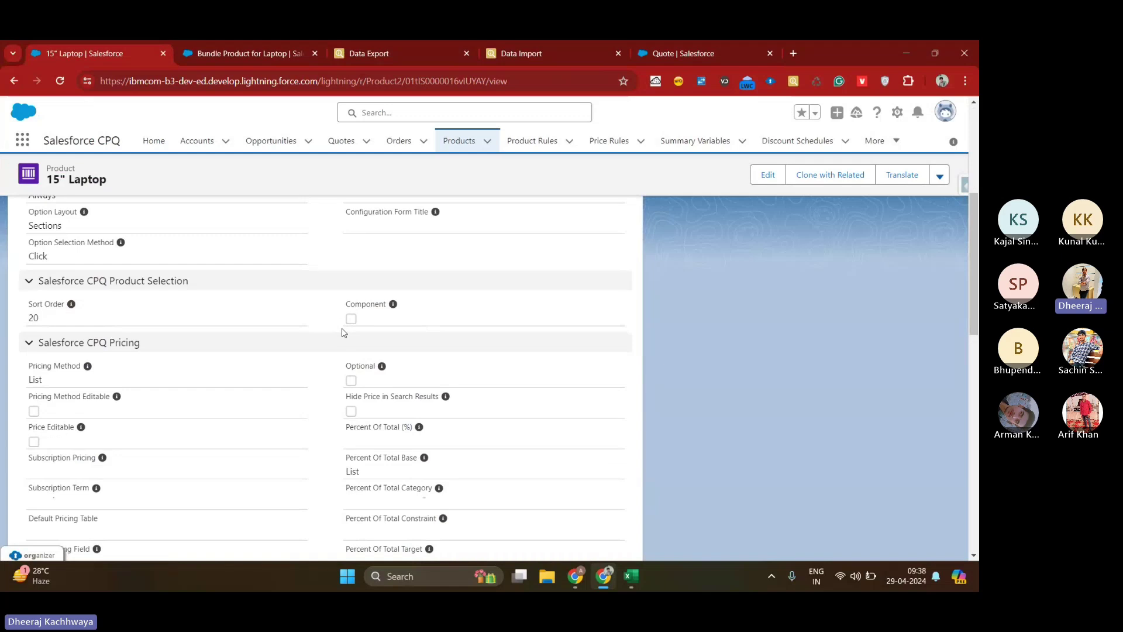
pyautogui.scroll(-1, 343, 332)
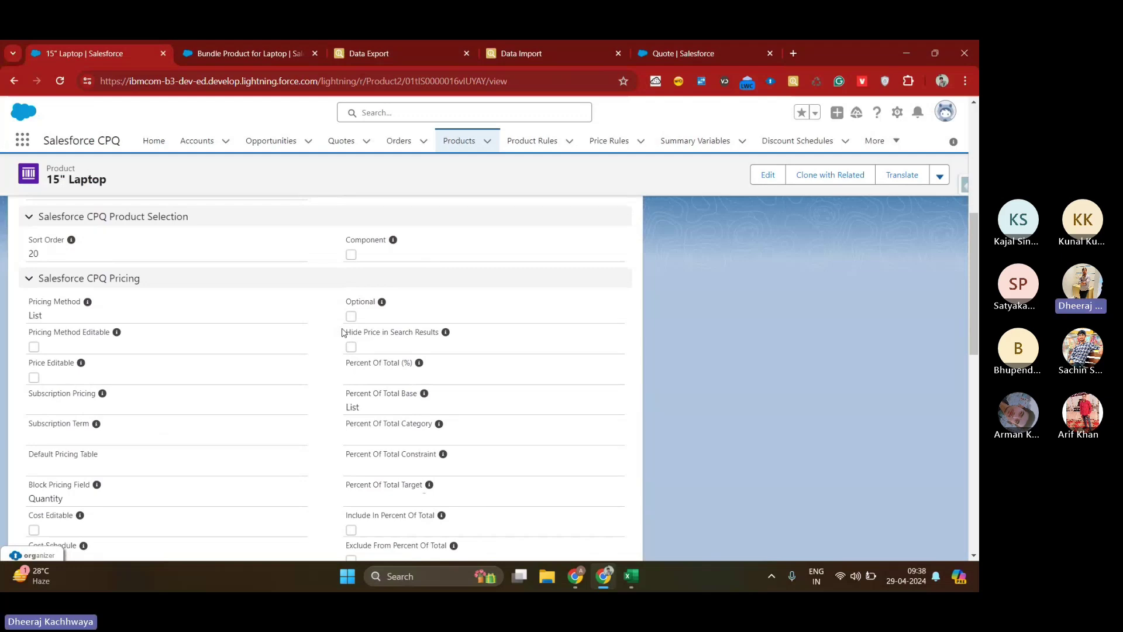
pyautogui.scroll(1, 343, 332)
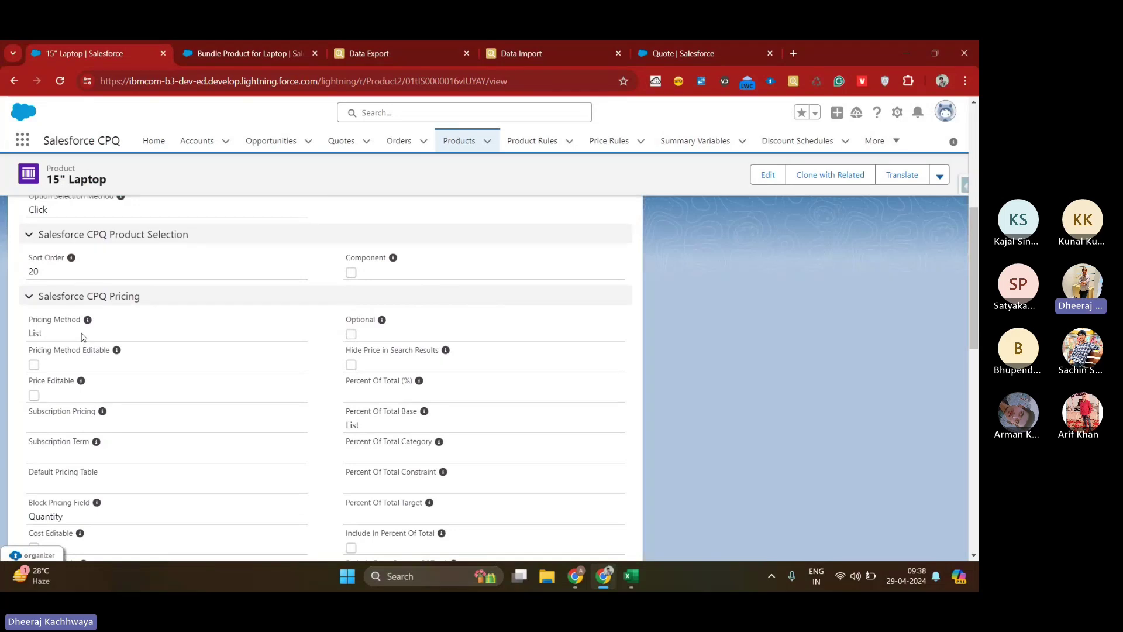
pyautogui.click(756, 177)
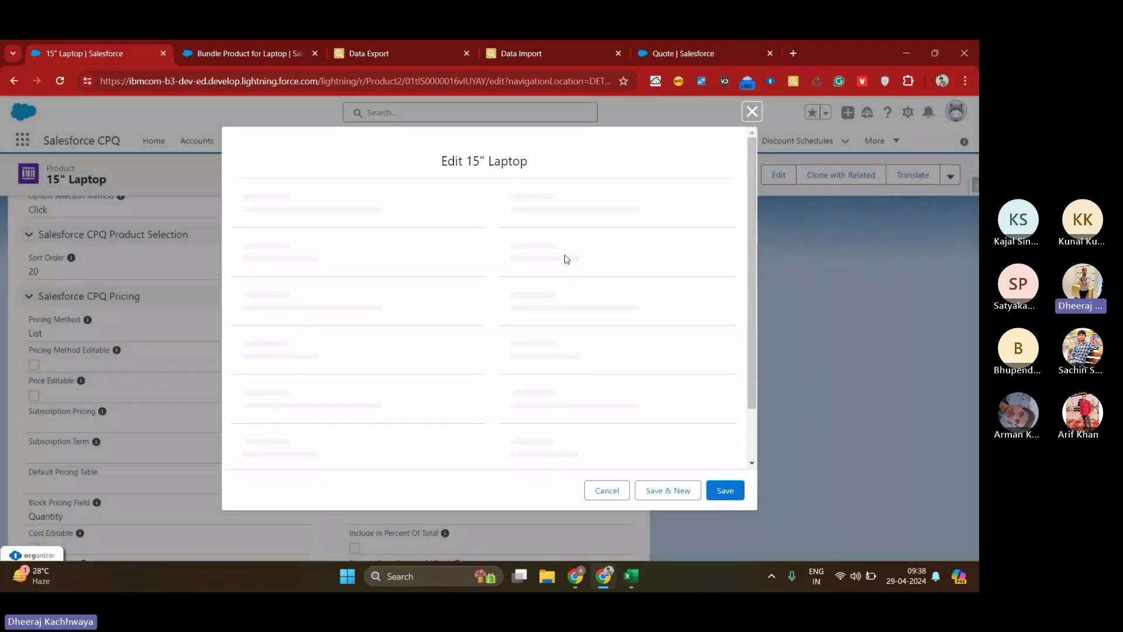
pyautogui.scroll(-10, 452, 367)
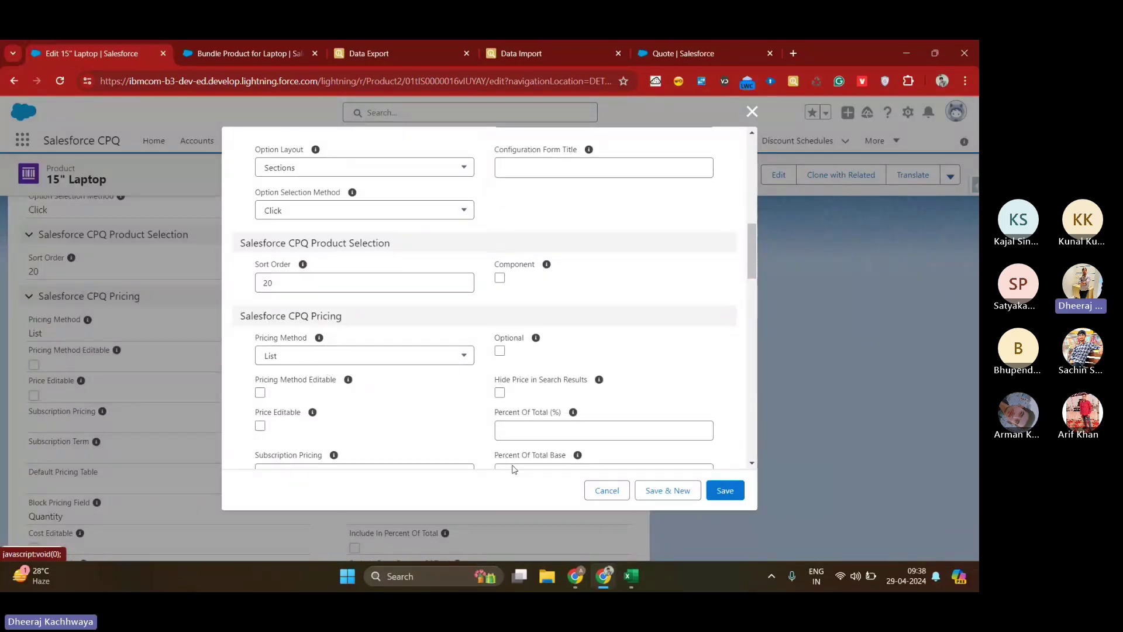
pyautogui.click(607, 490)
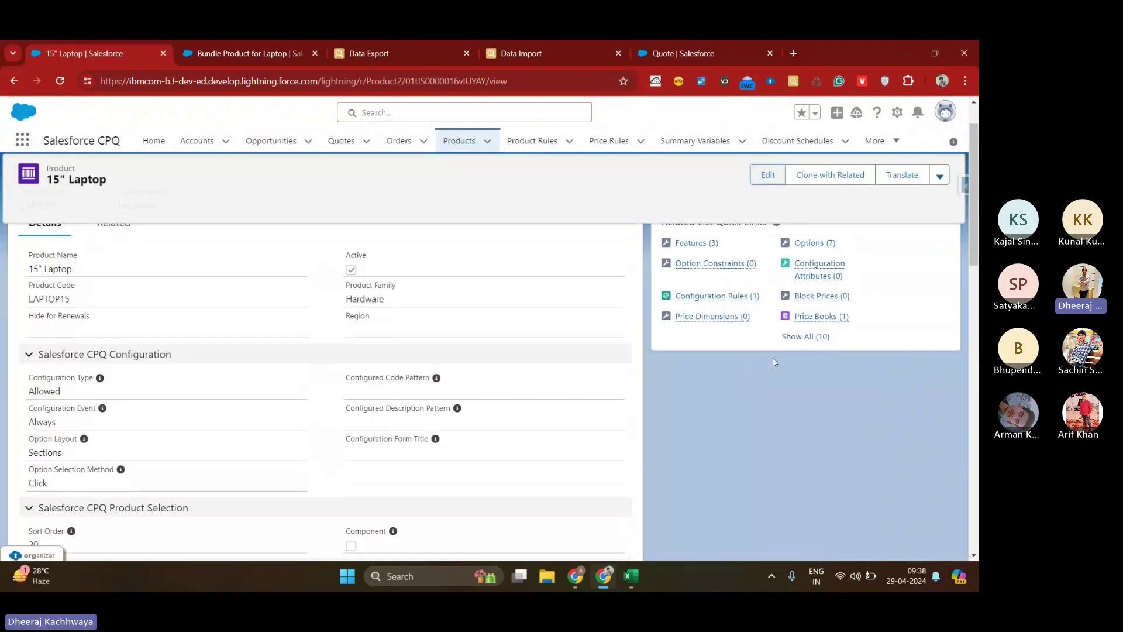
# Step: Compare the 15" Laptop's Standard Price Book list price with its list price in the quote's product selection
pyautogui.moveTo(841, 320)
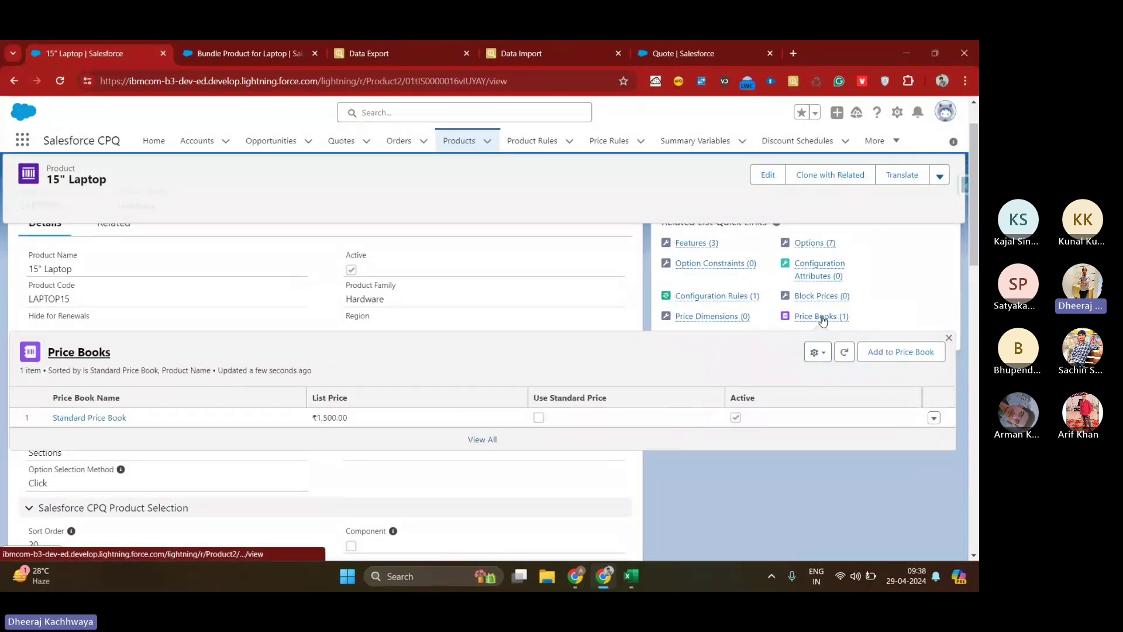
pyautogui.click(702, 44)
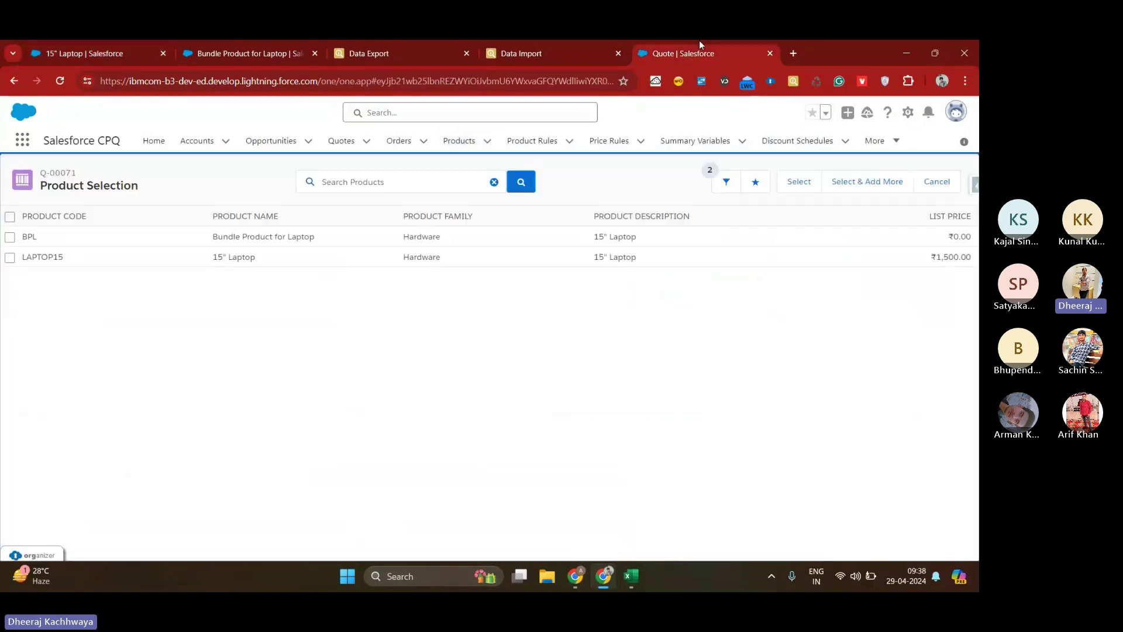
pyautogui.doubleClick(945, 258)
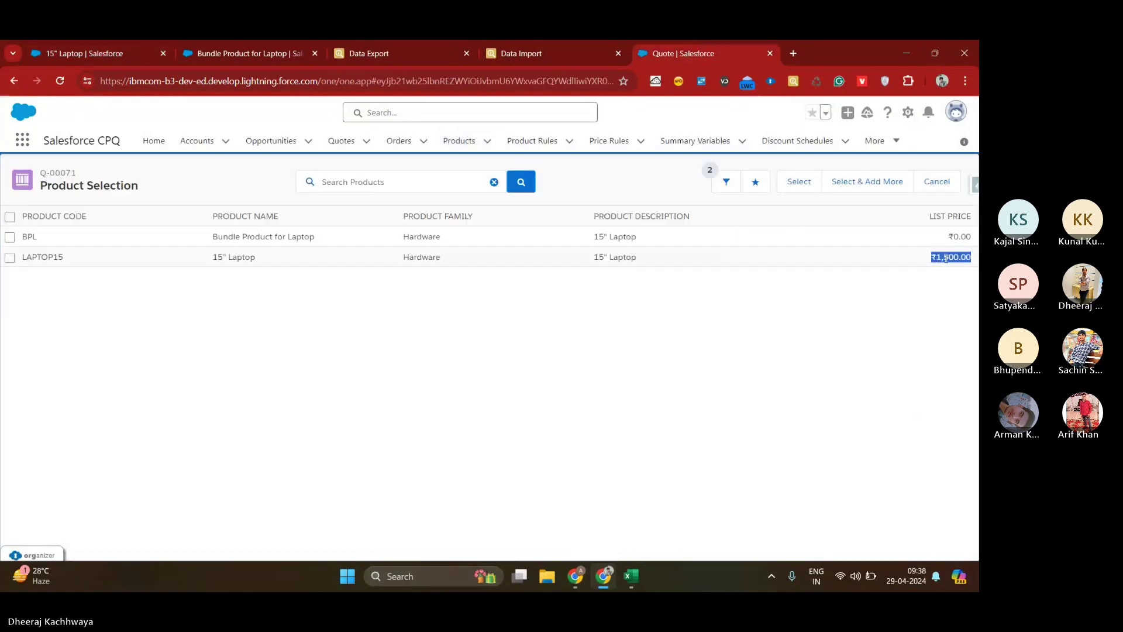
pyautogui.click(135, 53)
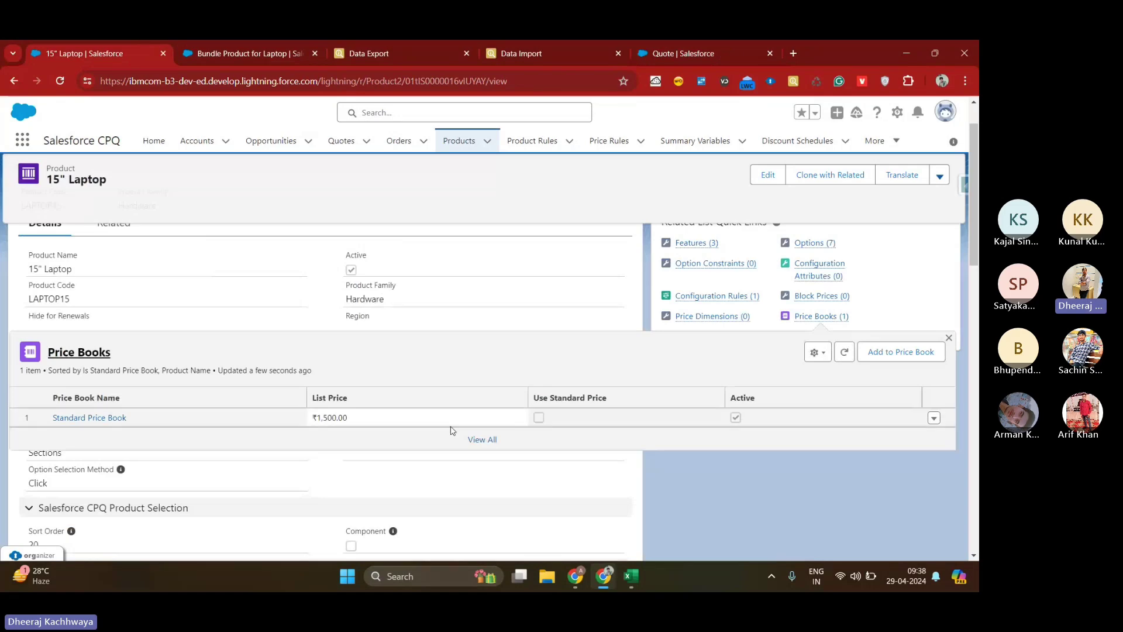
# Step: Set the Pricing Method of the 15" Laptop product to Cost and save the product
pyautogui.click(766, 177)
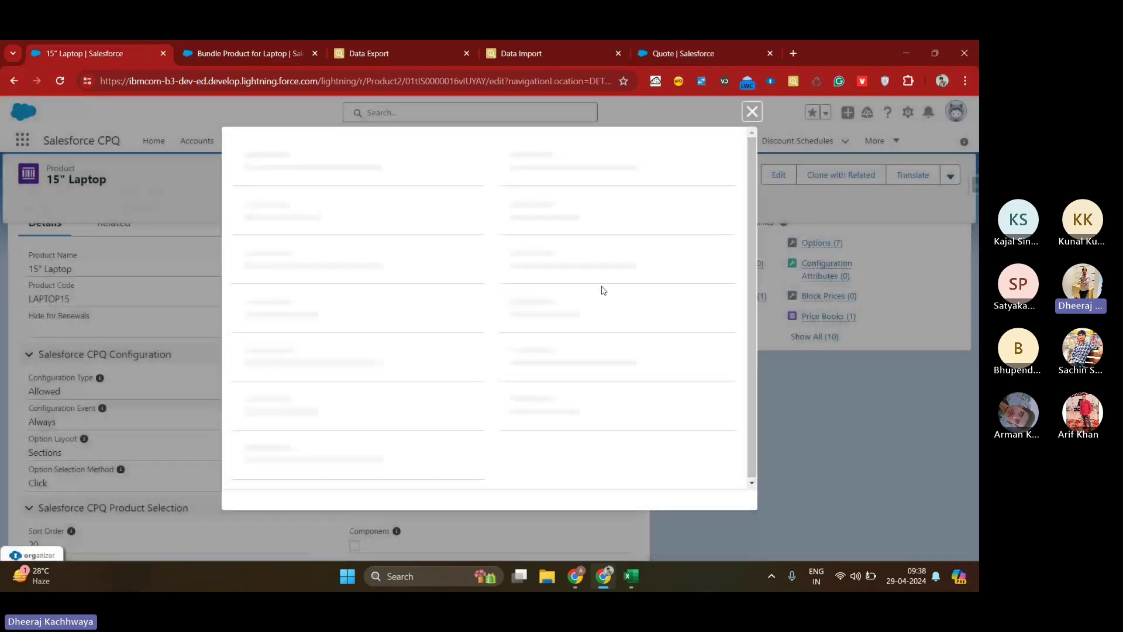
pyautogui.scroll(-10, 461, 335)
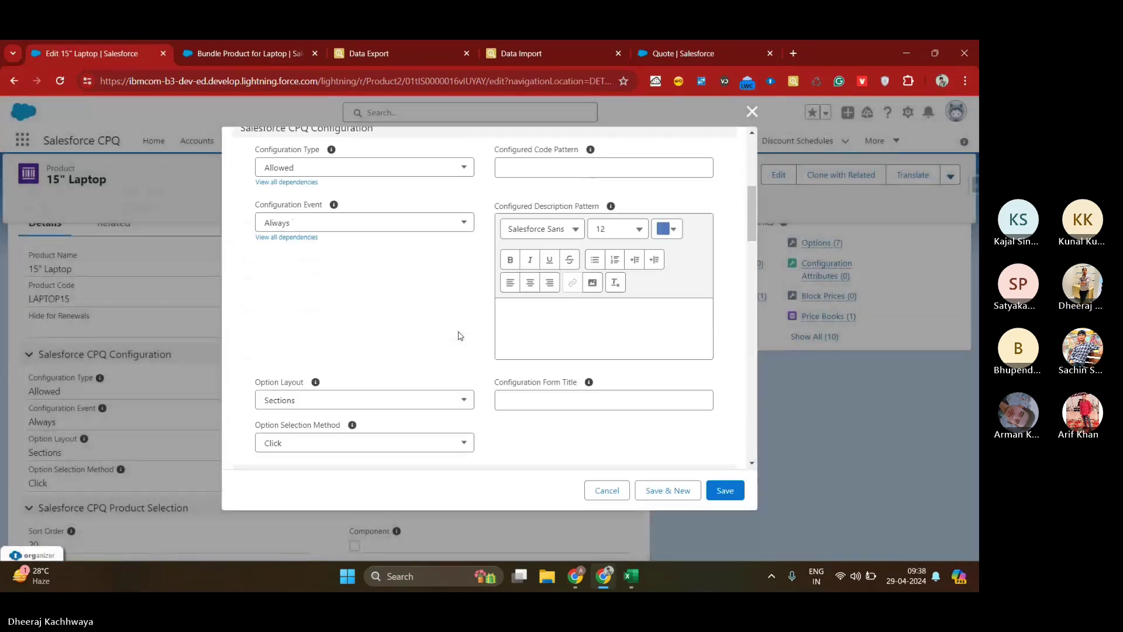
pyautogui.scroll(-2, 460, 336)
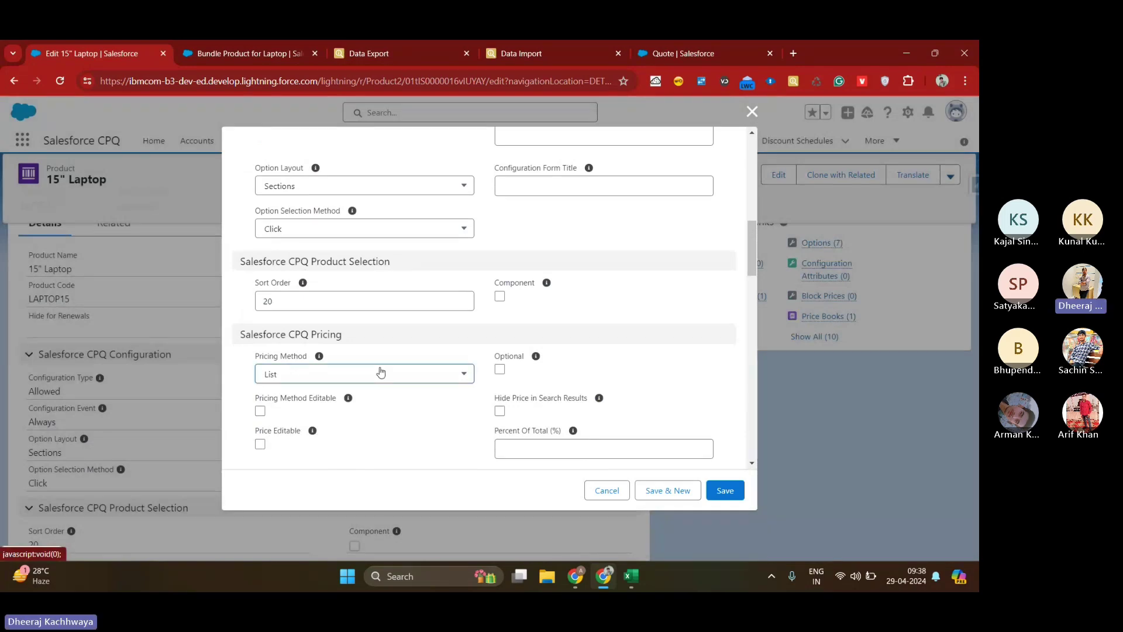
pyautogui.click(381, 372)
pyautogui.click(348, 407)
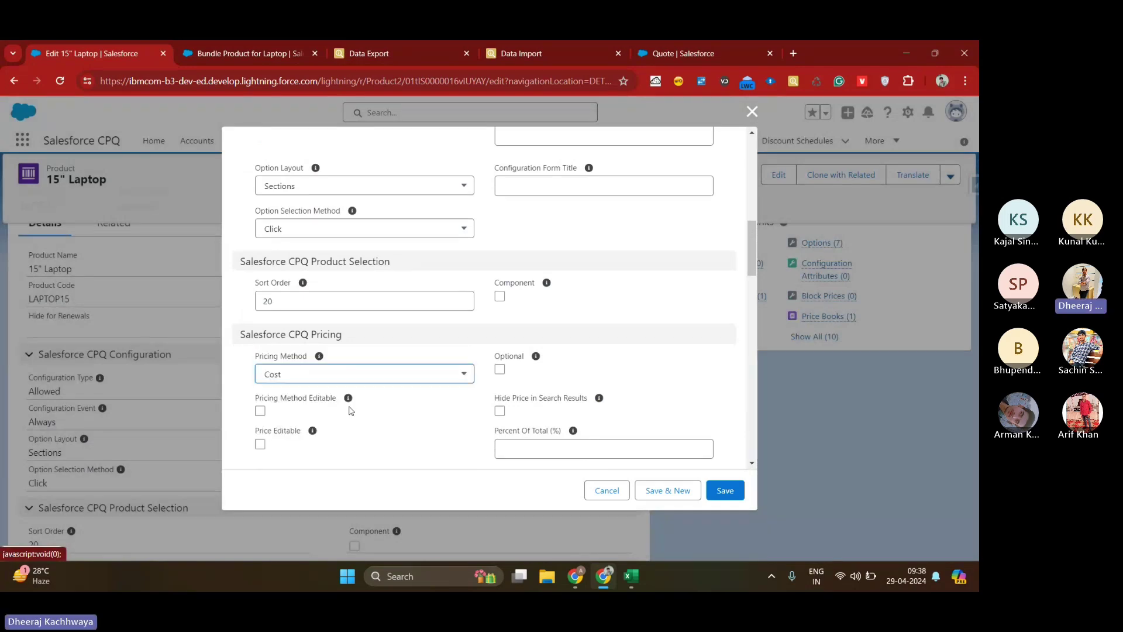
pyautogui.click(721, 493)
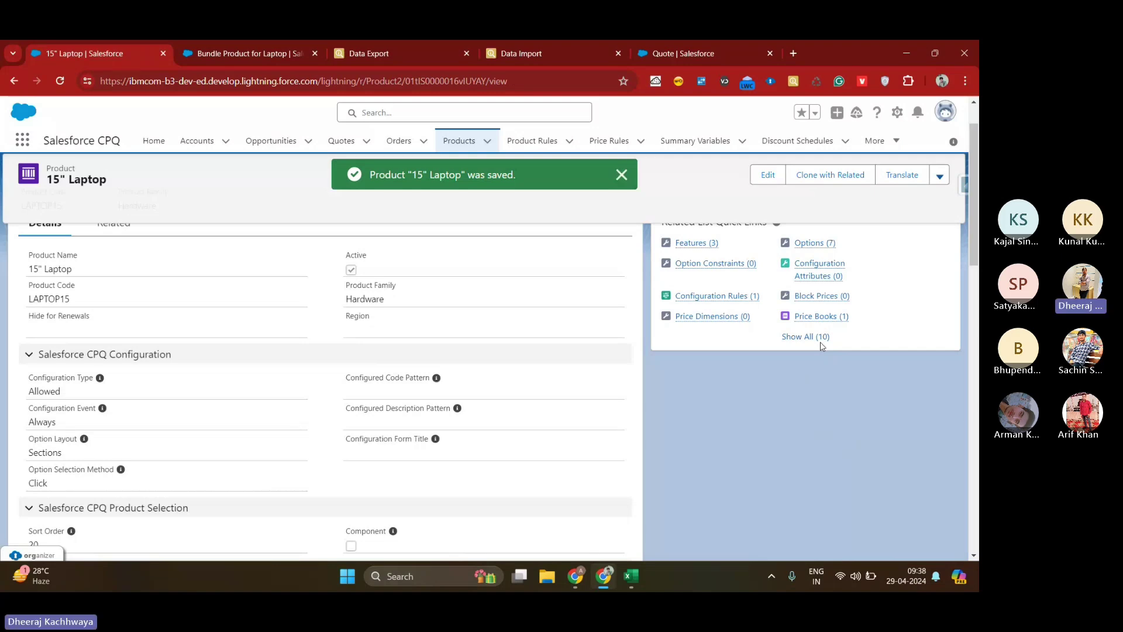
# Step: Show all related lists of the 15" Laptop product and view its Costs entry
pyautogui.click(822, 339)
pyautogui.moveTo(686, 340)
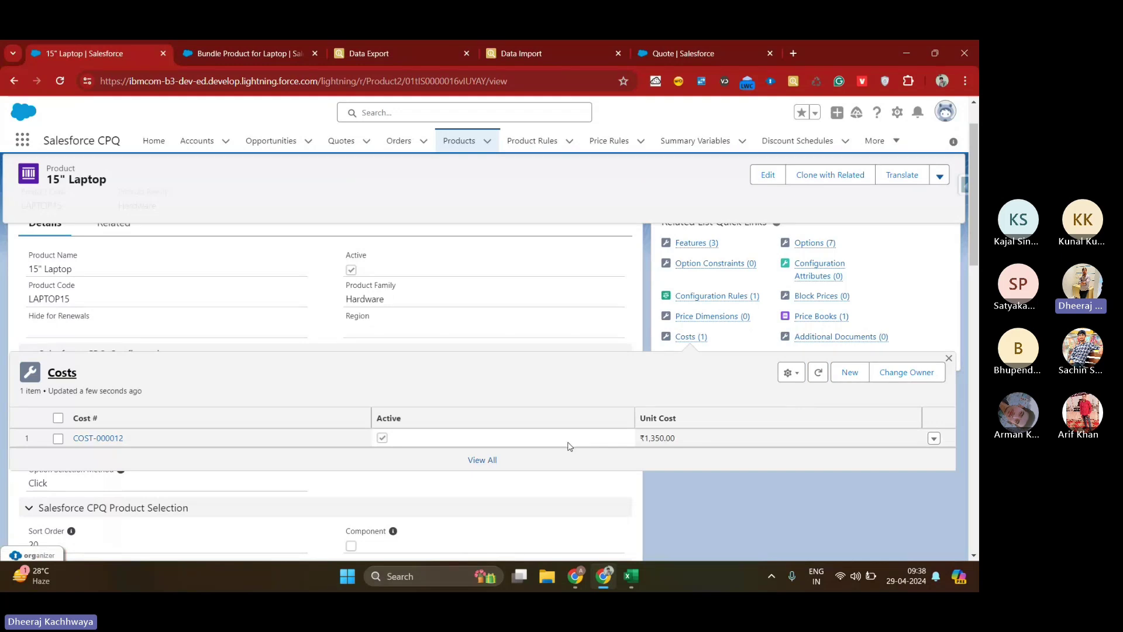
# Step: Reload the quote and select the 15" Laptop product to add, opening its configuration
pyautogui.click(696, 53)
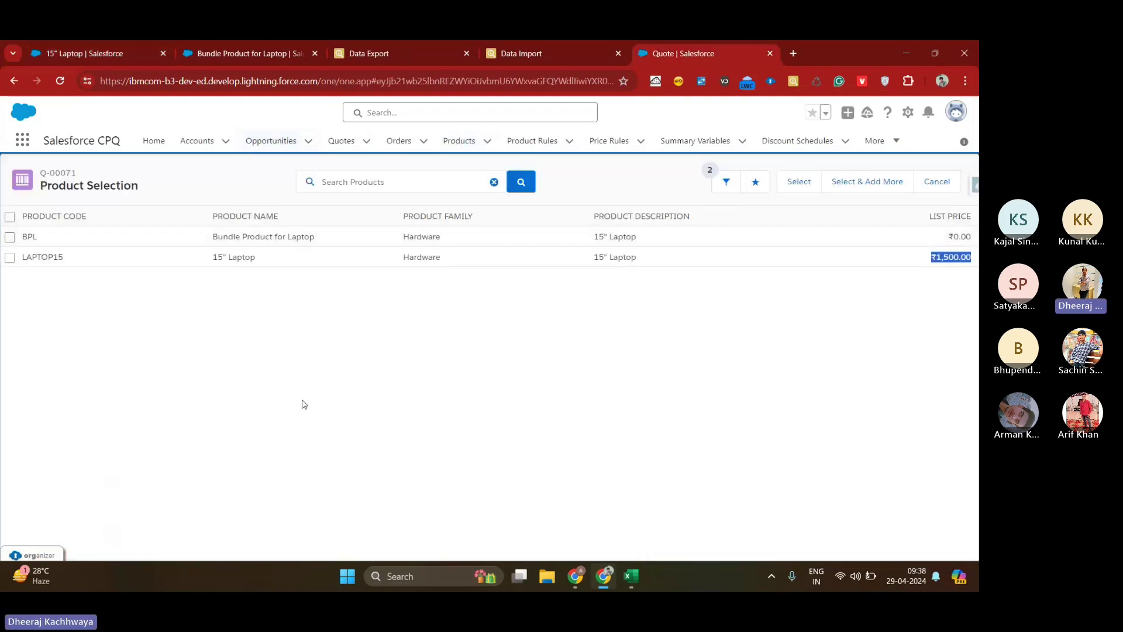
pyautogui.press('F5')
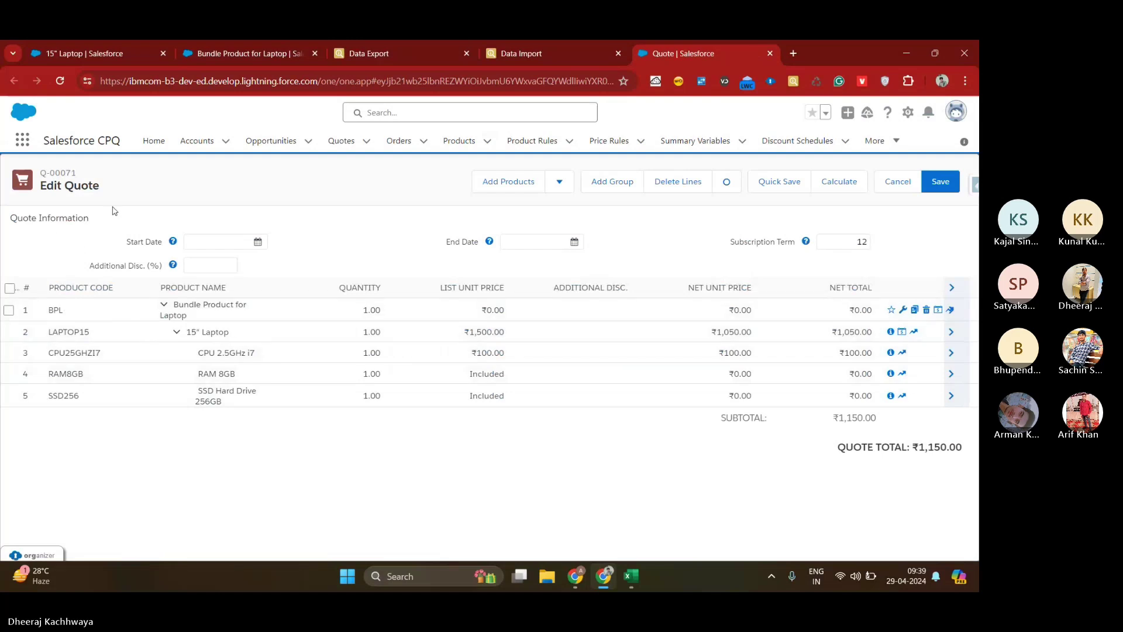
pyautogui.click(510, 175)
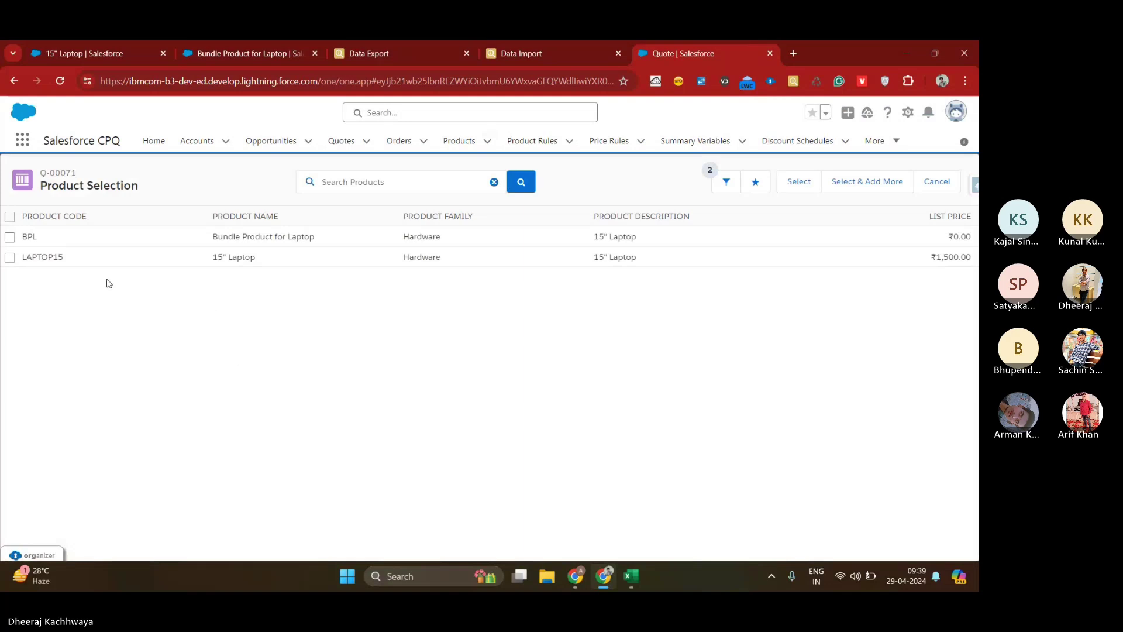
pyautogui.click(9, 257)
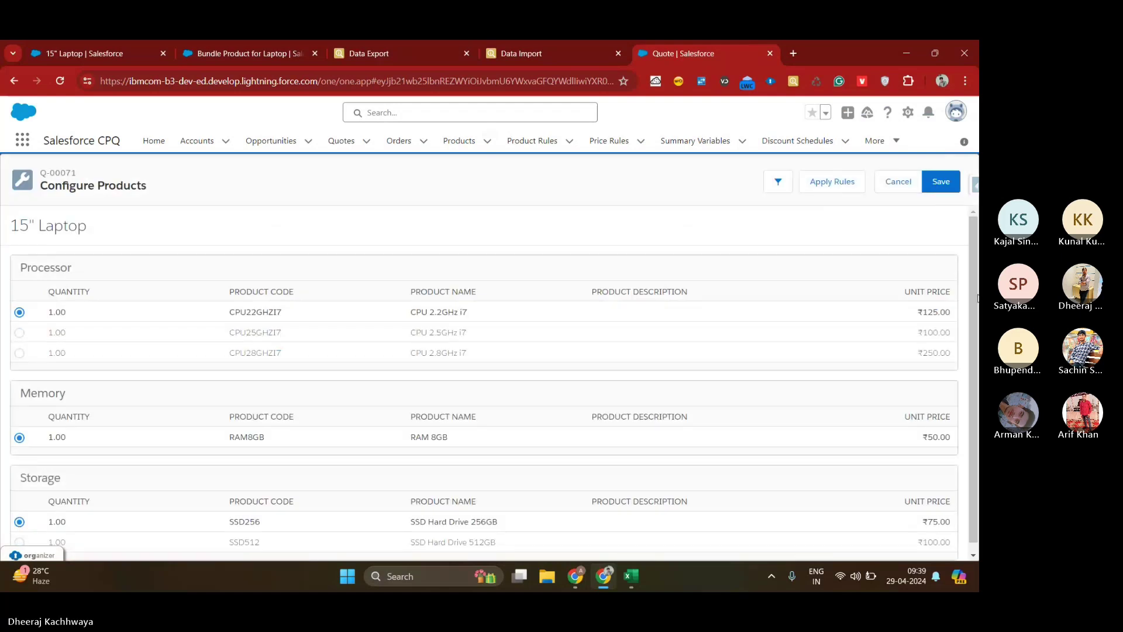
# Step: Save the 15" Laptop's default configuration to the quote lines and open the product's cost record to check its unit cost
pyautogui.click(942, 185)
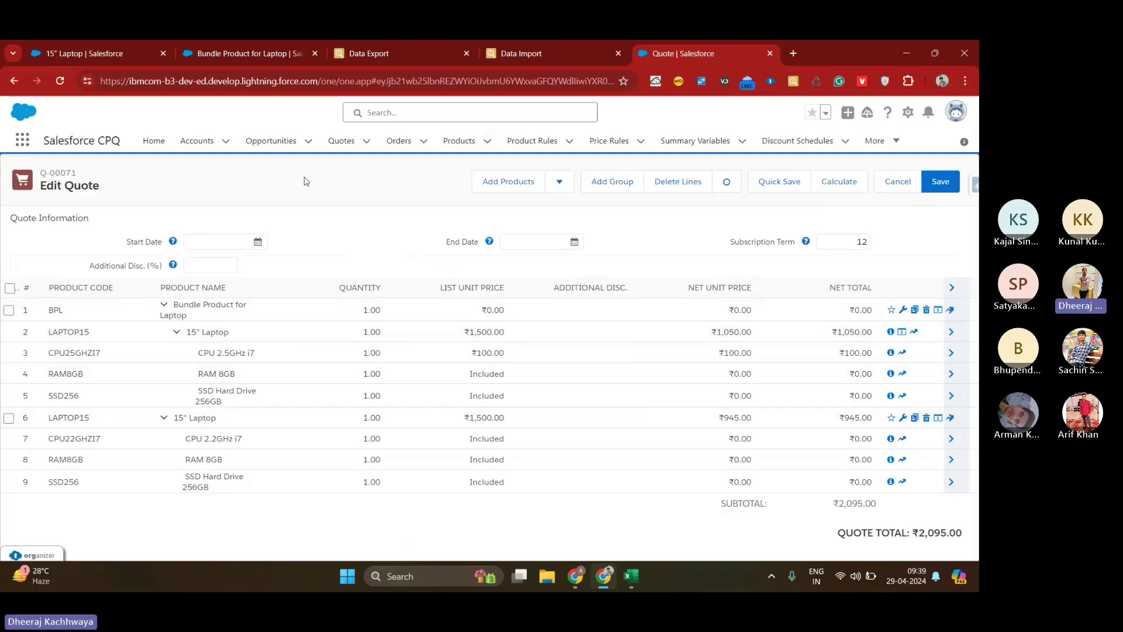
pyautogui.click(133, 41)
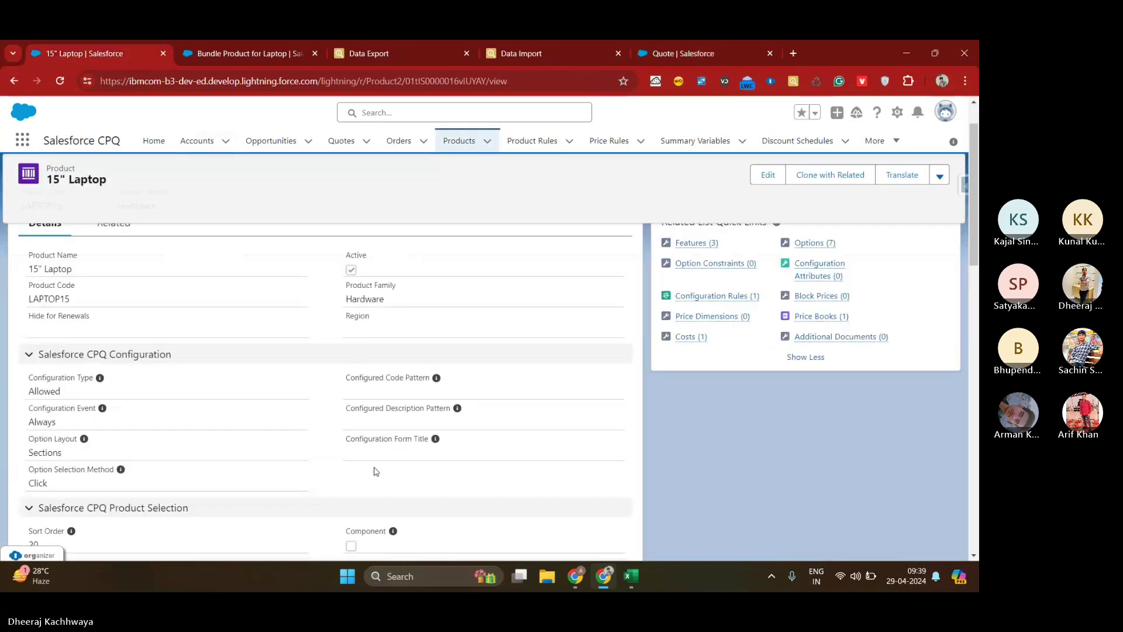
pyautogui.scroll(-3, 376, 471)
pyautogui.scroll(5, 376, 468)
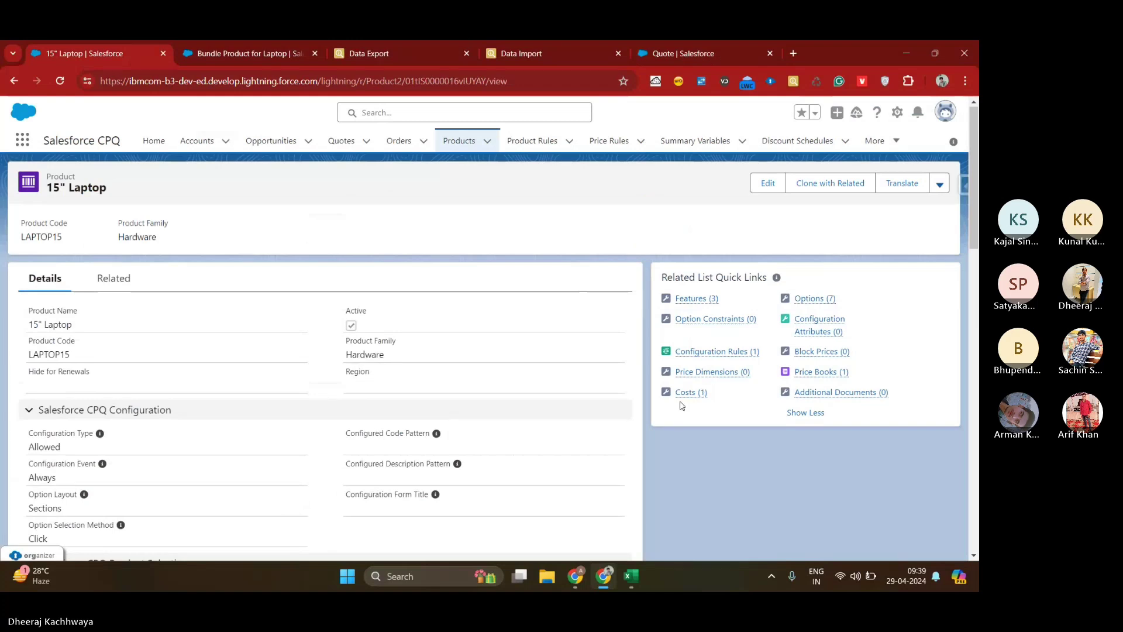
pyautogui.moveTo(687, 392)
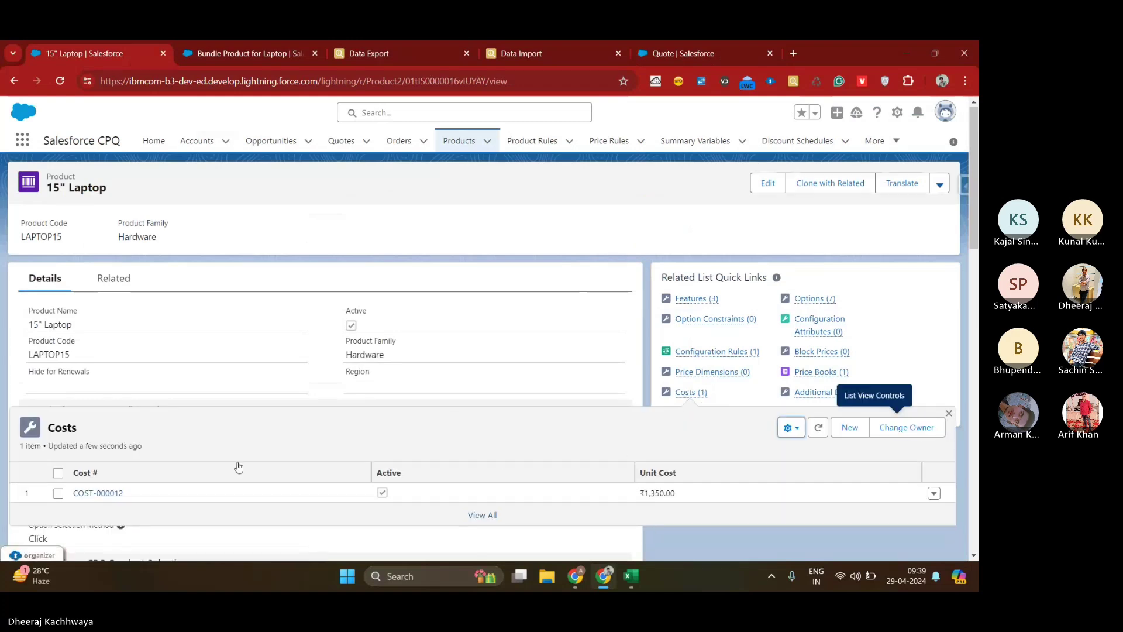
pyautogui.click(101, 493)
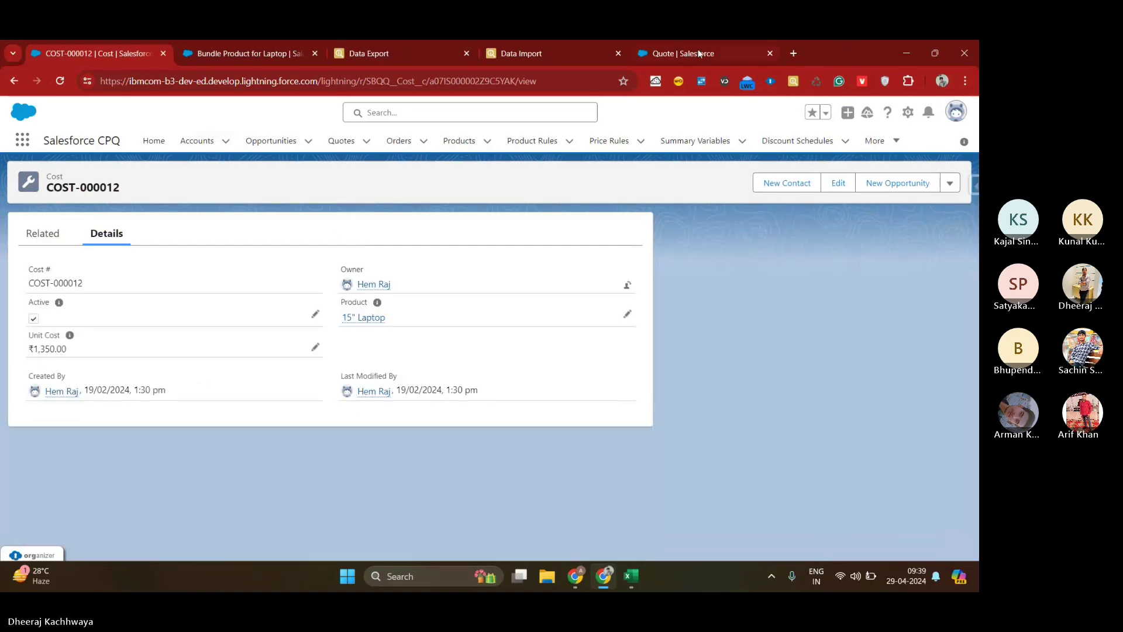
# Step: Delete the Bundle Product for Laptop line from the reloaded quote and add the 15" Laptop with its default configuration
pyautogui.click(678, 47)
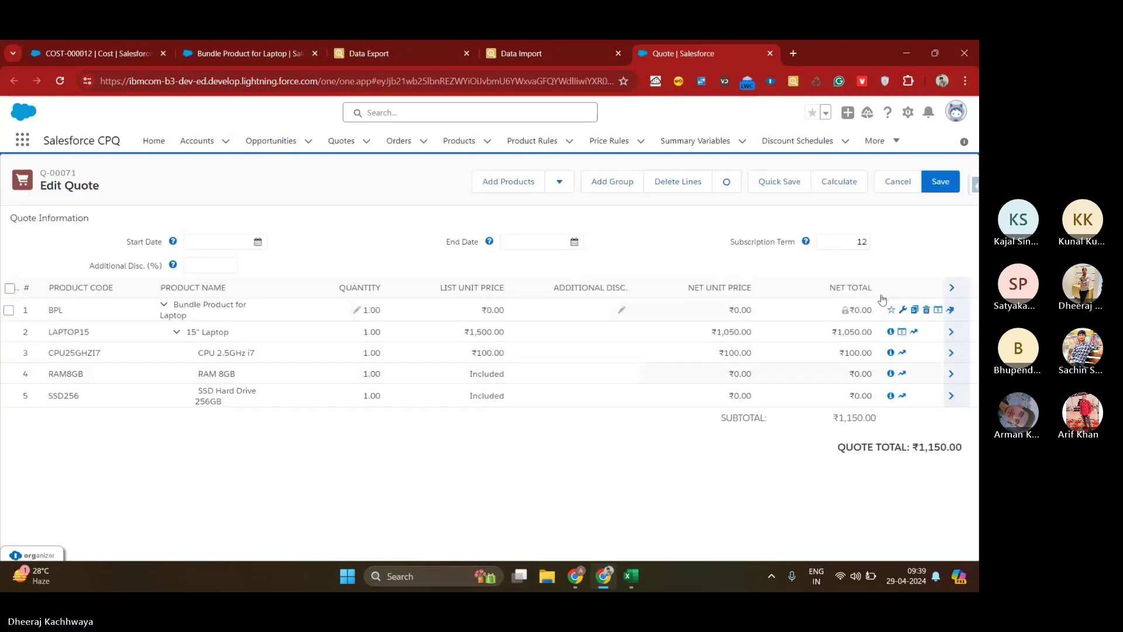
pyautogui.click(926, 310)
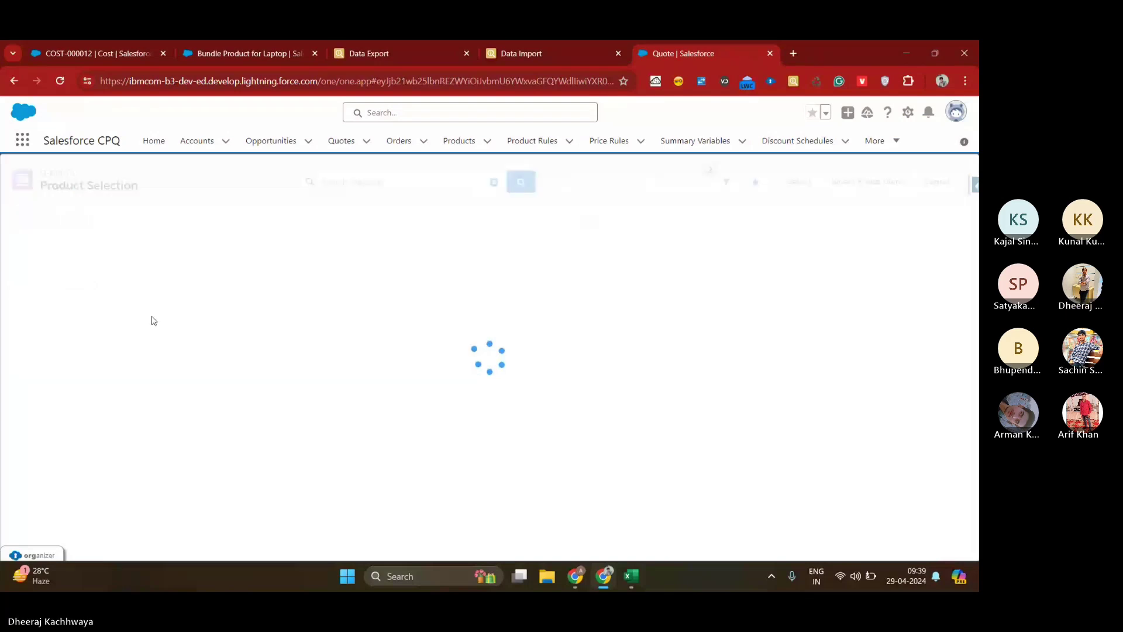
pyautogui.click(790, 187)
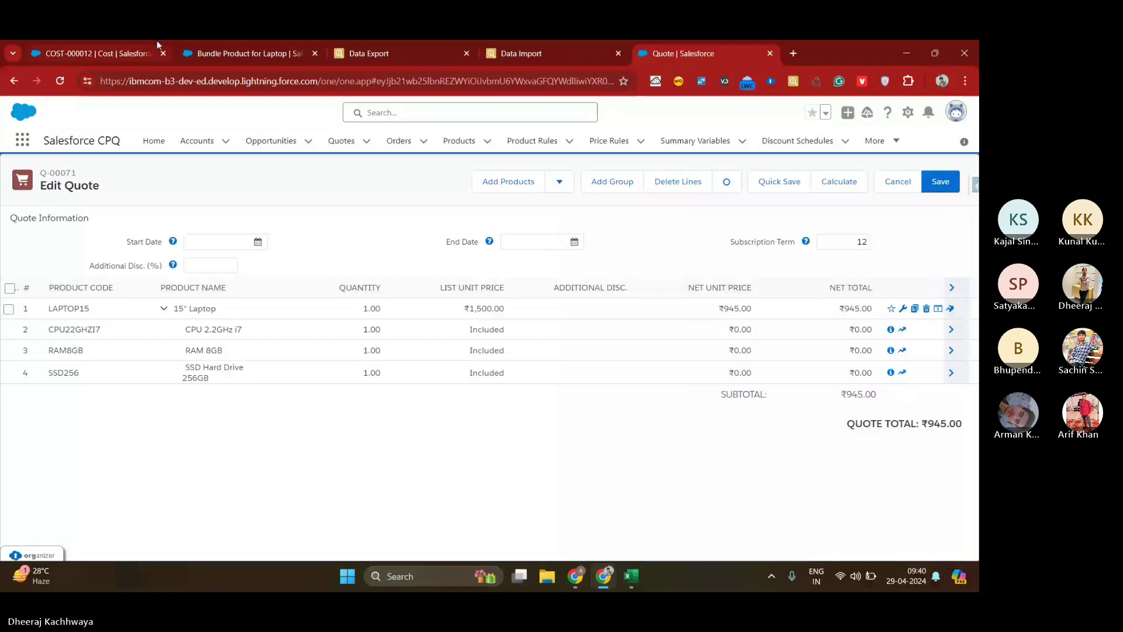
# Step: Check the 15" Laptop product's Pricing Method and expand its related lists to find Costs
pyautogui.click(117, 47)
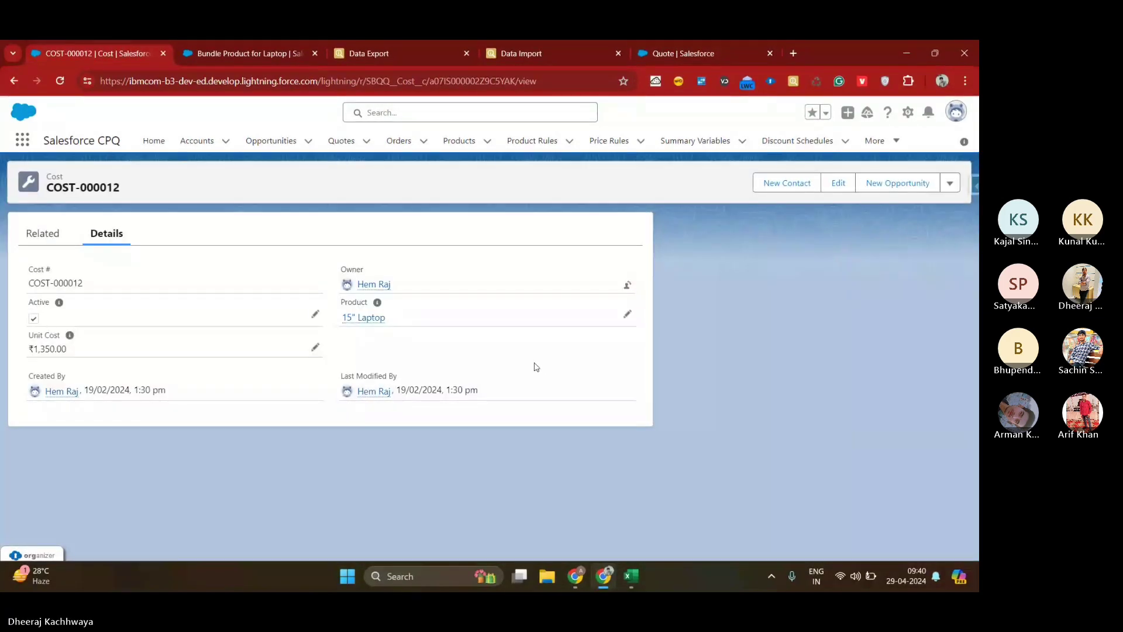
pyautogui.click(362, 317)
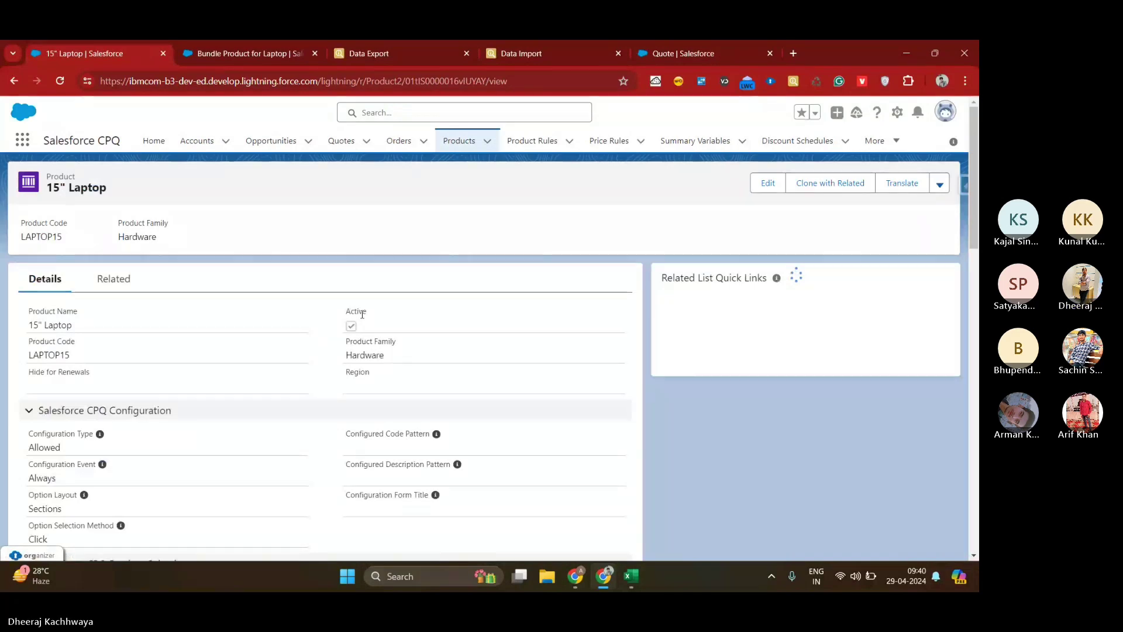
pyautogui.scroll(-4, 362, 316)
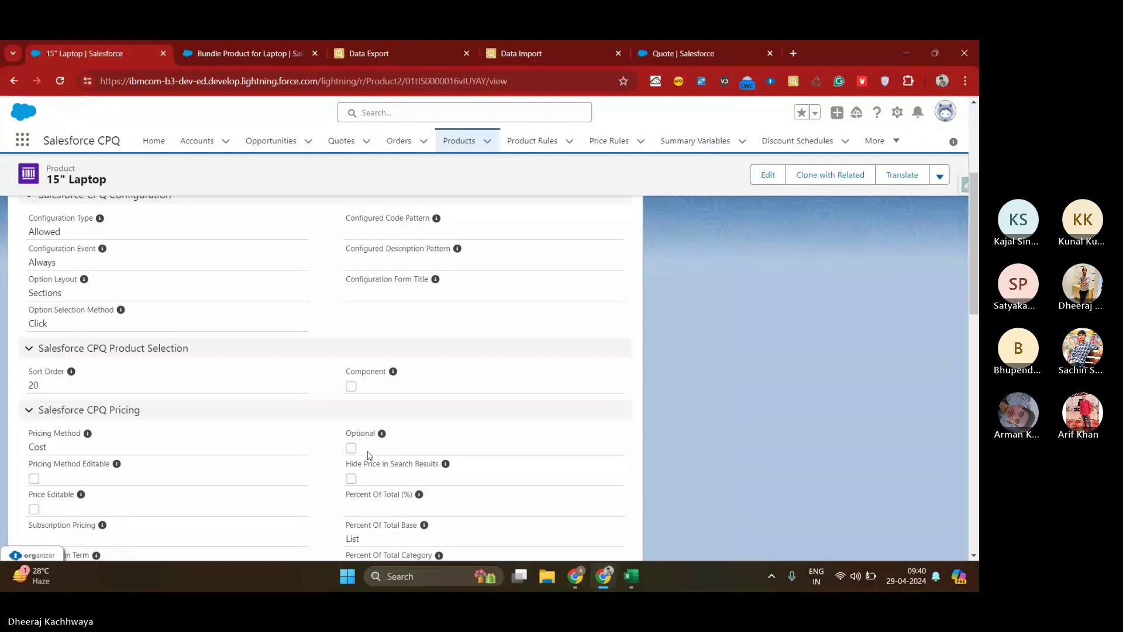
pyautogui.scroll(4, 369, 455)
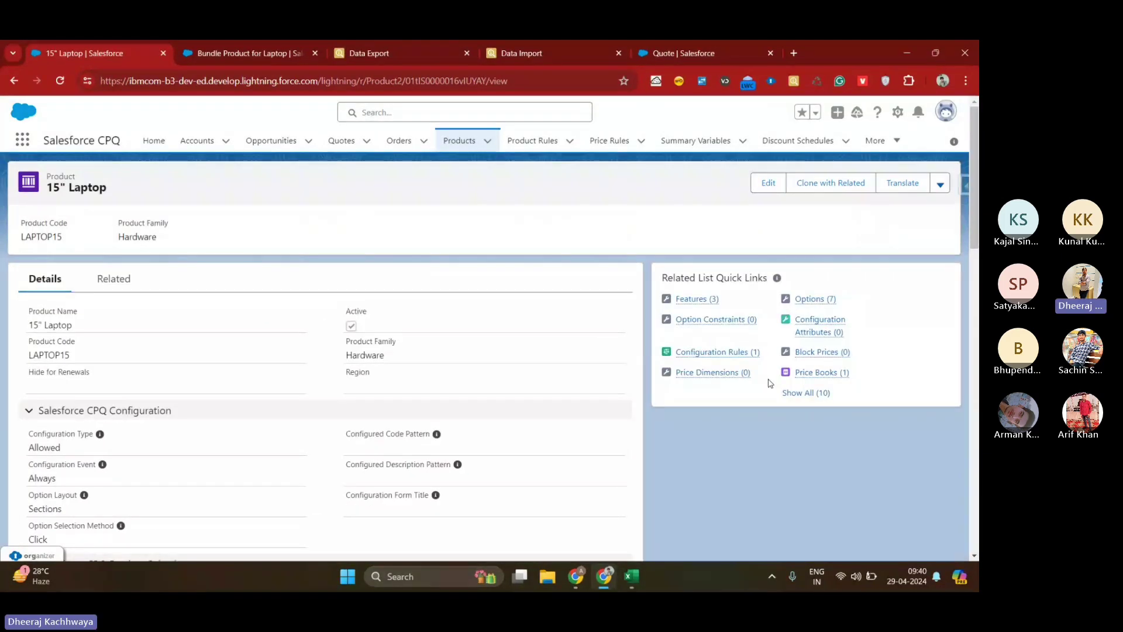
pyautogui.click(796, 392)
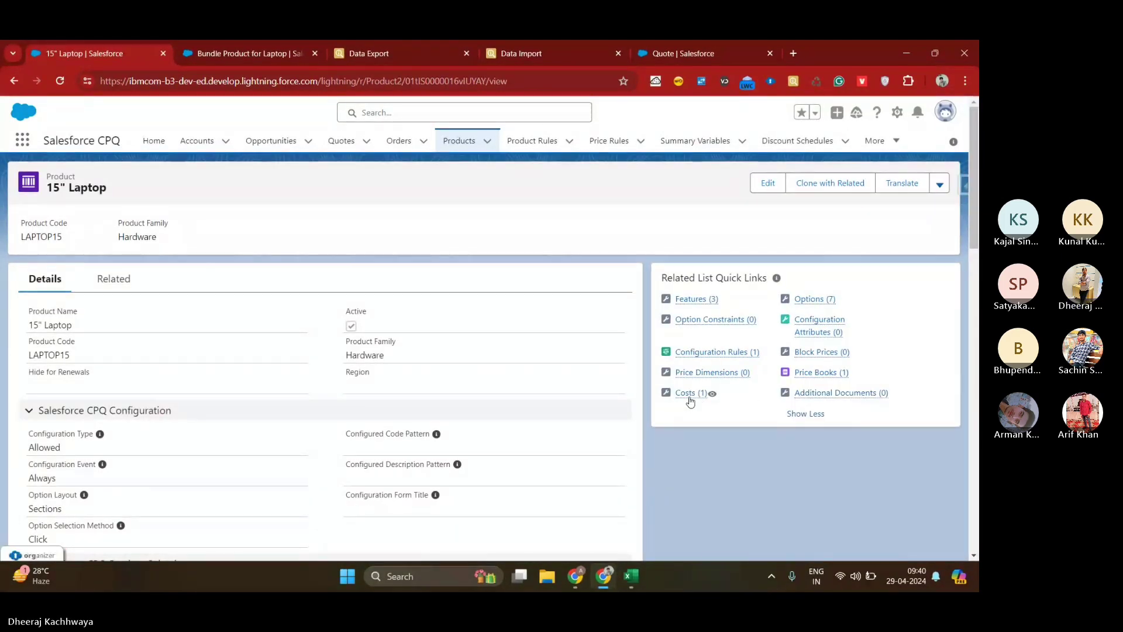
pyautogui.moveTo(690, 400)
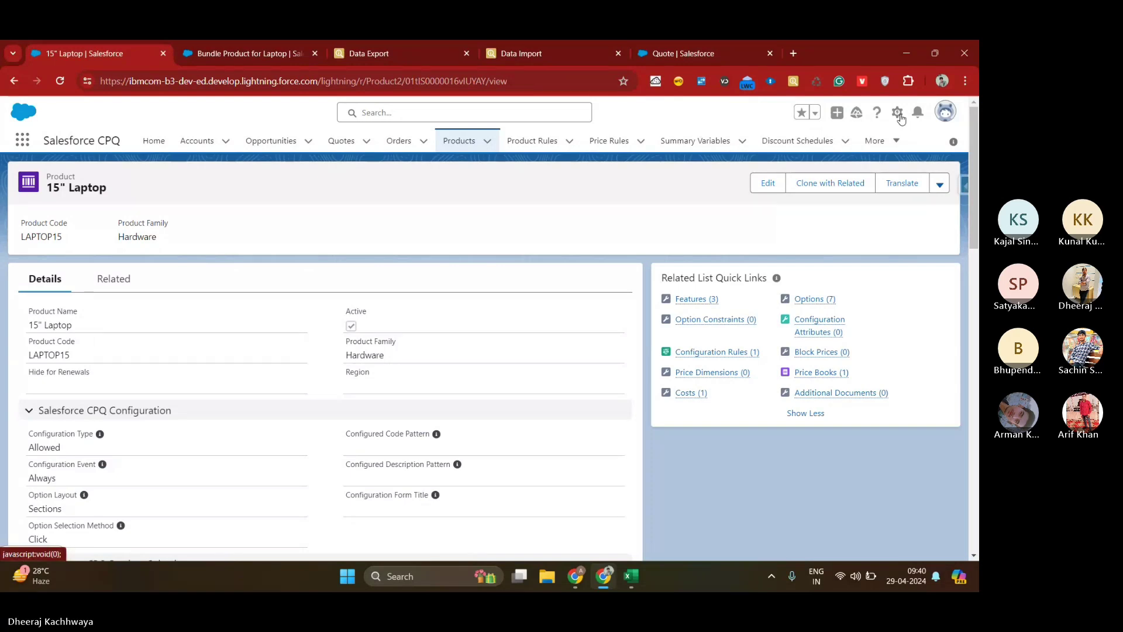
# Step: Search Setup for "installed" and open Installed Packages, dismissing the new Setup domain notice
pyautogui.click(896, 112)
pyautogui.click(851, 145)
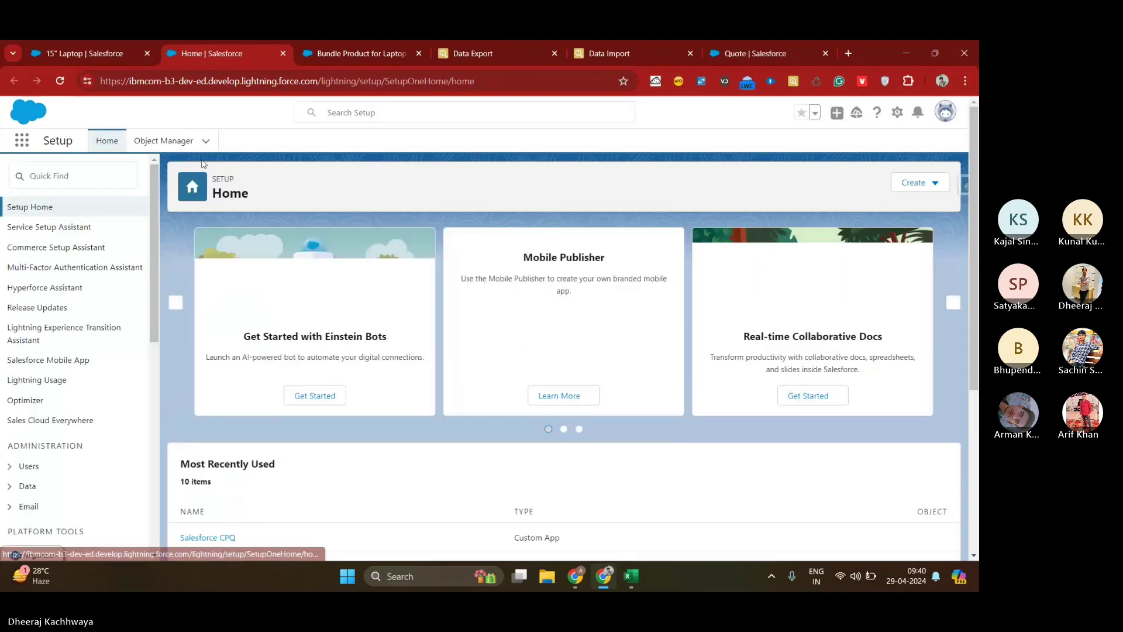
pyautogui.click(109, 176)
pyautogui.write('instal')
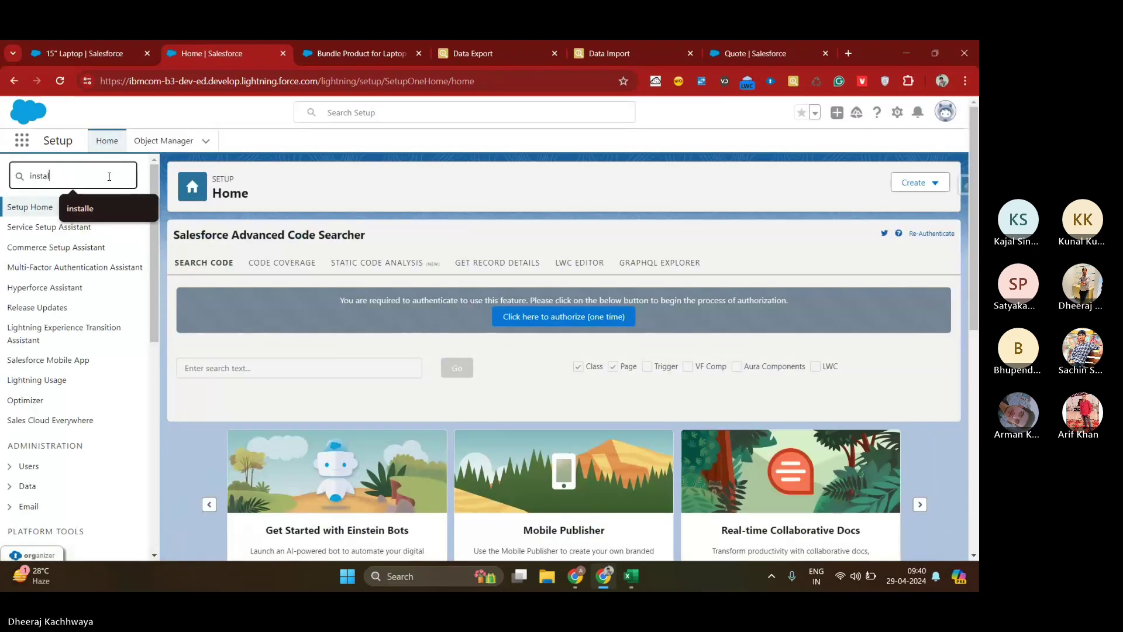
pyautogui.write('led')
pyautogui.click(77, 247)
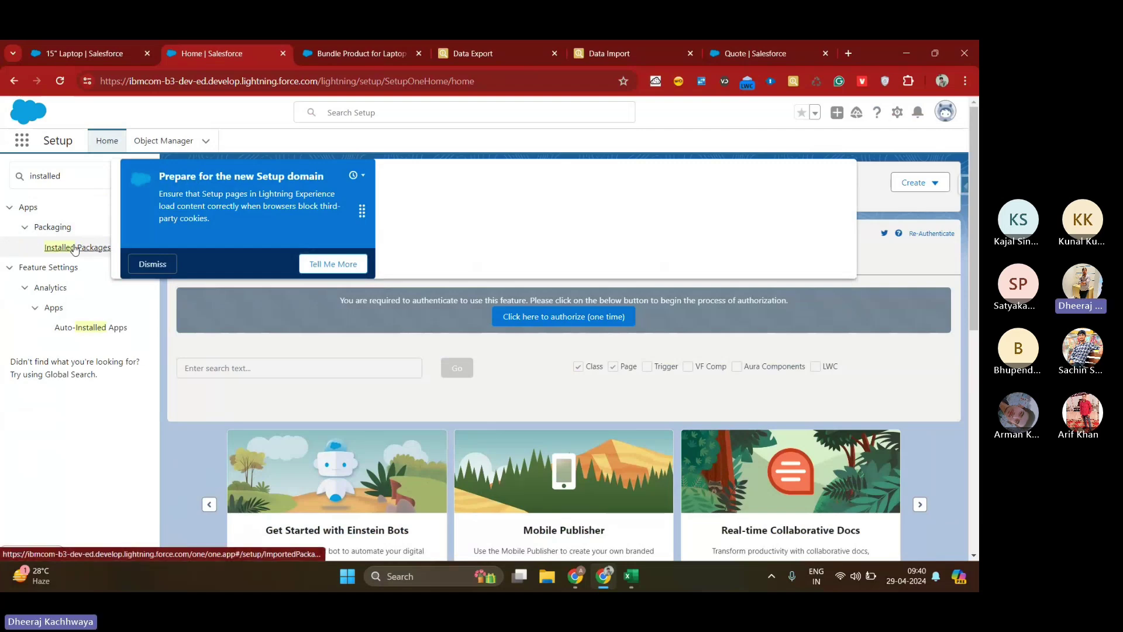
pyautogui.click(153, 263)
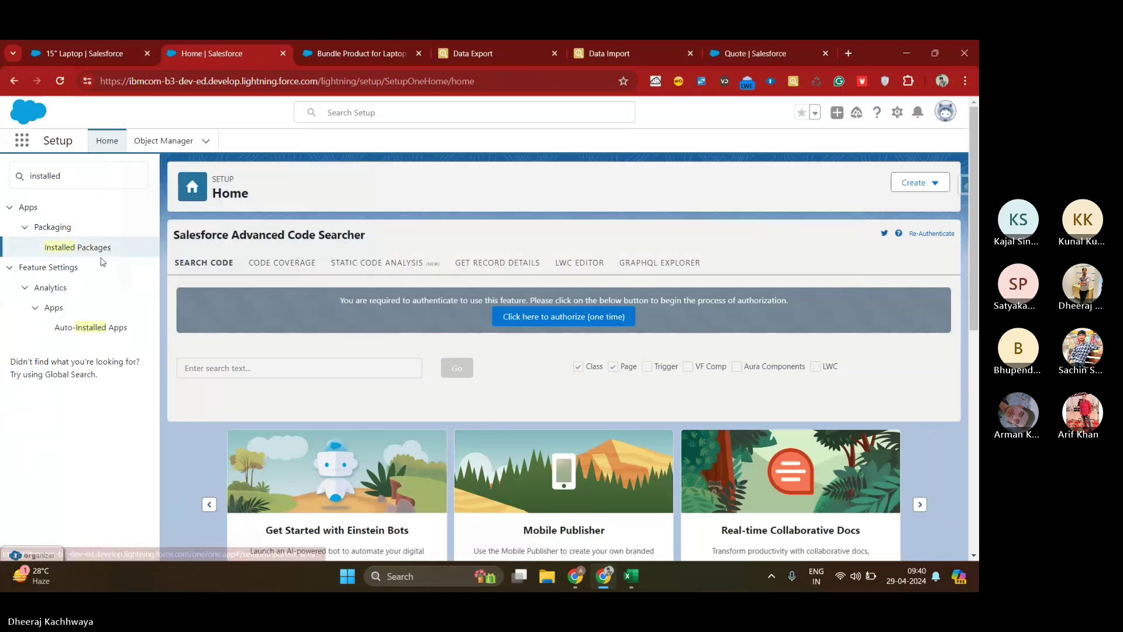
pyautogui.click(87, 250)
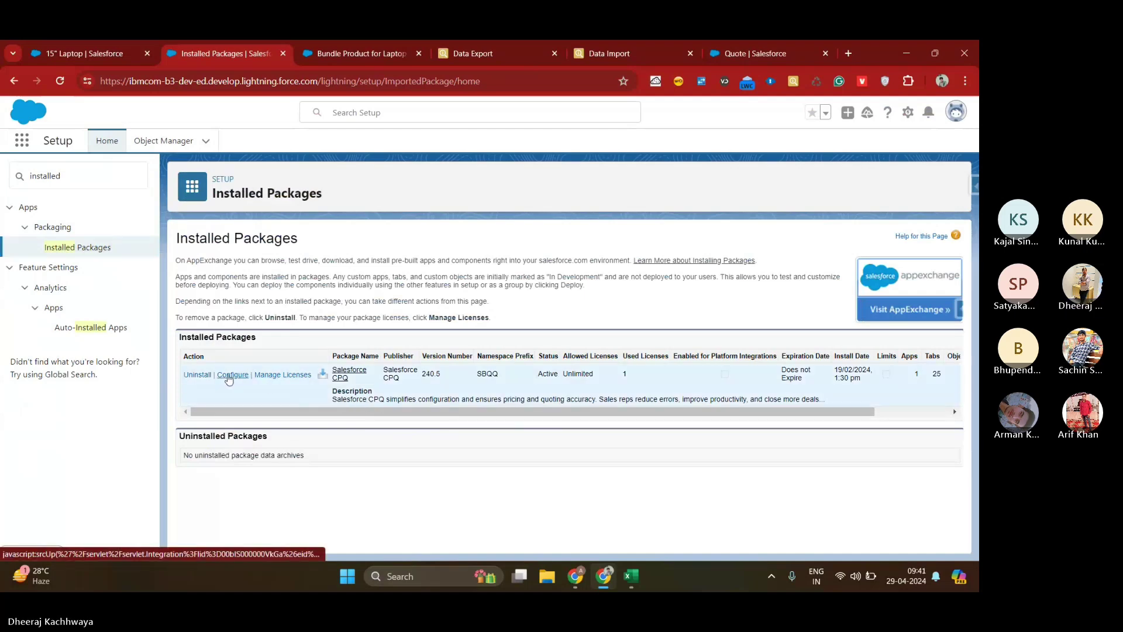
# Step: Execute the post-install scripts in the Salesforce CPQ package's additional settings and refresh their status
pyautogui.click(229, 377)
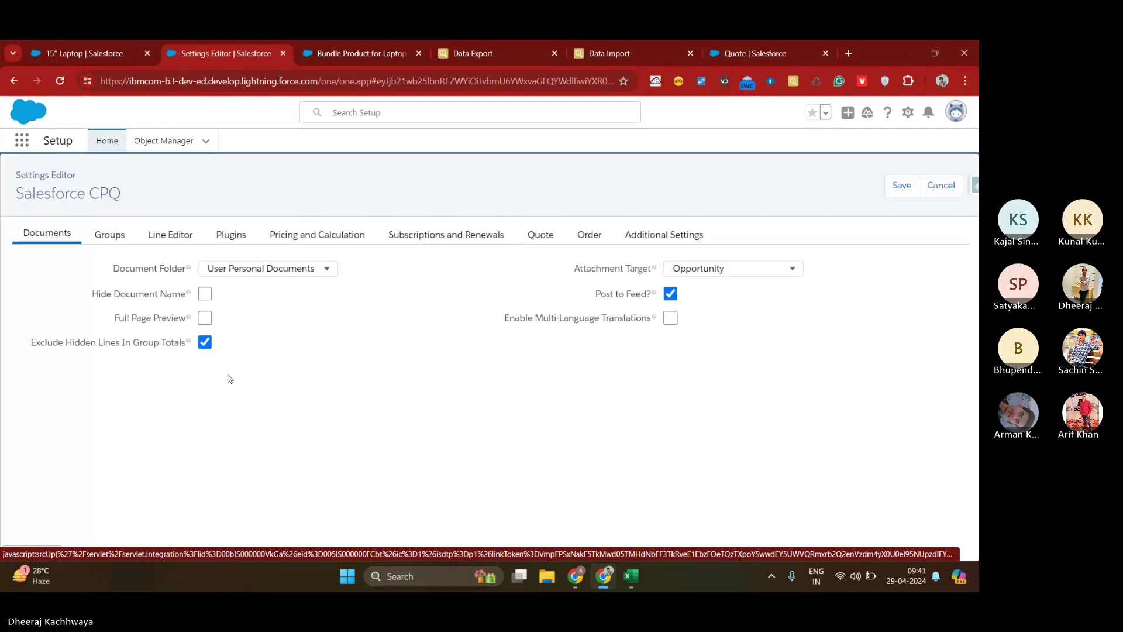
pyautogui.click(635, 243)
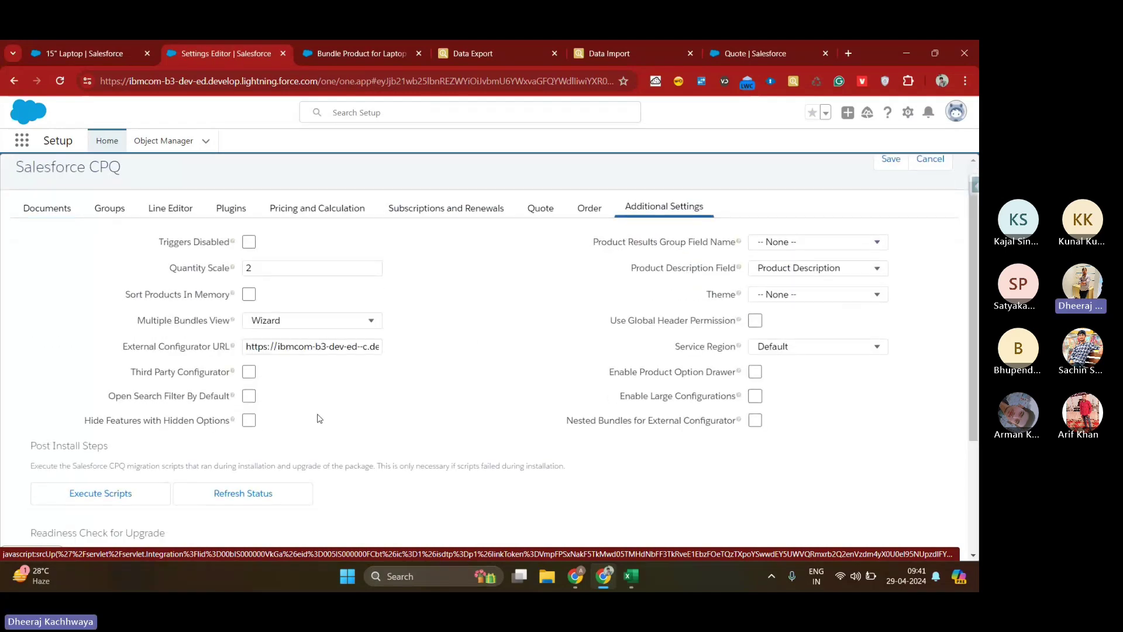
pyautogui.scroll(-3, 318, 418)
pyautogui.click(132, 319)
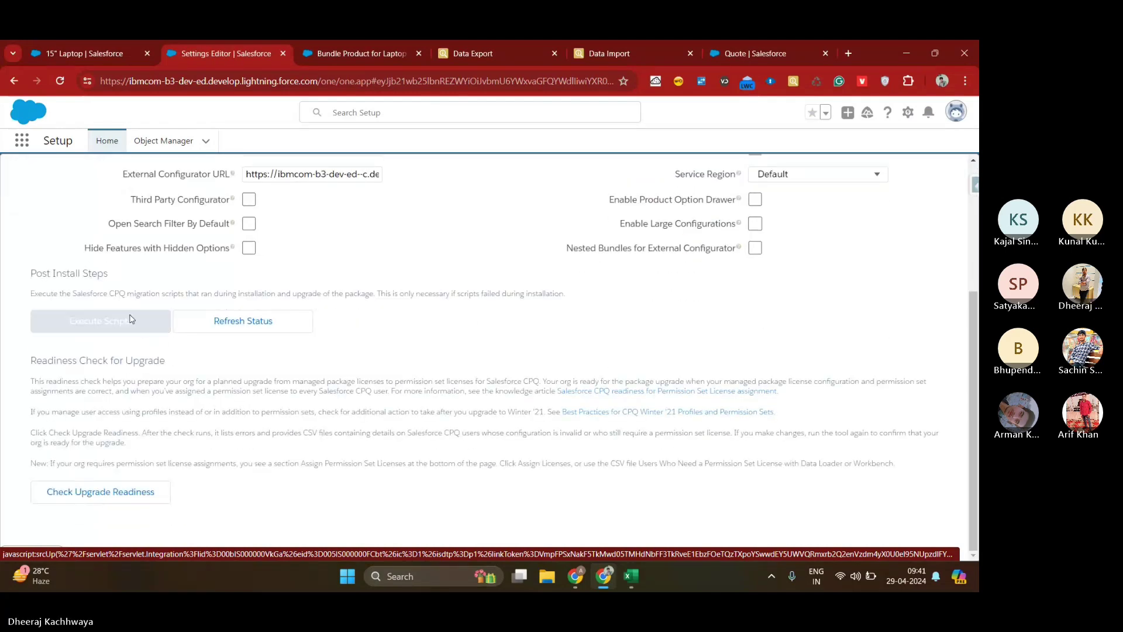
pyautogui.click(218, 321)
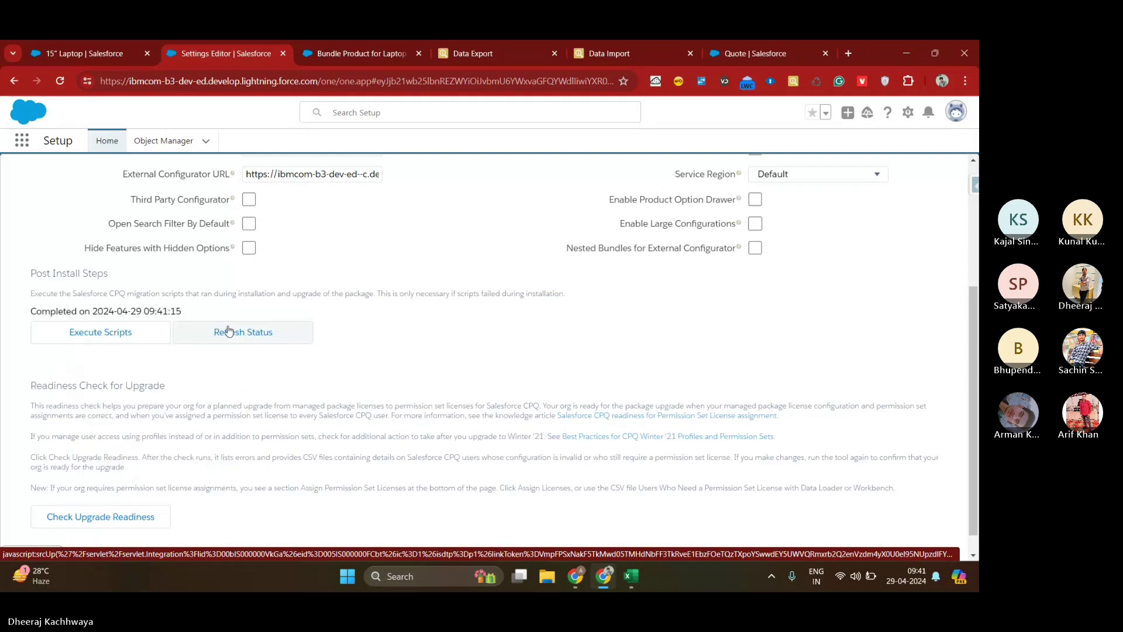
# Step: Reload the quote, add the 15" Laptop with its default configuration, and delete the Bundle Product for Laptop line
pyautogui.click(714, 55)
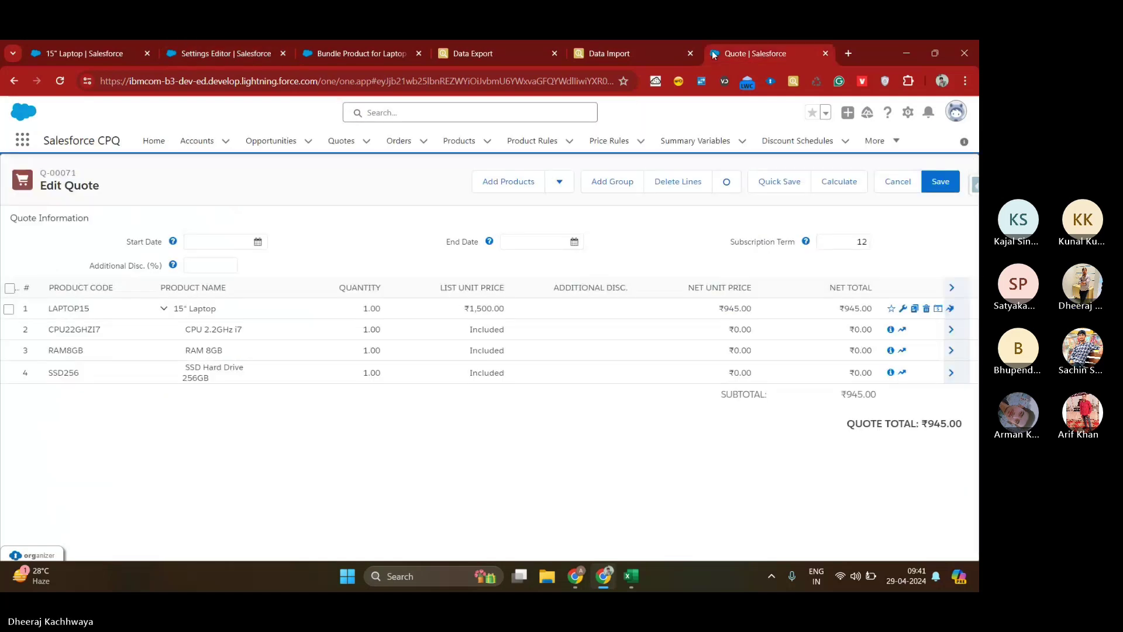
pyautogui.press('F5')
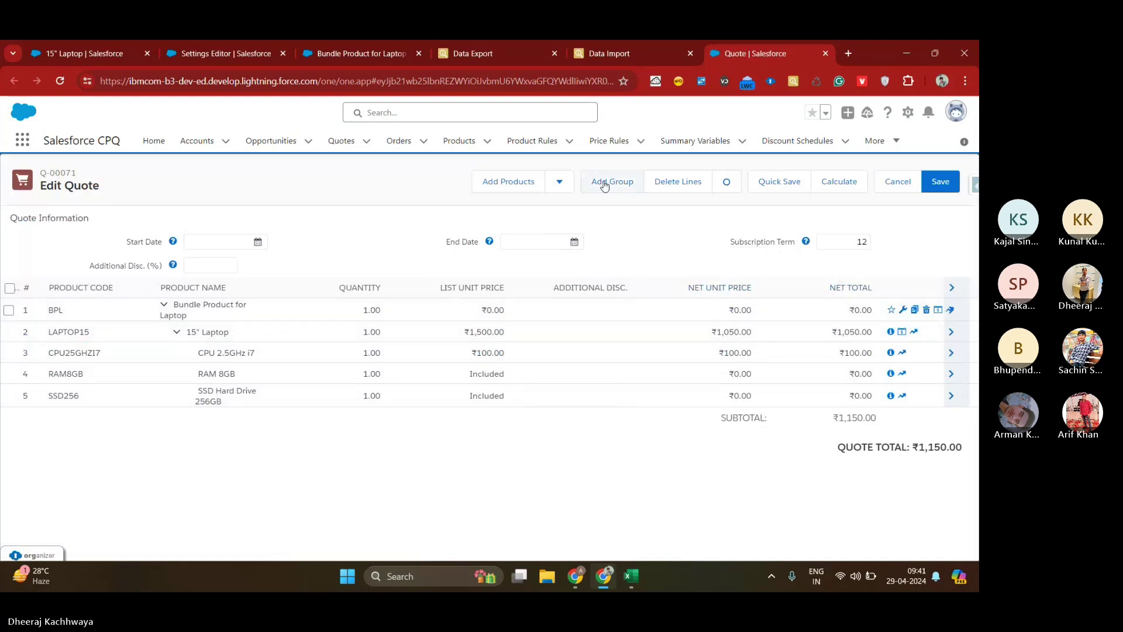
pyautogui.click(502, 182)
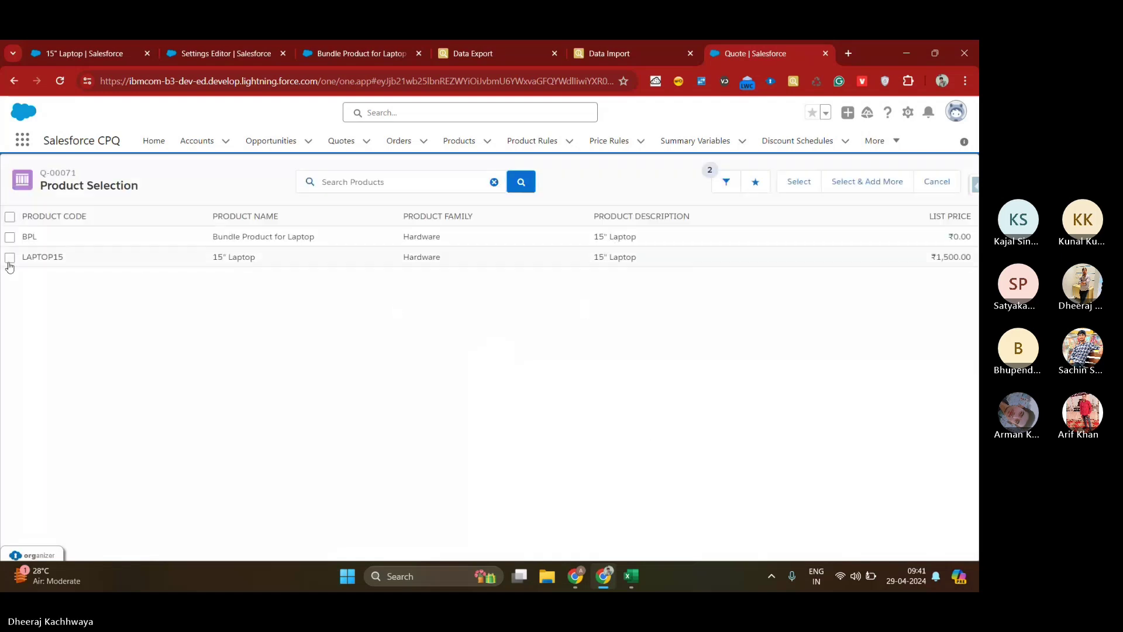
pyautogui.click(10, 259)
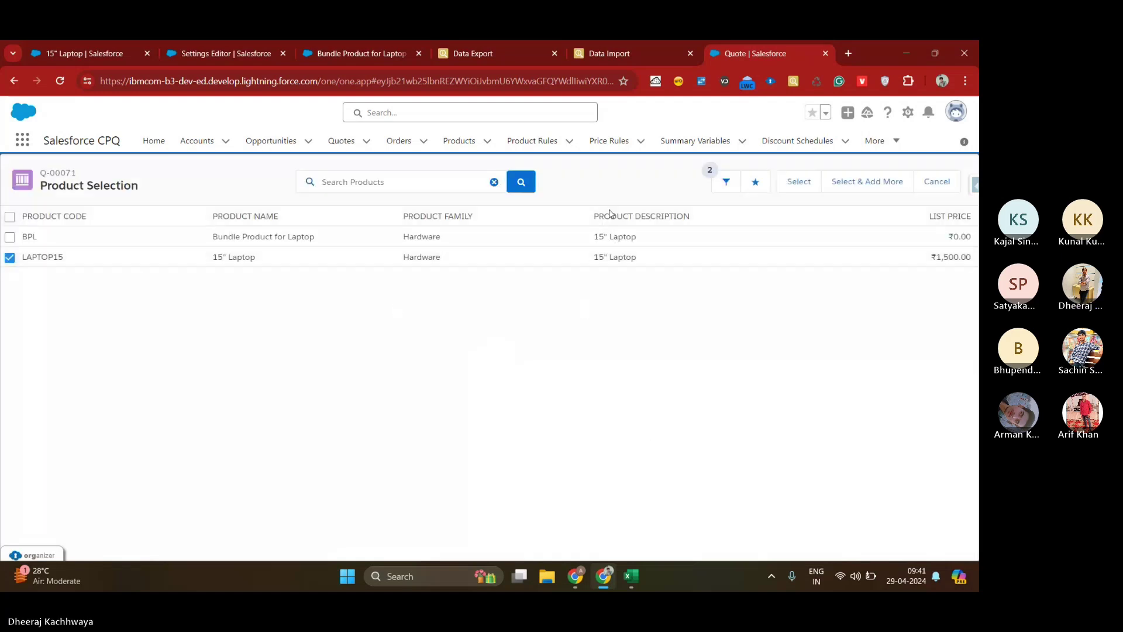
pyautogui.click(799, 182)
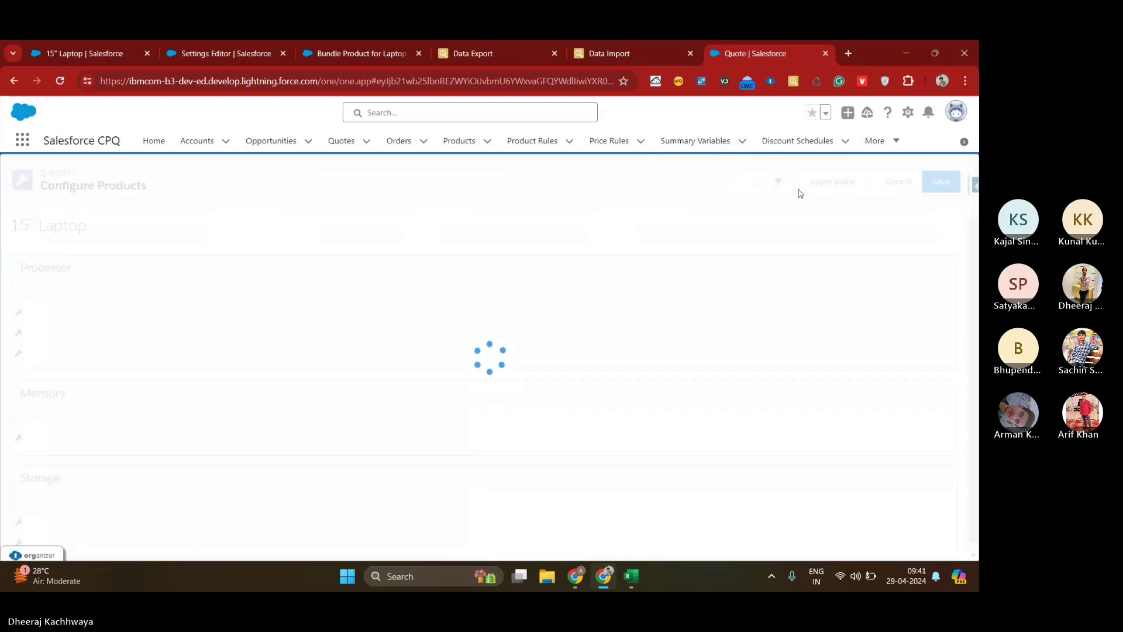
pyautogui.click(941, 182)
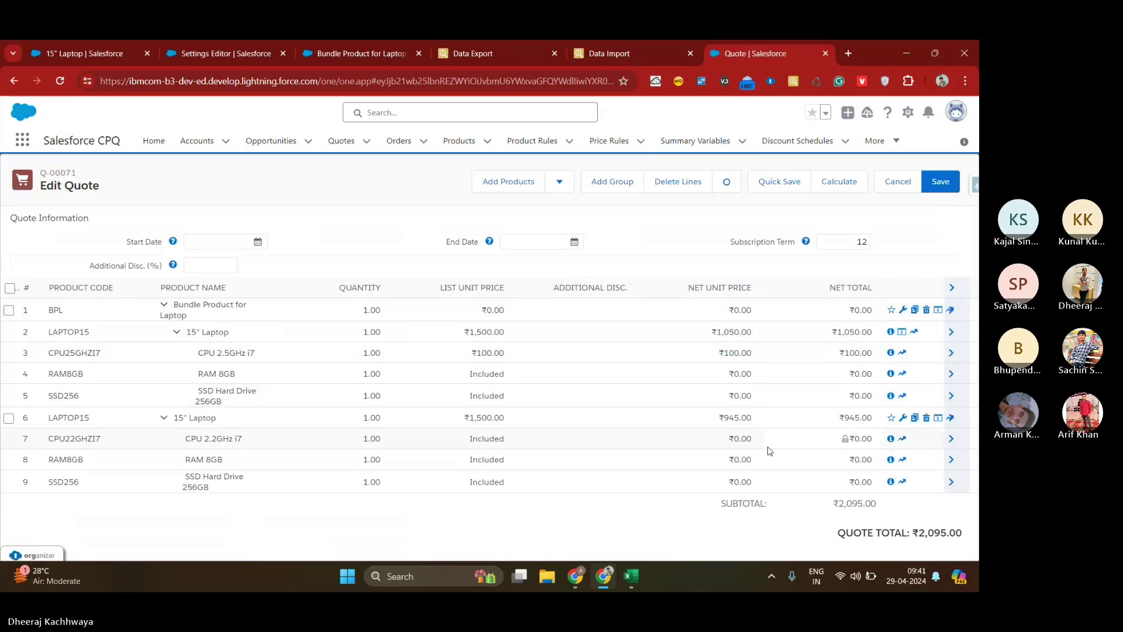
pyautogui.click(926, 310)
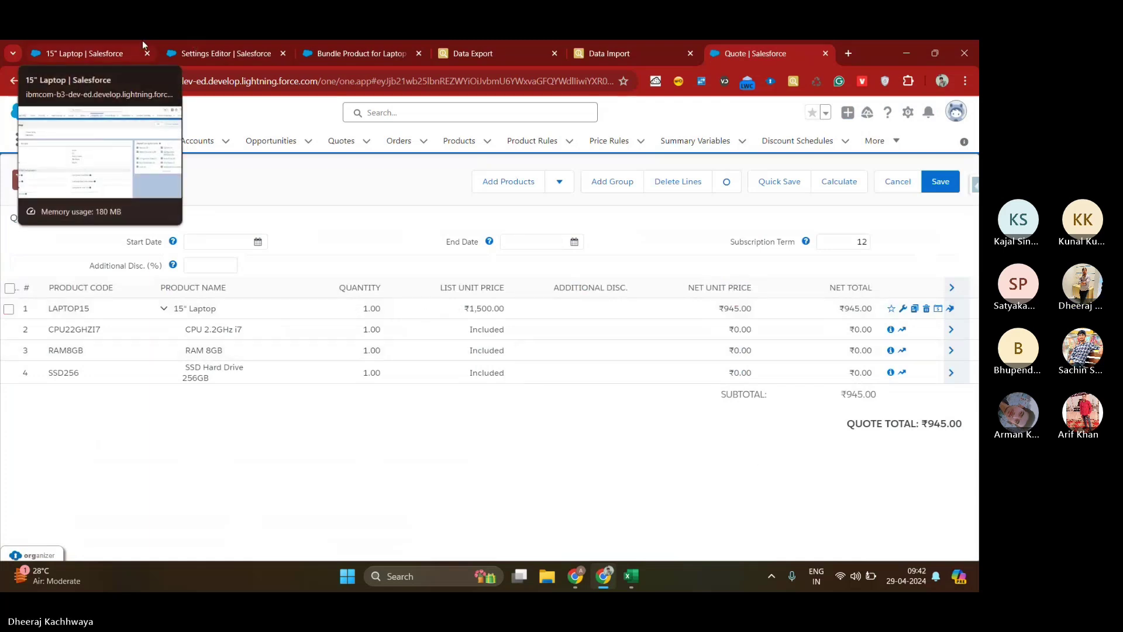
# Step: View the discount schedule applied to the 15" Laptop quote line and close it
pyautogui.click(939, 310)
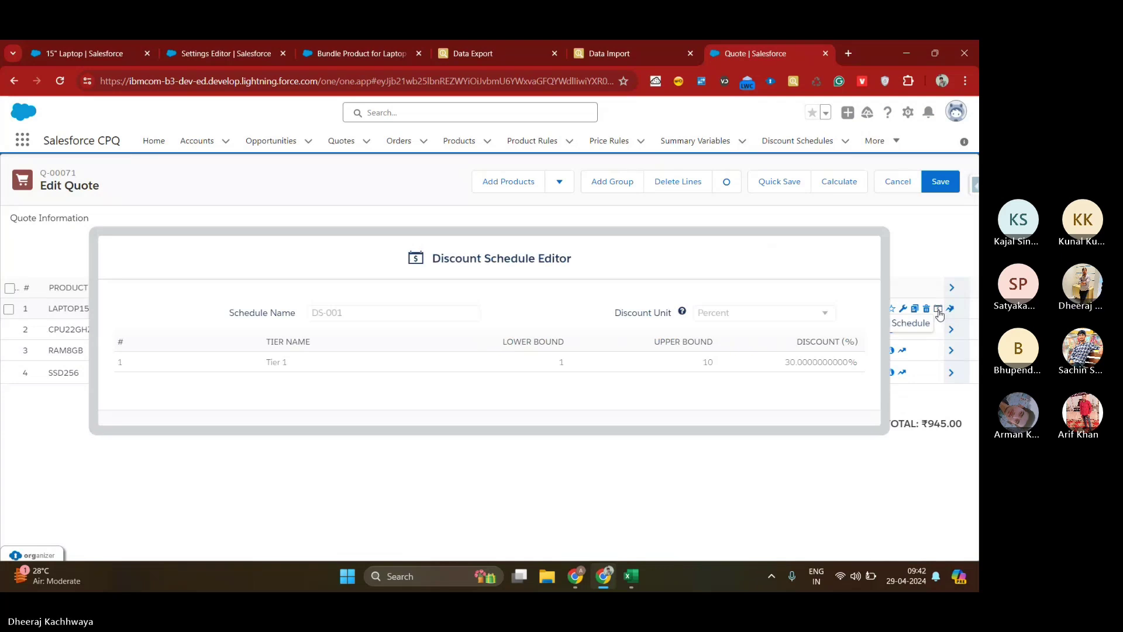
pyautogui.click(938, 263)
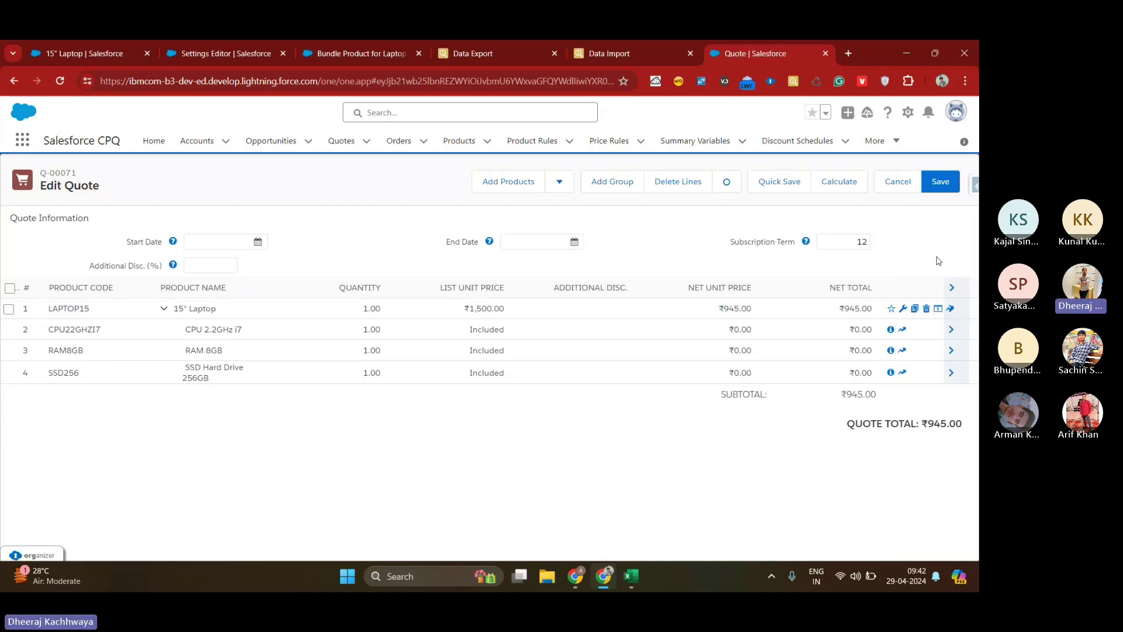
# Step: Remove the DS-001 discount schedule from the 15" Laptop product and save the record
pyautogui.click(88, 53)
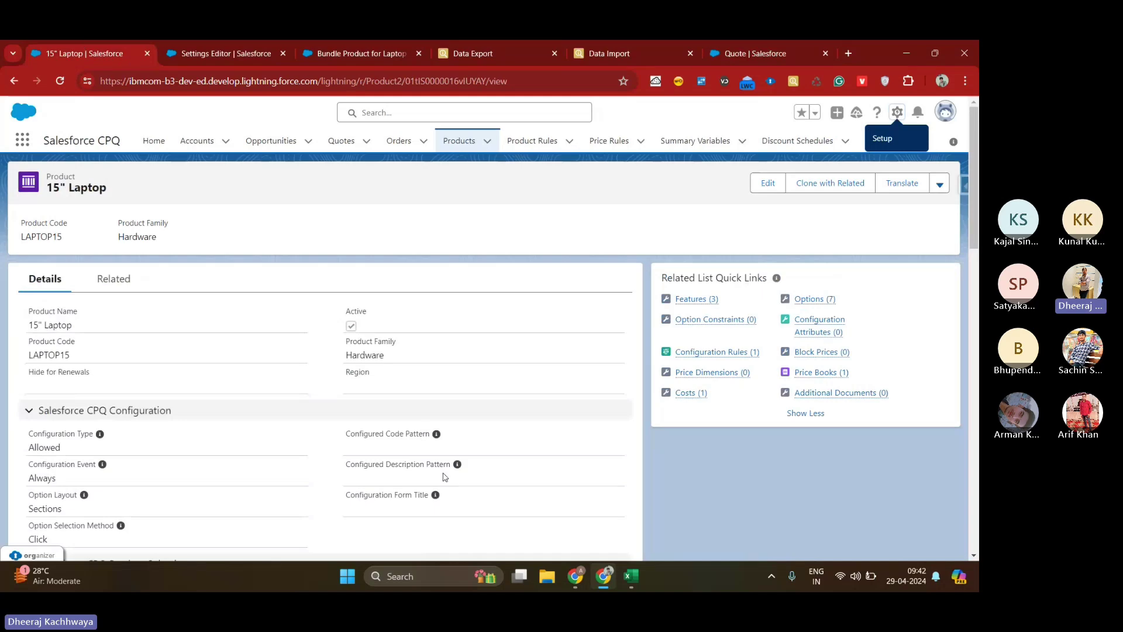
pyautogui.click(778, 195)
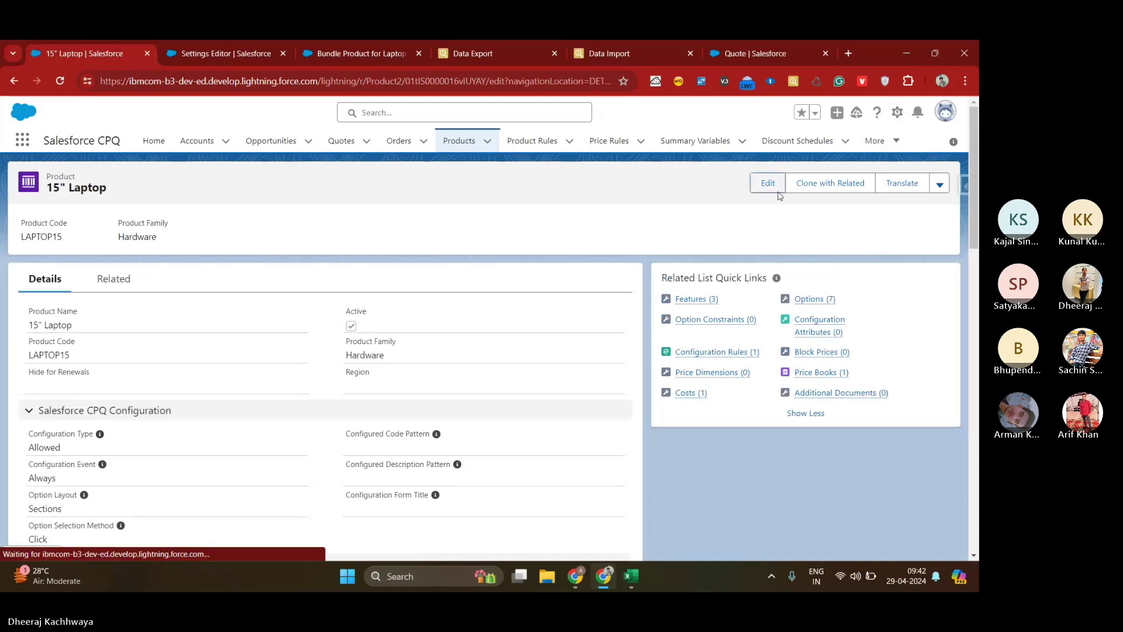
pyautogui.scroll(-3, 508, 396)
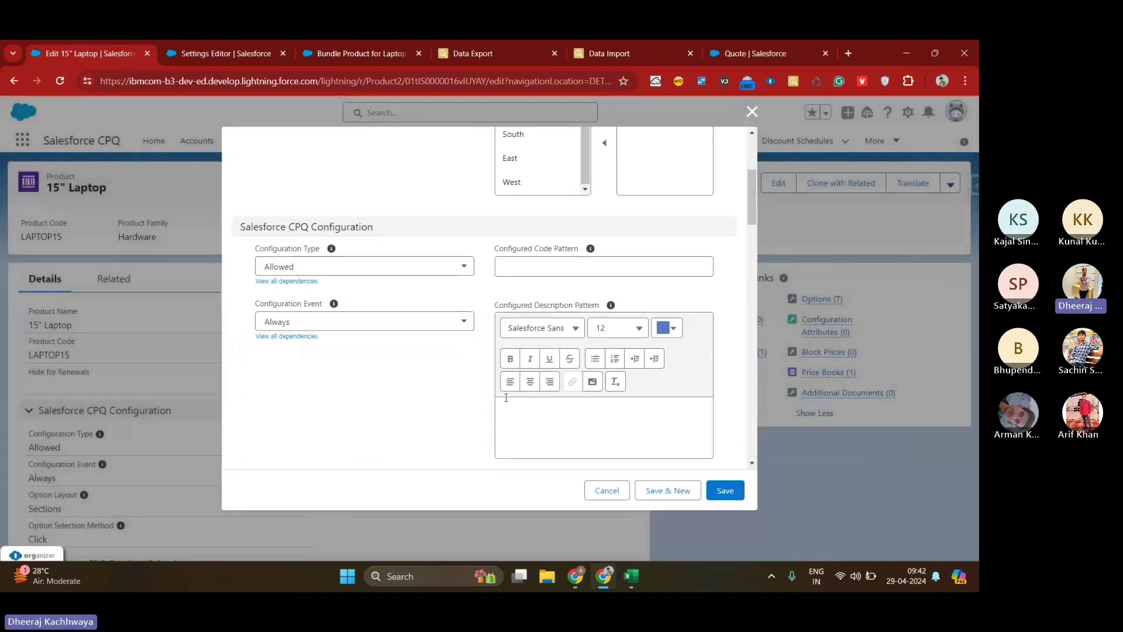
pyautogui.scroll(-10, 506, 398)
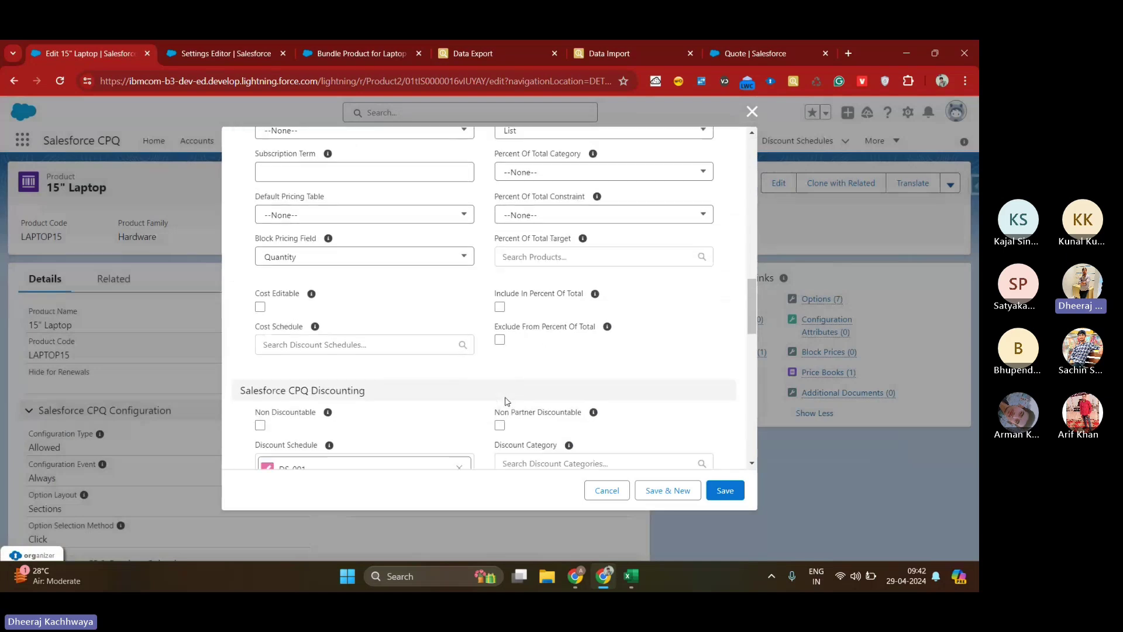
pyautogui.scroll(-2, 507, 401)
pyautogui.click(460, 326)
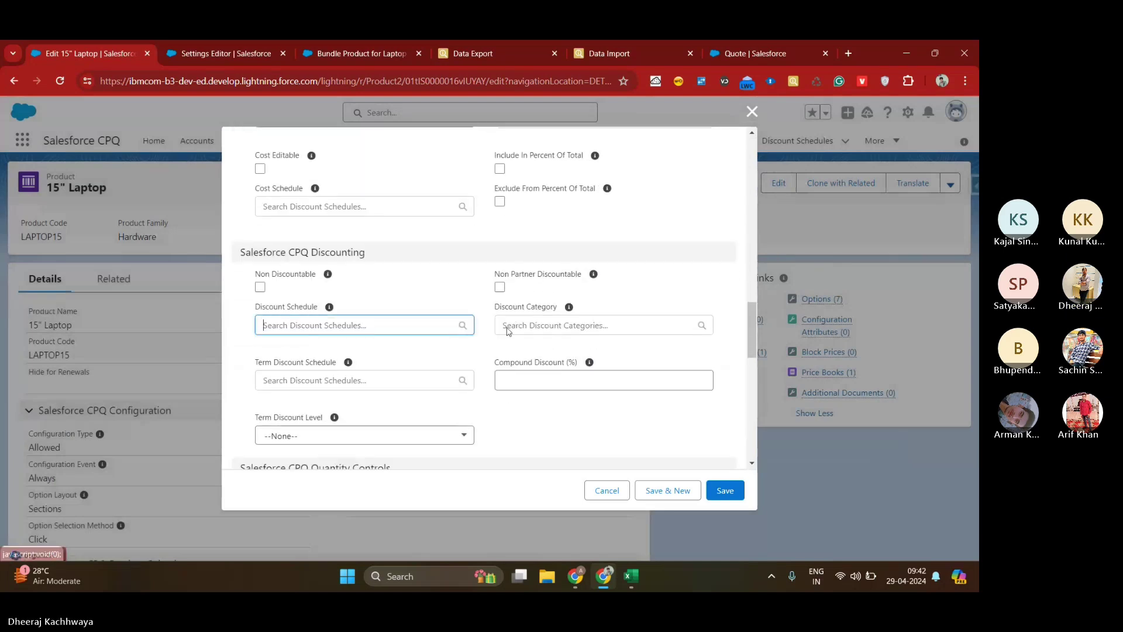
pyautogui.click(525, 418)
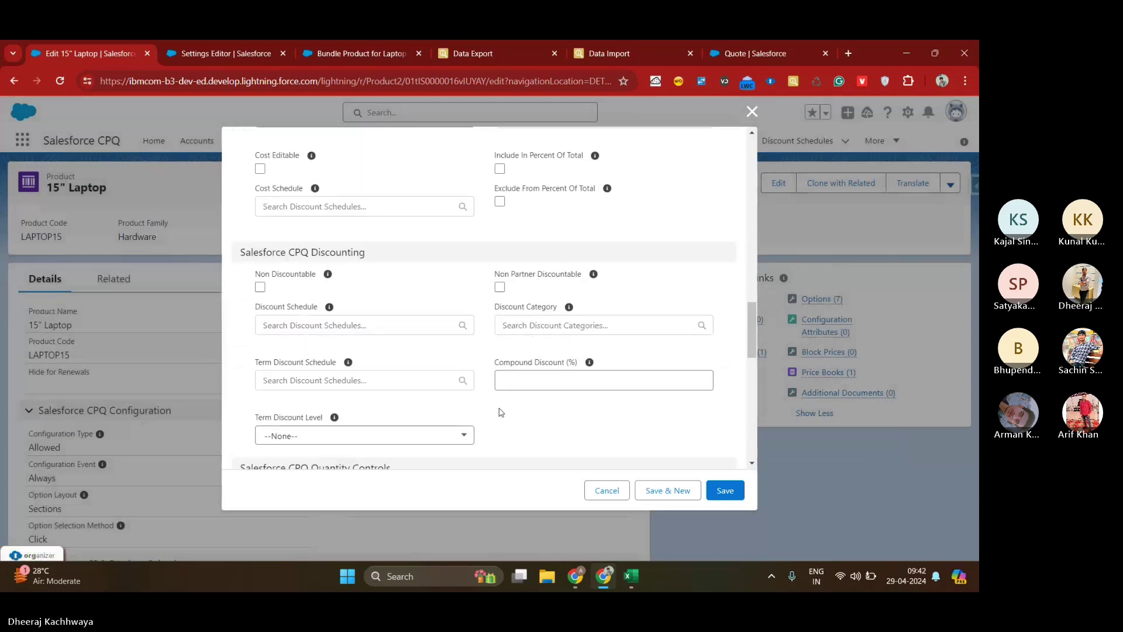
pyautogui.scroll(-1, 501, 413)
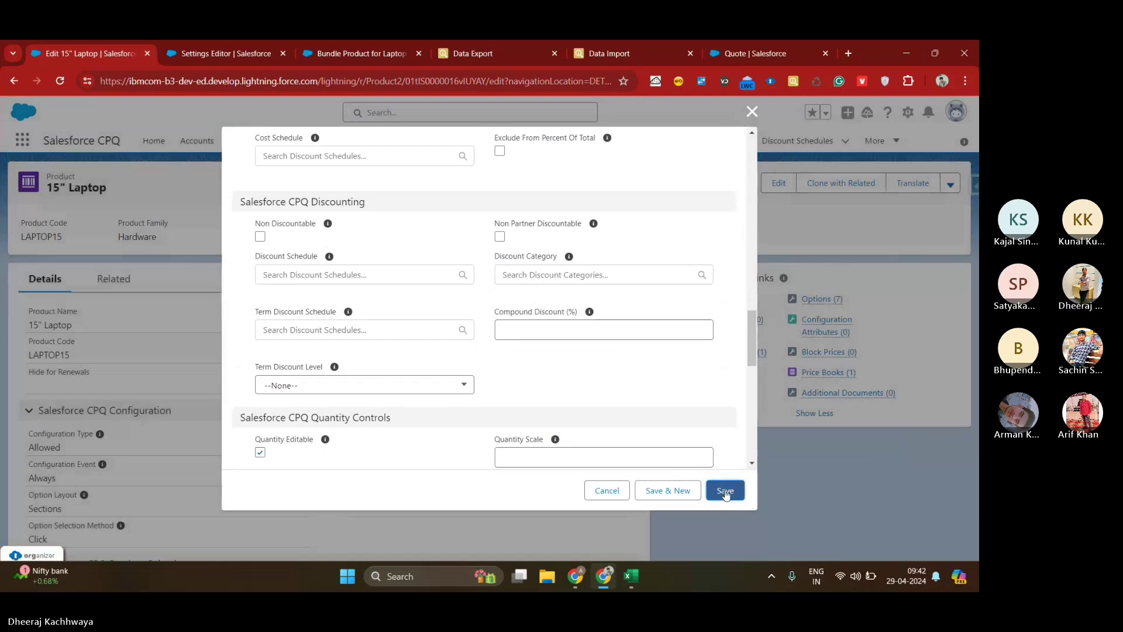
pyautogui.click(726, 491)
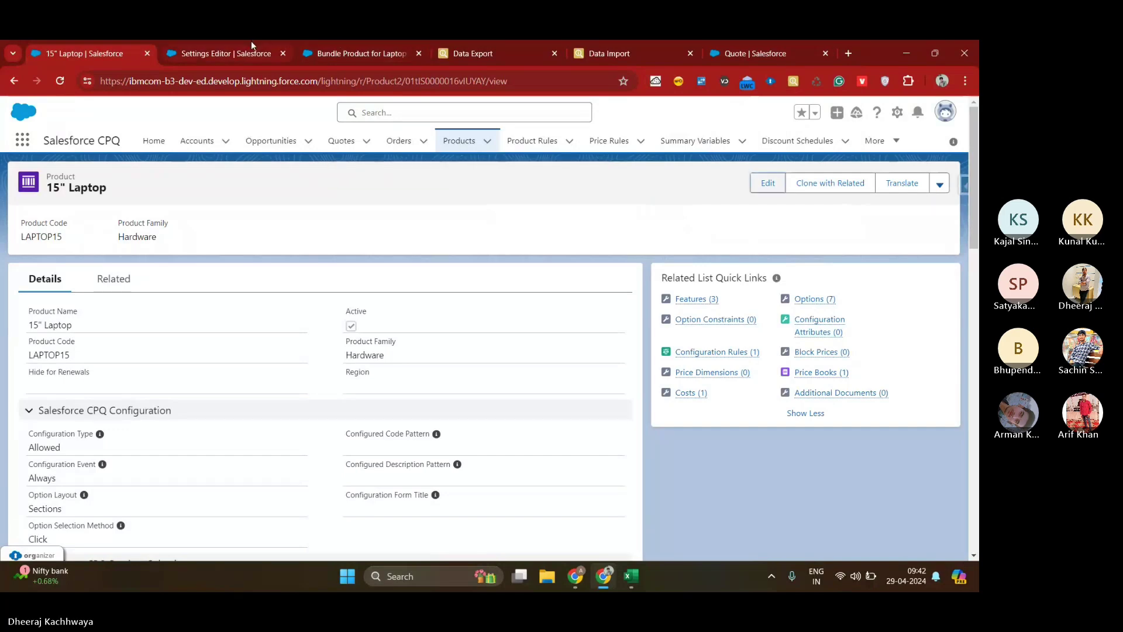
# Step: Delete the 15" Laptop line from the quote, save the quote, and reopen its line editor
pyautogui.click(809, 47)
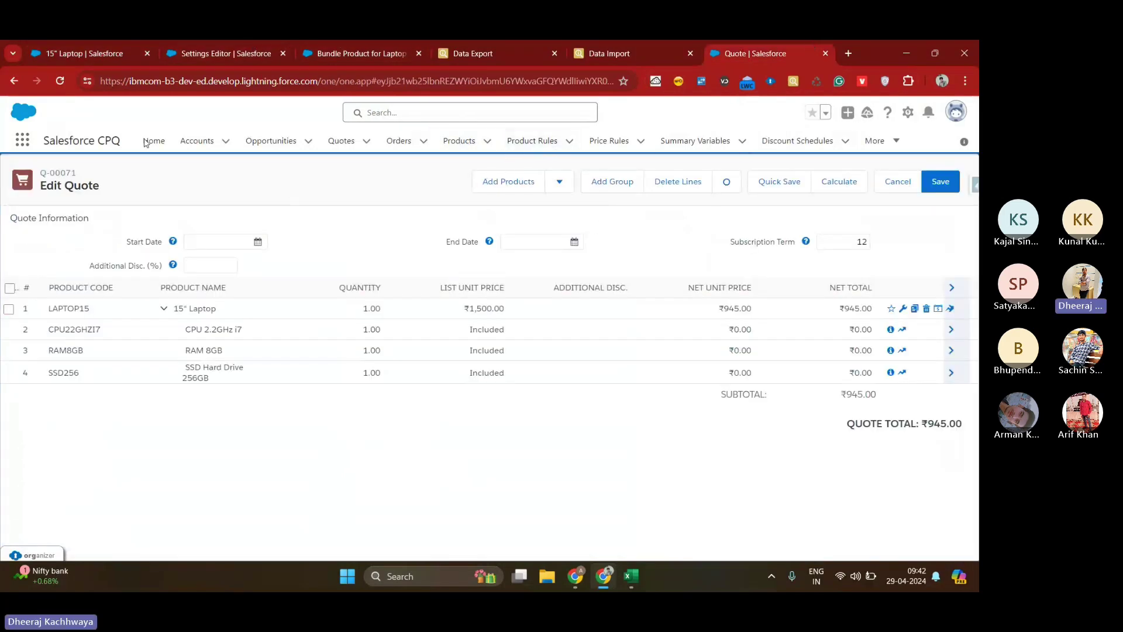
pyautogui.click(926, 308)
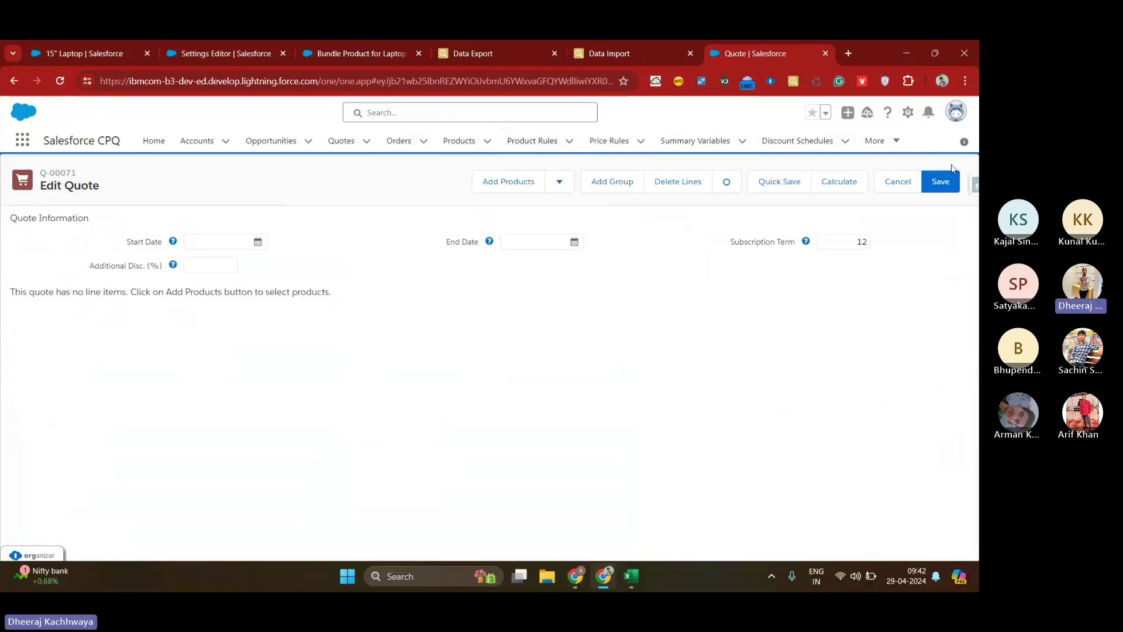
pyautogui.click(939, 190)
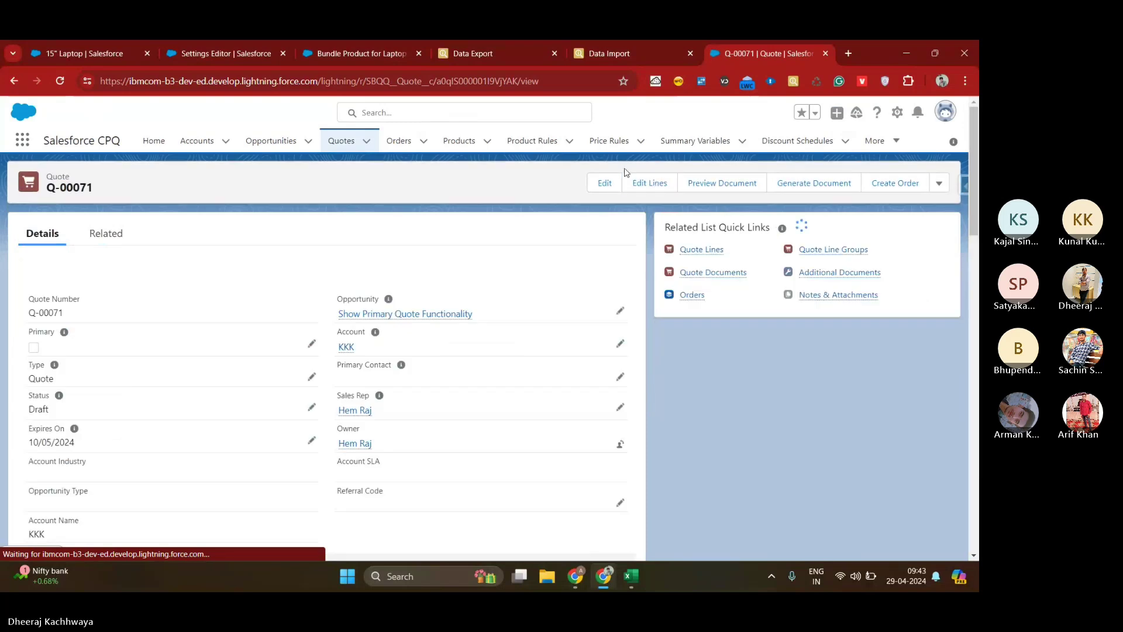
pyautogui.click(637, 184)
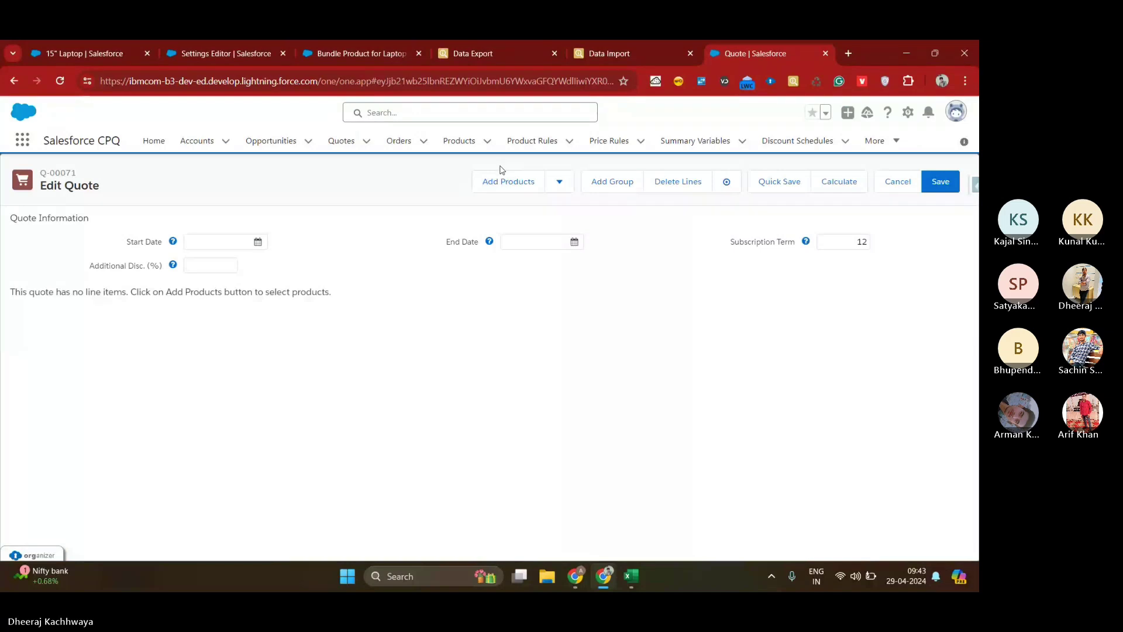
# Step: Add the 15" Laptop to the emptied quote with its default configuration
pyautogui.click(504, 178)
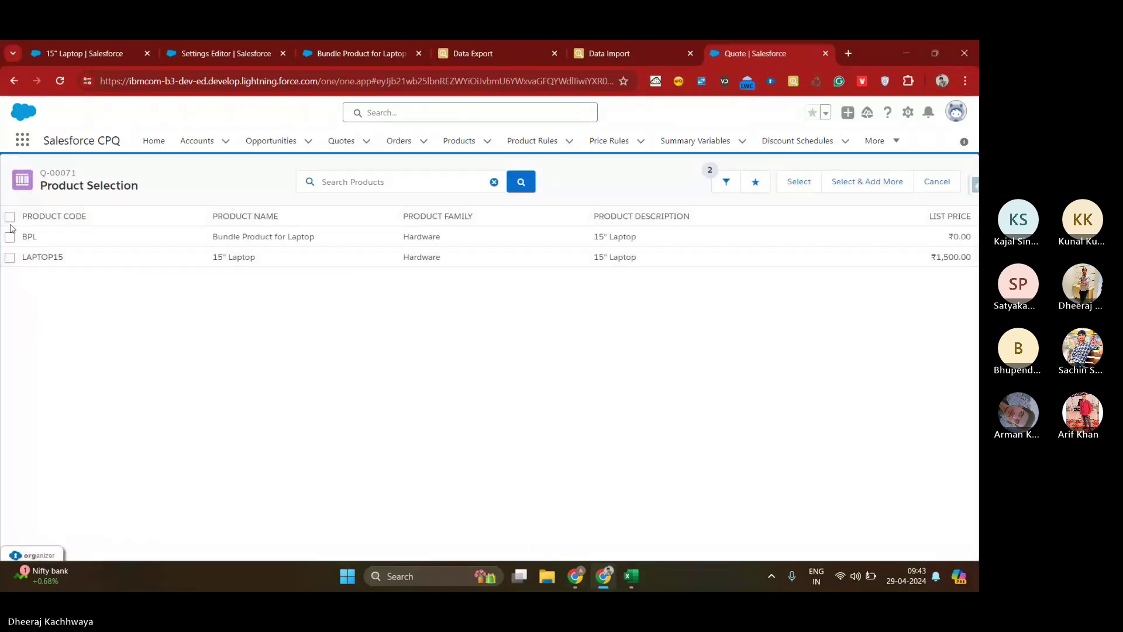
pyautogui.click(10, 257)
pyautogui.click(802, 183)
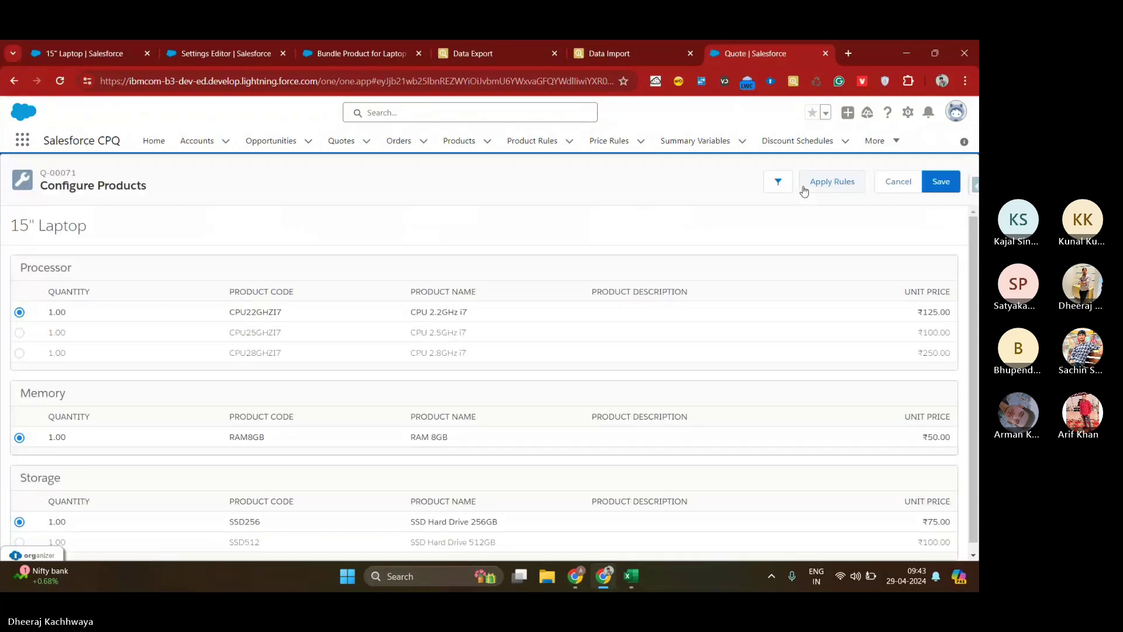
pyautogui.click(941, 182)
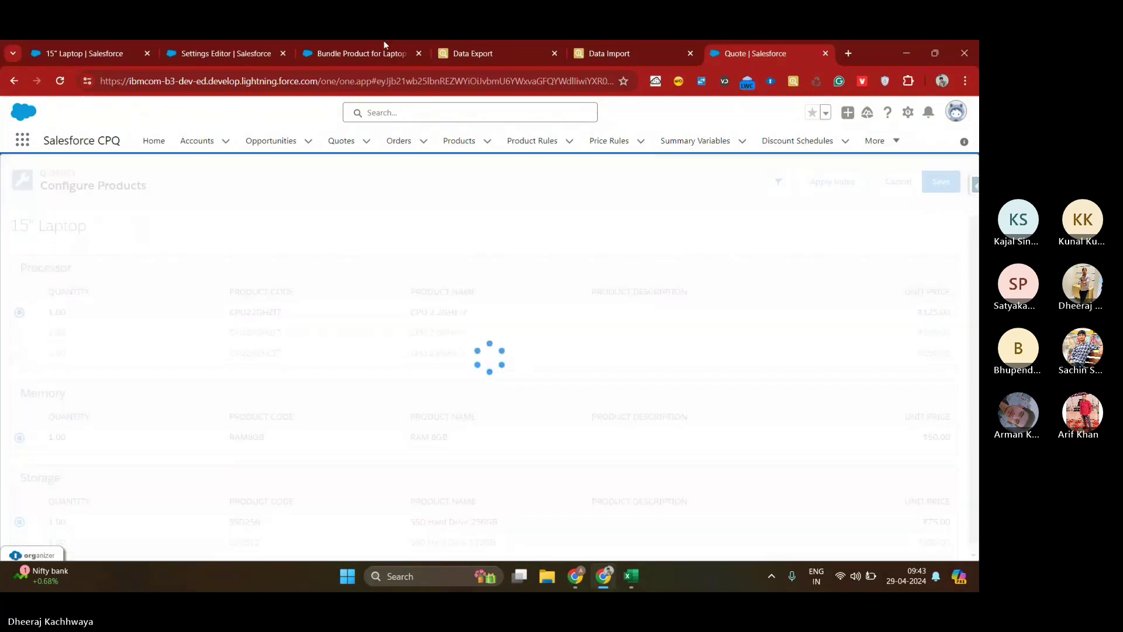
# Step: Open the Products list in a separate browser tab from the Bundle Product for Laptop record
pyautogui.click(233, 46)
pyautogui.click(357, 53)
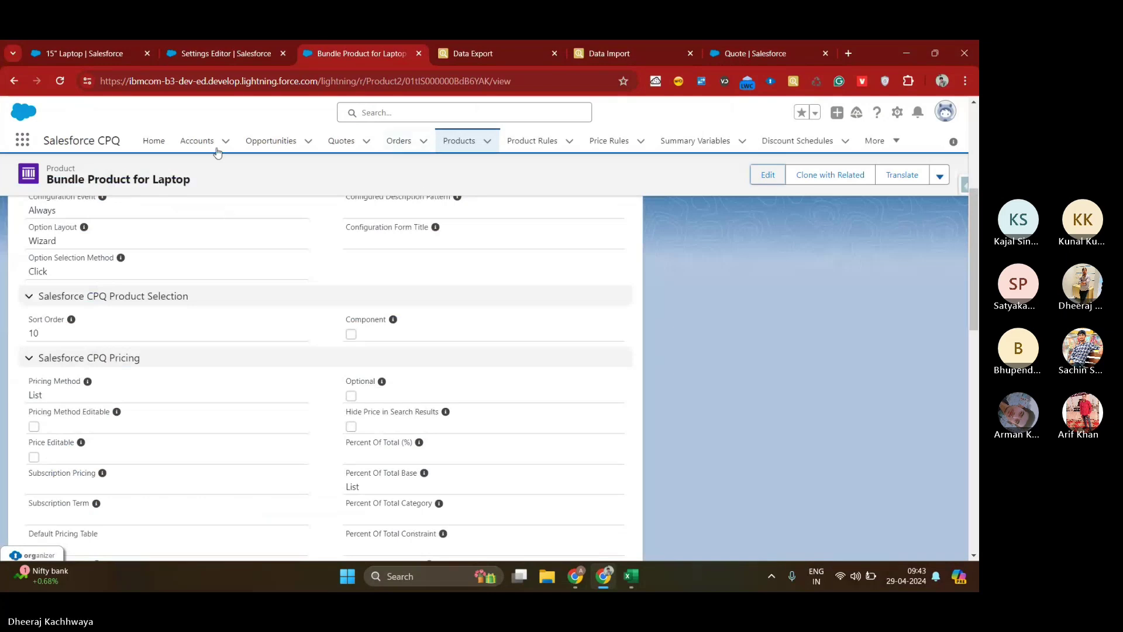
pyautogui.middleClick(448, 138)
pyautogui.click(441, 47)
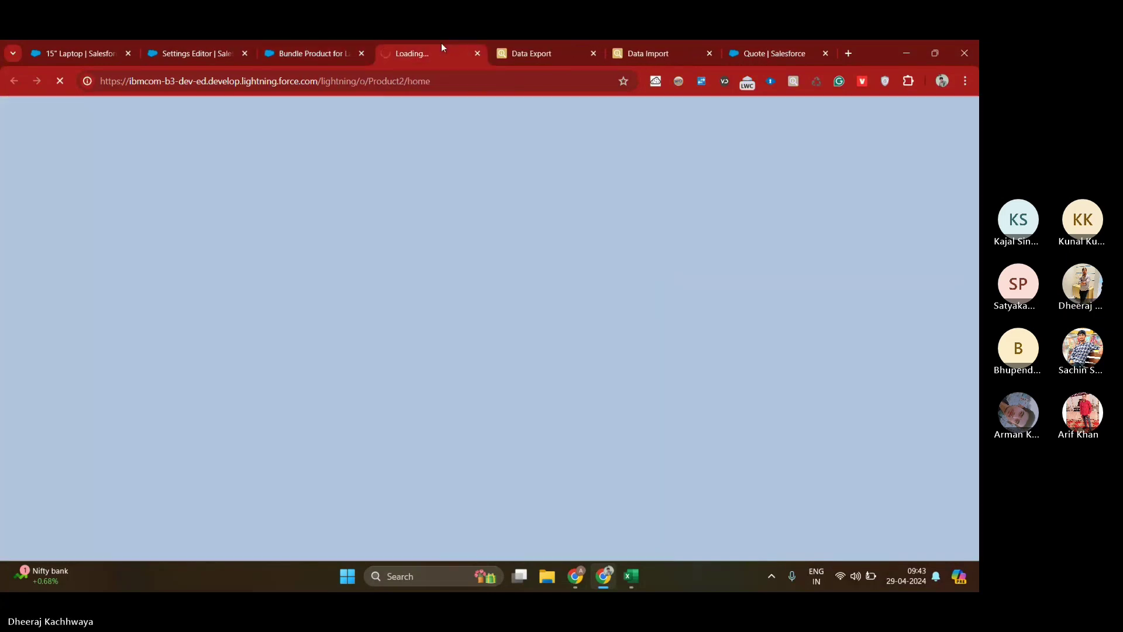
# Step: Compare the 15" Laptop's quote line price with the product's price book entry, pricing method and unit cost
pyautogui.click(788, 45)
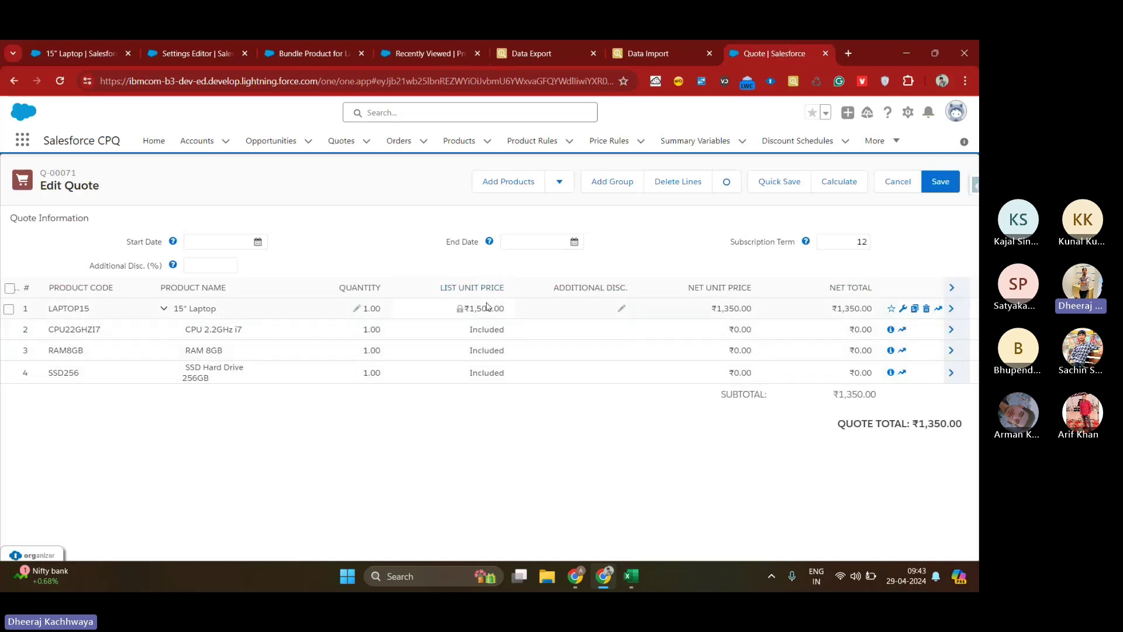
pyautogui.click(105, 52)
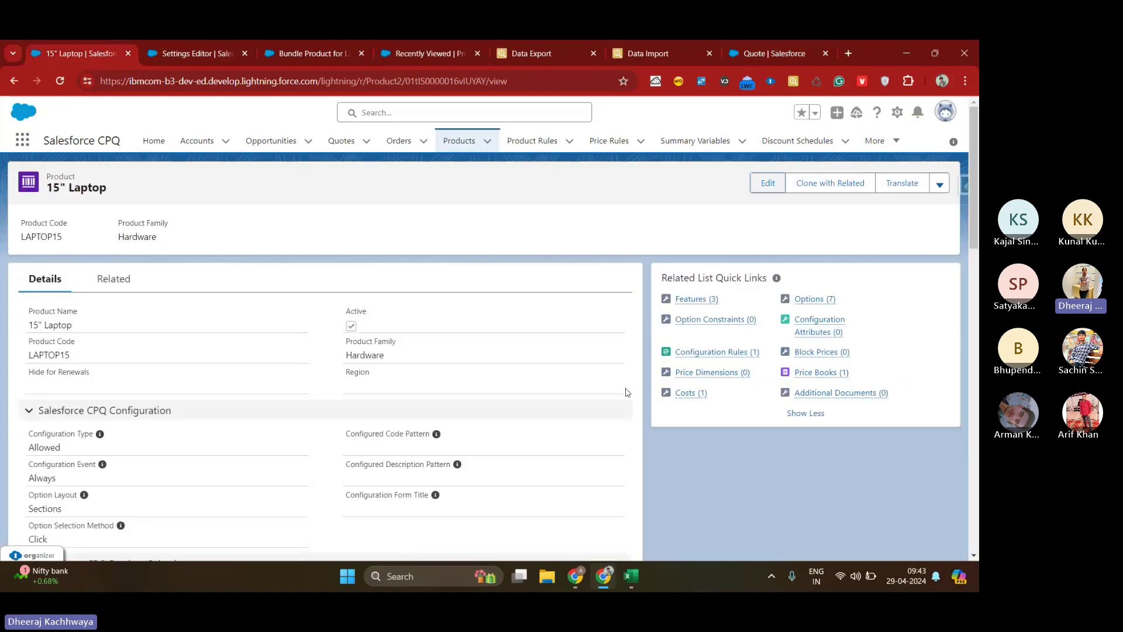
pyautogui.click(813, 414)
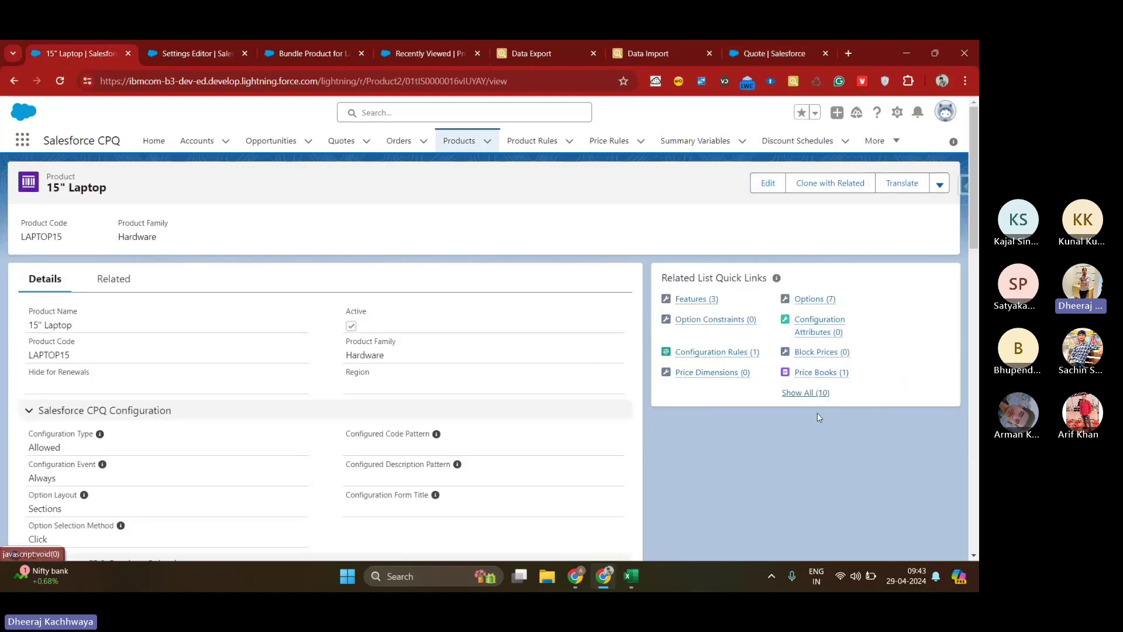
pyautogui.click(811, 393)
pyautogui.moveTo(832, 380)
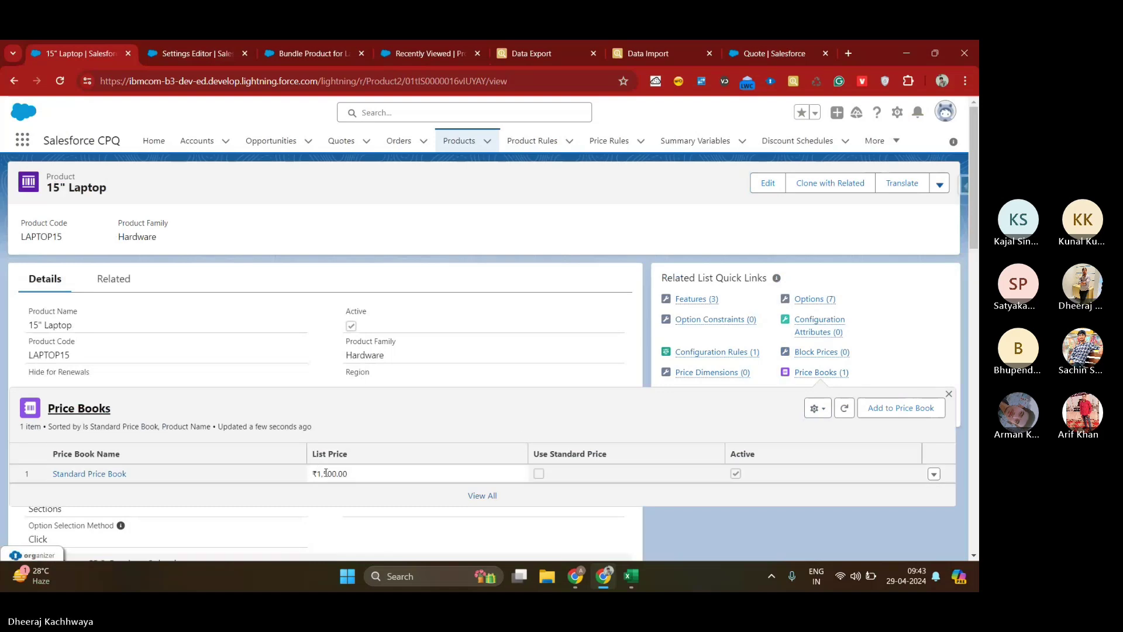
pyautogui.scroll(-1, 659, 237)
pyautogui.scroll(-4, 659, 237)
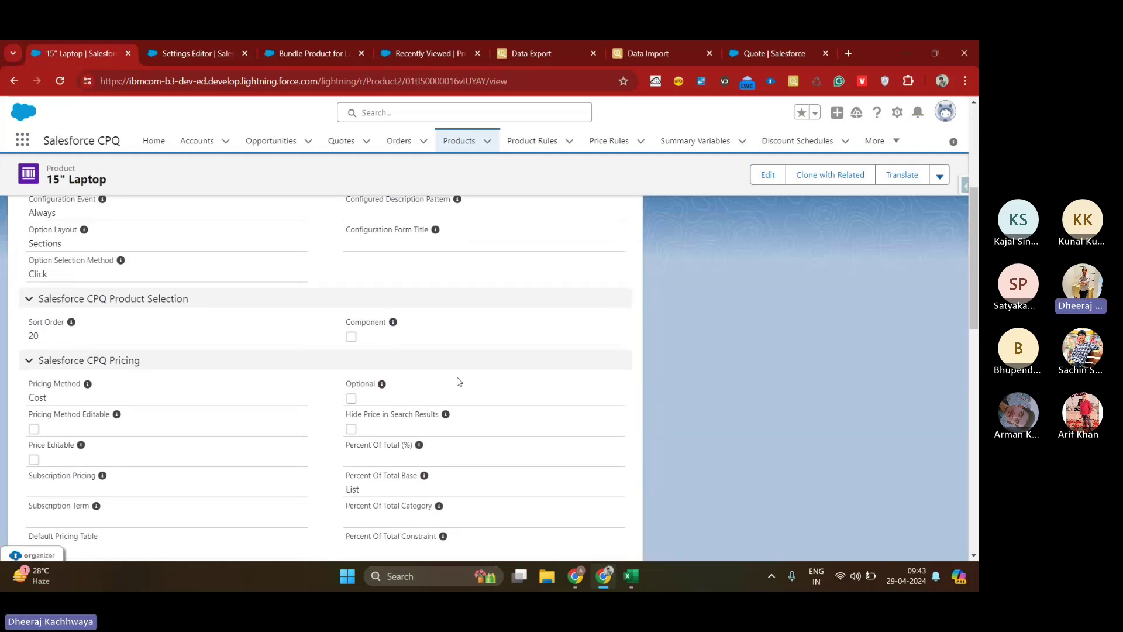
pyautogui.scroll(5, 457, 381)
pyautogui.moveTo(691, 393)
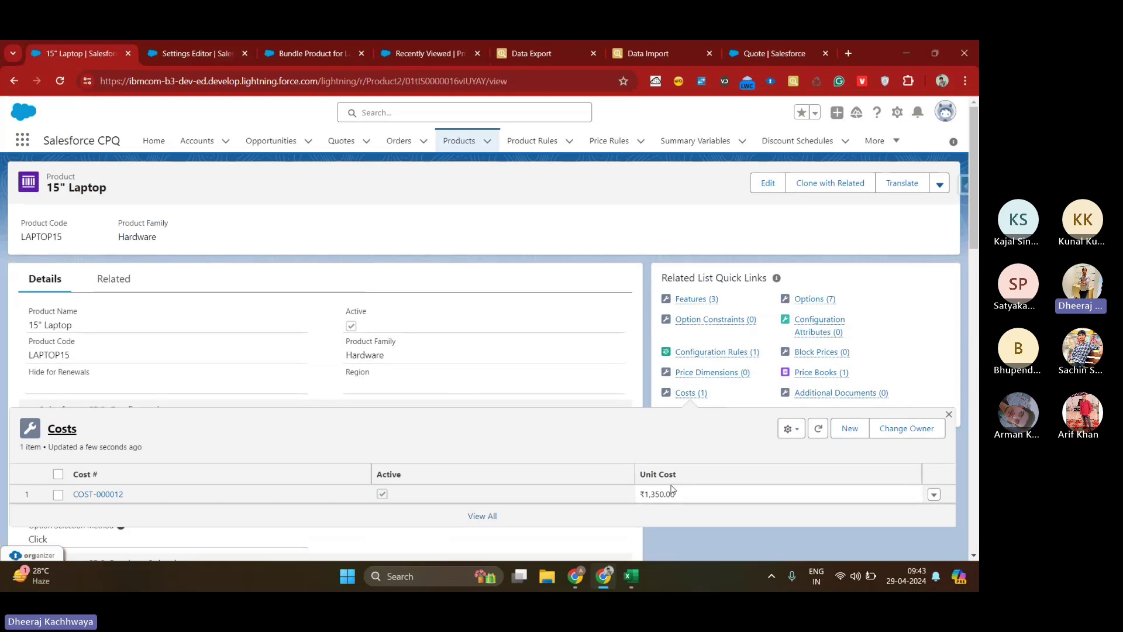
pyautogui.click(783, 46)
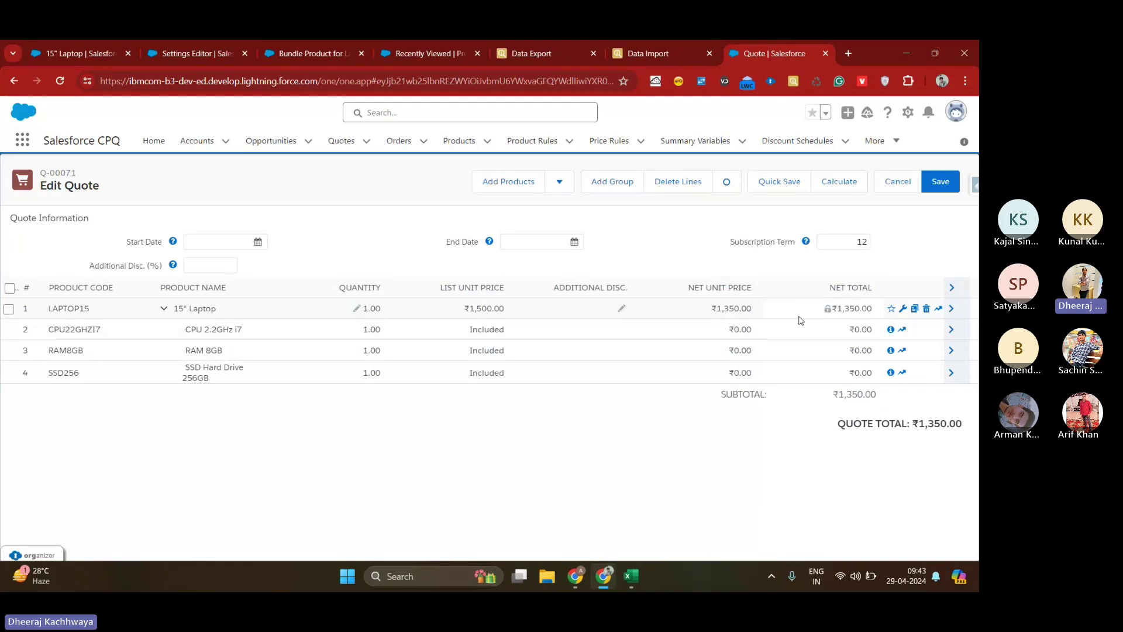
# Step: Set the unit cost on the 15" Laptop's cost record to ₹1,000.00 and save it
pyautogui.click(41, 42)
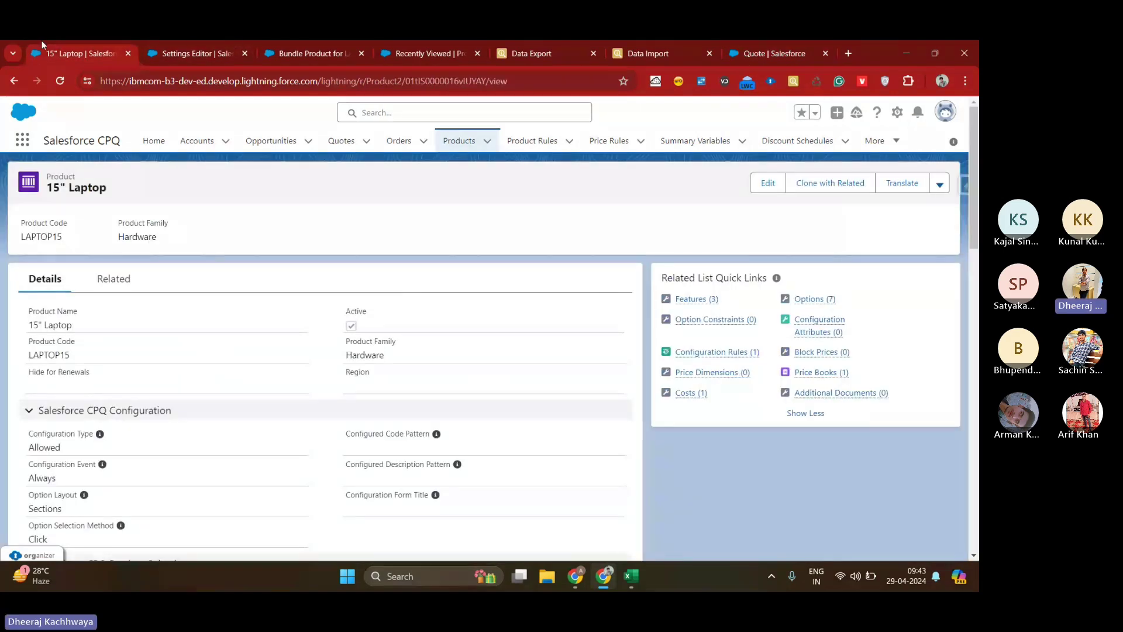
pyautogui.moveTo(691, 392)
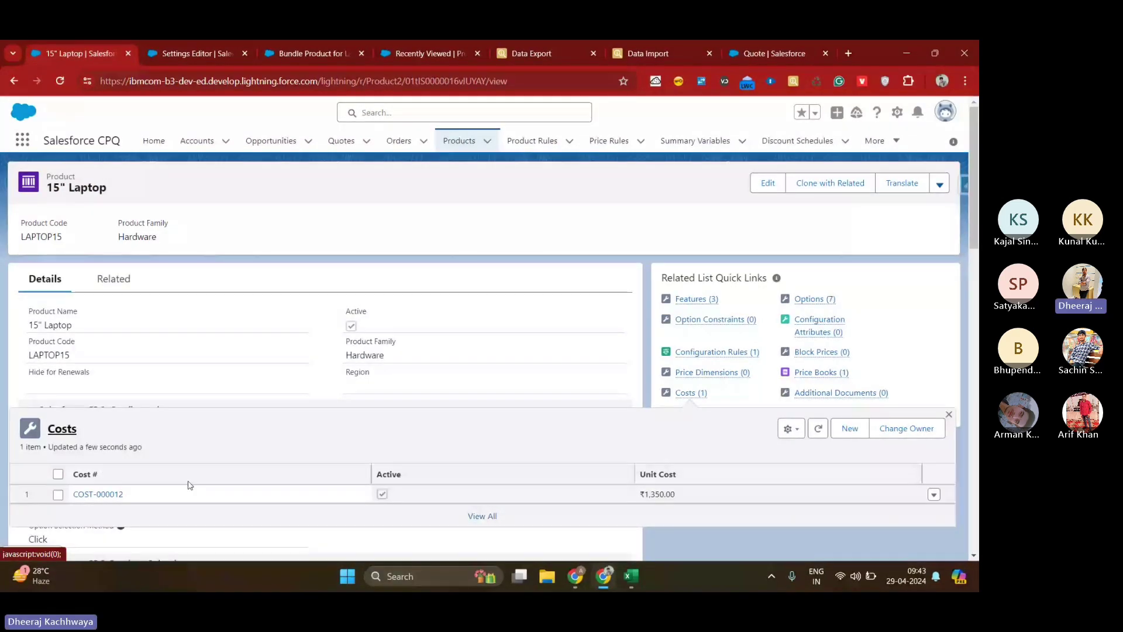
pyautogui.click(933, 495)
pyautogui.click(914, 466)
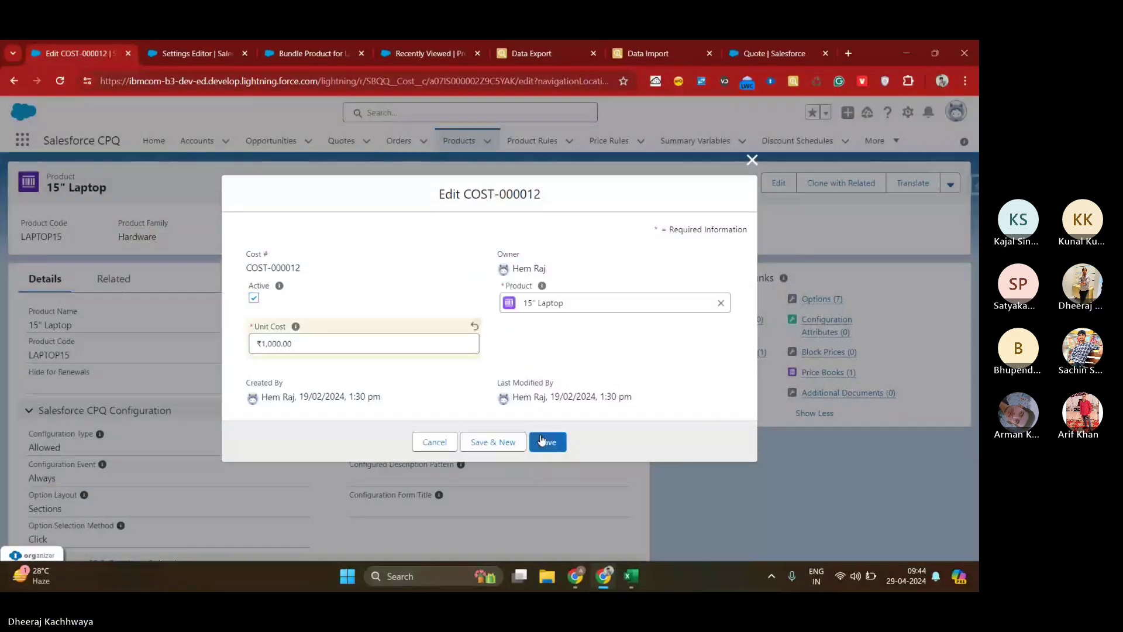
pyautogui.click(544, 441)
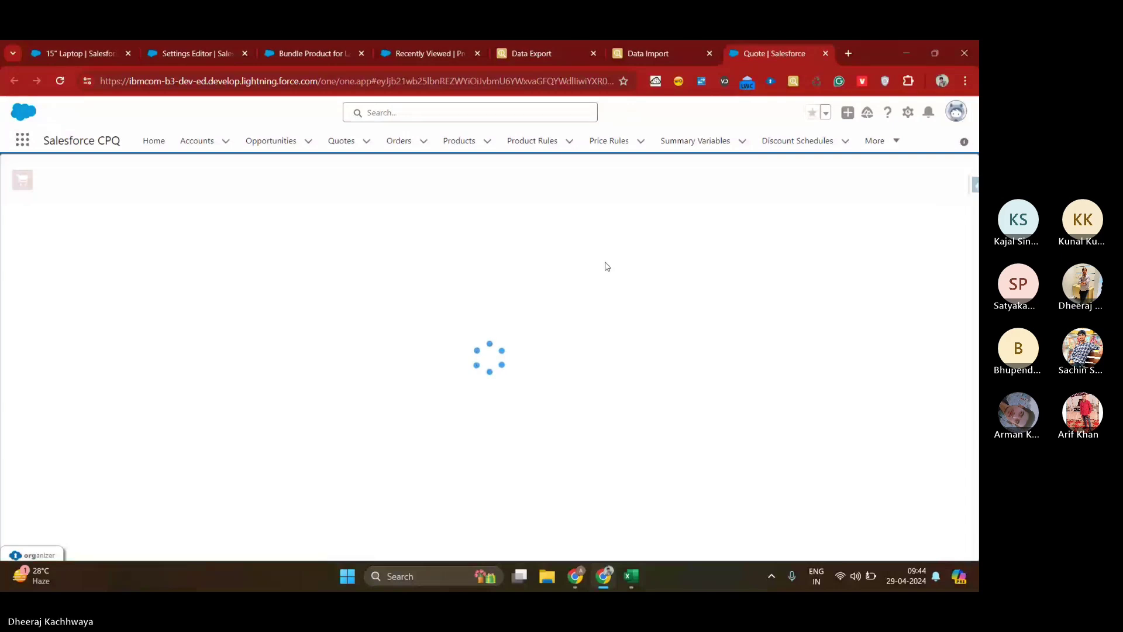
# Step: Add the 15" Laptop with its default configuration to the reloaded quote and check the line's net unit price
pyautogui.click(10, 257)
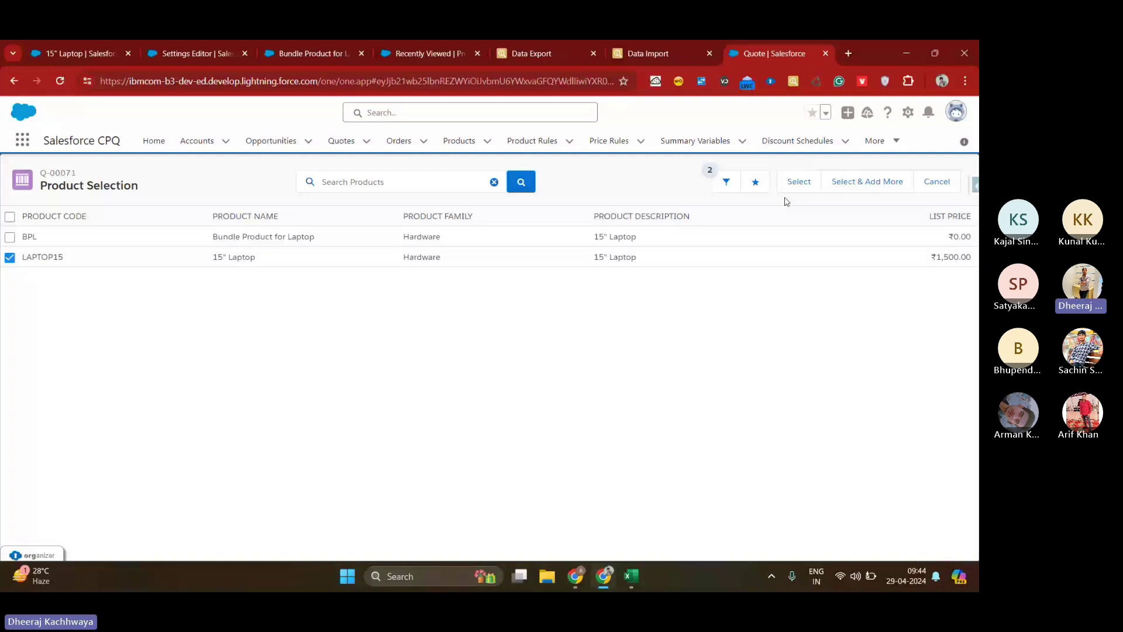
pyautogui.click(797, 183)
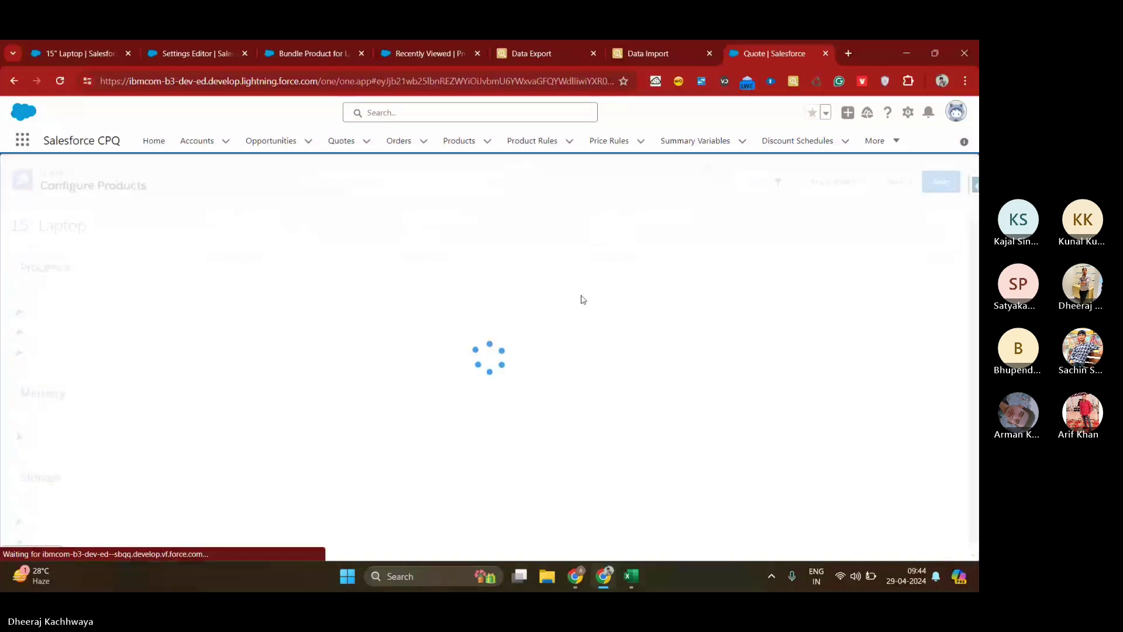
pyautogui.click(941, 181)
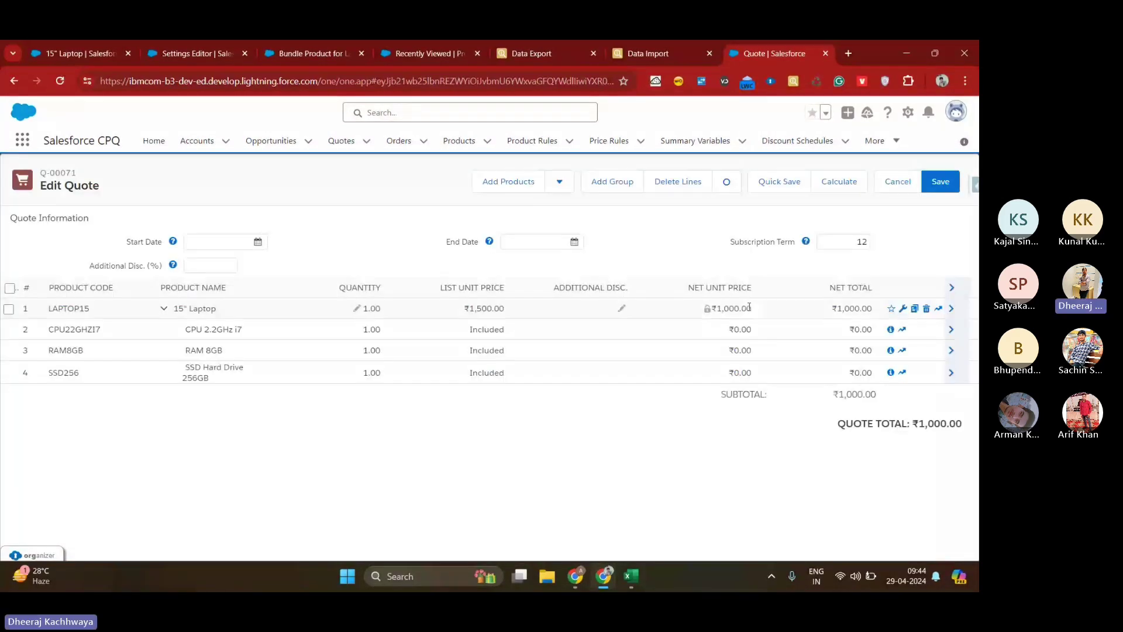
pyautogui.click(749, 307)
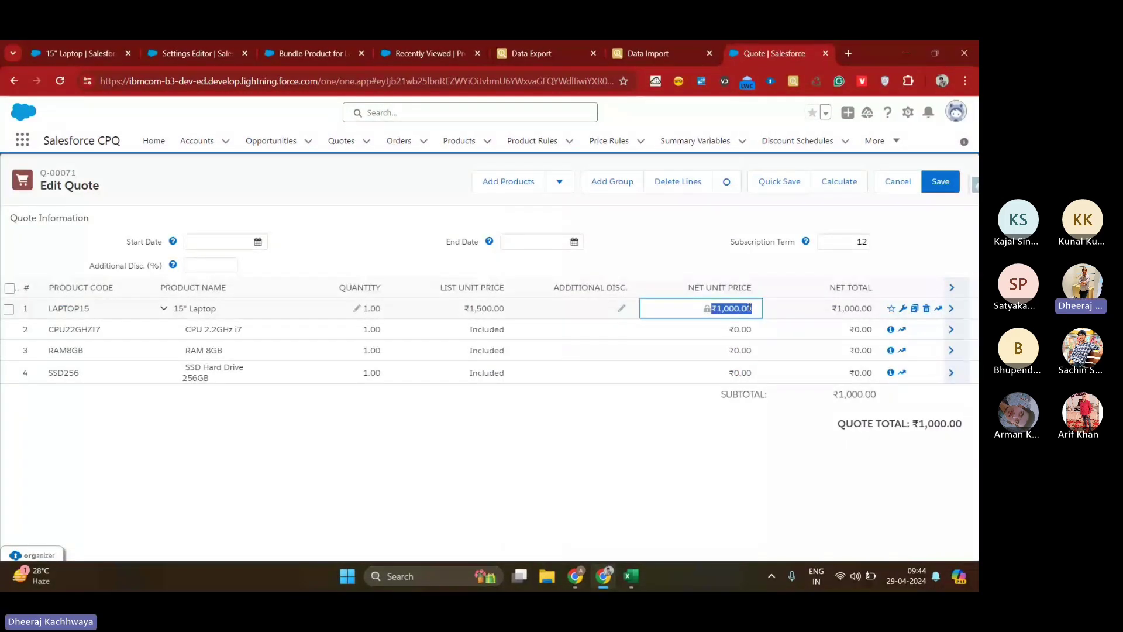
# Step: Set a 10% markup in the 15" Laptop quote line's details and recalculate the quote
pyautogui.click(951, 308)
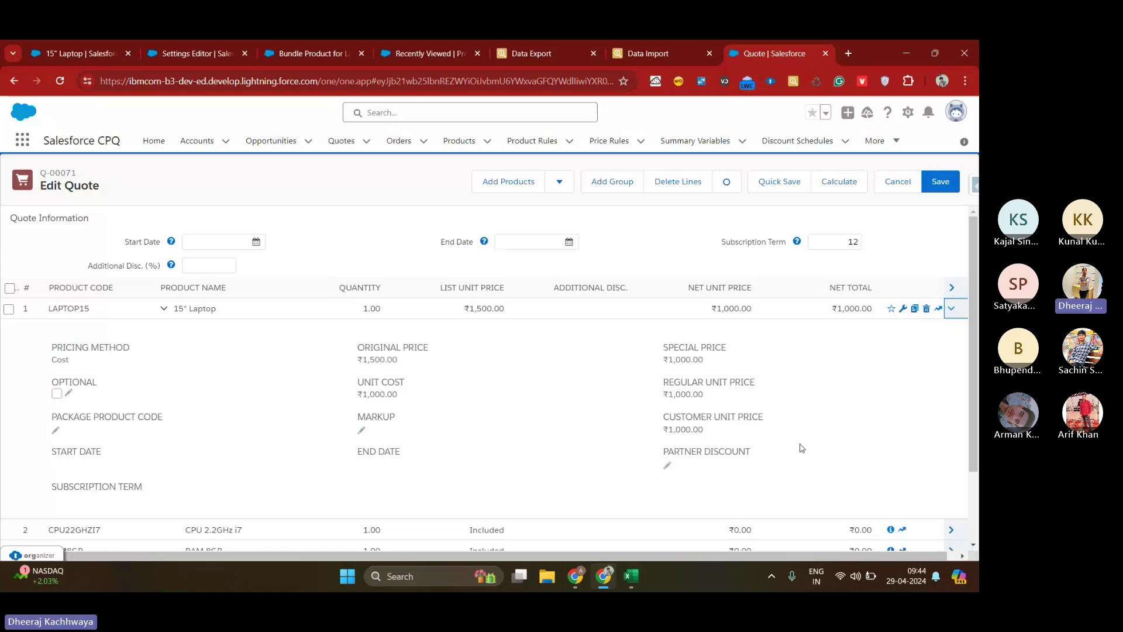
pyautogui.click(360, 431)
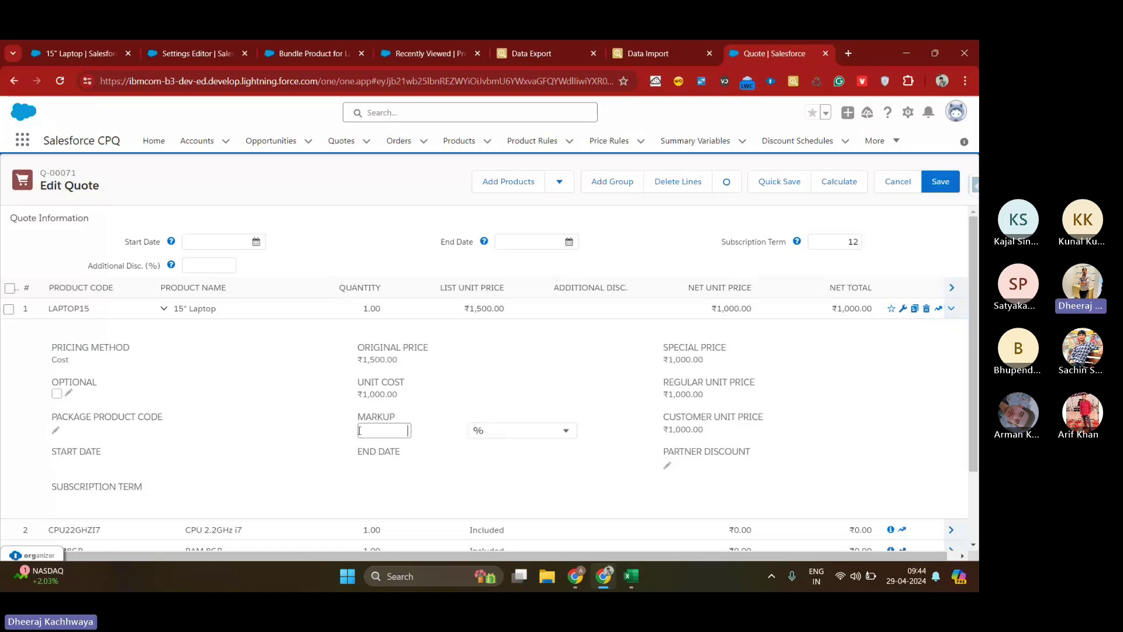
pyautogui.write('10')
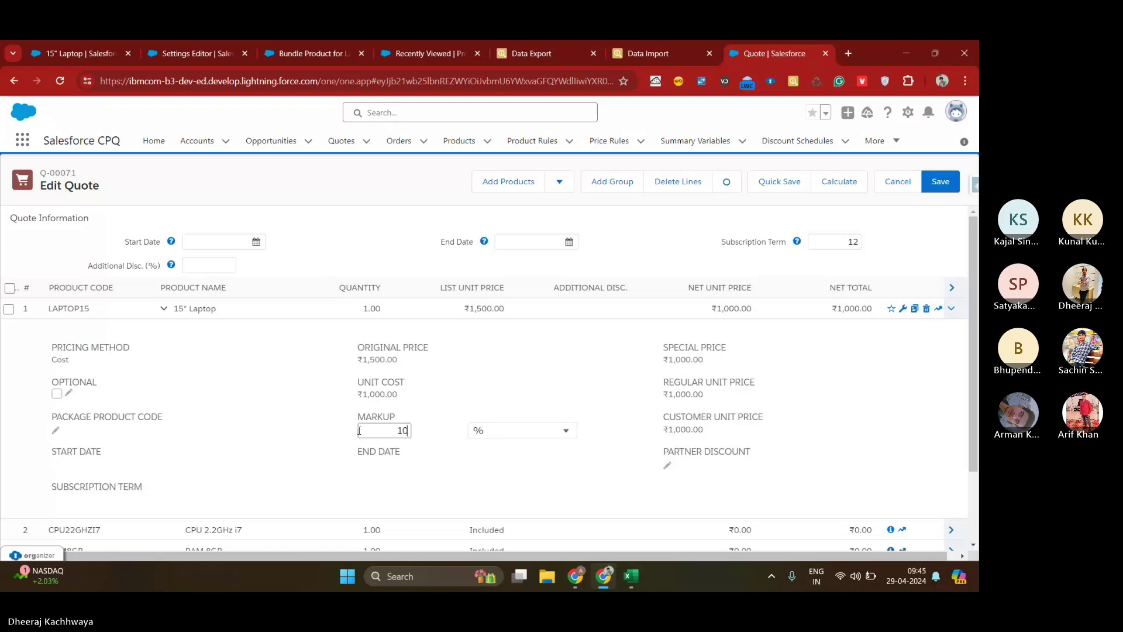
pyautogui.click(682, 262)
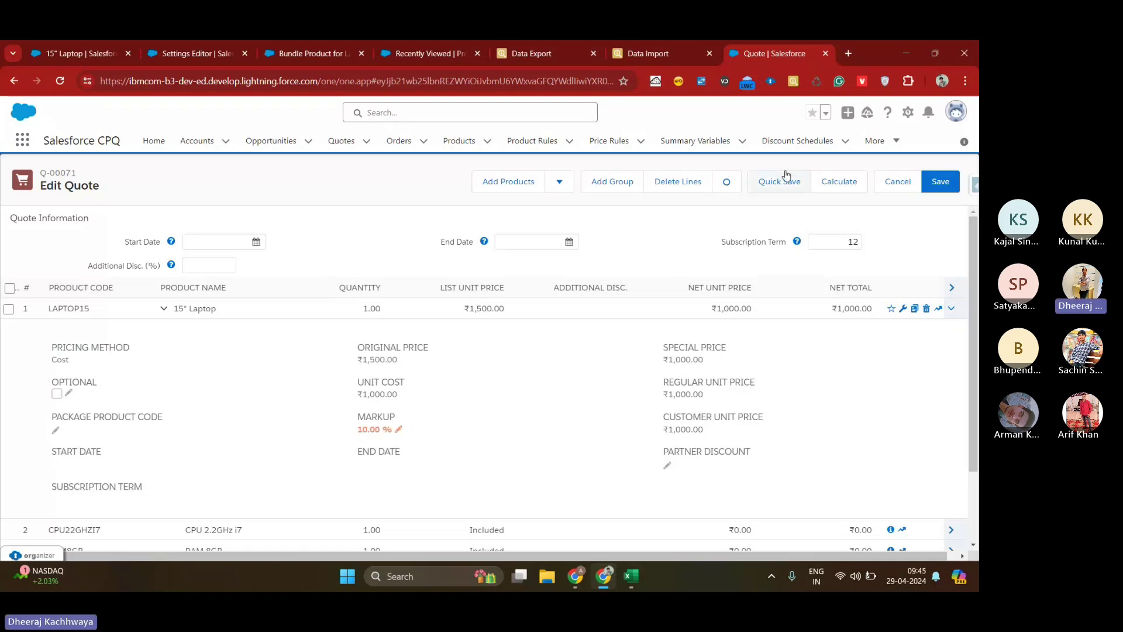
pyautogui.click(837, 187)
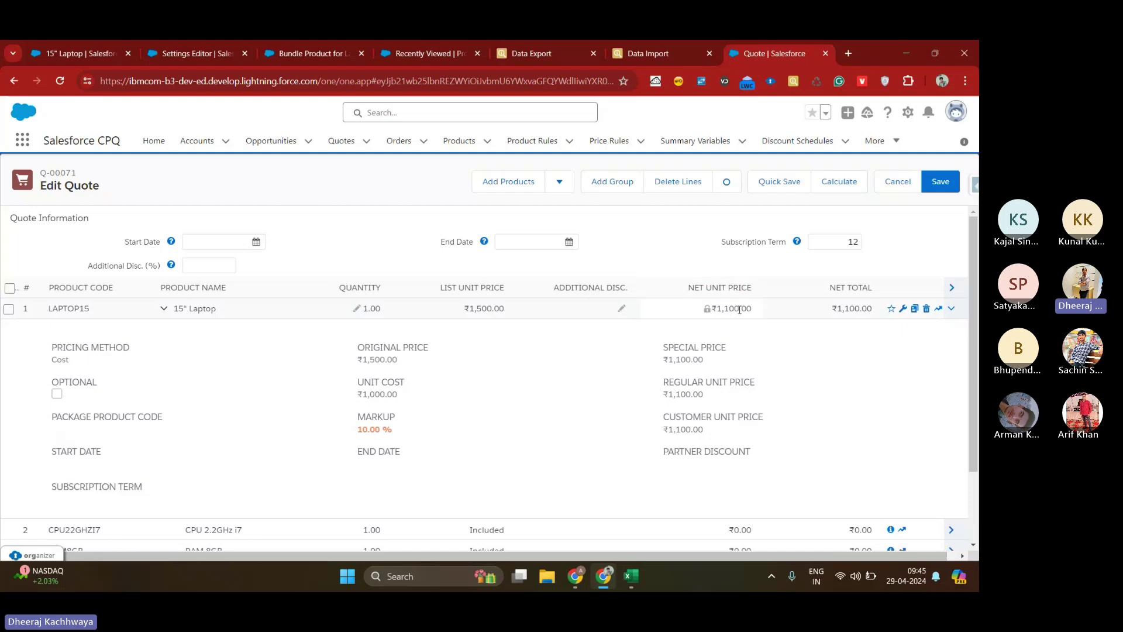
# Step: Compare the 15" Laptop product's pricing method with the recalculated quote line's pricing details
pyautogui.click(108, 45)
pyautogui.scroll(-7, 339, 377)
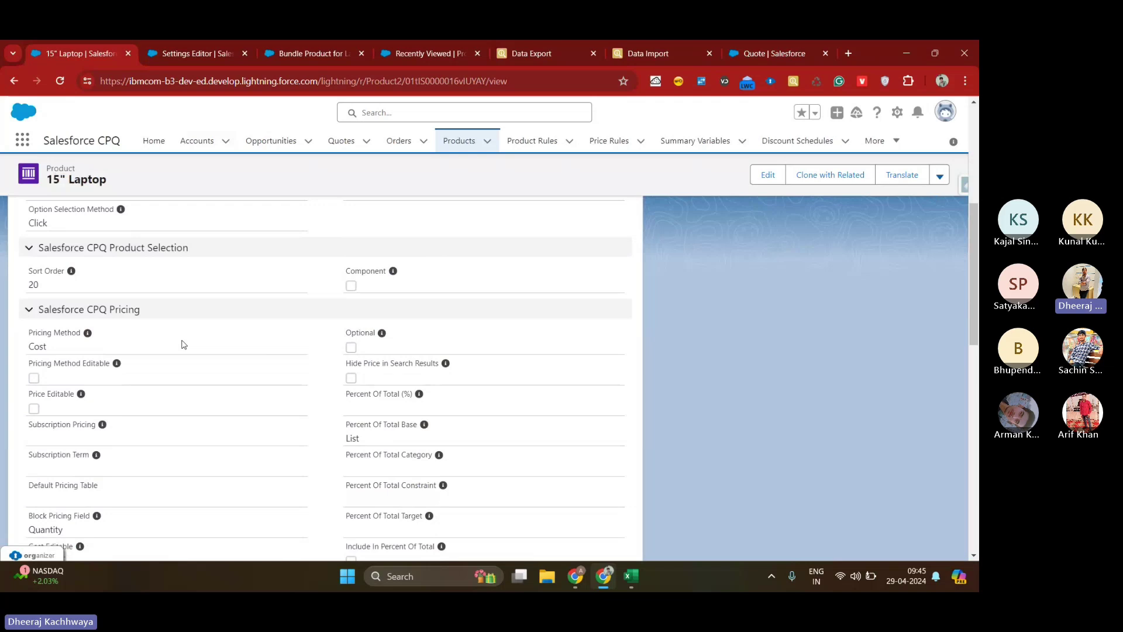
pyautogui.click(773, 50)
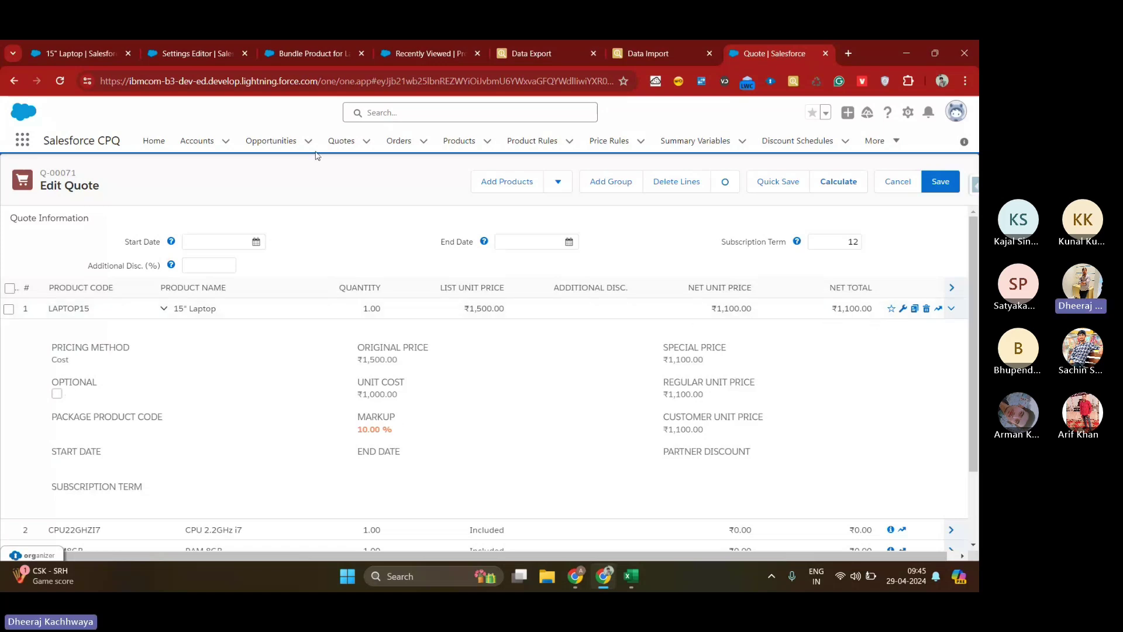
# Step: Change the 15" Laptop product's pricing method to Block and save the product
pyautogui.click(88, 53)
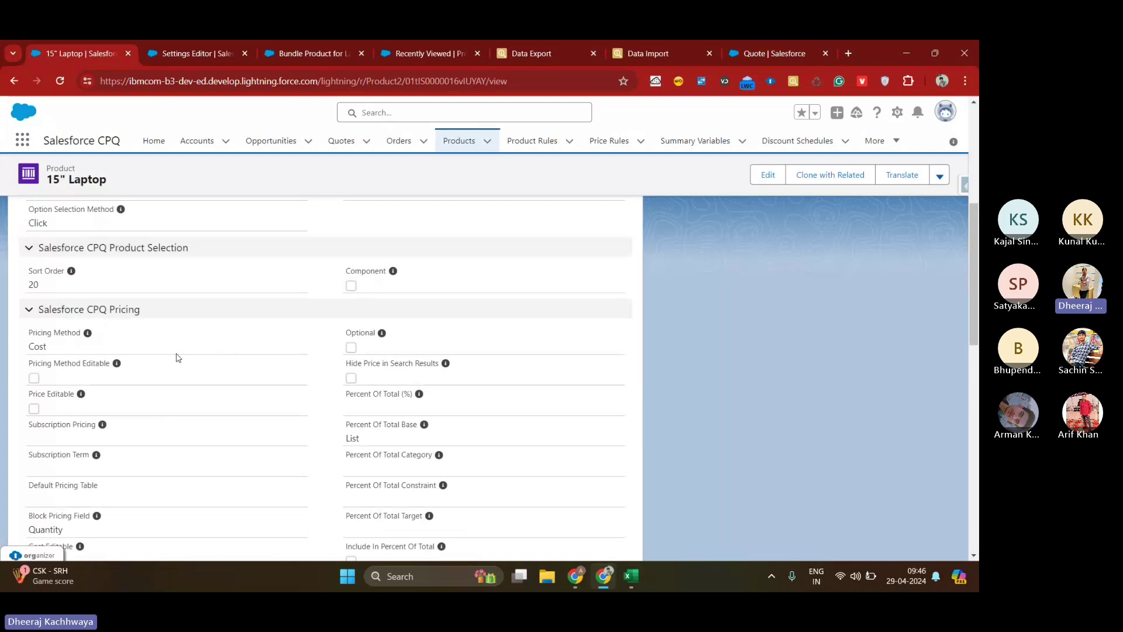
pyautogui.click(766, 175)
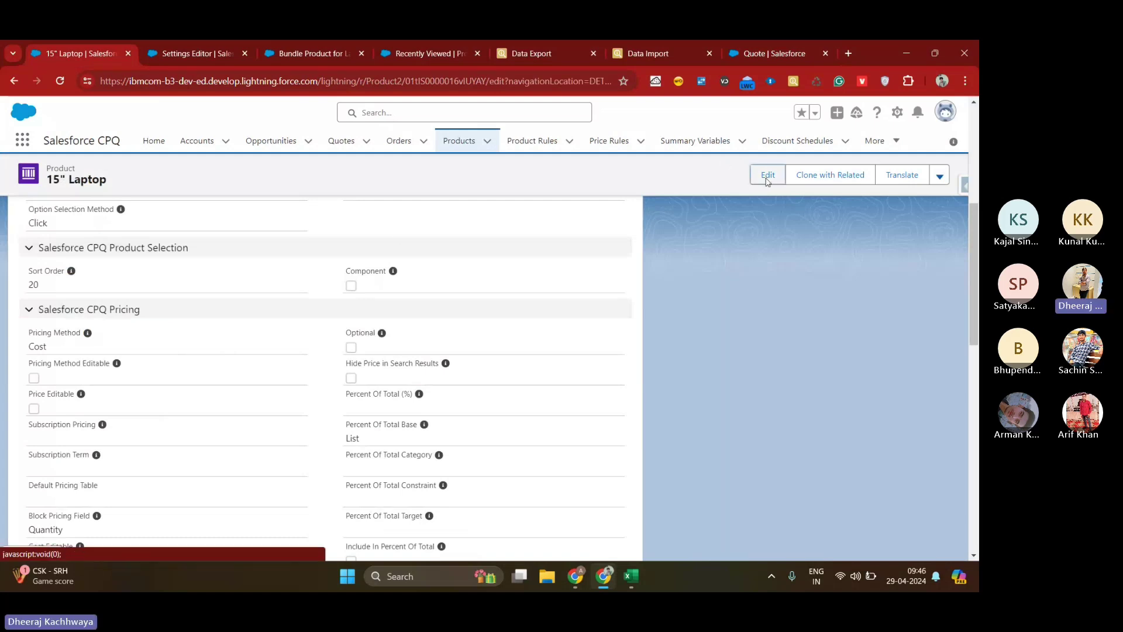
pyautogui.scroll(-10, 303, 337)
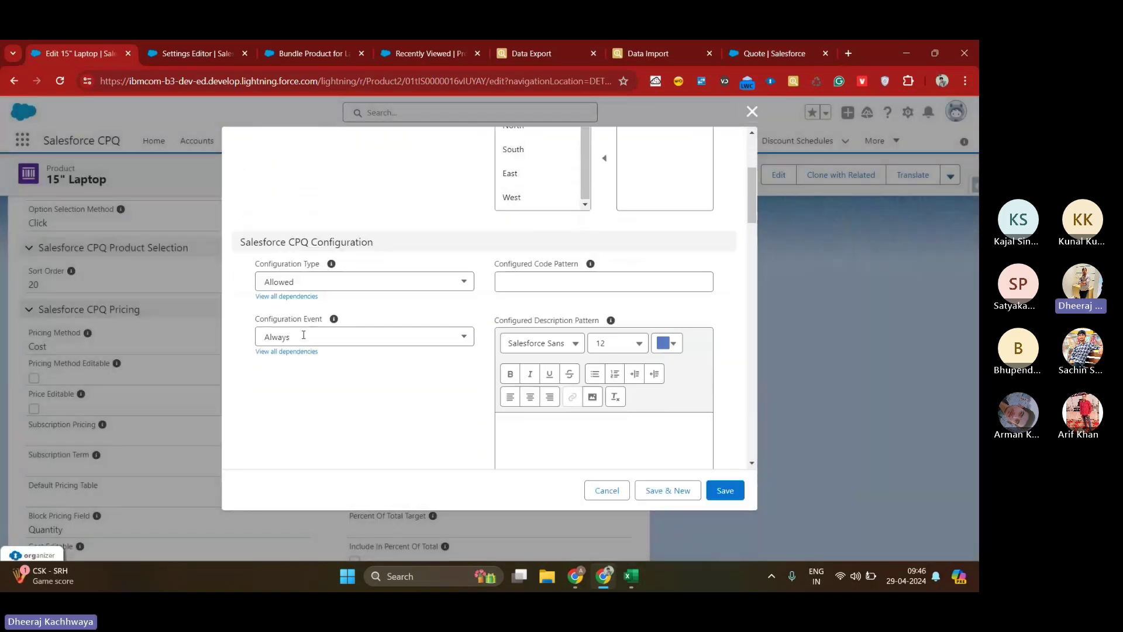
pyautogui.scroll(-5, 303, 338)
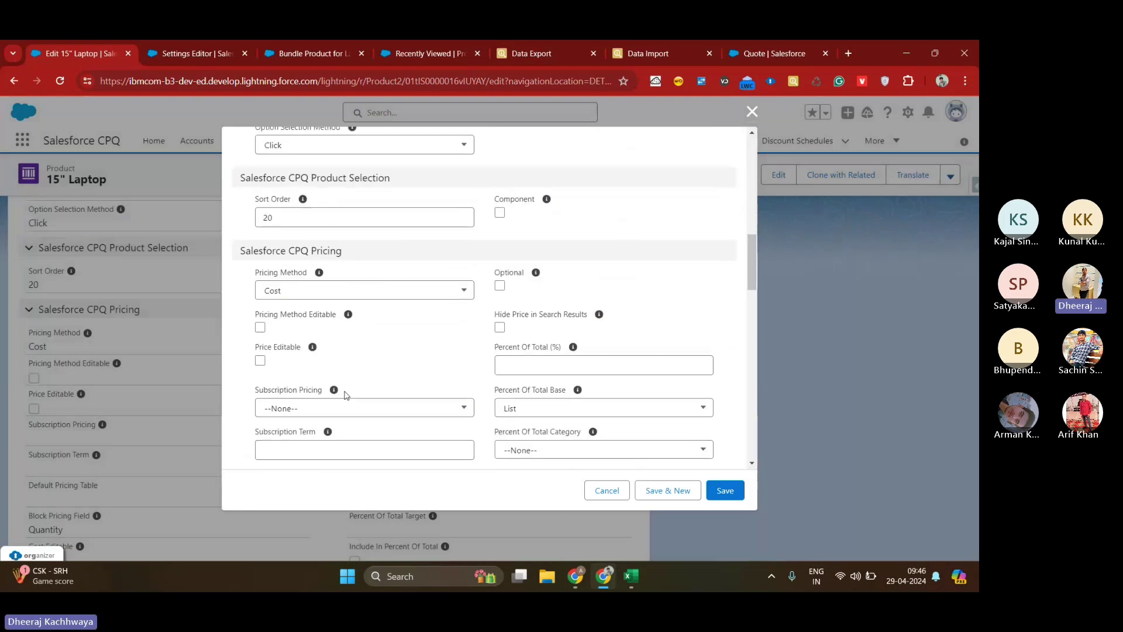
pyautogui.click(355, 298)
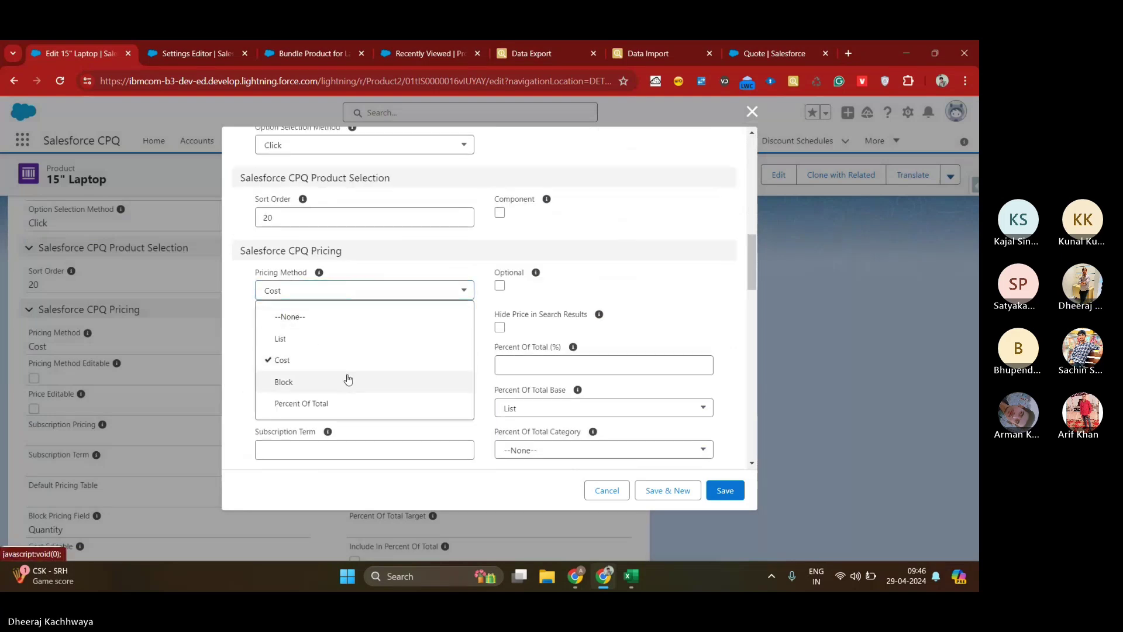
pyautogui.click(348, 378)
pyautogui.click(731, 495)
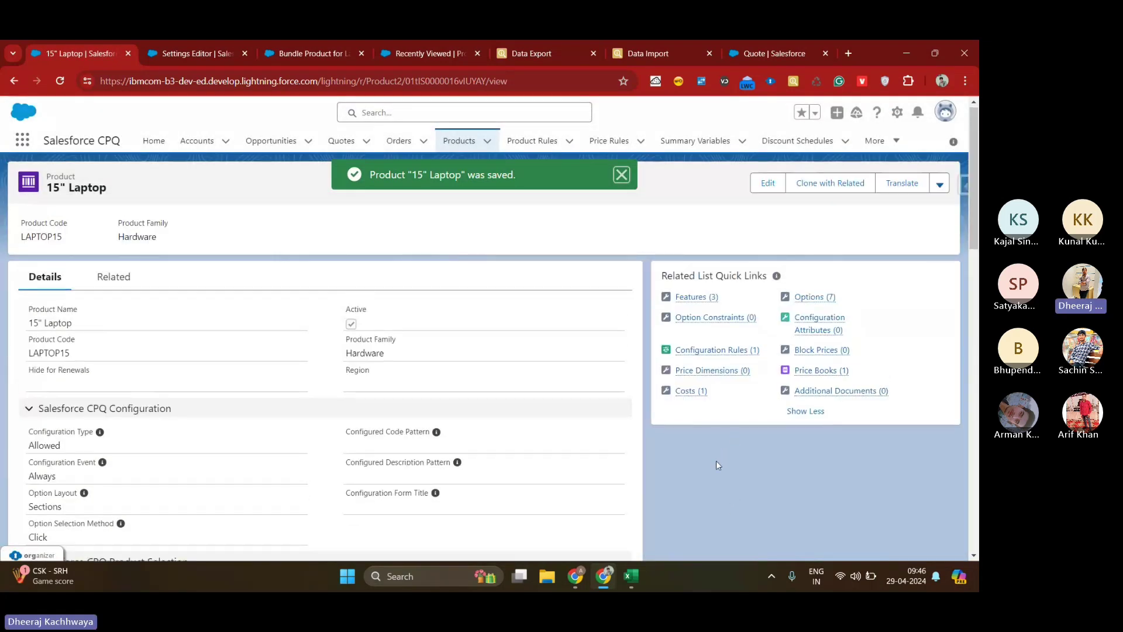
# Step: Start a new block price for the 15" Laptop named 1-10, with lower bound 1 and upper bound 10
pyautogui.click(819, 412)
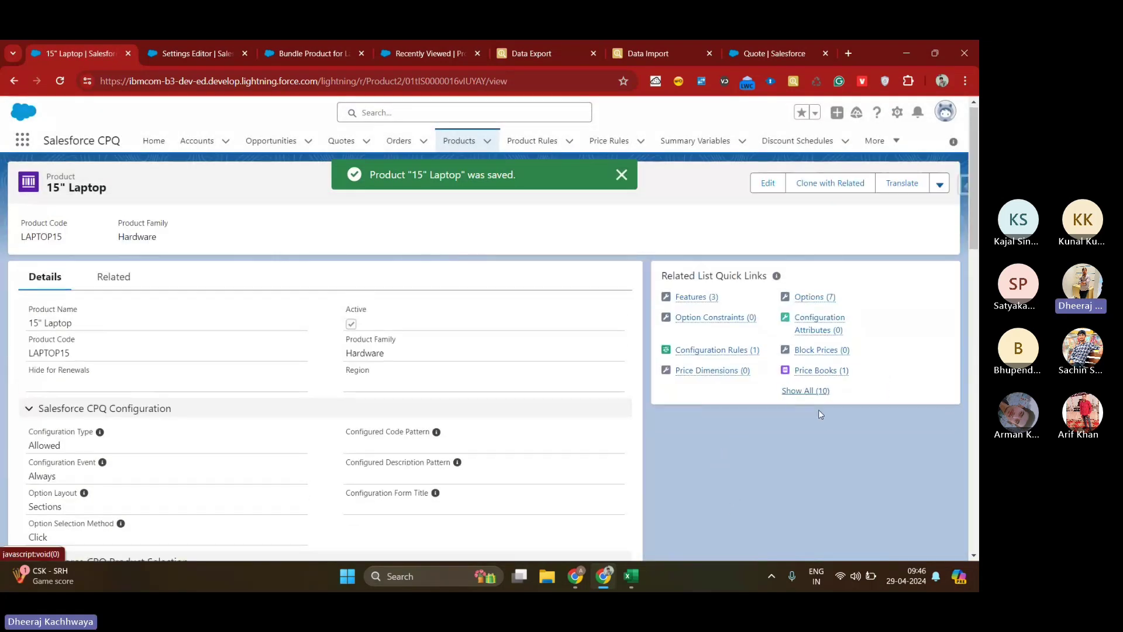
pyautogui.moveTo(835, 351)
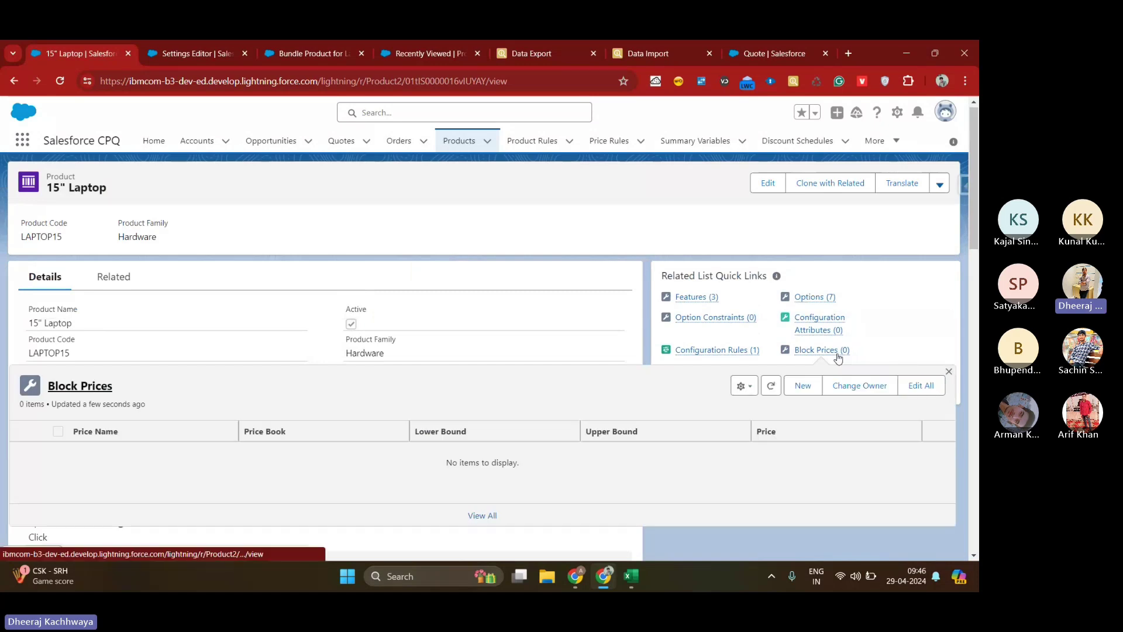
pyautogui.click(803, 386)
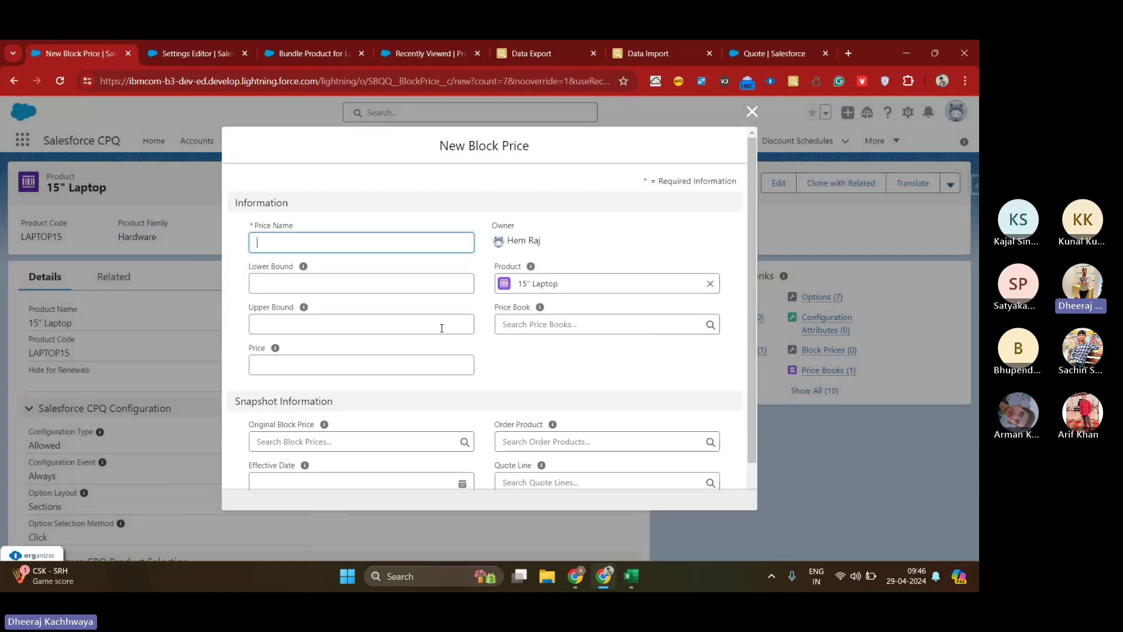
pyautogui.write('1-1')
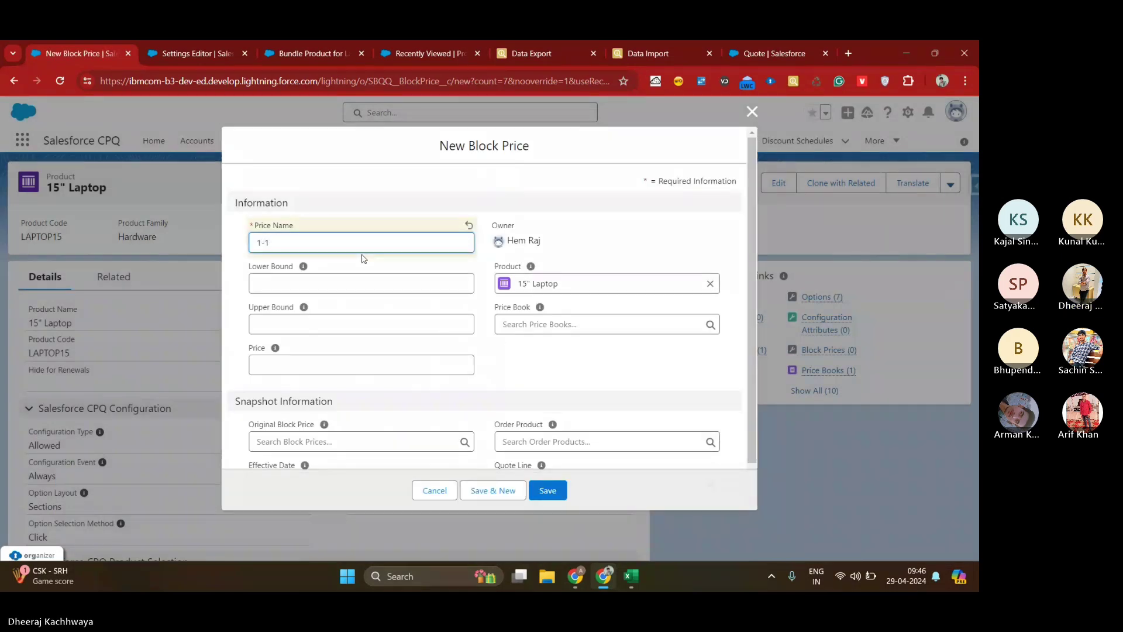
pyautogui.write('0')
pyautogui.click(347, 283)
pyautogui.write('1')
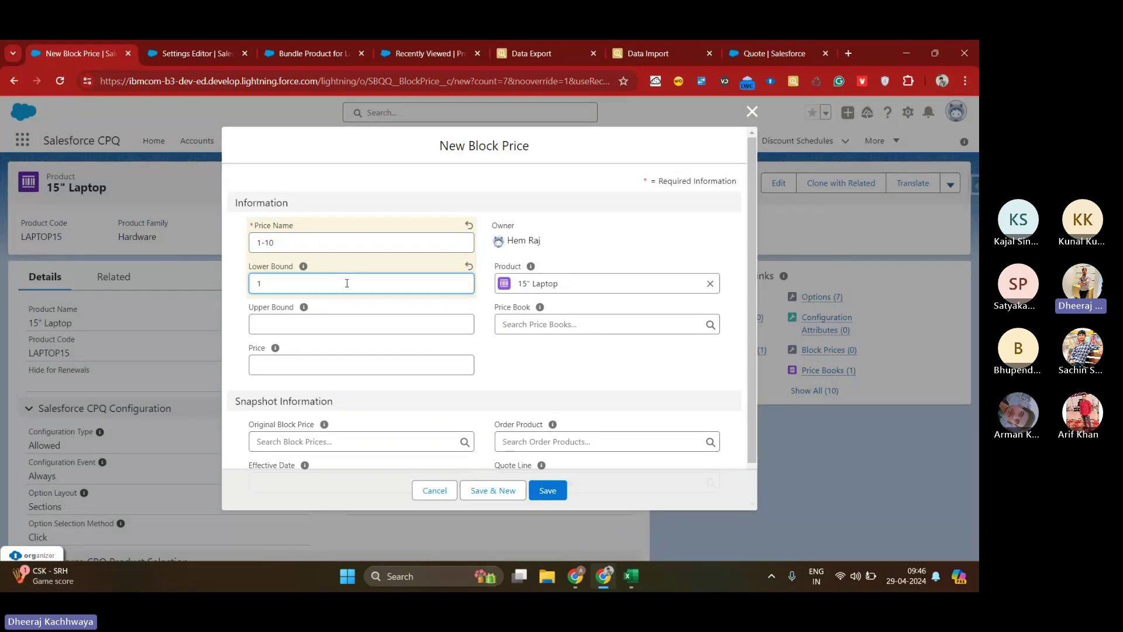
pyautogui.click(344, 329)
pyautogui.write('10')
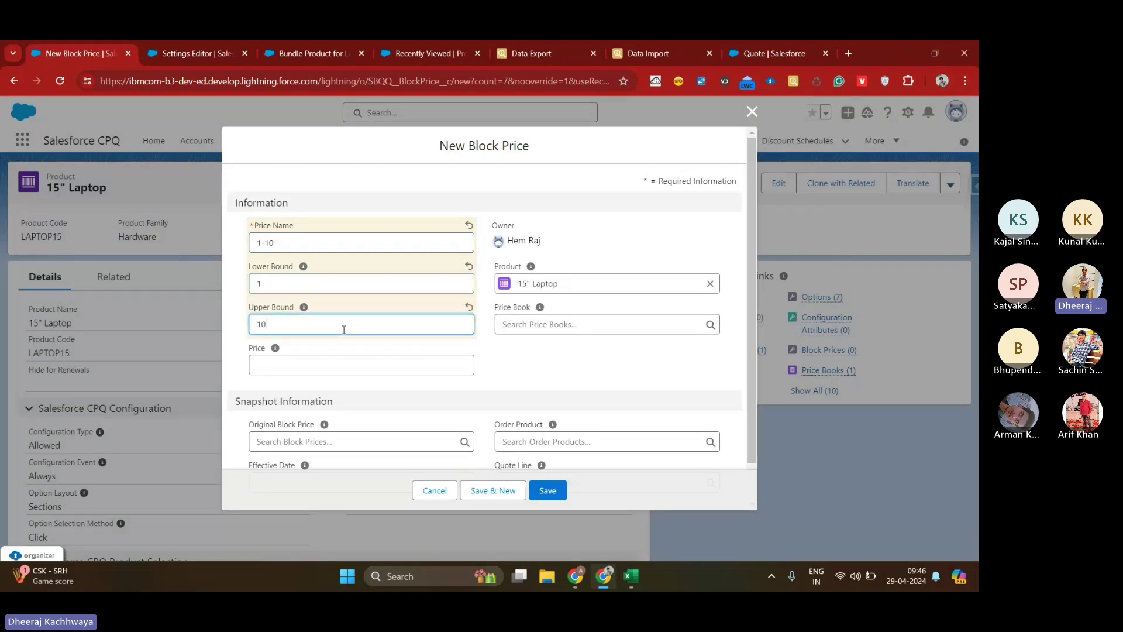
# Step: Set the 1-10 block's price to ₹1,000.00 and save the block price
pyautogui.click(344, 360)
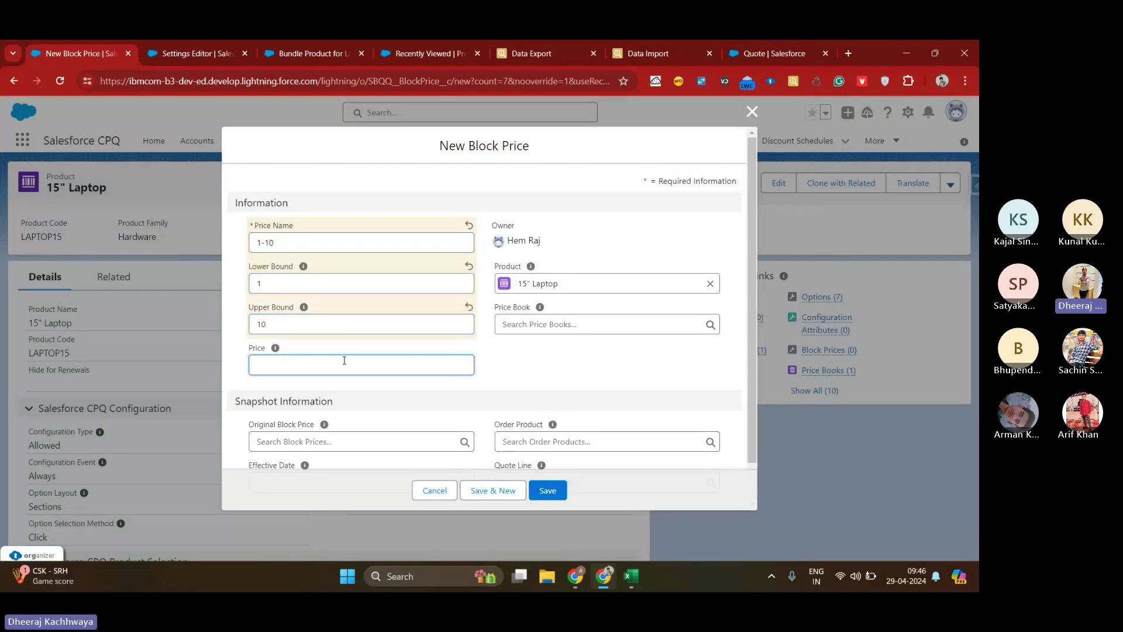
pyautogui.write('1000')
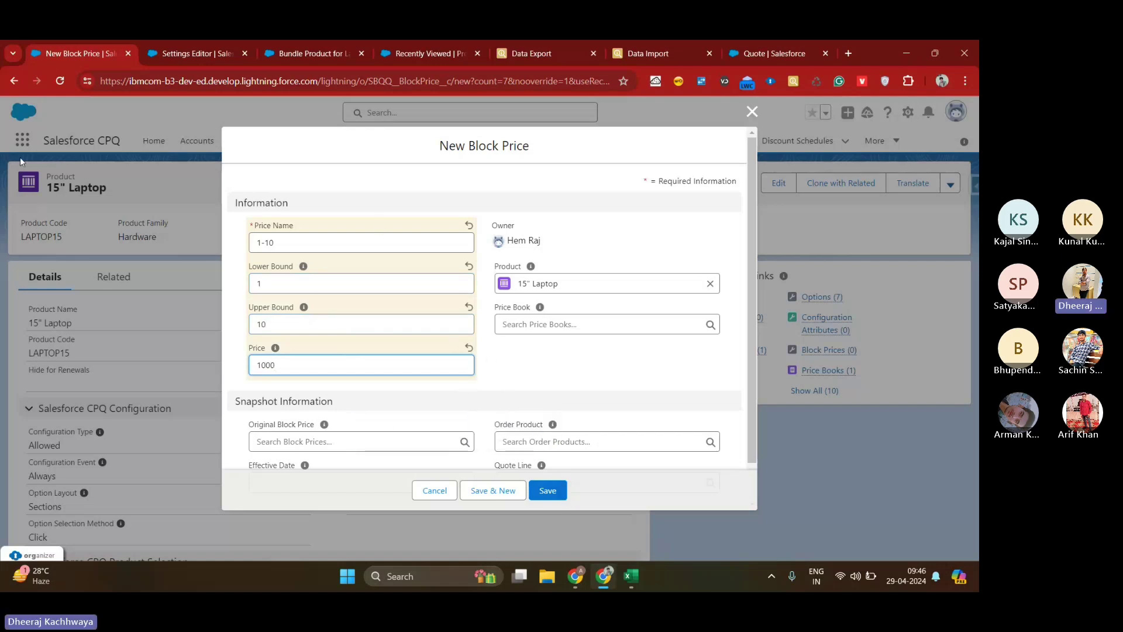
pyautogui.click(265, 281)
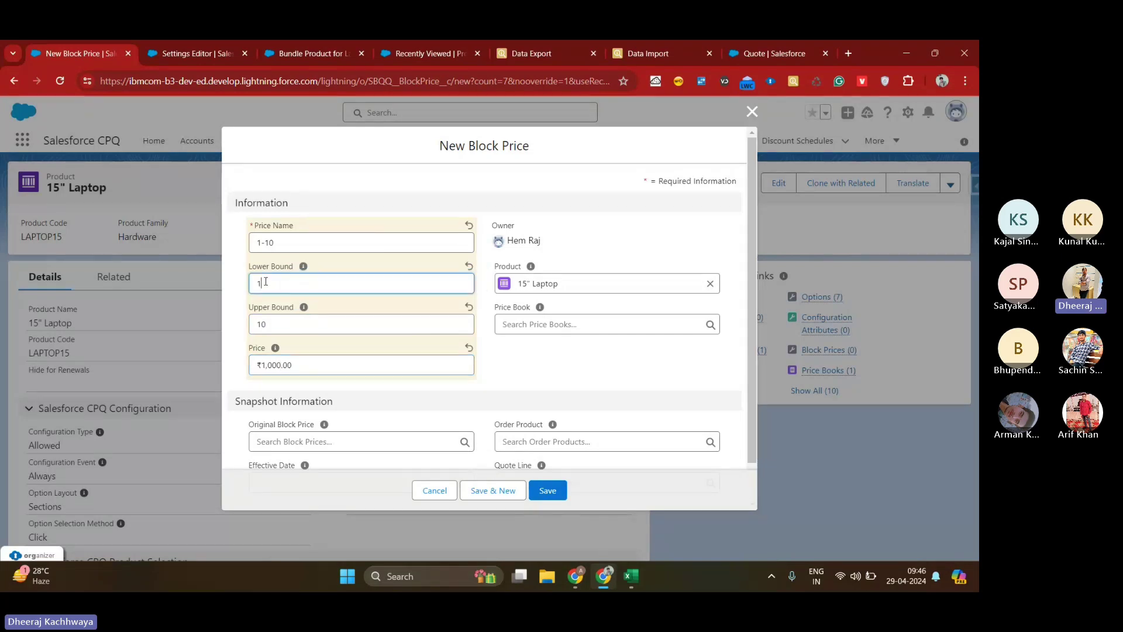
pyautogui.click(281, 329)
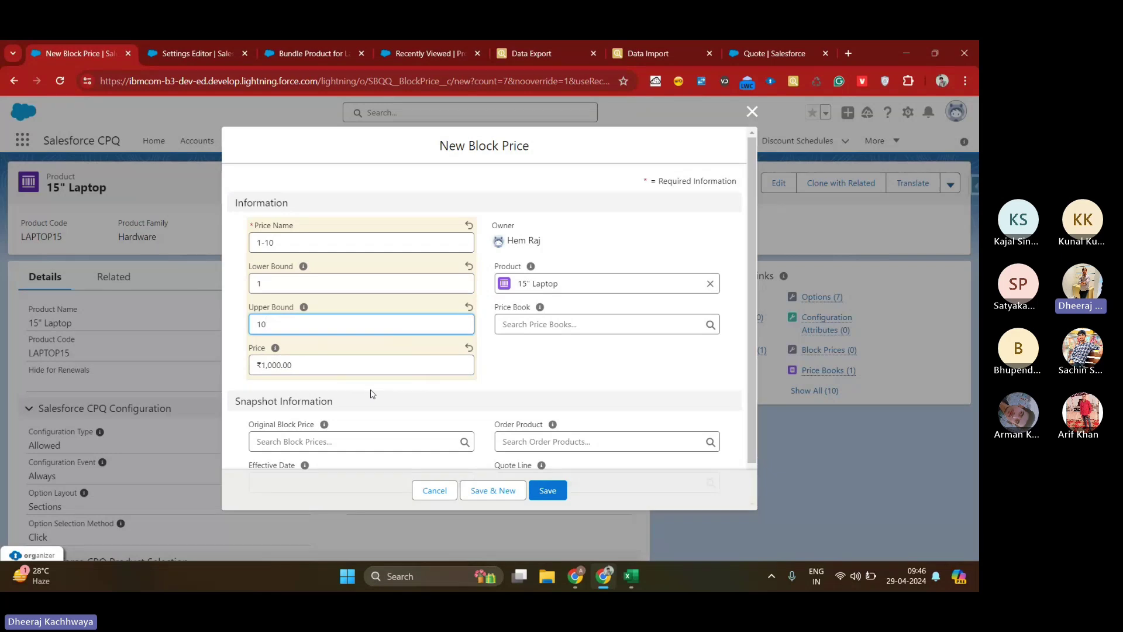
pyautogui.click(550, 490)
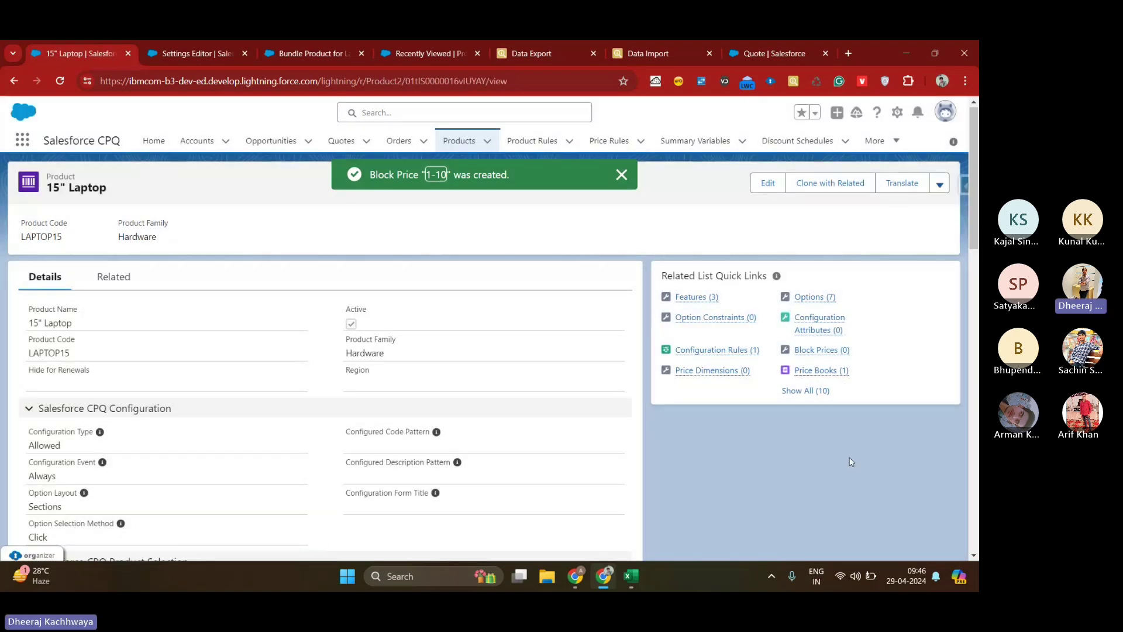
# Step: Start a second block price for the 15" Laptop named 11-20, with lower bound 11 and upper bound 20
pyautogui.moveTo(810, 368)
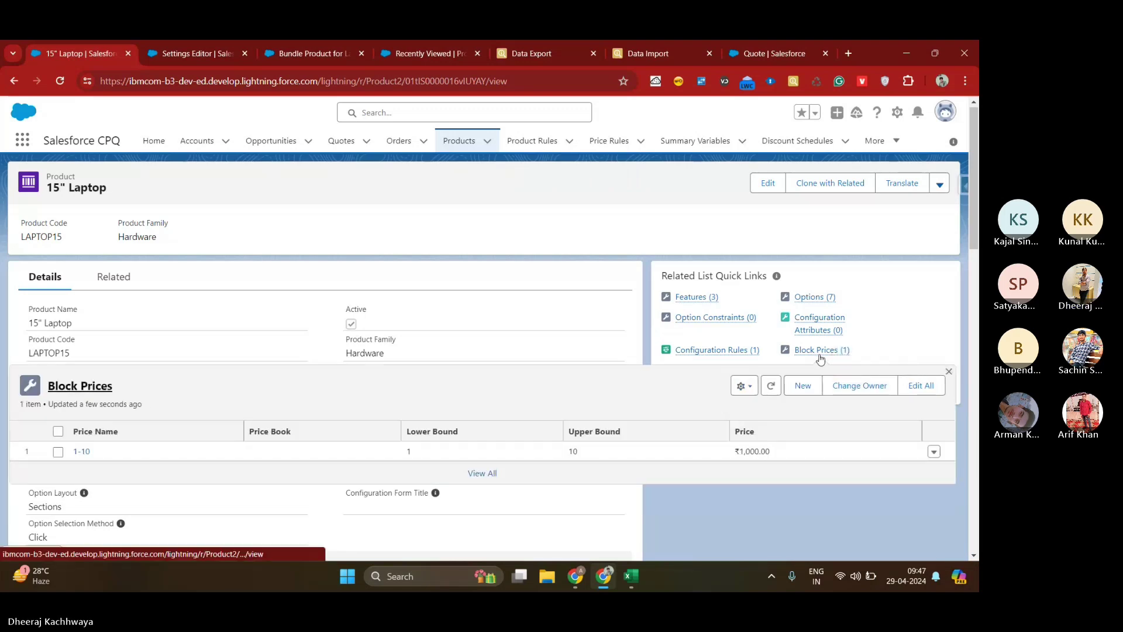
pyautogui.click(803, 385)
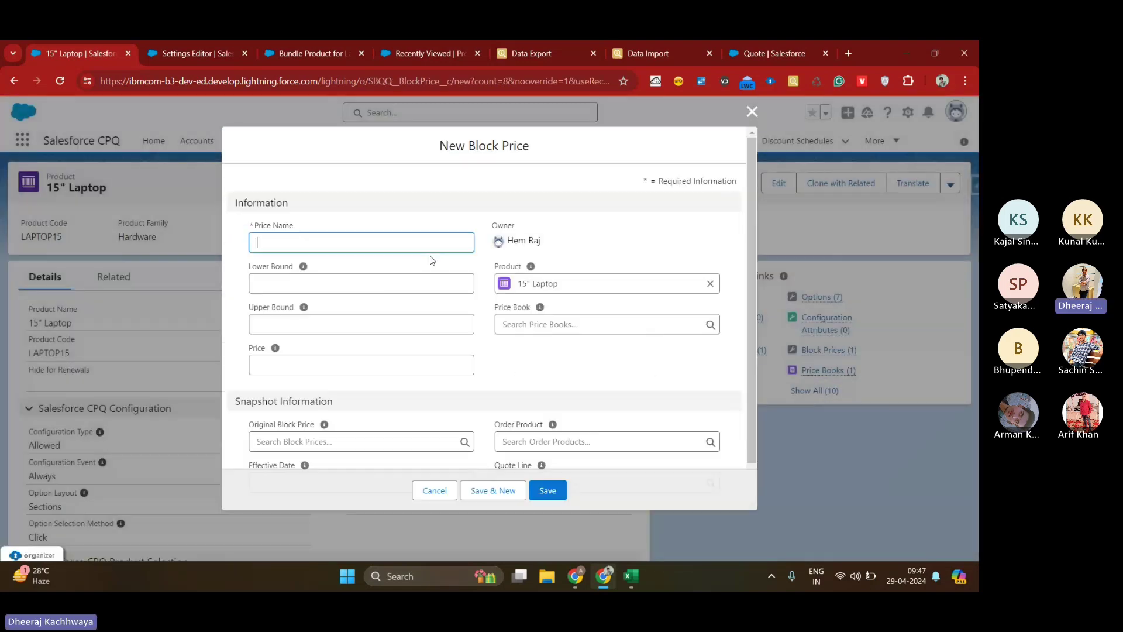
pyautogui.write('11-1')
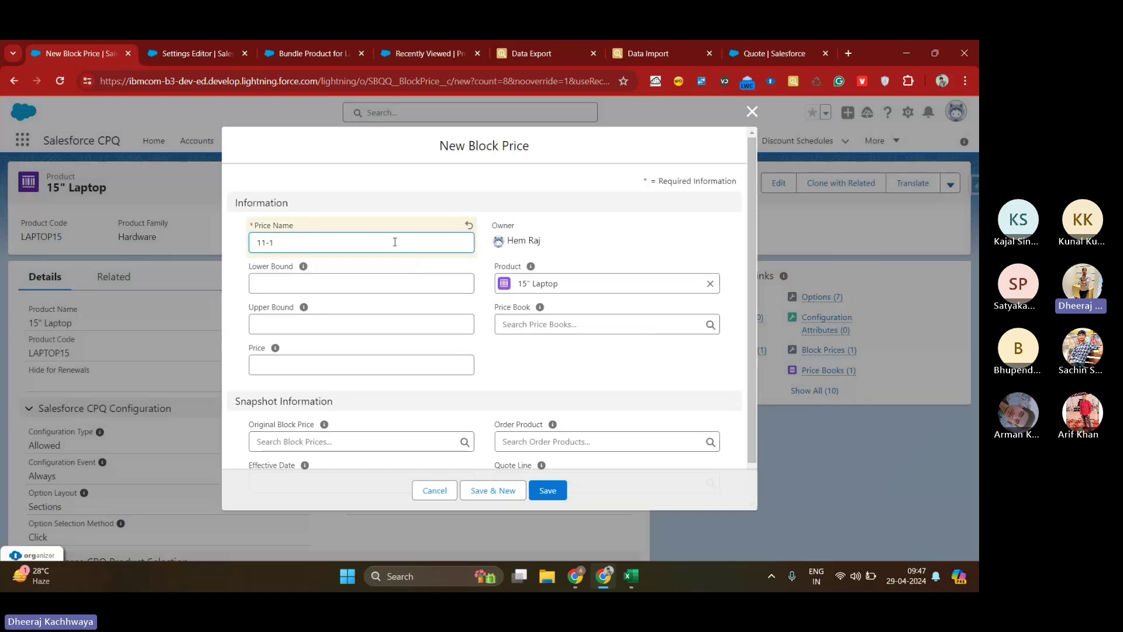
pyautogui.press('BackSpace')
pyautogui.write('20')
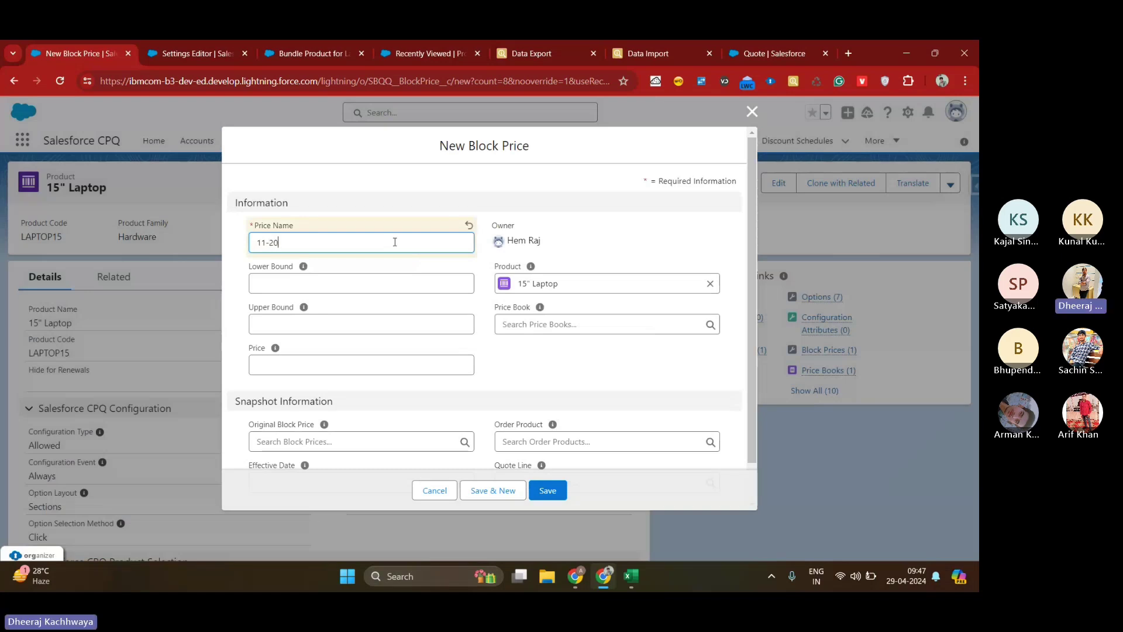
pyautogui.click(380, 276)
pyautogui.write('111')
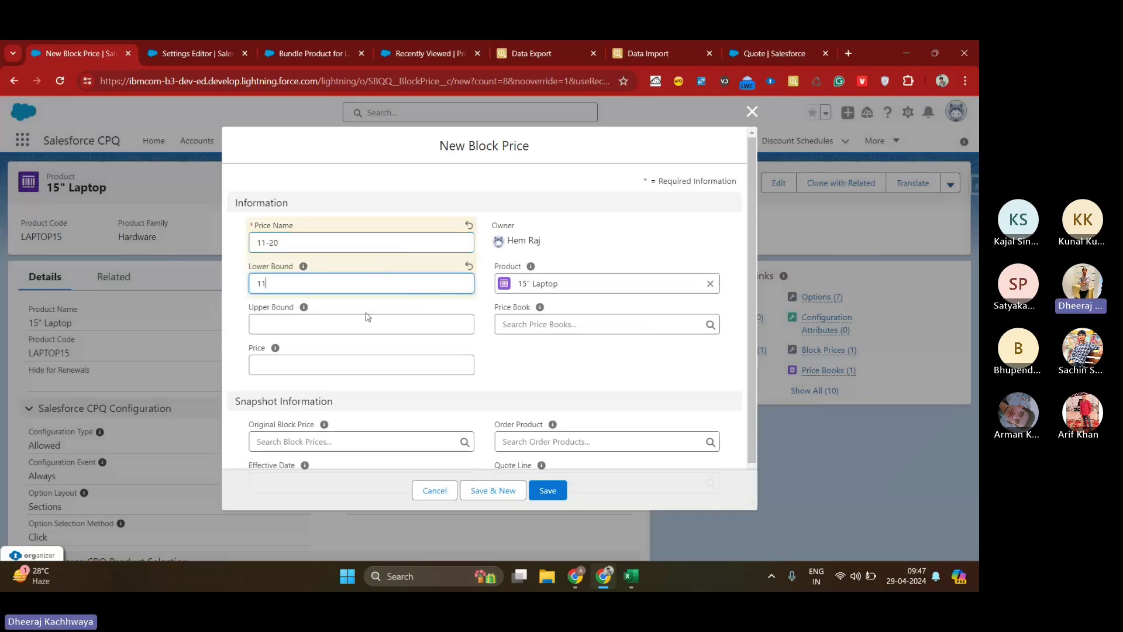
pyautogui.click(362, 325)
pyautogui.write('20')
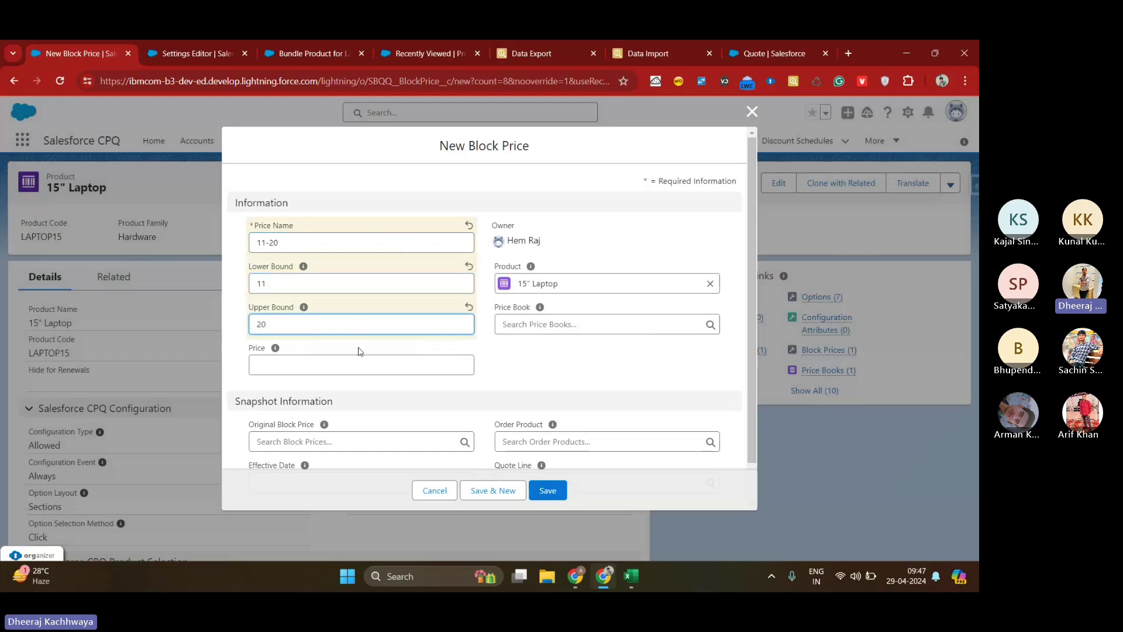
# Step: Set the 11-20 block's price to ₹800.00 and try to save it, continuing to another new block price
pyautogui.click(357, 362)
pyautogui.write('800')
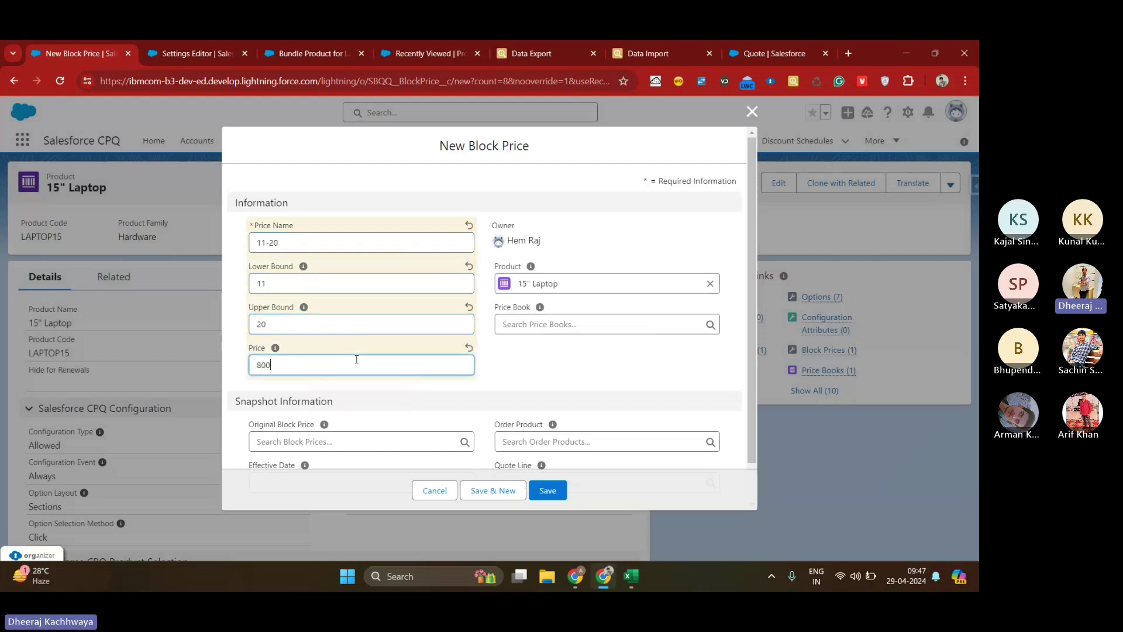
pyautogui.click(506, 490)
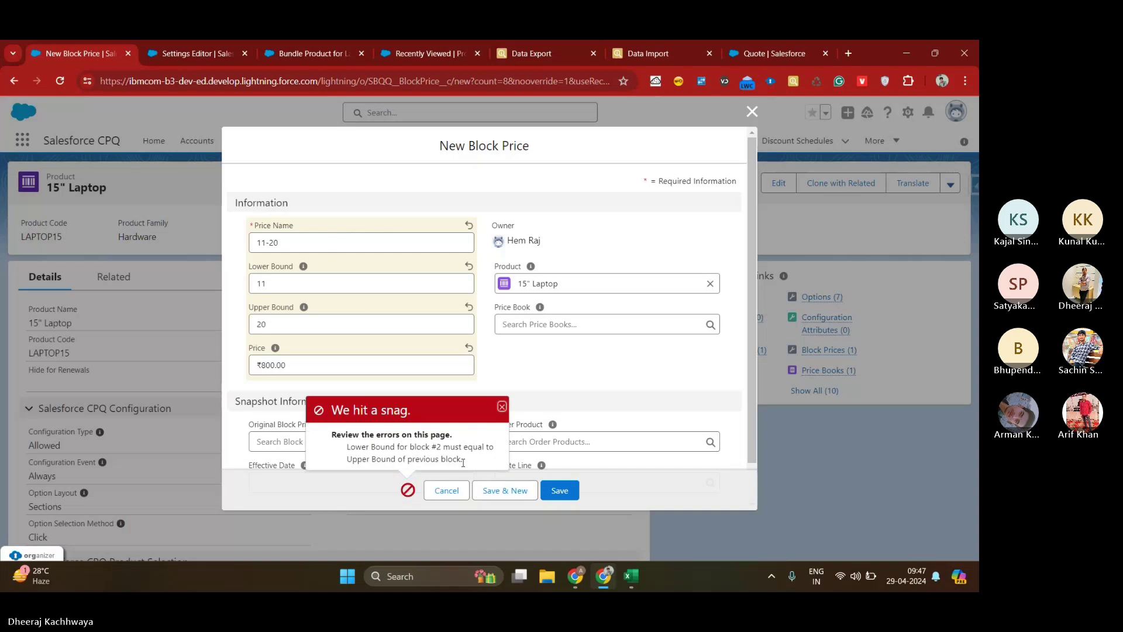
# Step: Correct the 11-20 block's lower bound to 10, save it and check the product's block prices list
pyautogui.click(316, 284)
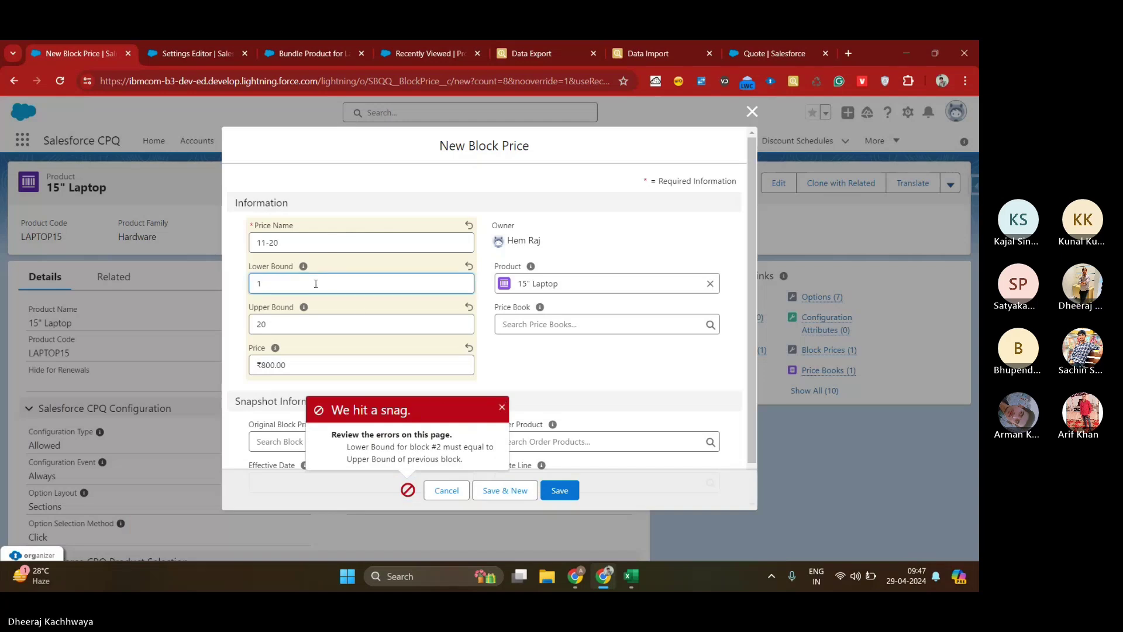
pyautogui.click(560, 495)
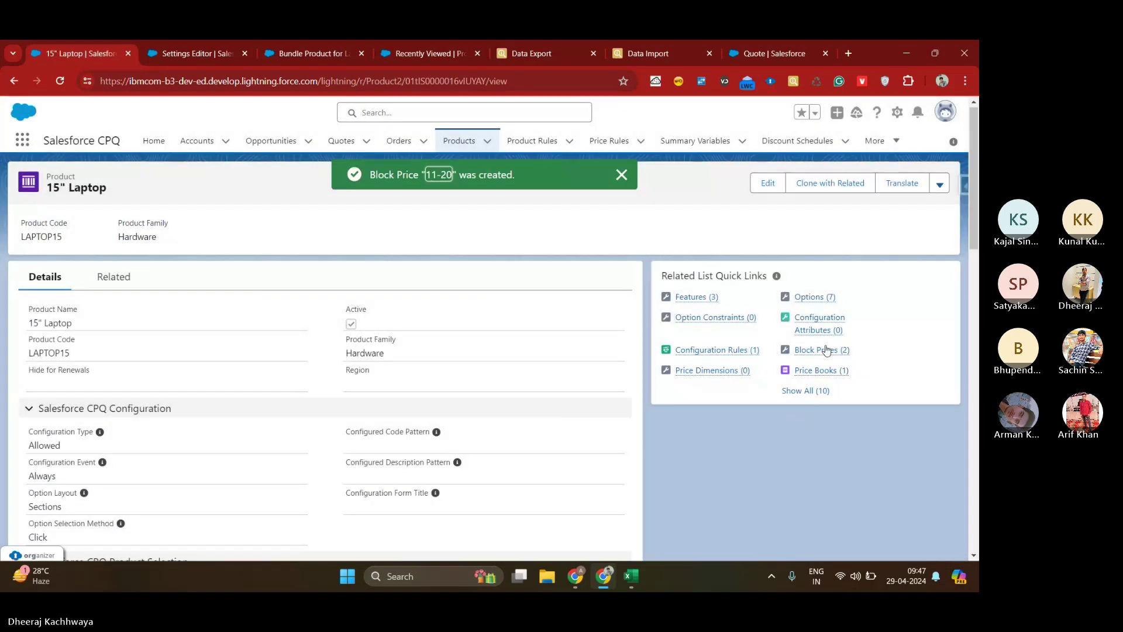
pyautogui.moveTo(824, 349)
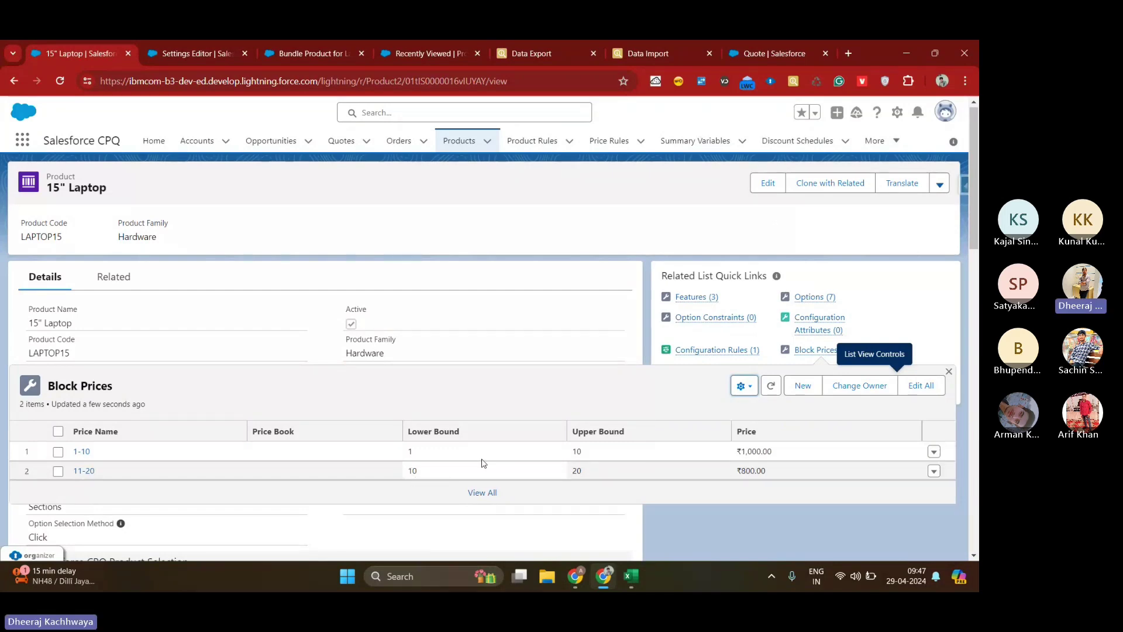
# Step: Create a third block price for the 15" Laptop named 20+, with lower bound 20 and price ₹500.00, and save it
pyautogui.click(801, 384)
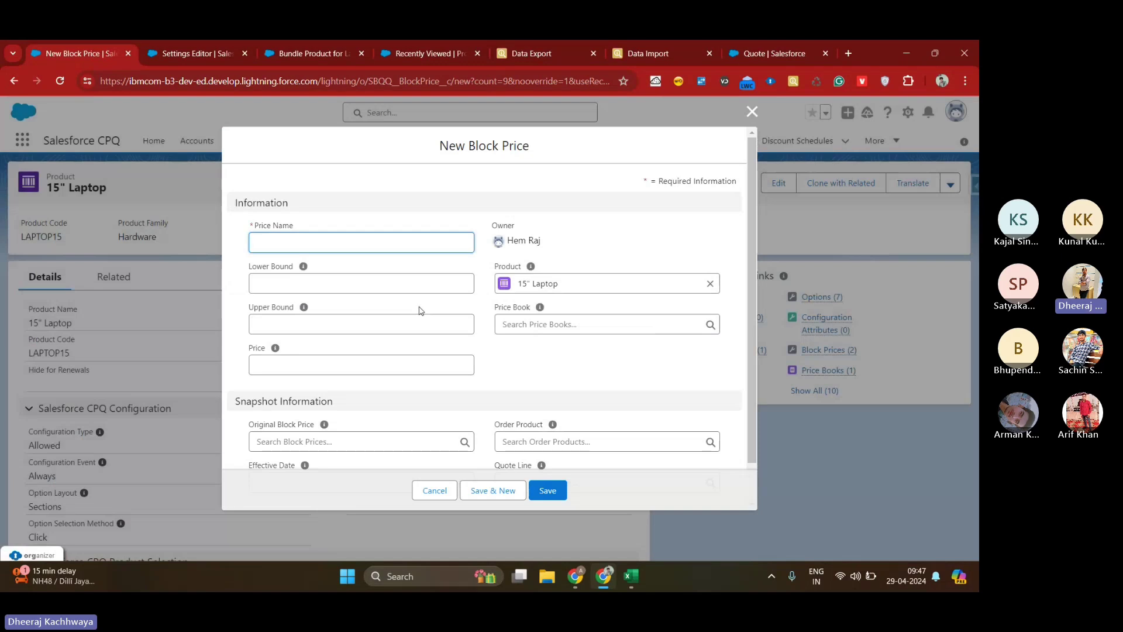
pyautogui.write('20+')
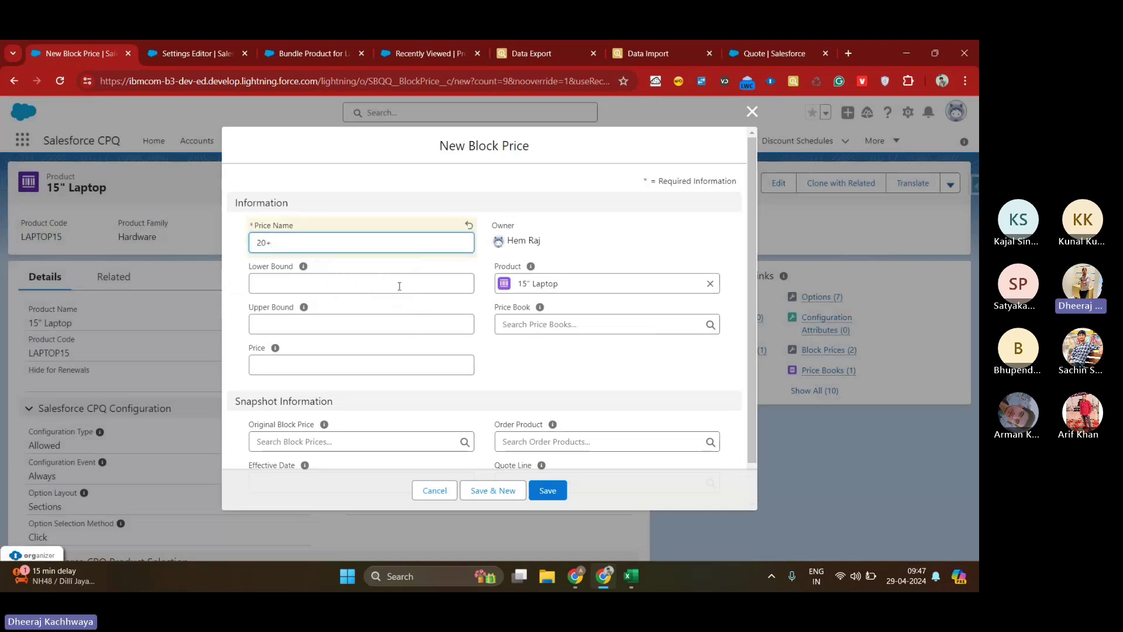
pyautogui.click(391, 282)
pyautogui.write('20')
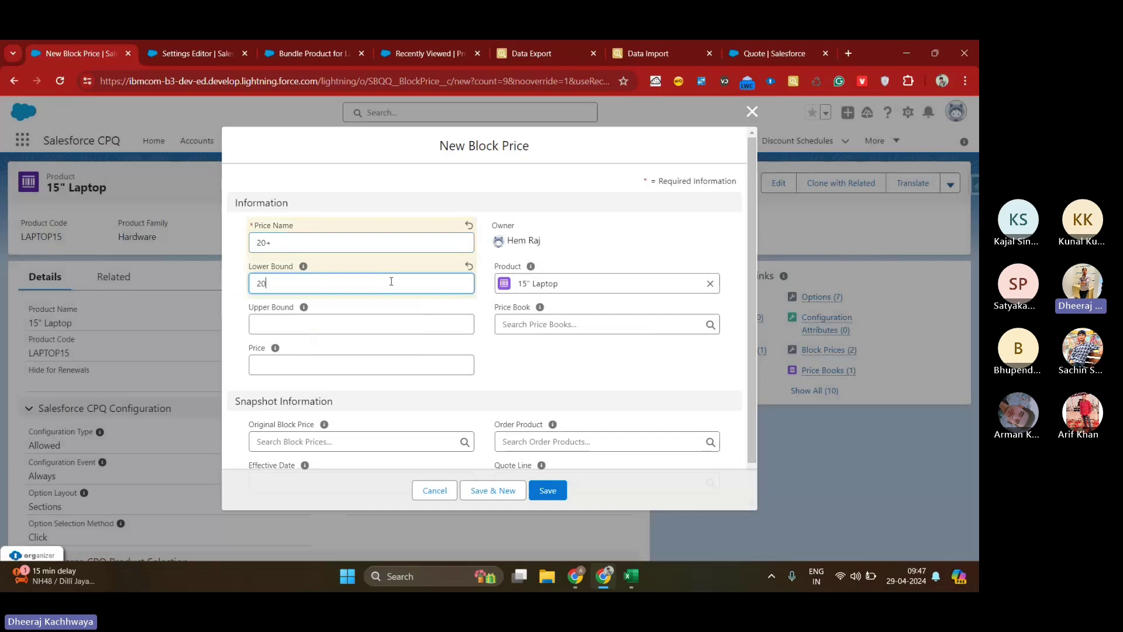
pyautogui.click(335, 358)
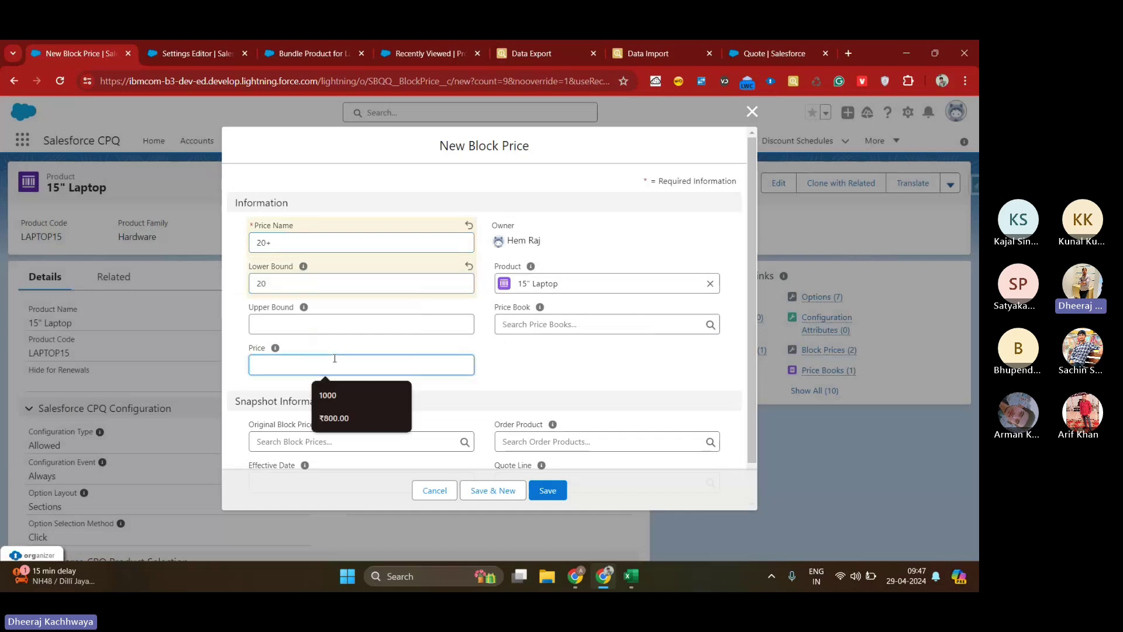
pyautogui.write('500')
pyautogui.click(521, 375)
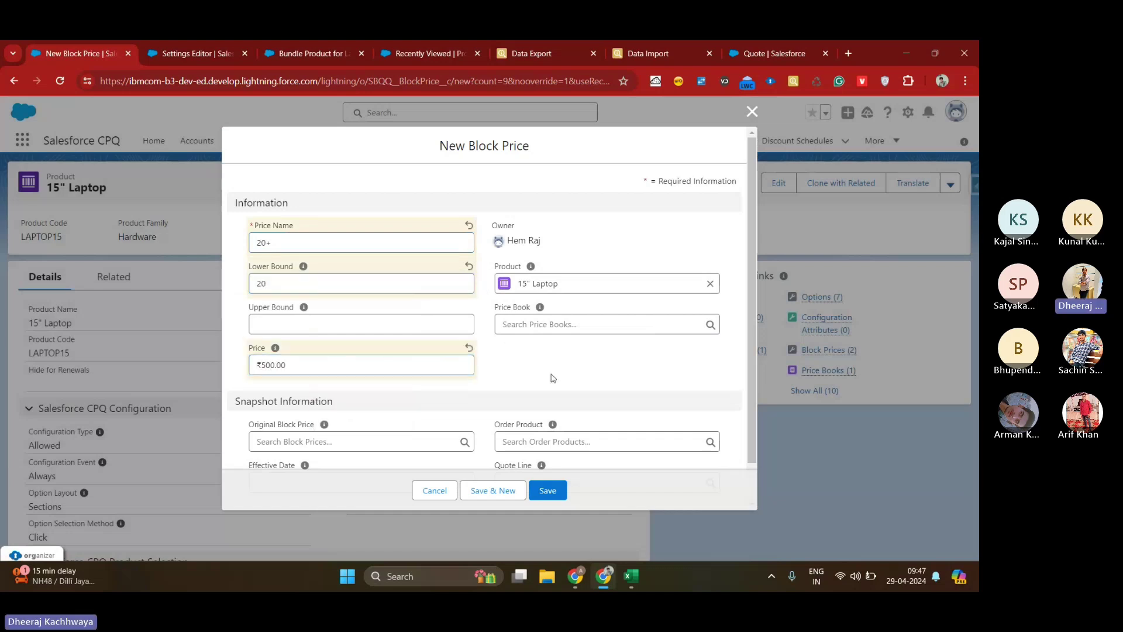
pyautogui.click(553, 490)
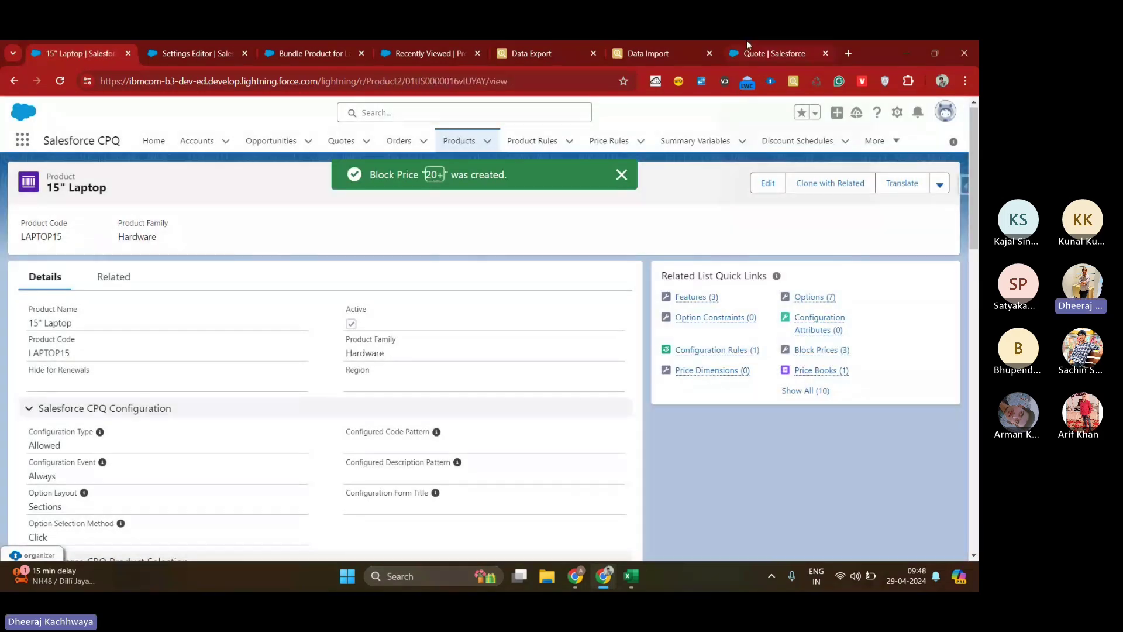
# Step: Return to the quote, add the 15" Laptop product and save its default configuration
pyautogui.click(746, 41)
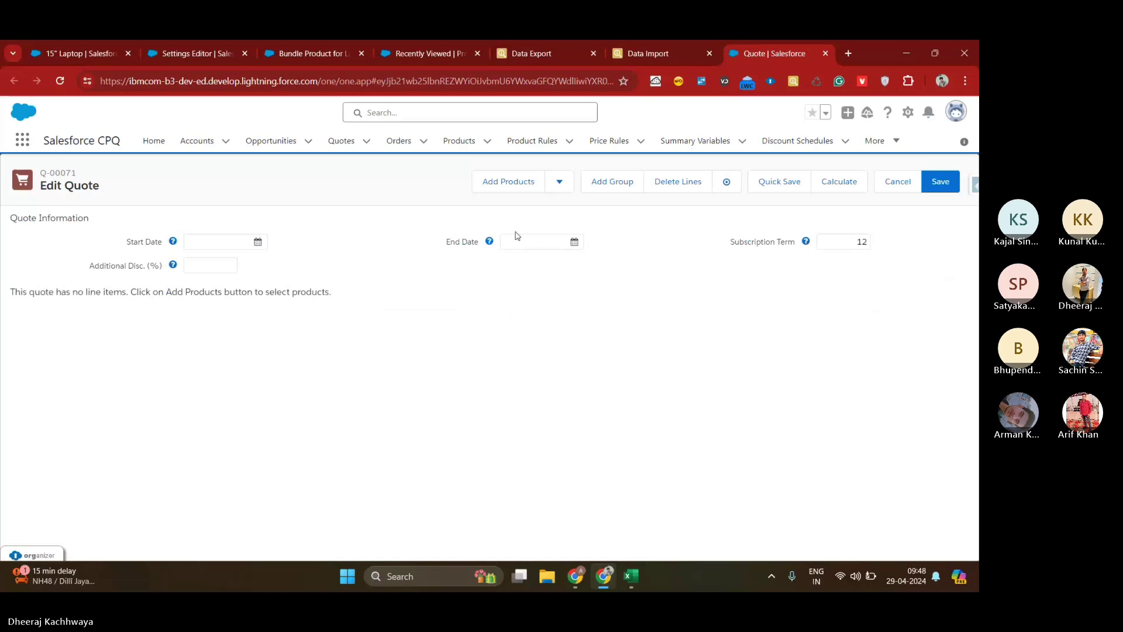
pyautogui.click(507, 184)
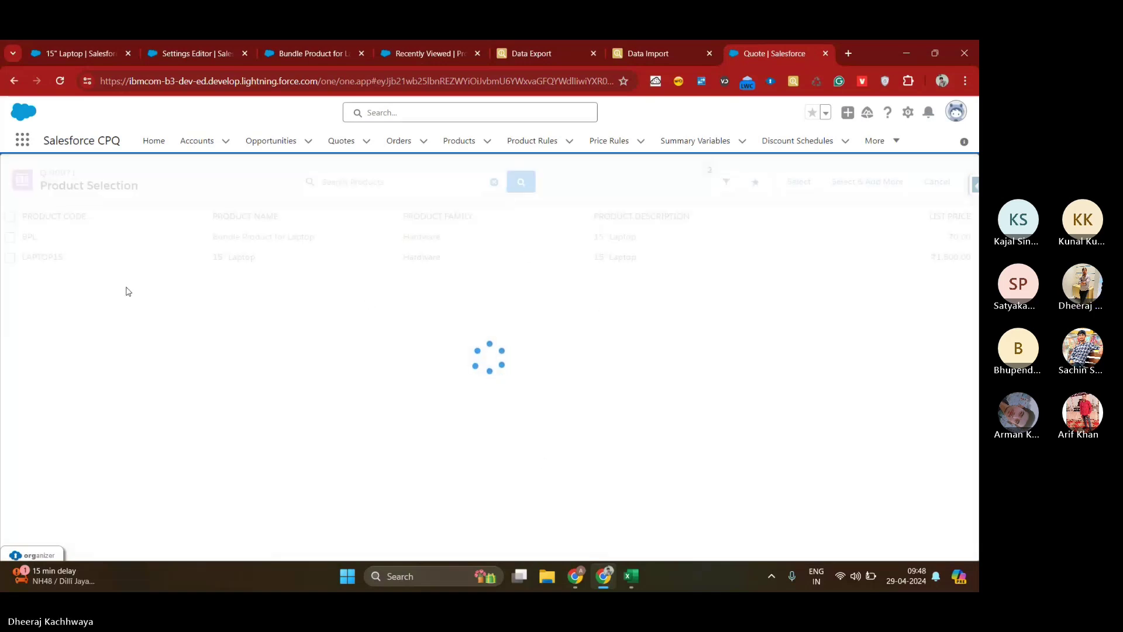
pyautogui.click(9, 258)
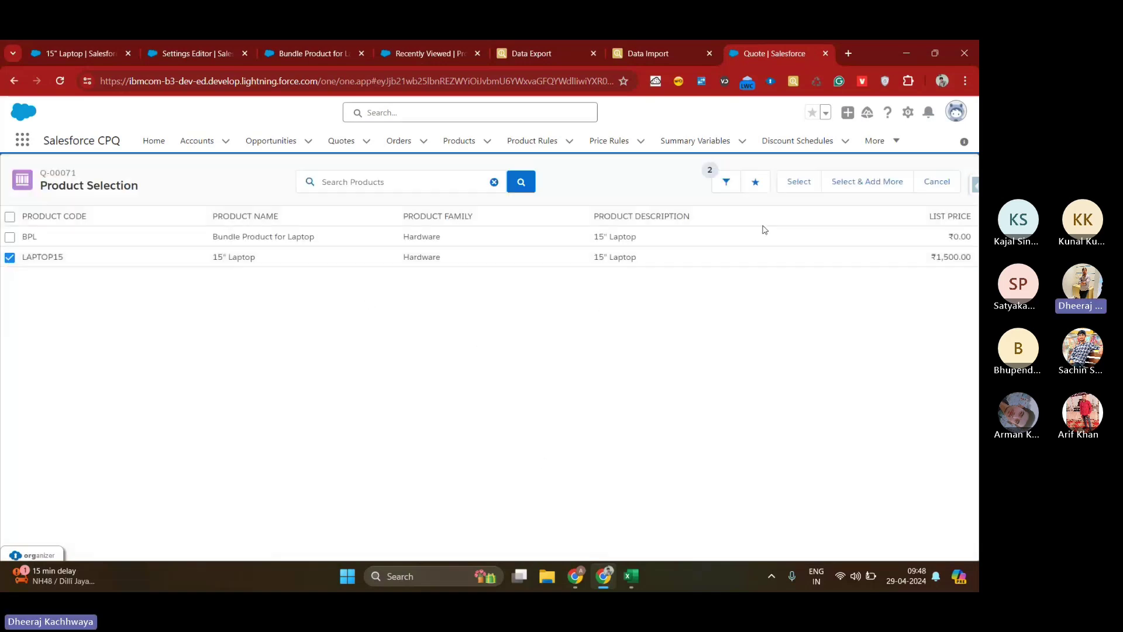
pyautogui.click(787, 175)
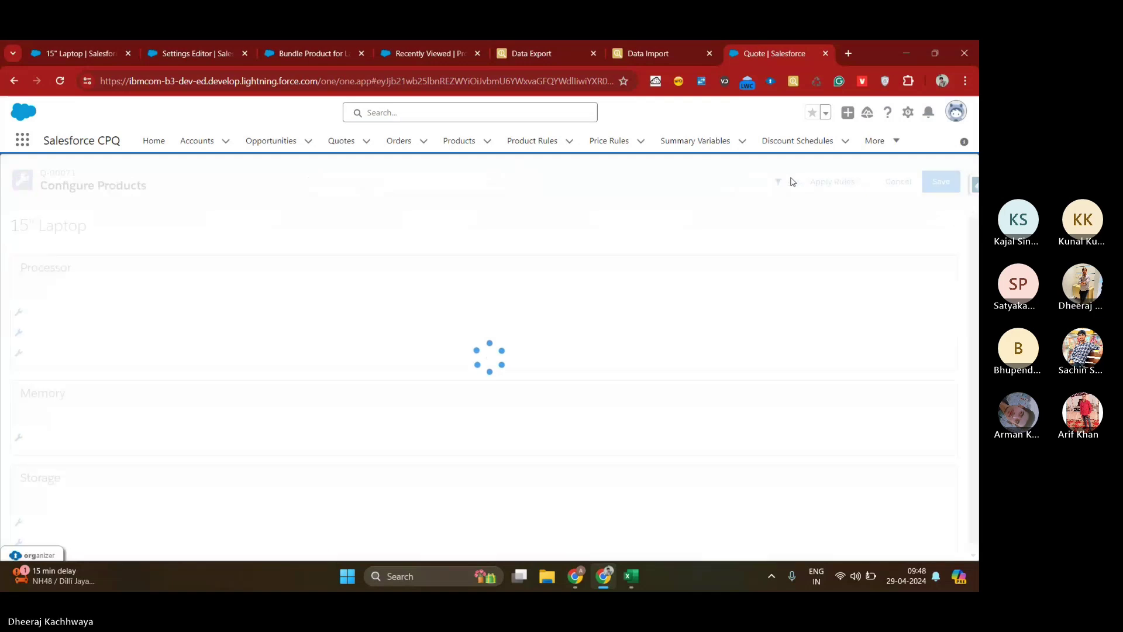
pyautogui.click(941, 188)
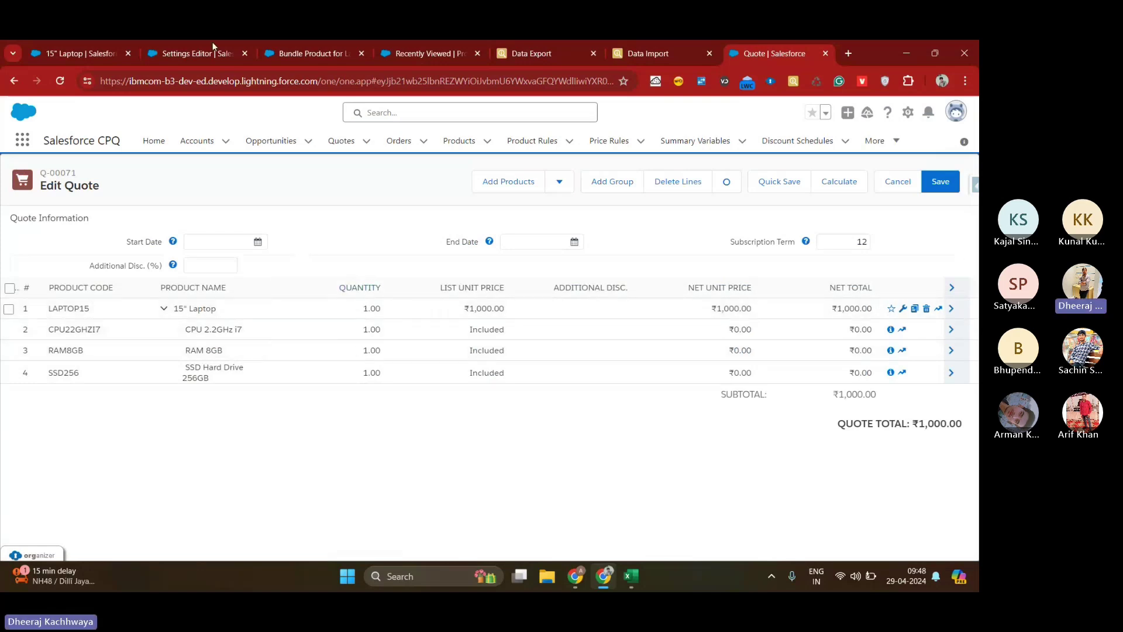
# Step: Go back to the 15" Laptop product and open its full block prices list to review the bounds and prices
pyautogui.click(65, 40)
pyautogui.moveTo(819, 325)
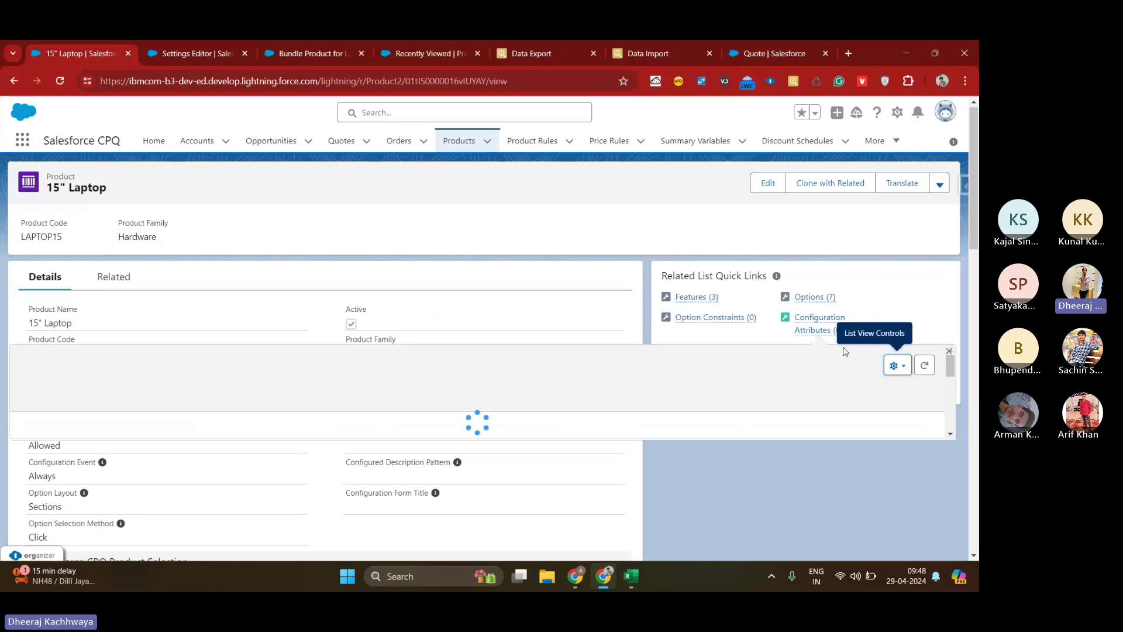
pyautogui.click(948, 352)
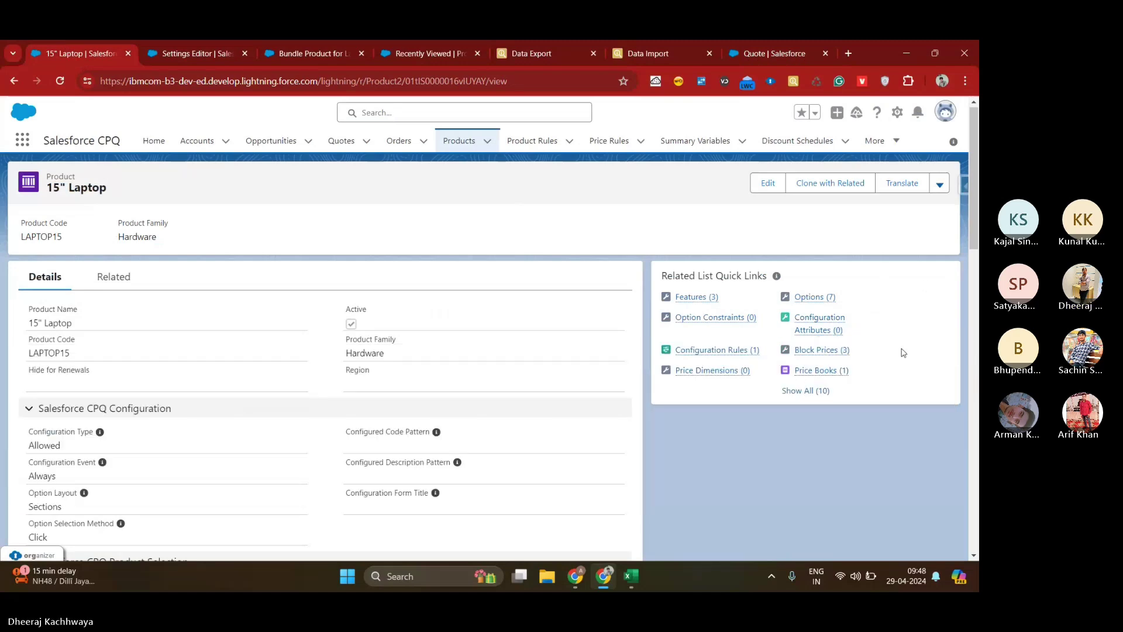
pyautogui.click(844, 351)
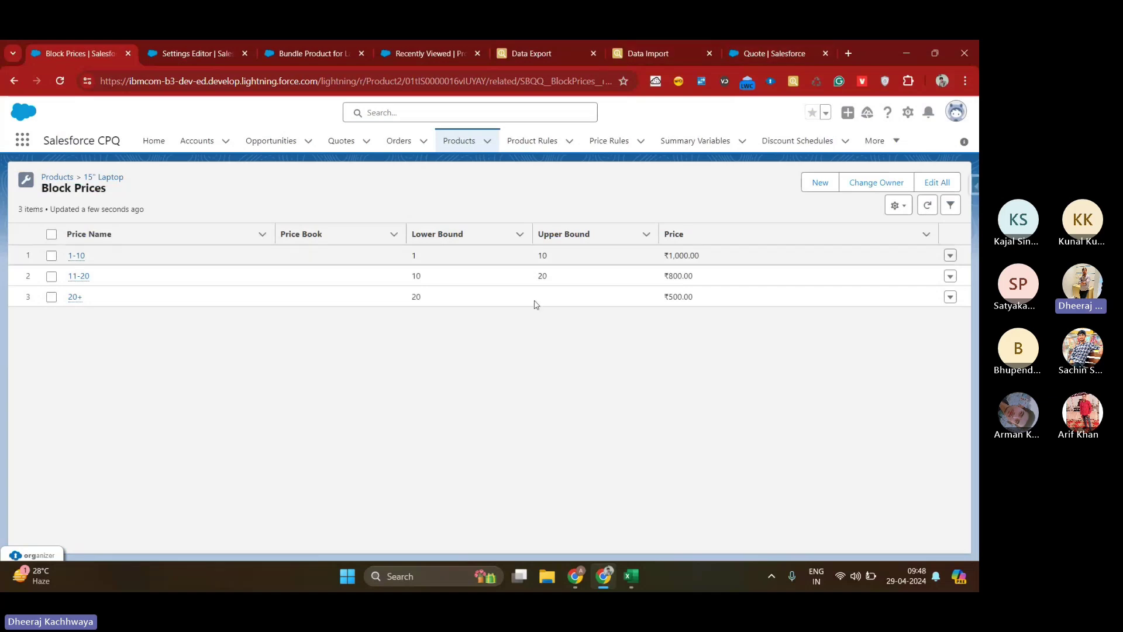
# Step: Set the 15" Laptop's quantity on the quote to 12 and recalculate the quote
pyautogui.click(783, 41)
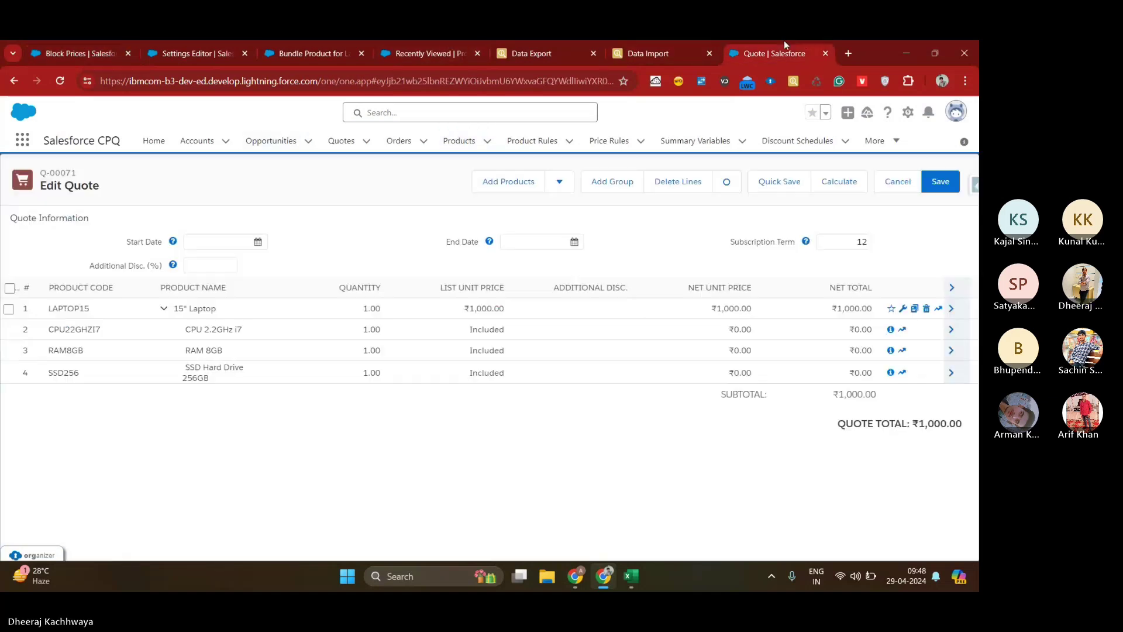
pyautogui.click(357, 313)
pyautogui.write('12')
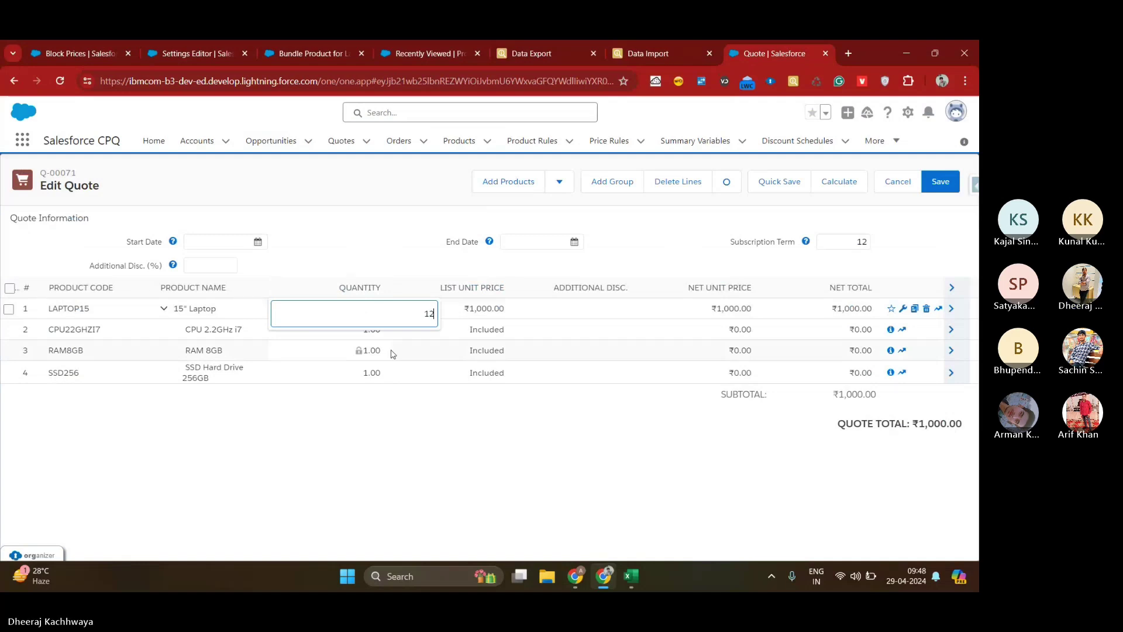
pyautogui.click(376, 257)
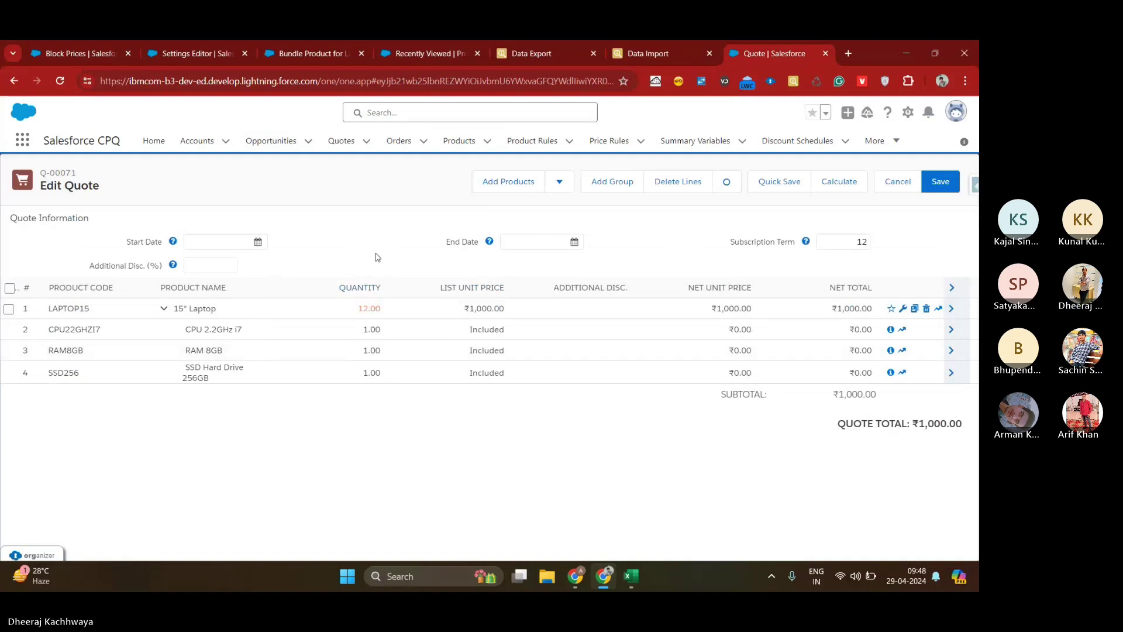
pyautogui.click(853, 188)
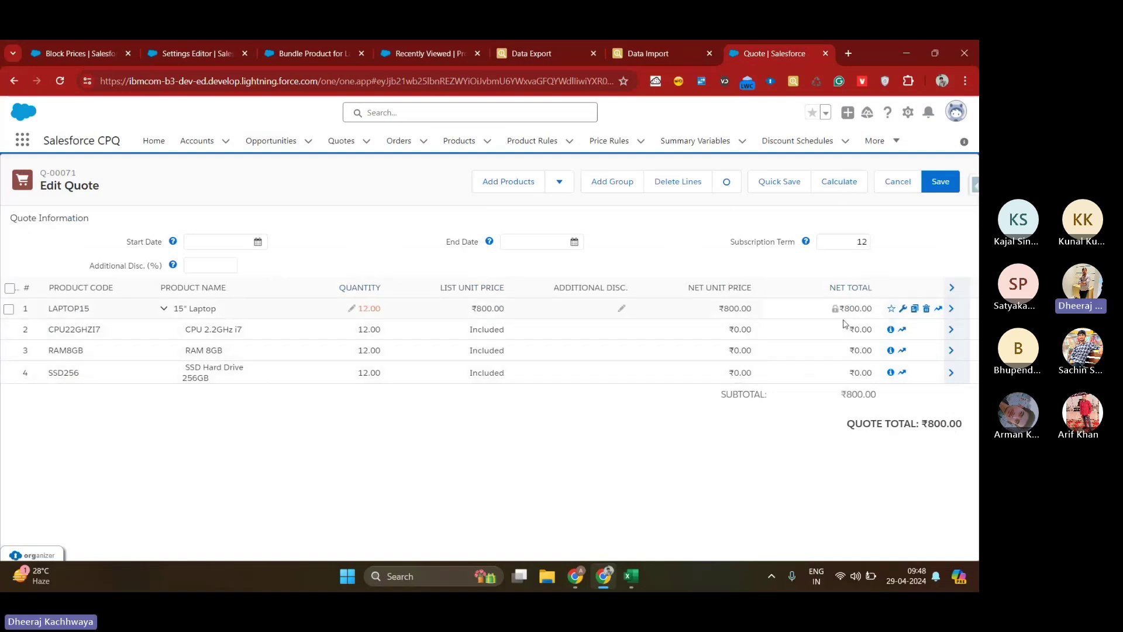
# Step: Compare the quote price with the block prices list, set the 15" Laptop's quantity to 10 and recalculate
pyautogui.click(66, 44)
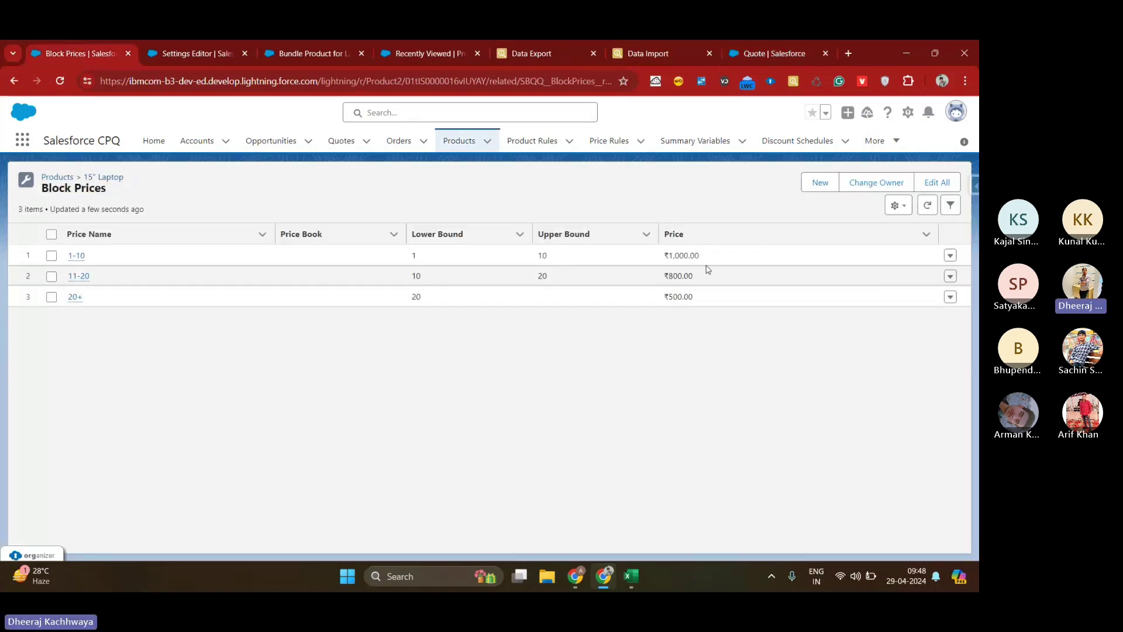
pyautogui.click(772, 53)
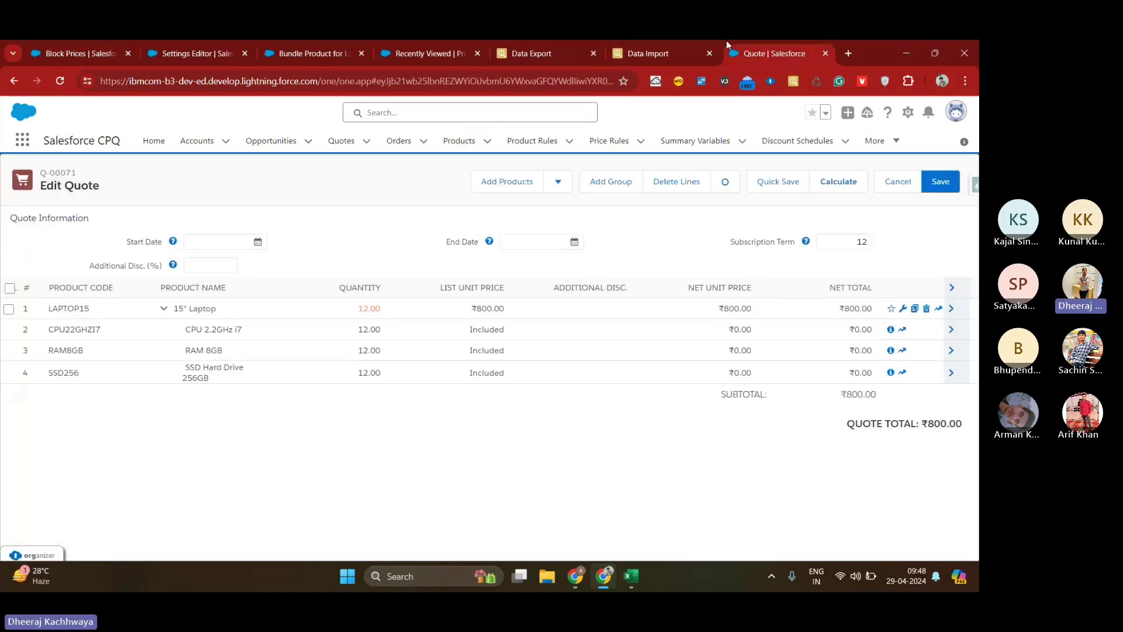
pyautogui.click(353, 310)
pyautogui.write('10')
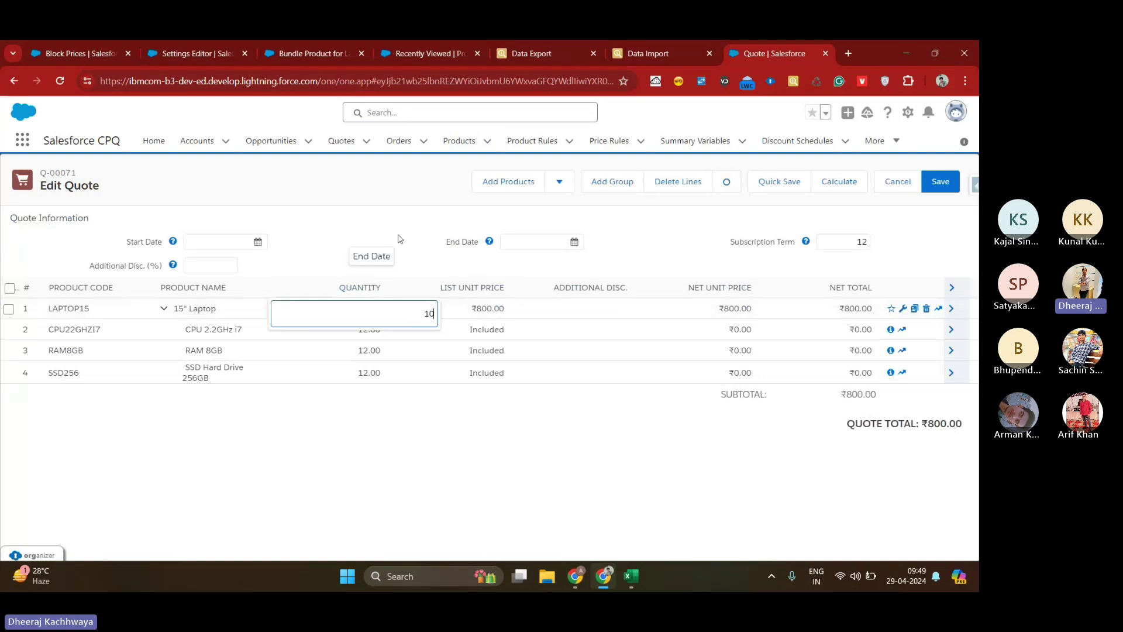
pyautogui.click(398, 235)
pyautogui.click(850, 189)
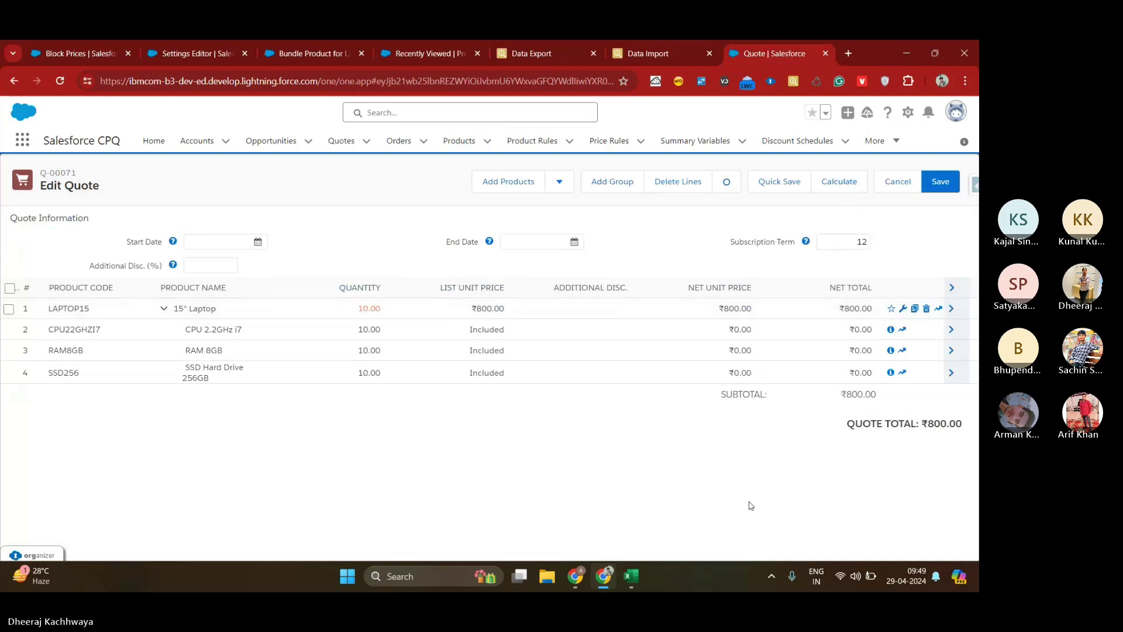
# Step: Check the bounds in the block prices list, set the 15" Laptop's quantity on the quote to 25 and recalculate
pyautogui.click(109, 52)
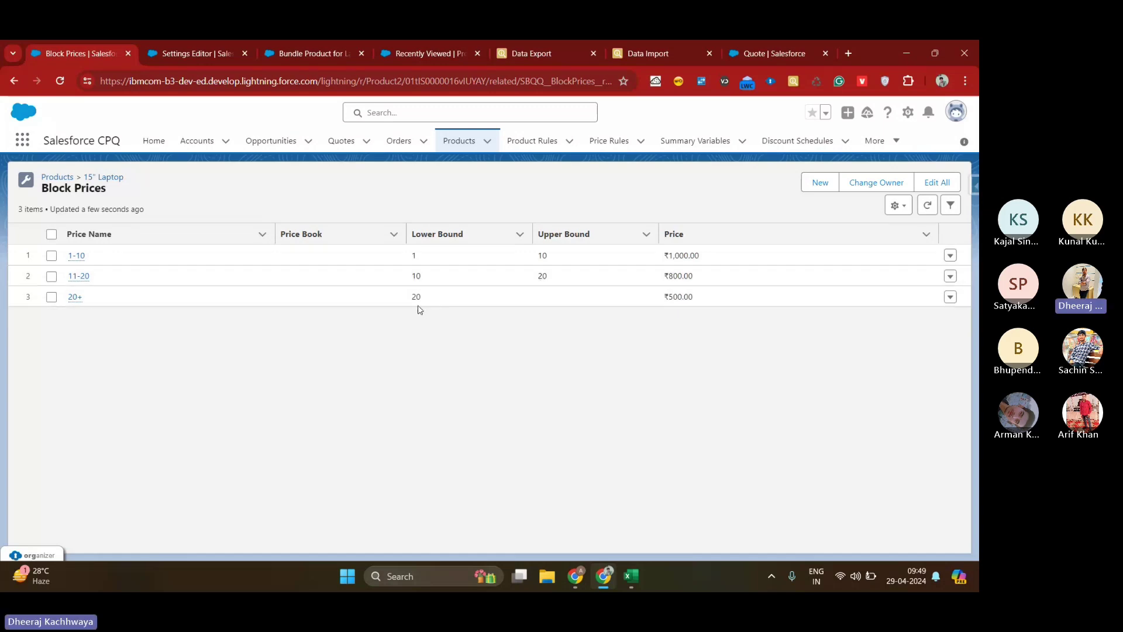
pyautogui.click(799, 40)
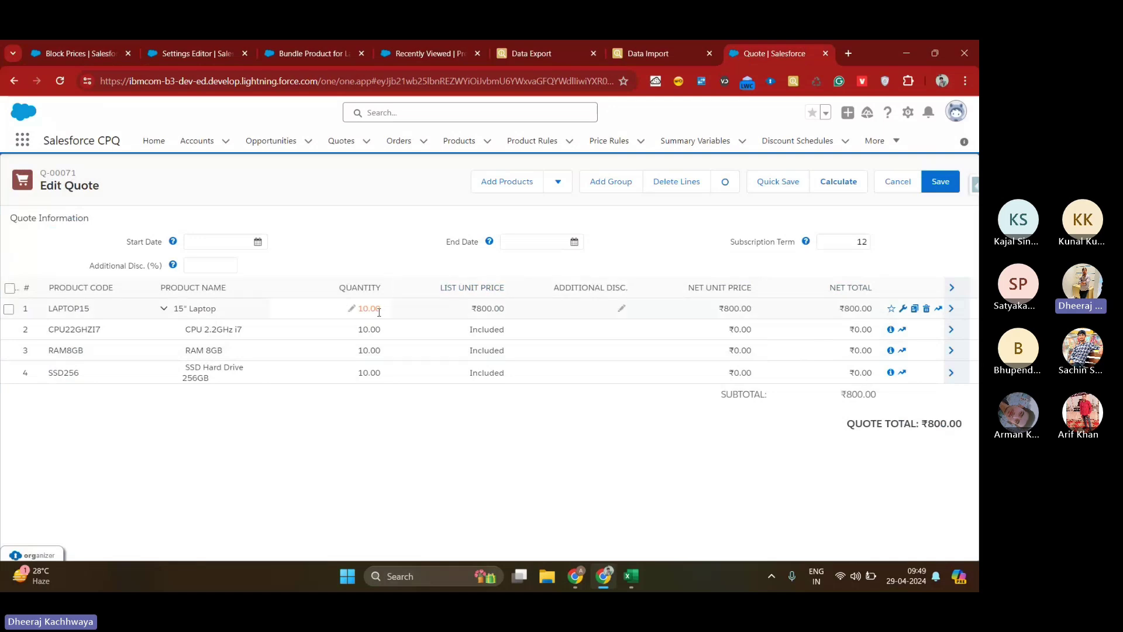
pyautogui.click(358, 309)
pyautogui.write('25')
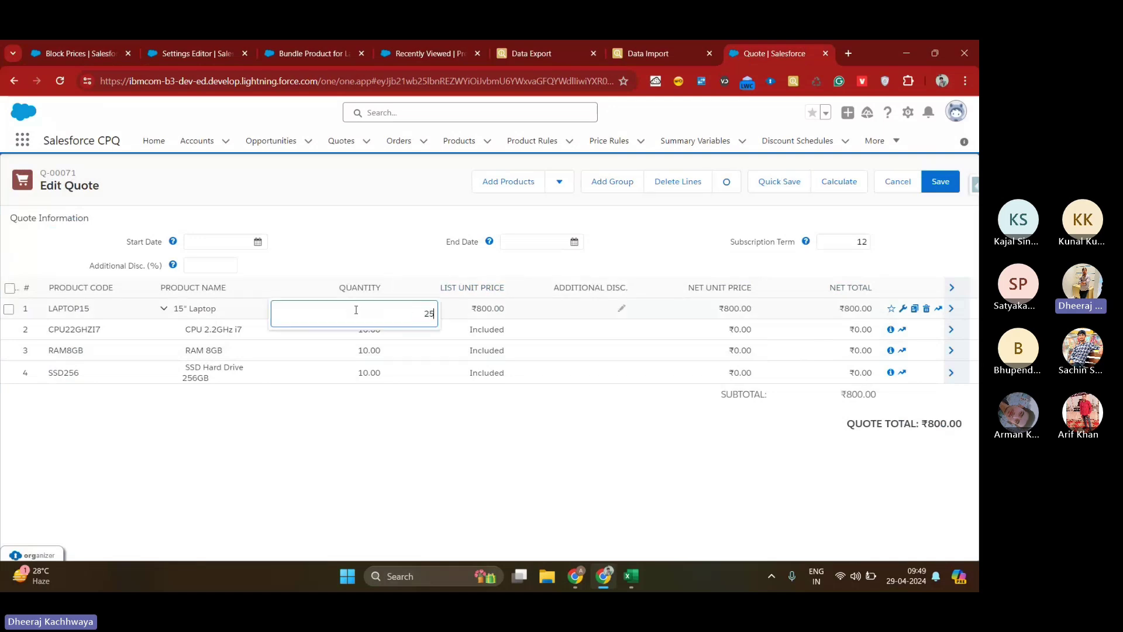
pyautogui.click(366, 255)
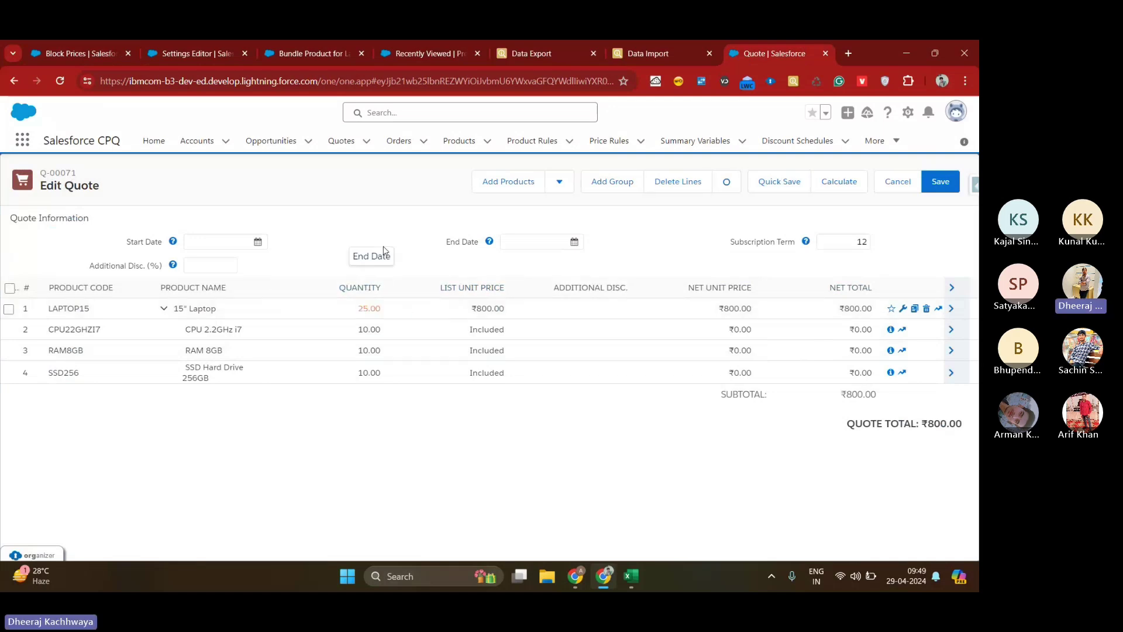
pyautogui.click(828, 175)
# Step: Return to the block prices list, rename the 20+ block price to 20-30, save it and continue to a new block price
pyautogui.click(53, 44)
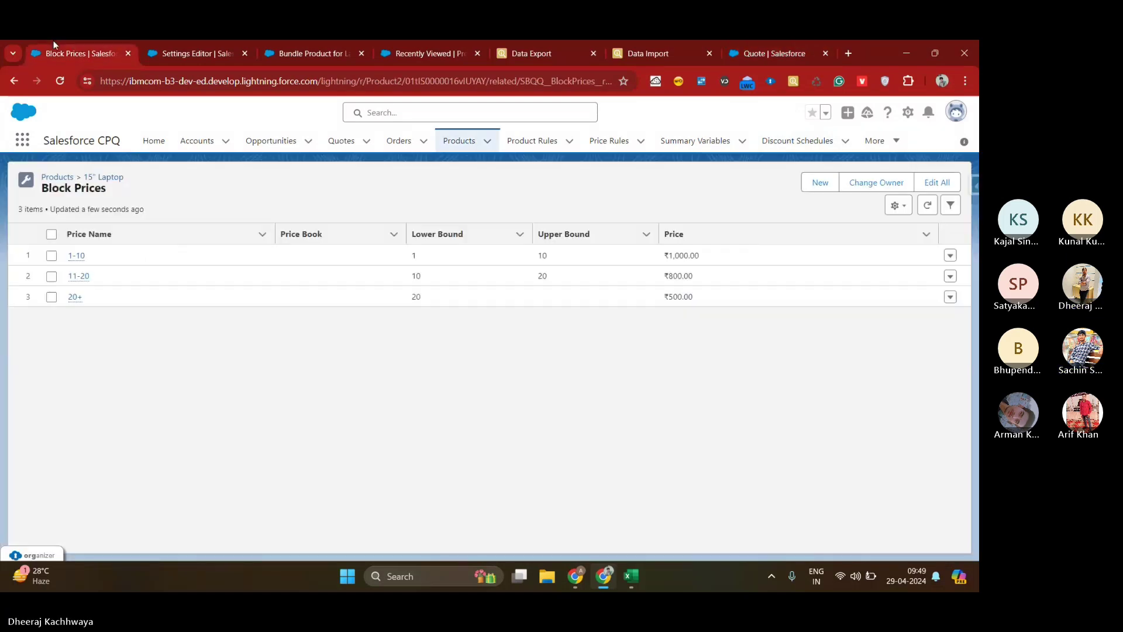
pyautogui.click(425, 234)
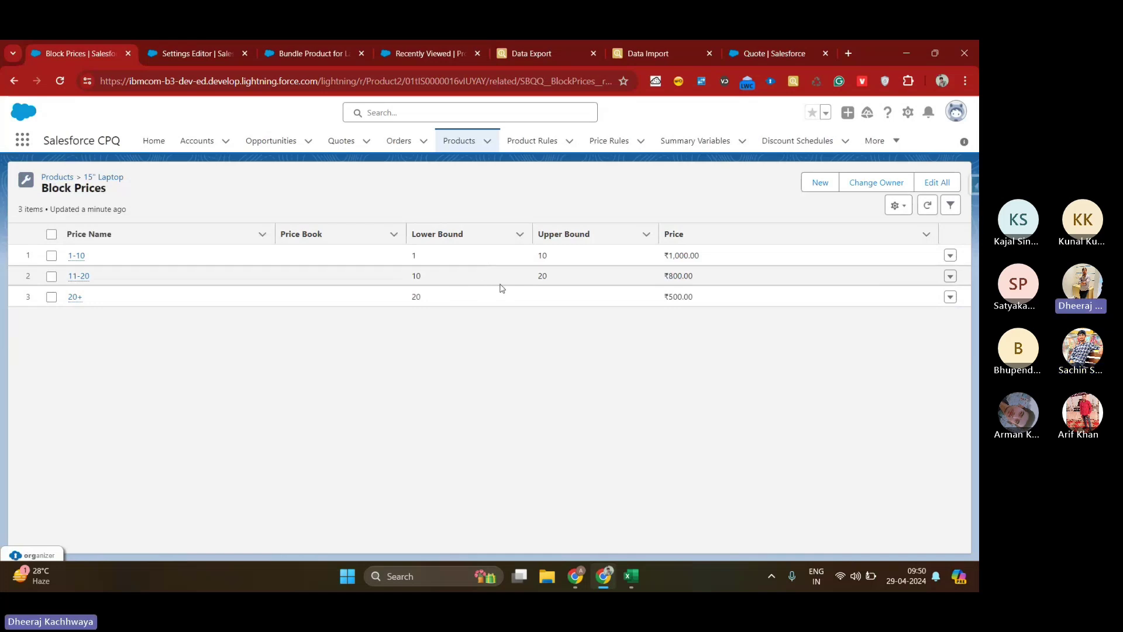
pyautogui.click(951, 297)
pyautogui.click(948, 292)
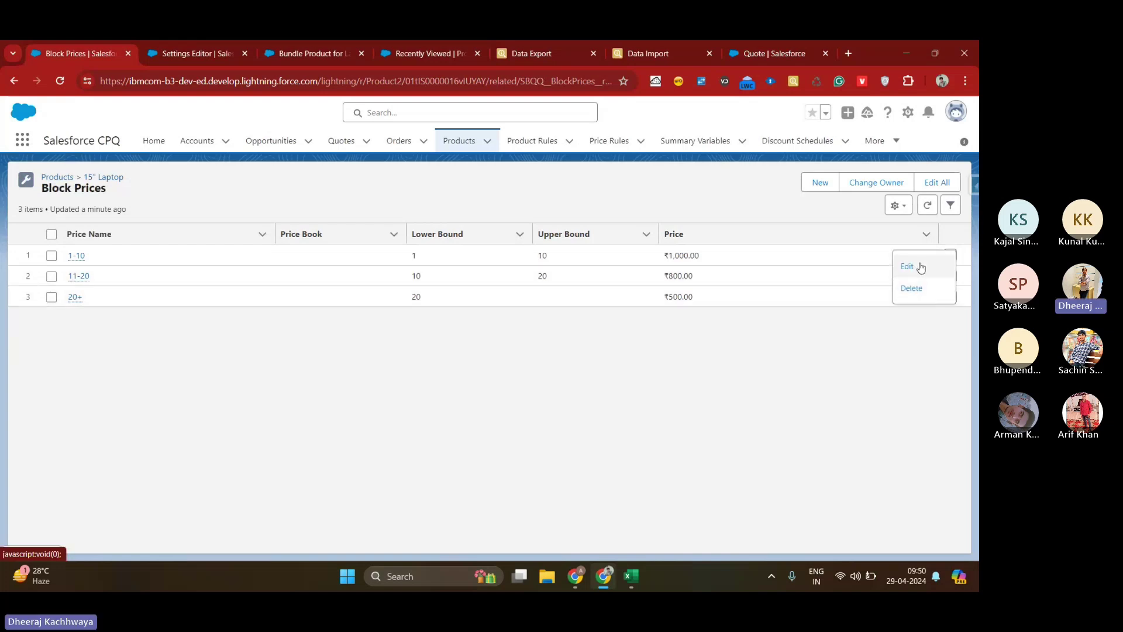
pyautogui.click(907, 266)
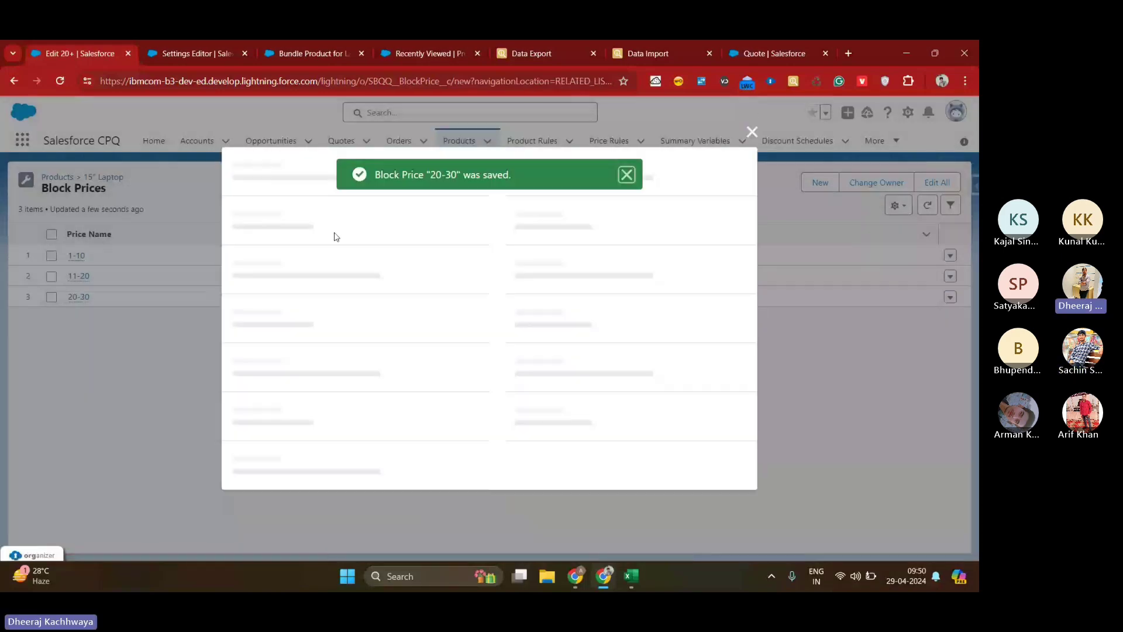
# Step: Create a block price named 35-50 with lower bound 35, upper bound 50 and price 400, leaving the product blank, and save it
pyautogui.write('35-50')
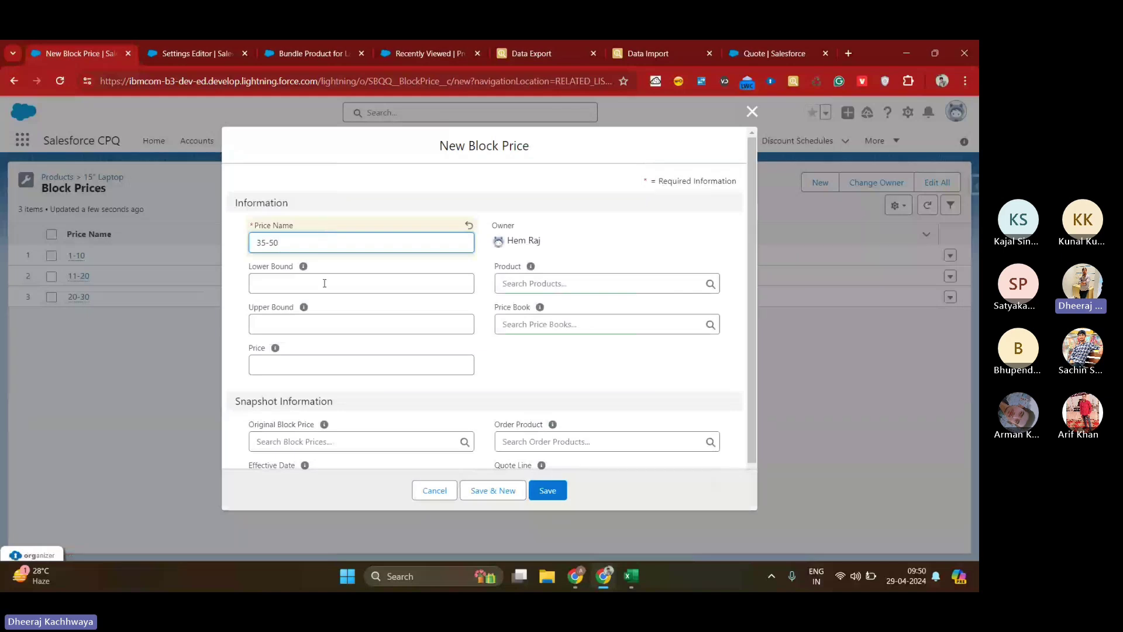
pyautogui.click(324, 283)
pyautogui.write('35')
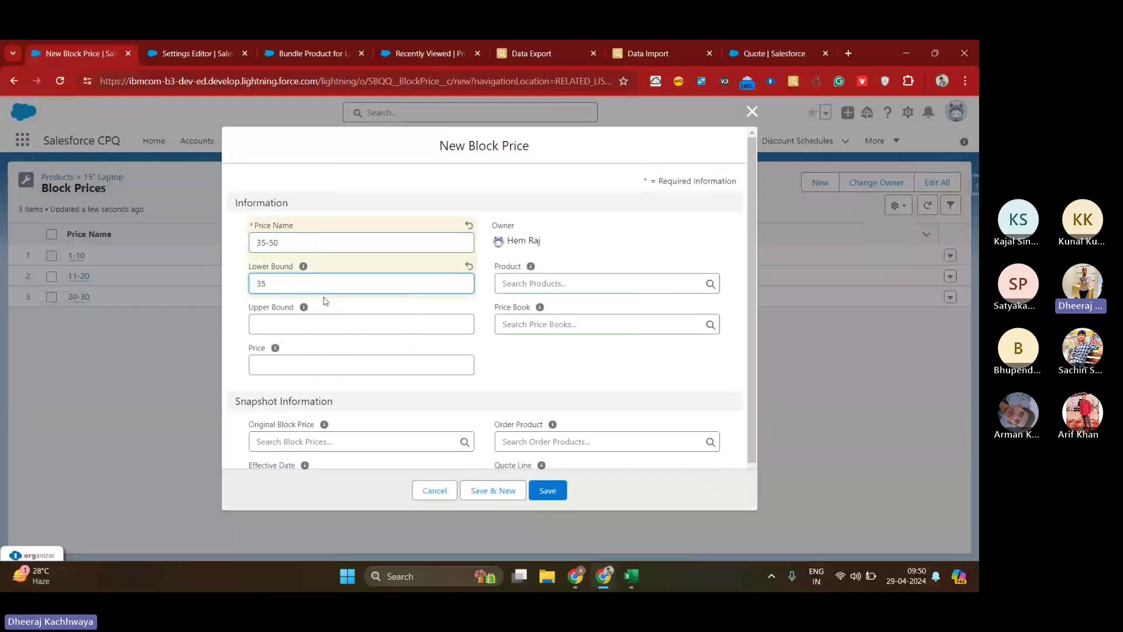
pyautogui.click(326, 318)
pyautogui.write('5')
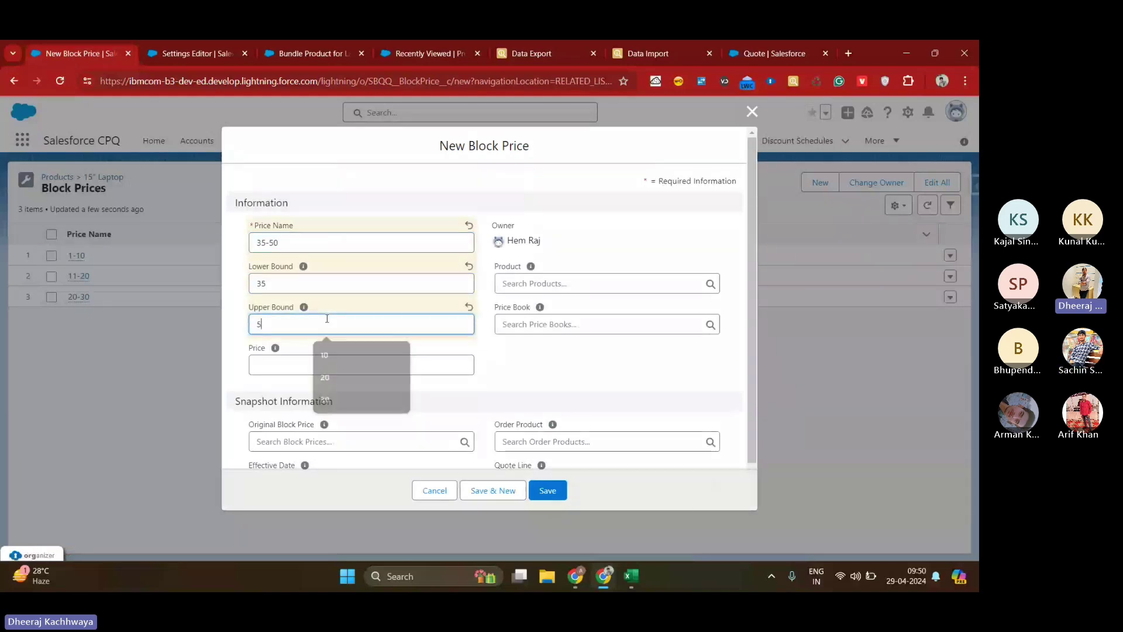
pyautogui.write('0')
pyautogui.click(331, 365)
pyautogui.write('4')
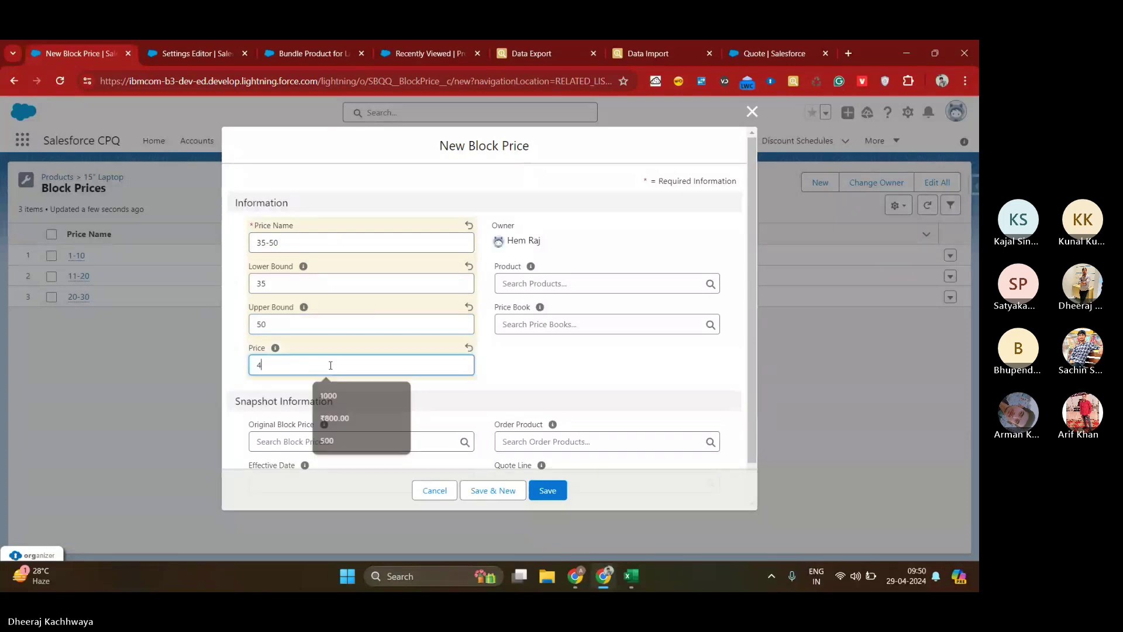
pyautogui.write('00')
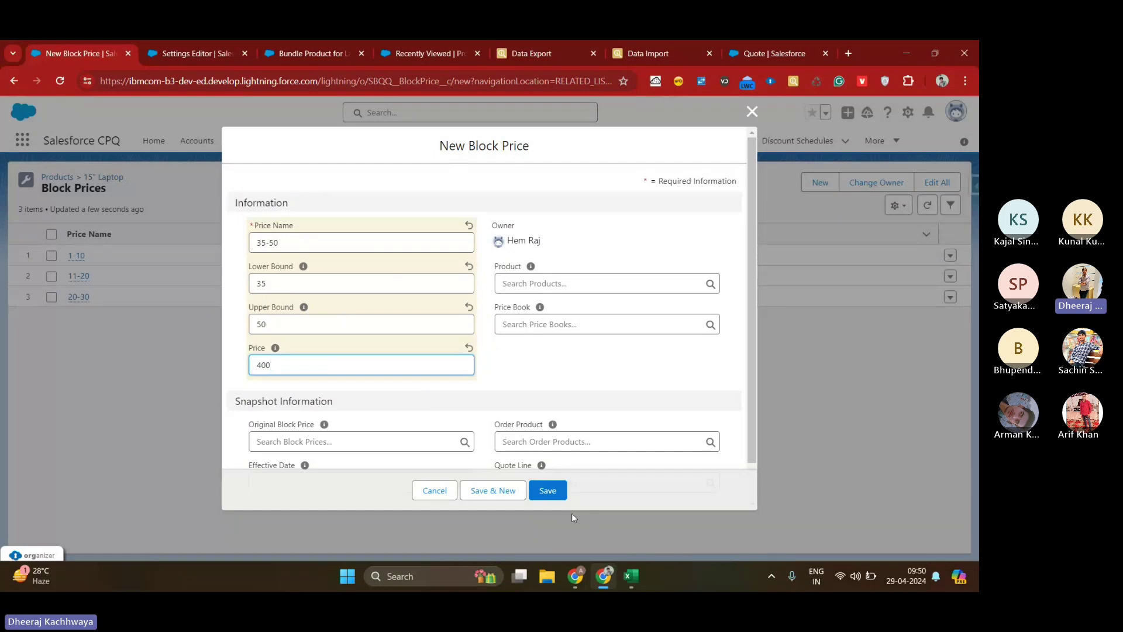
pyautogui.click(552, 489)
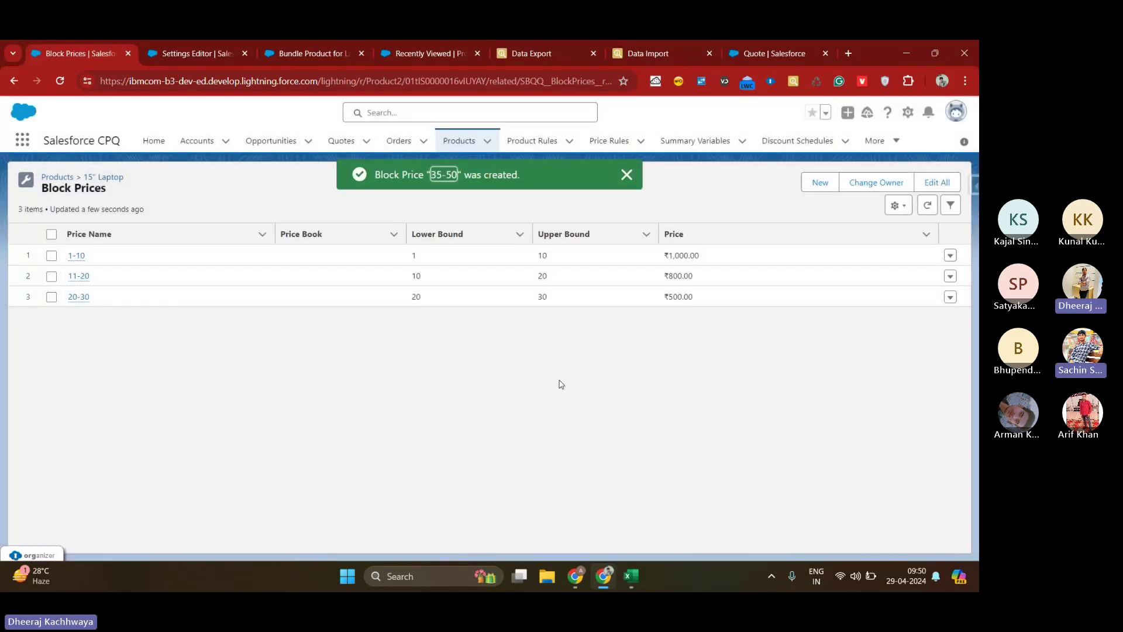
# Step: Reload the block prices list and try to save a 35-50 block price for the 15" Laptop with bounds 35 and 50 and price 400
pyautogui.click(60, 80)
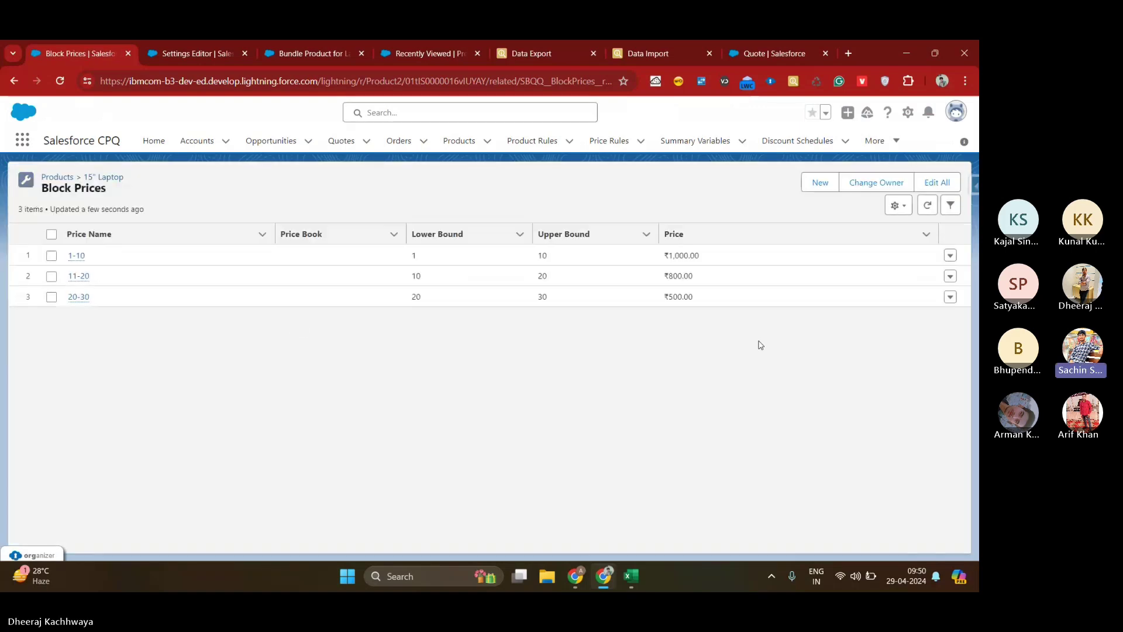
pyautogui.click(949, 300)
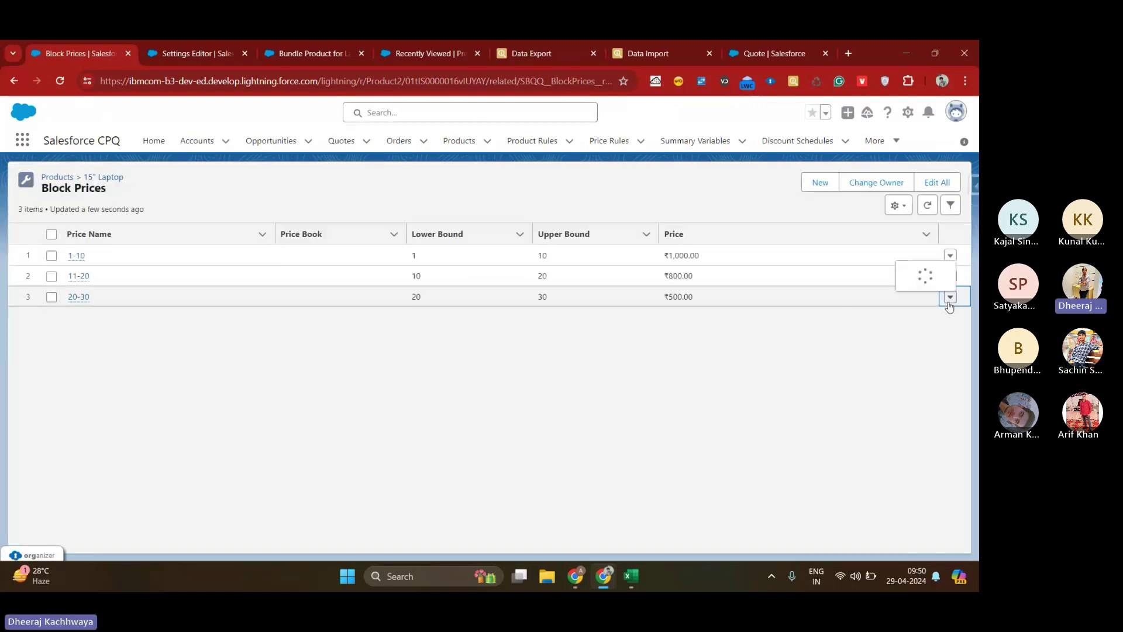
pyautogui.click(828, 197)
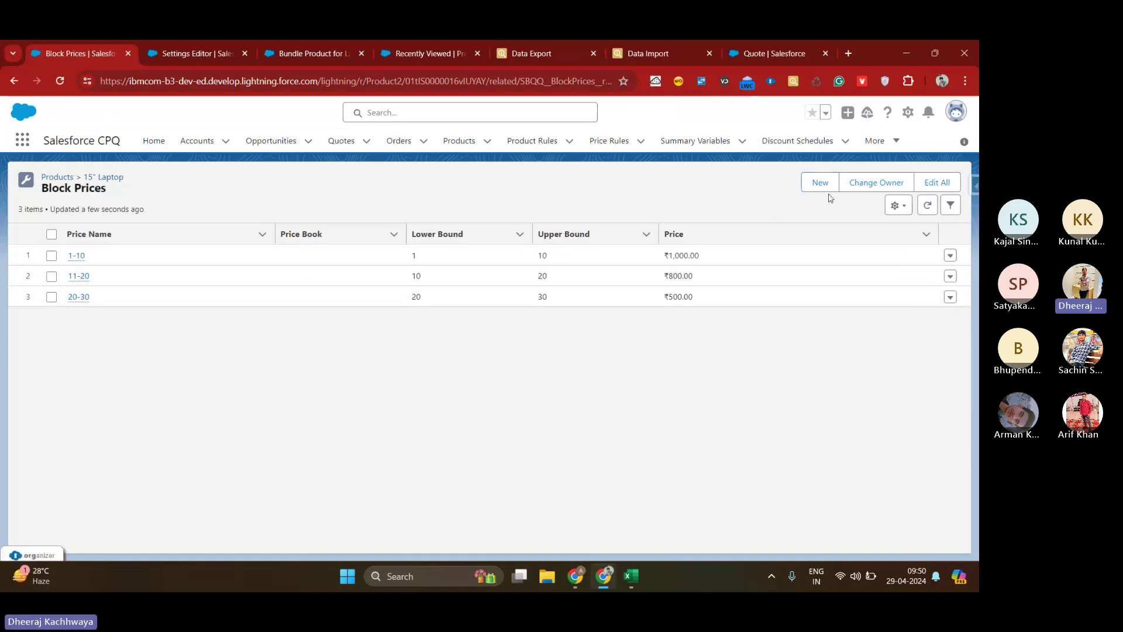
pyautogui.click(827, 183)
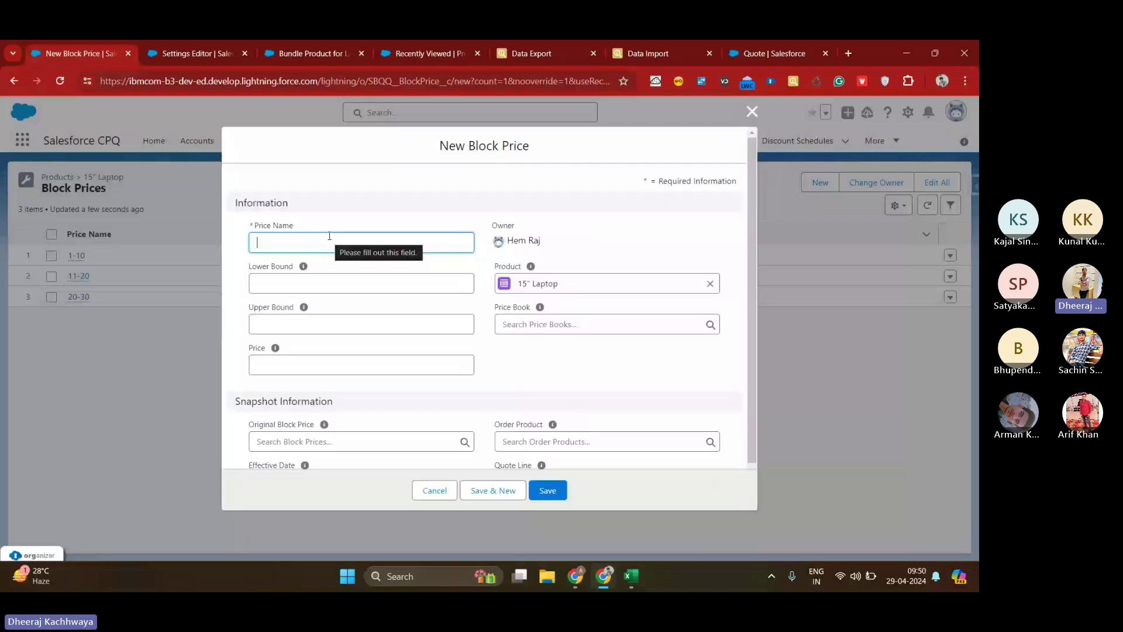
pyautogui.write('35-5')
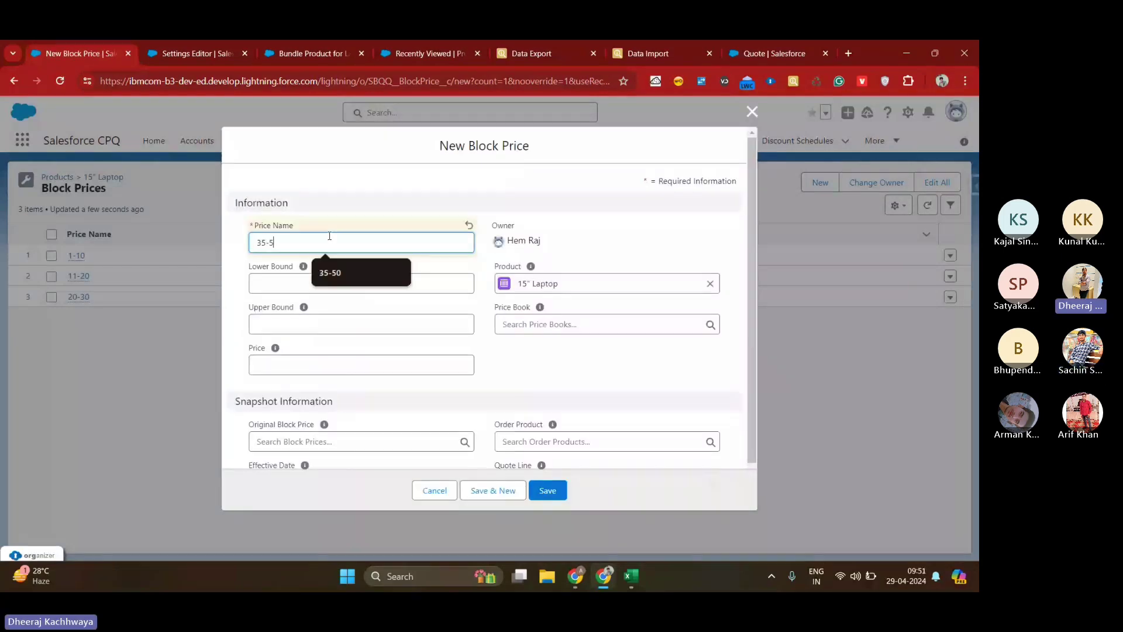
pyautogui.click(326, 279)
pyautogui.click(326, 279)
pyautogui.write('35')
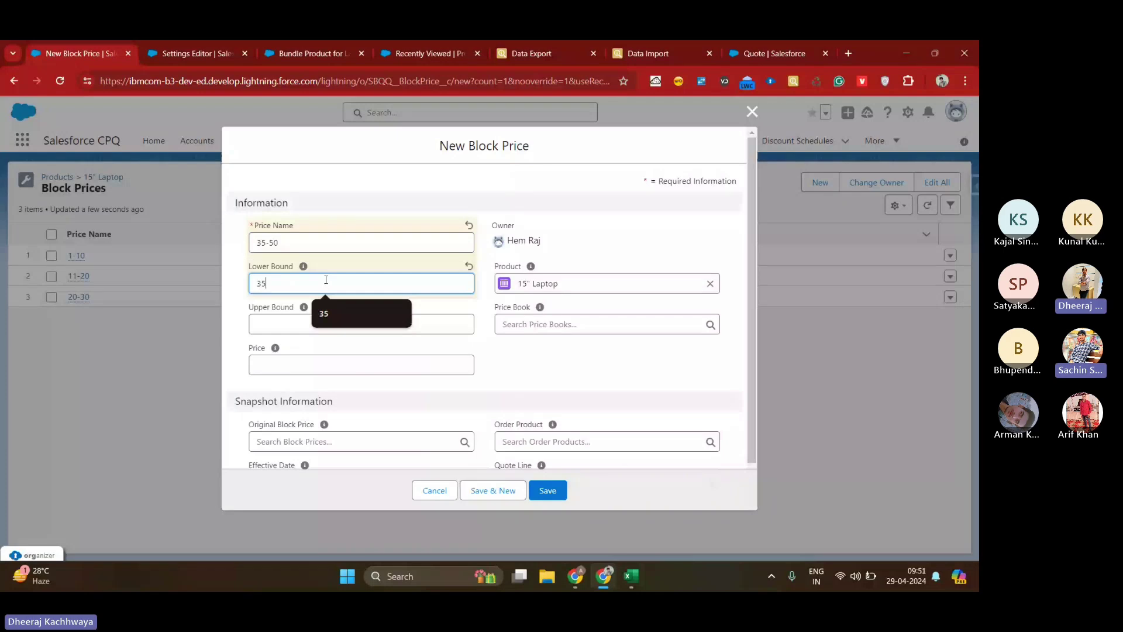
pyautogui.click(319, 322)
pyautogui.click(328, 358)
pyautogui.click(328, 359)
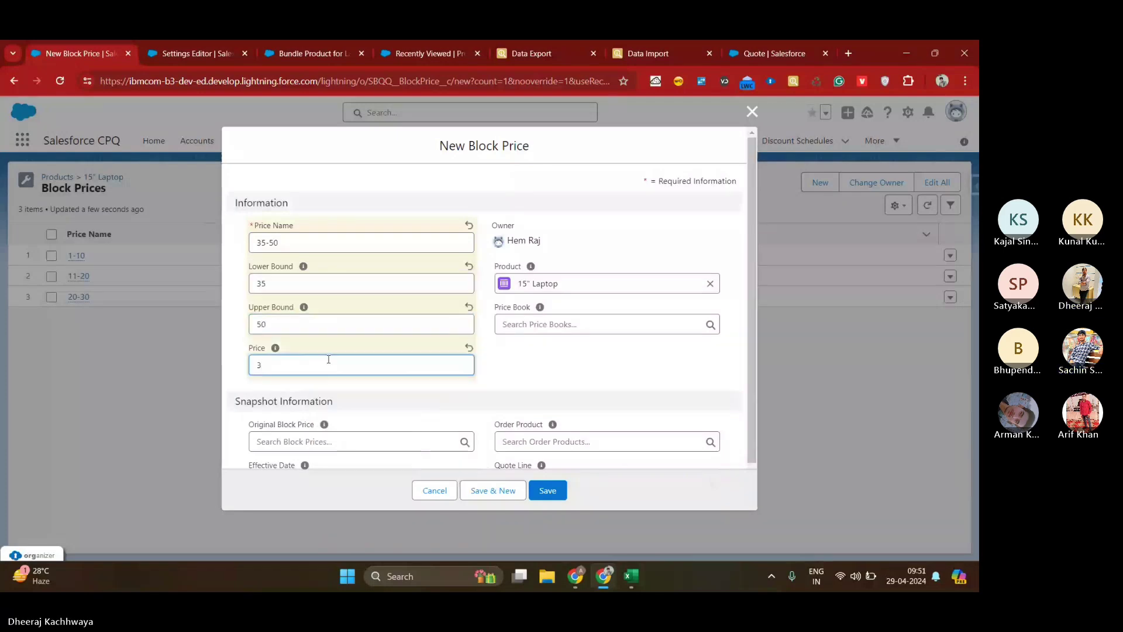
pyautogui.write('400')
pyautogui.click(540, 490)
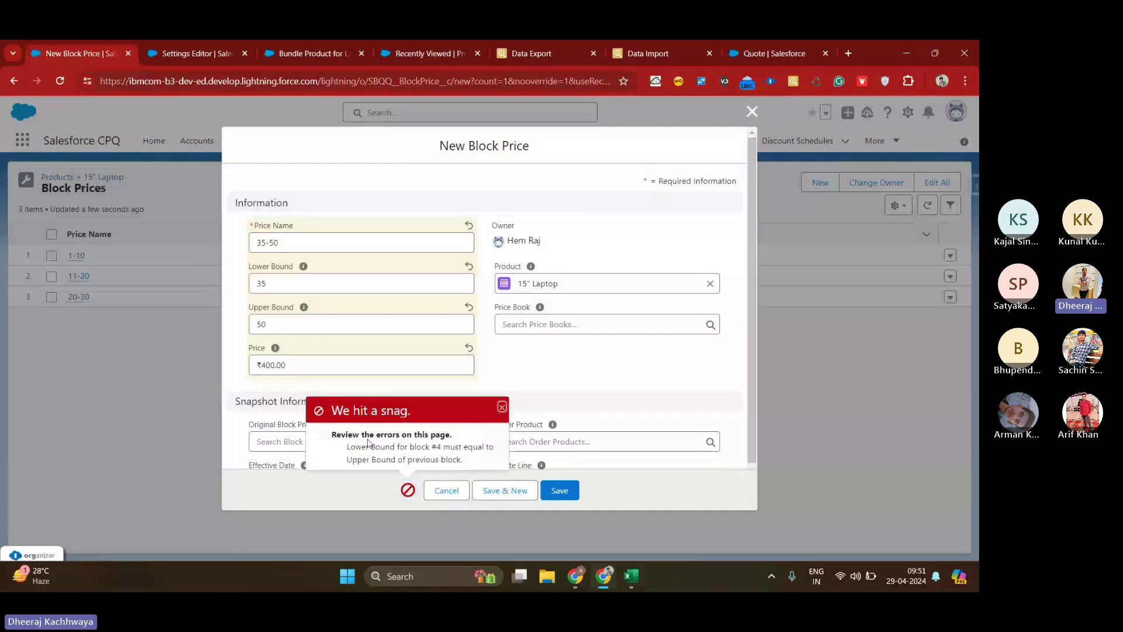
# Step: Read the error about the block's lower bound and discard the unsaved block price
pyautogui.moveTo(348, 446); pyautogui.dragTo(463, 460)
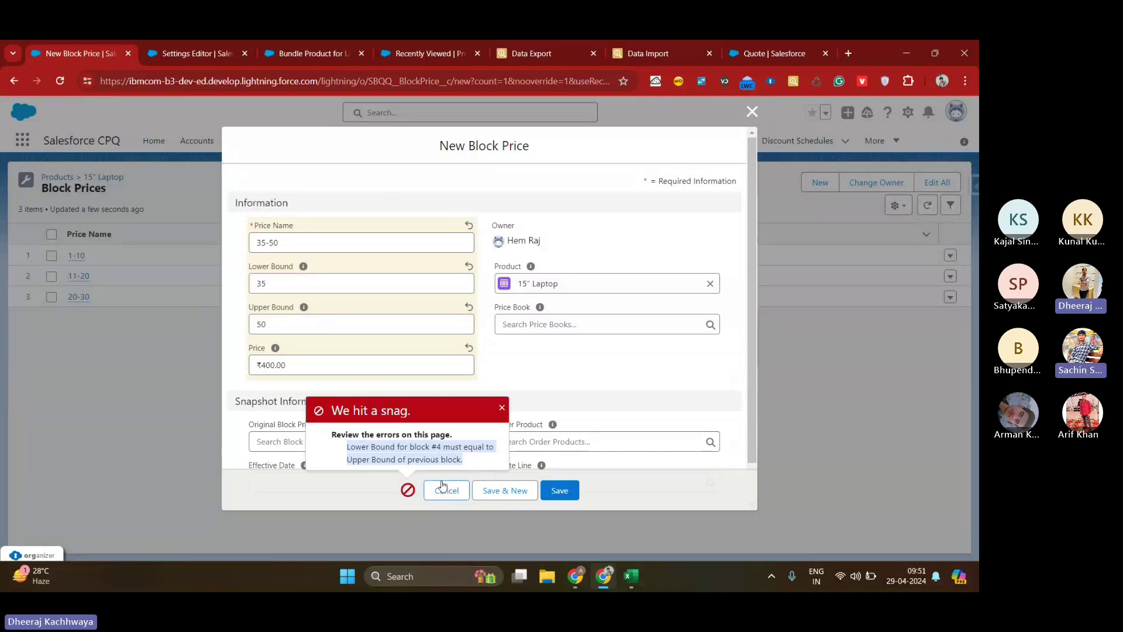
pyautogui.click(345, 331)
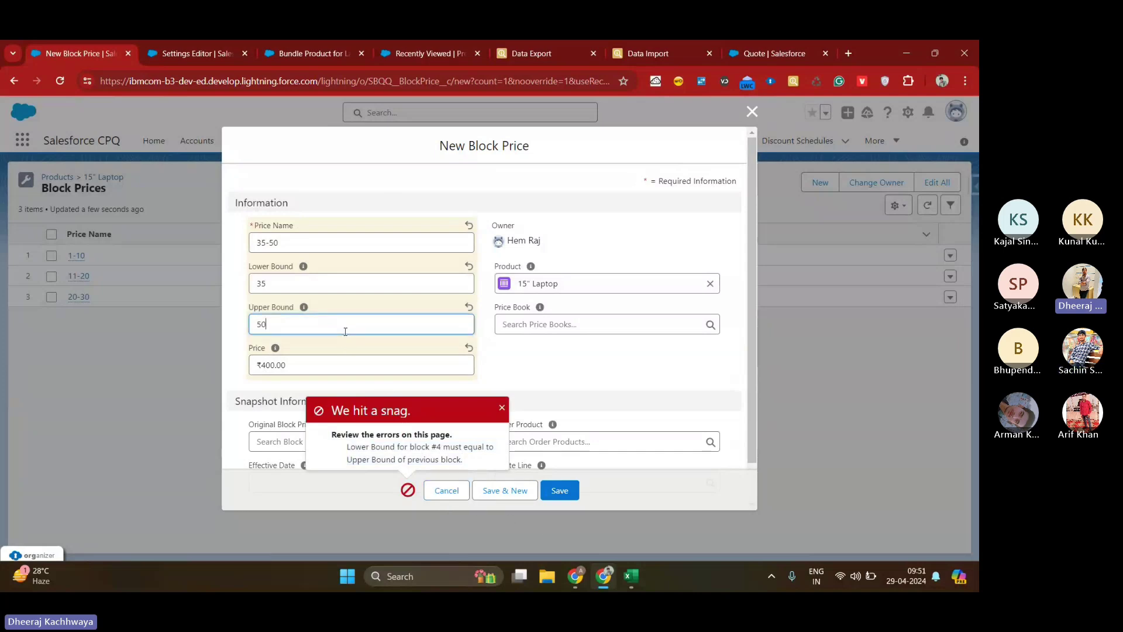
pyautogui.click(446, 491)
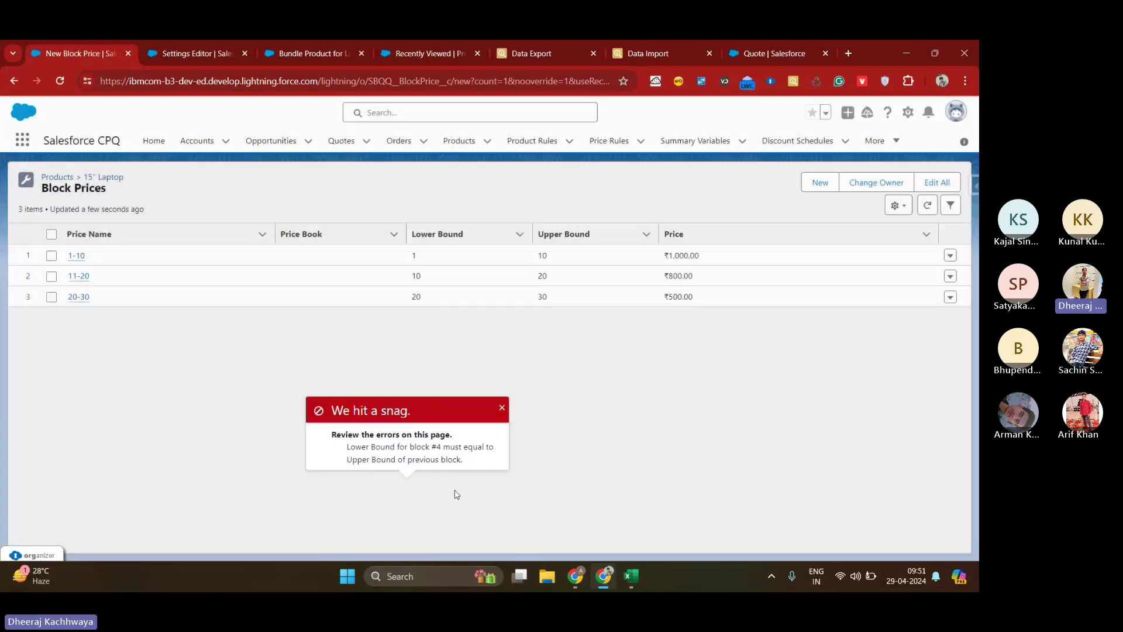
# Step: Clear the upper bound of the 20-30 block price and save it
pyautogui.click(951, 297)
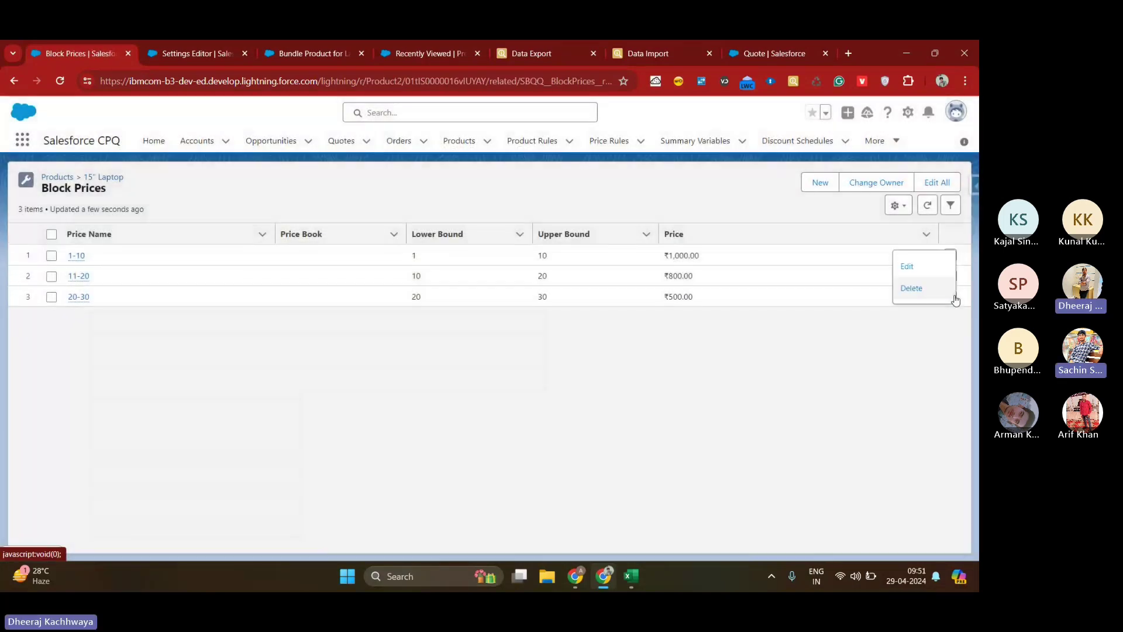
pyautogui.click(913, 267)
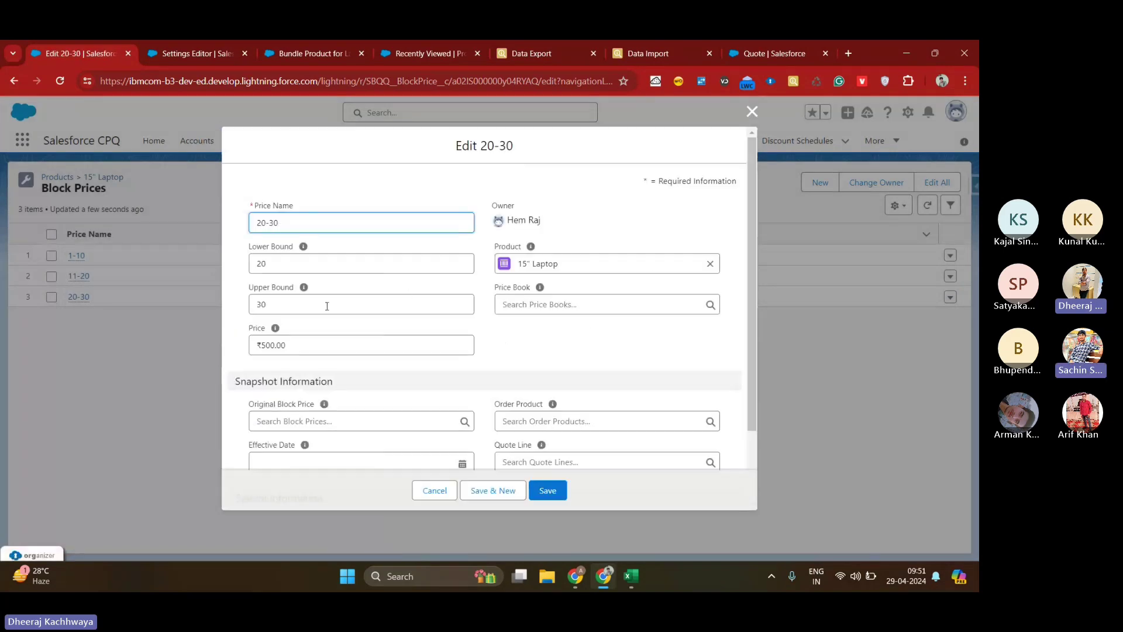
pyautogui.click(325, 306)
pyautogui.press('BackSpace')
pyautogui.press('BackSpace')
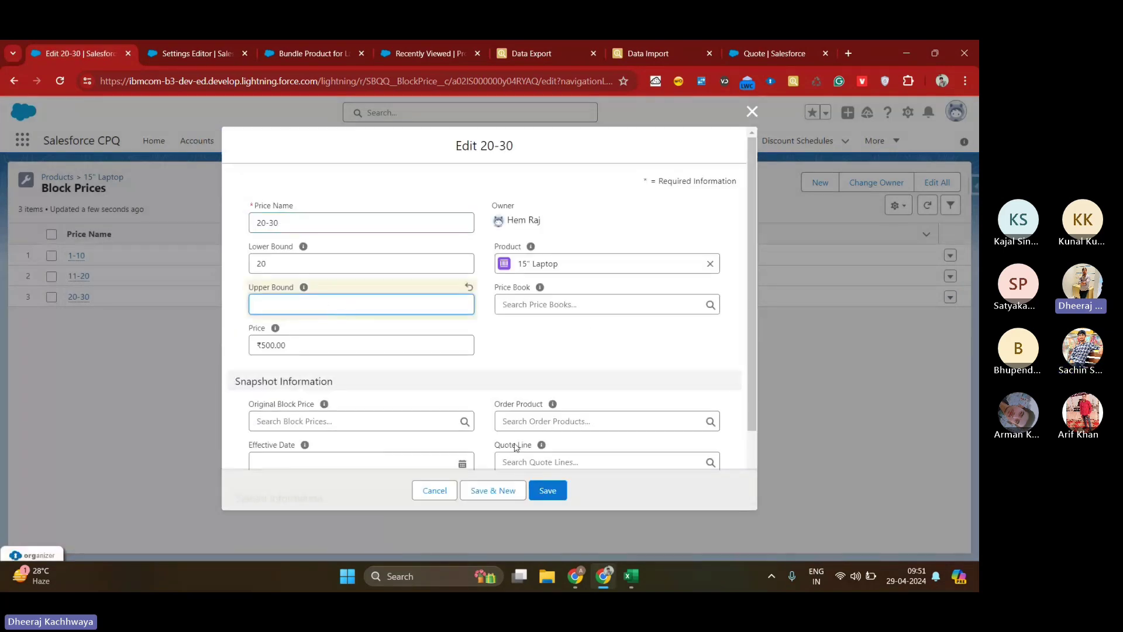
pyautogui.click(550, 493)
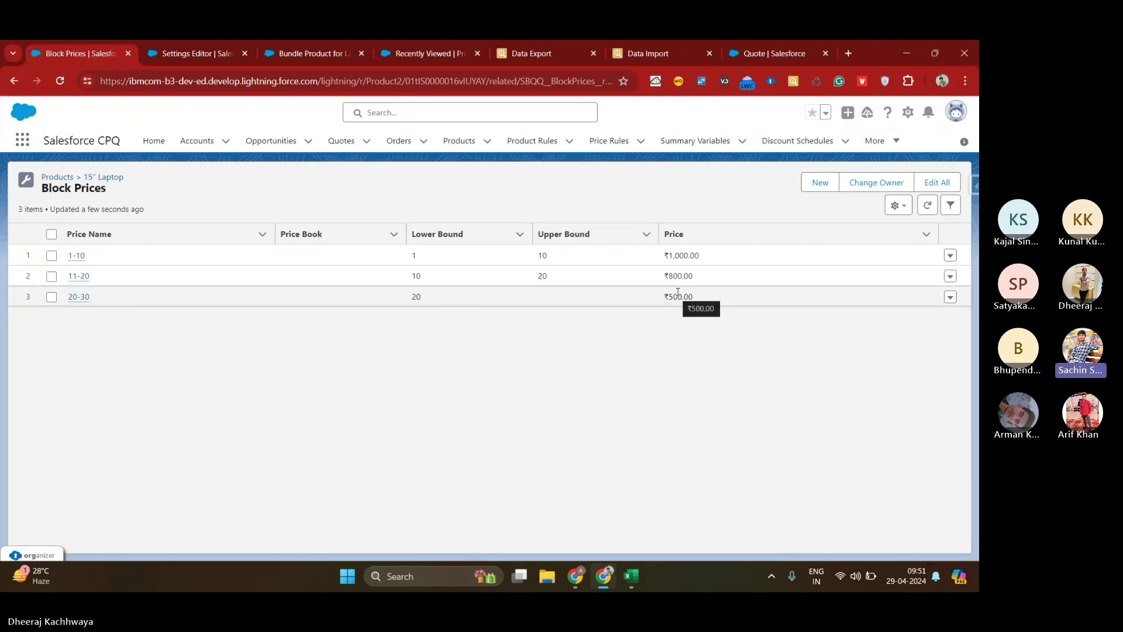
# Step: Go back to the quote, set the 15" Laptop's quantity to 15 and recalculate
pyautogui.click(117, 180)
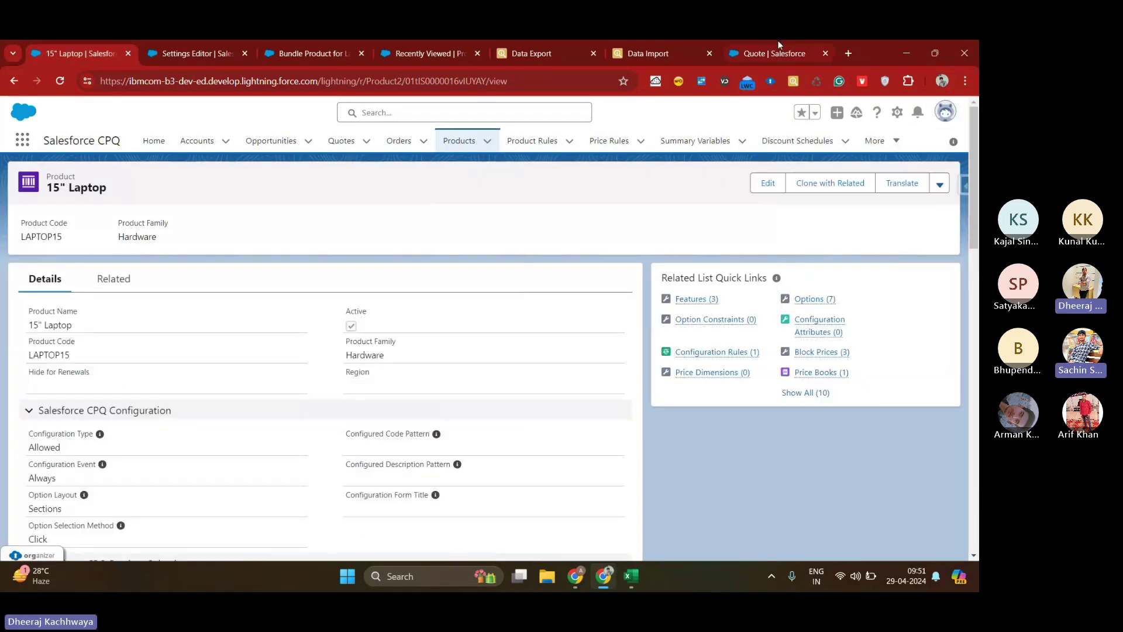
pyautogui.click(779, 48)
pyautogui.click(351, 311)
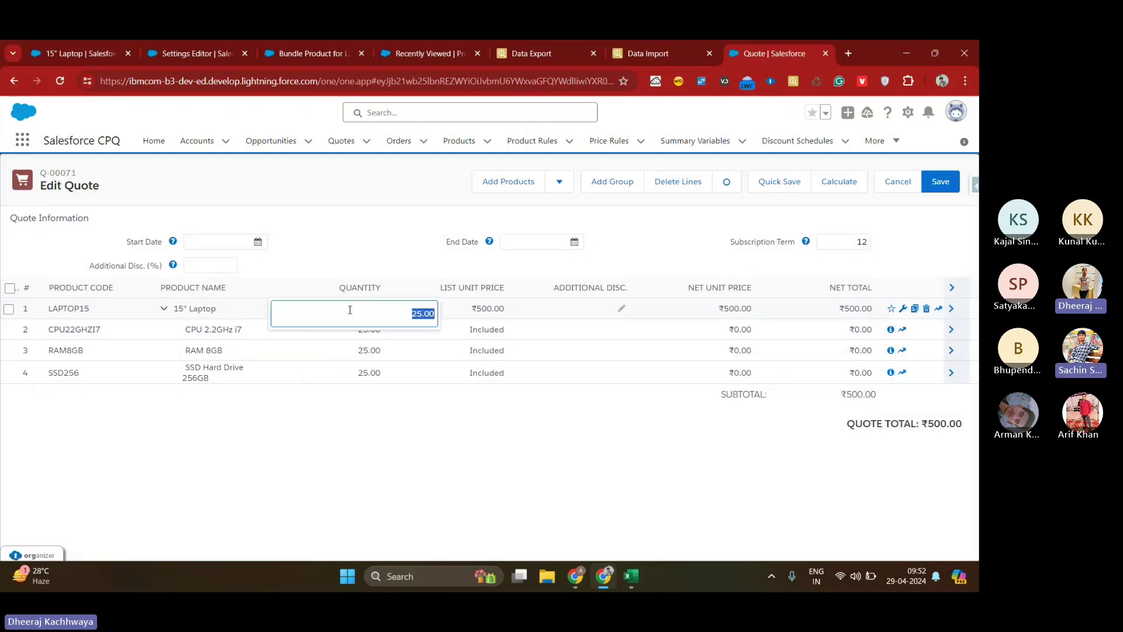
pyautogui.write('15')
pyautogui.click(411, 254)
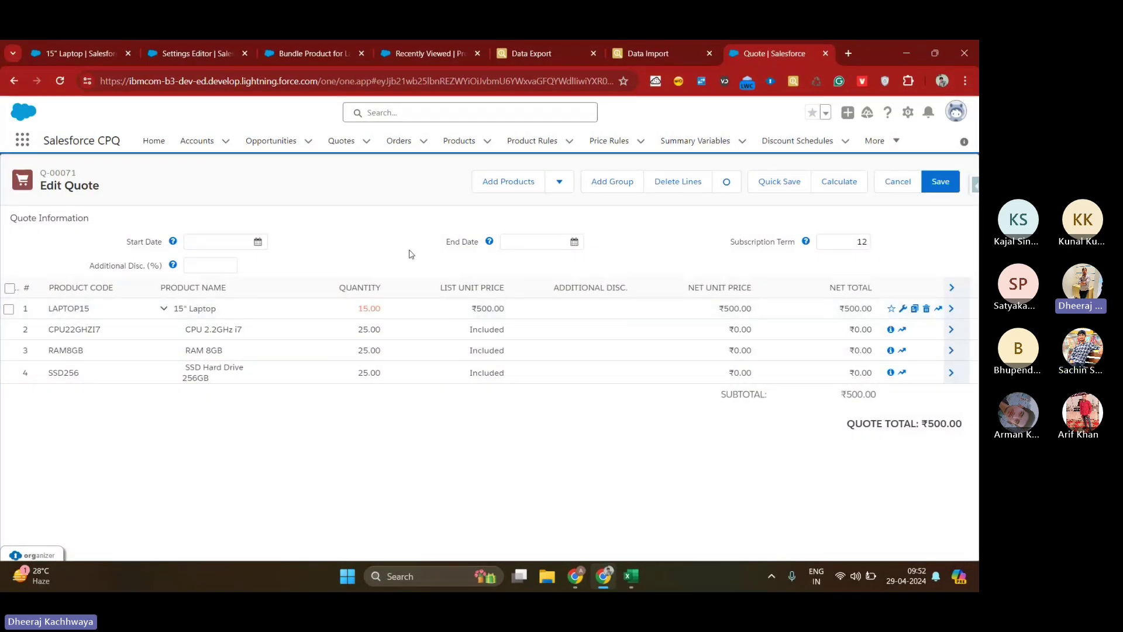
pyautogui.click(835, 192)
# Step: Enable Calculate Immediately in the Salesforce CPQ package's pricing and calculation settings and save the settings
pyautogui.click(162, 44)
pyautogui.scroll(3, 667, 320)
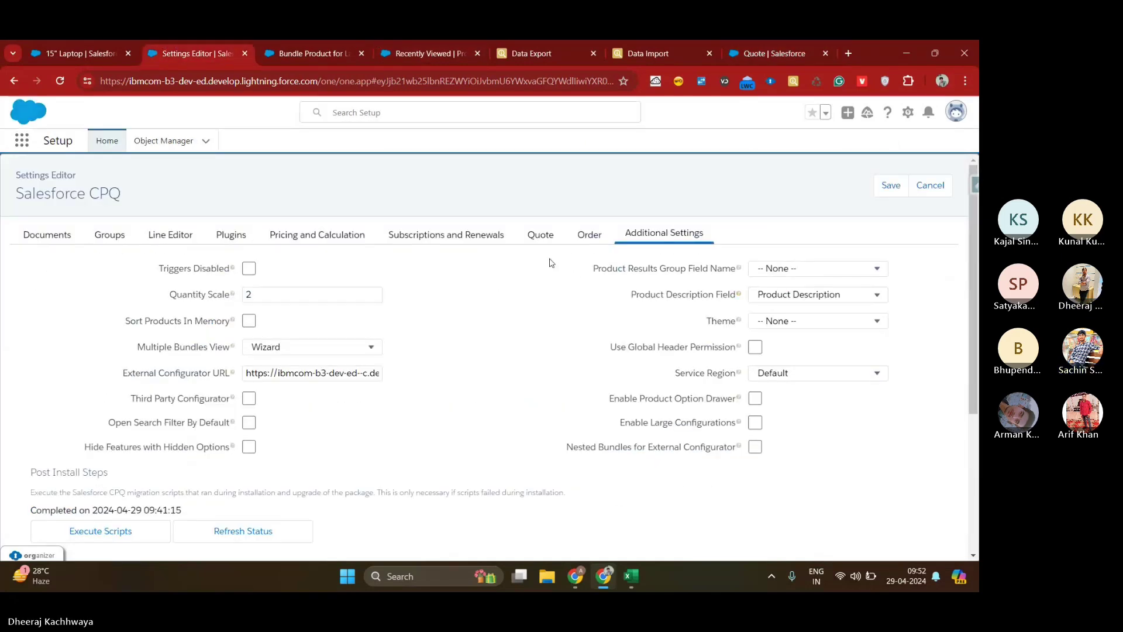
pyautogui.click(315, 235)
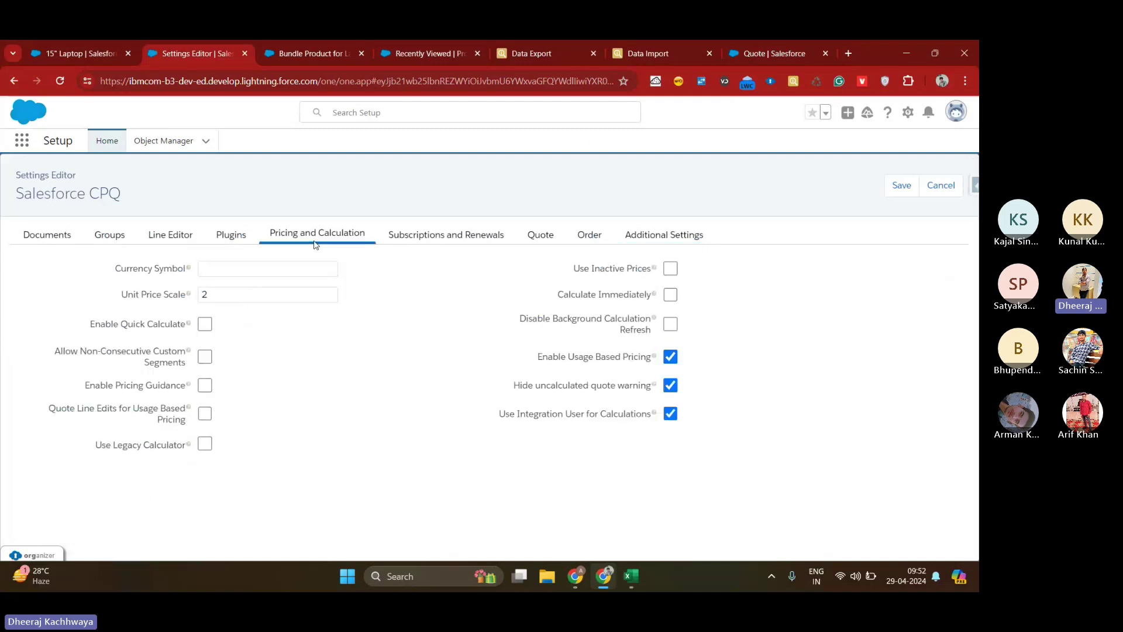
pyautogui.click(670, 294)
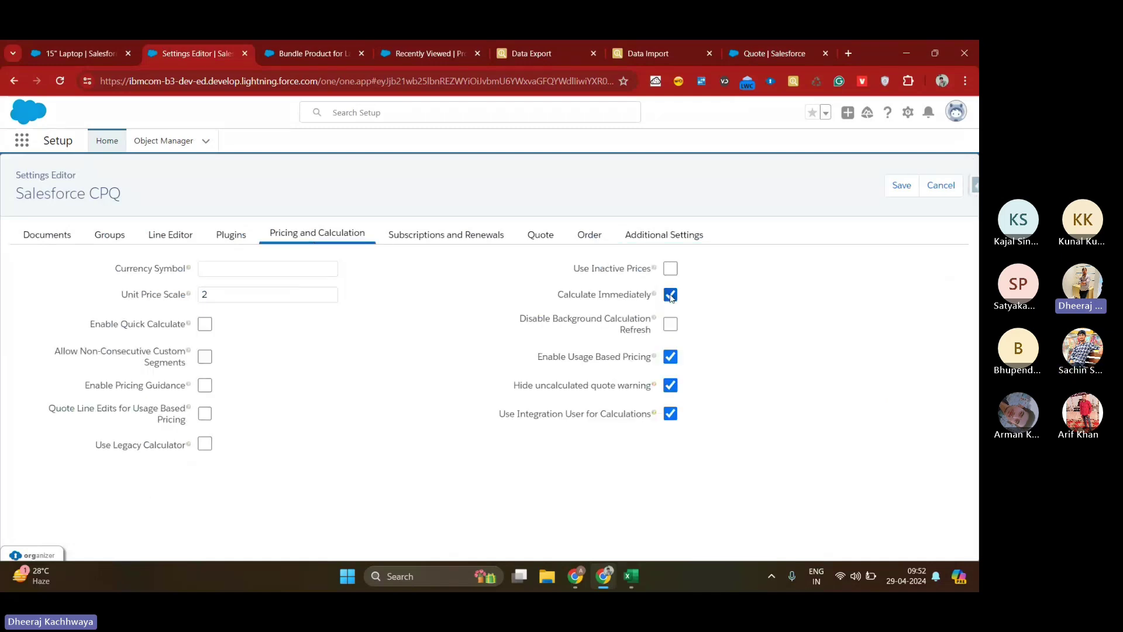
pyautogui.click(902, 185)
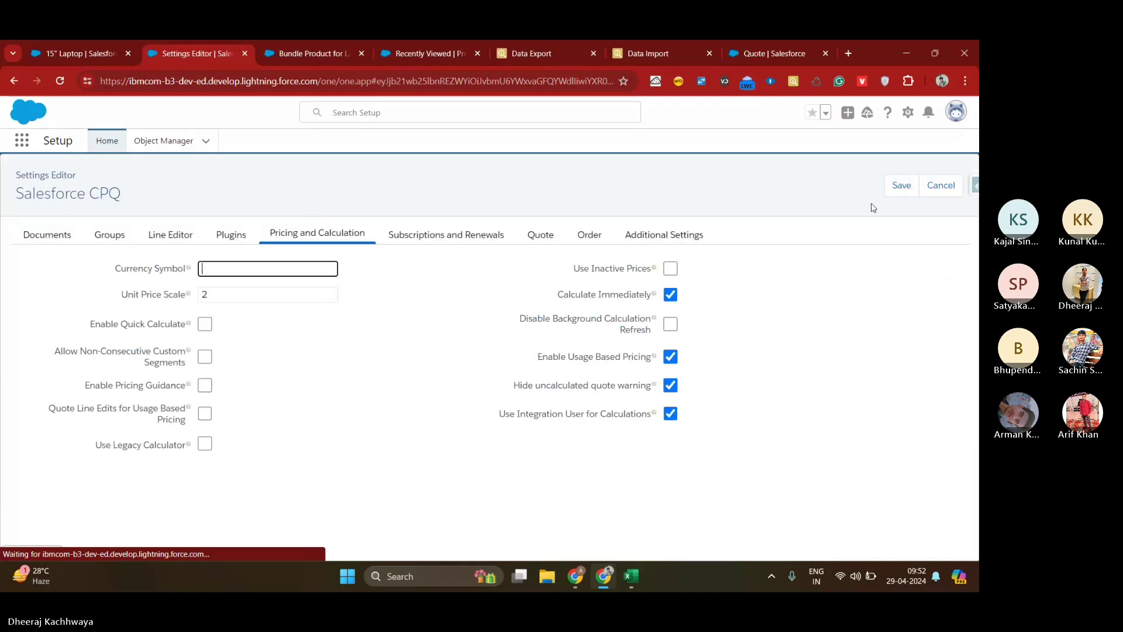
# Step: Reload the quote editor and add the 15" Laptop to the quote with its default configuration
pyautogui.click(794, 42)
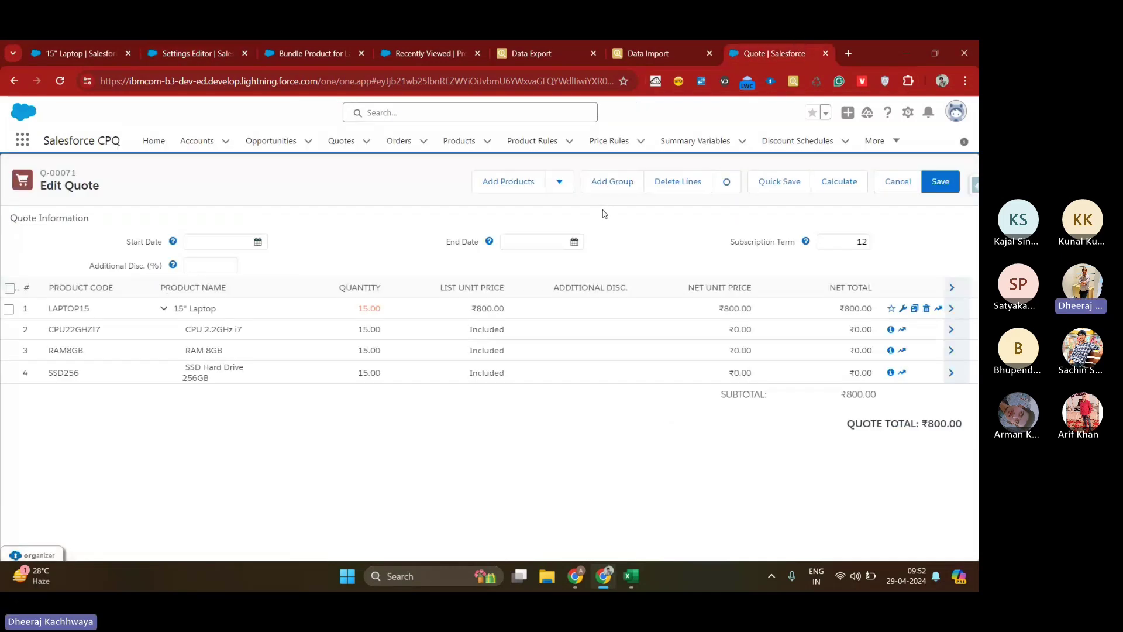
pyautogui.press('F5')
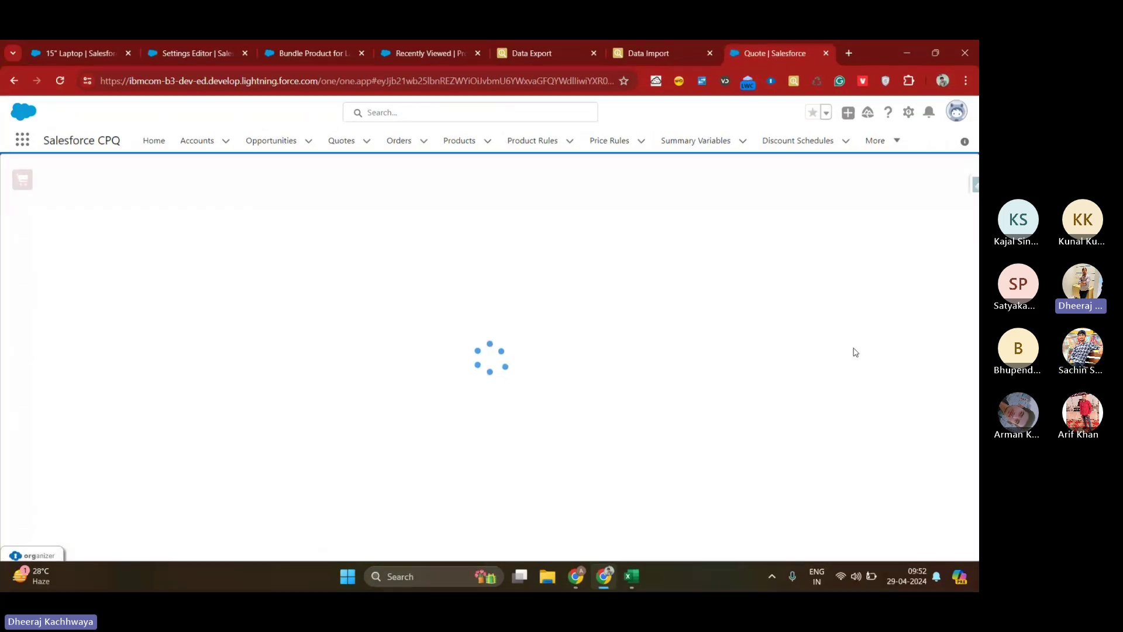
pyautogui.click(509, 181)
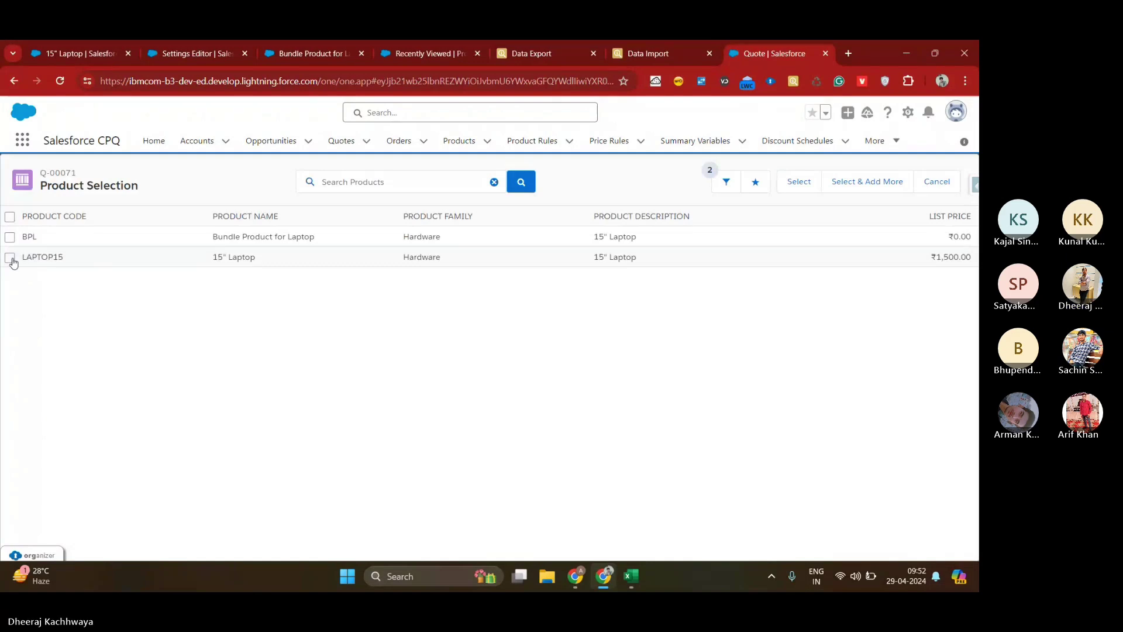
pyautogui.click(10, 258)
pyautogui.click(799, 182)
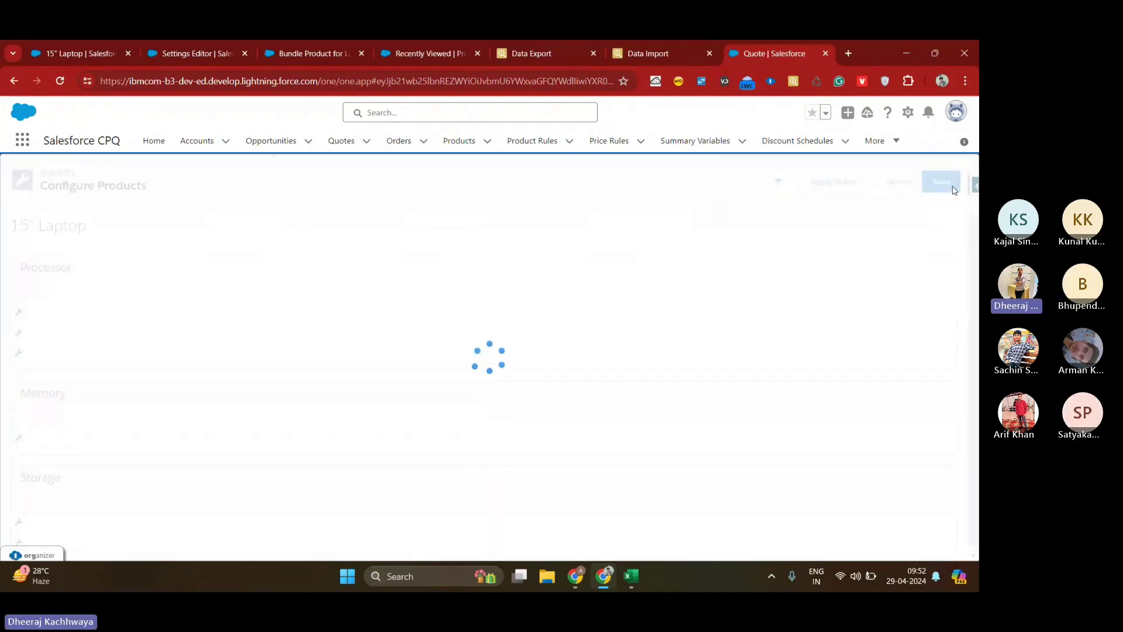
pyautogui.click(954, 189)
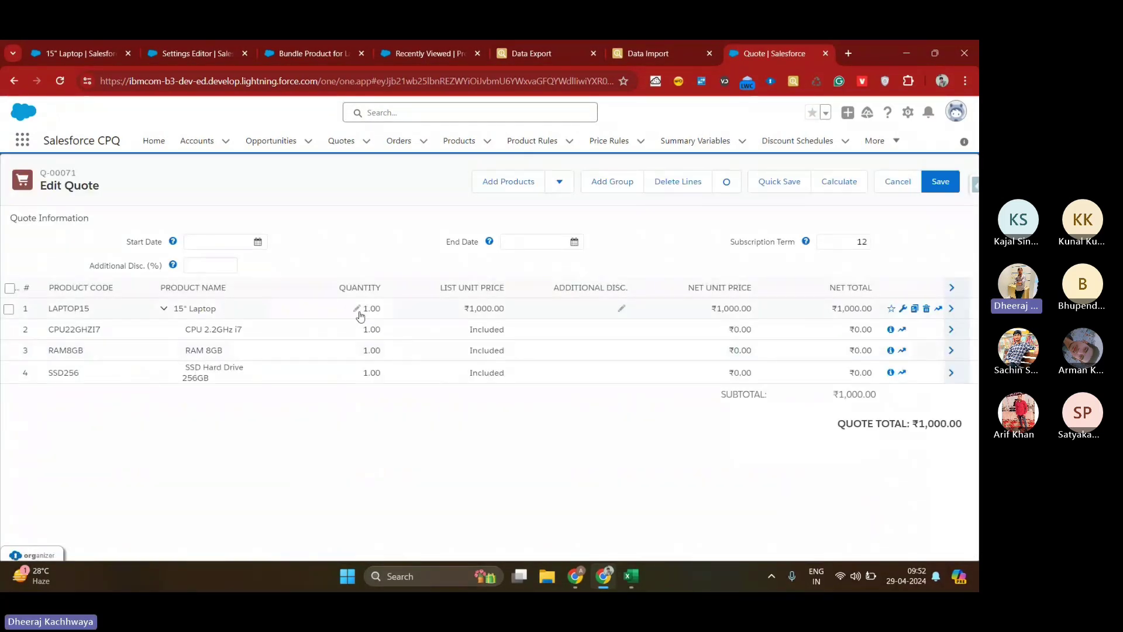
# Step: Set the 15" Laptop's quantity on the quote to 13 and let the price calculate immediately
pyautogui.click(359, 311)
pyautogui.write('13')
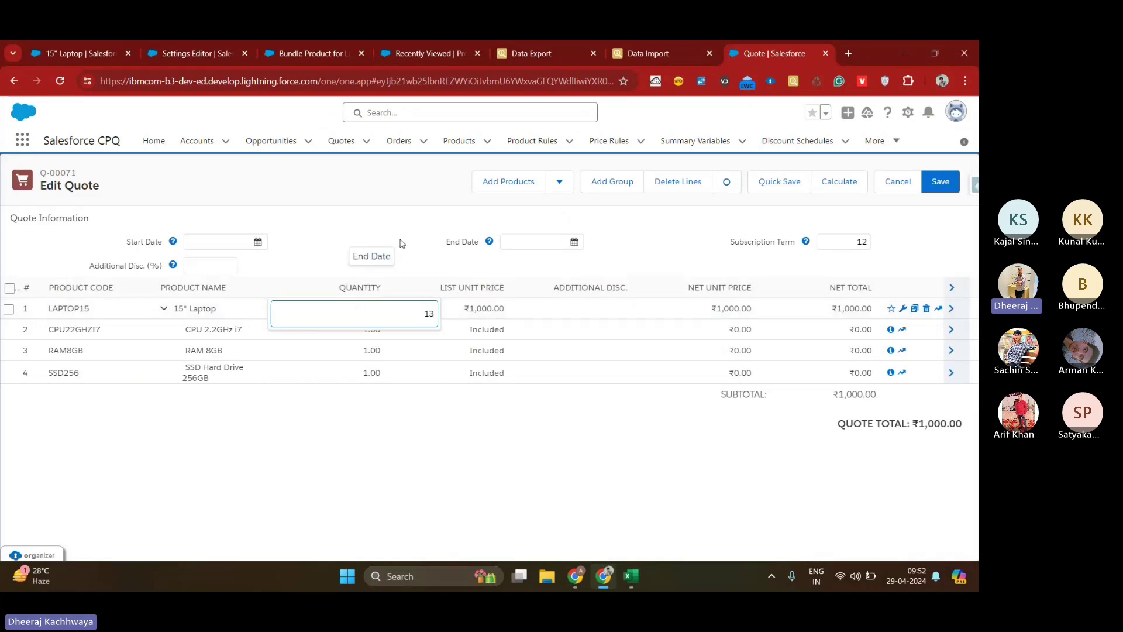
pyautogui.click(436, 198)
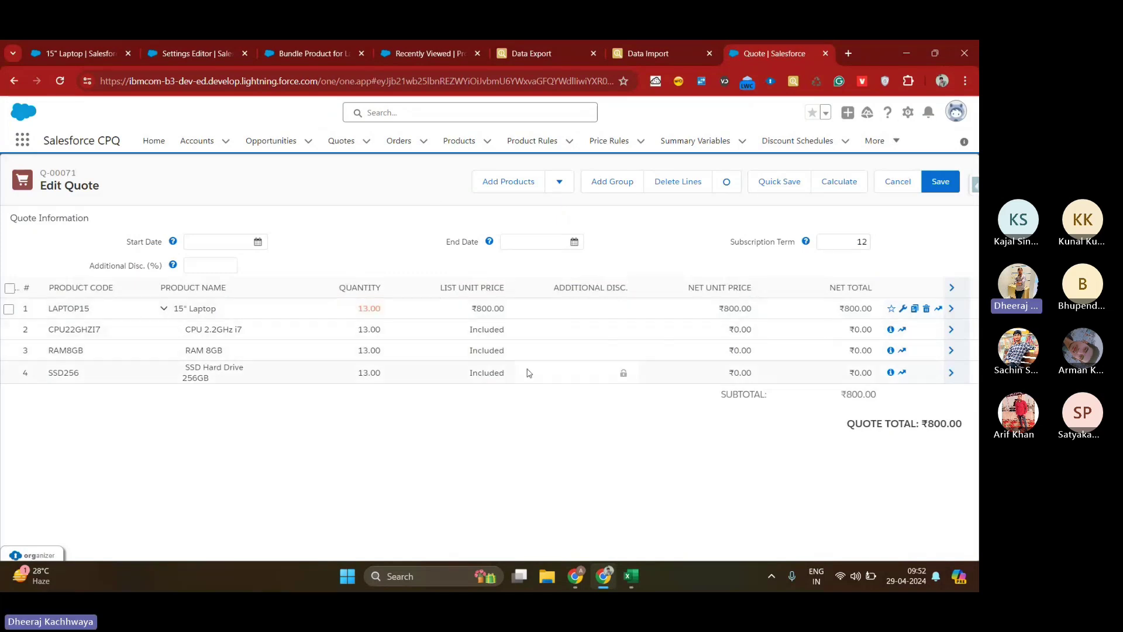
# Step: Set the 15" Laptop's quantity on the quote to 25 and let the price calculate immediately
pyautogui.click(352, 311)
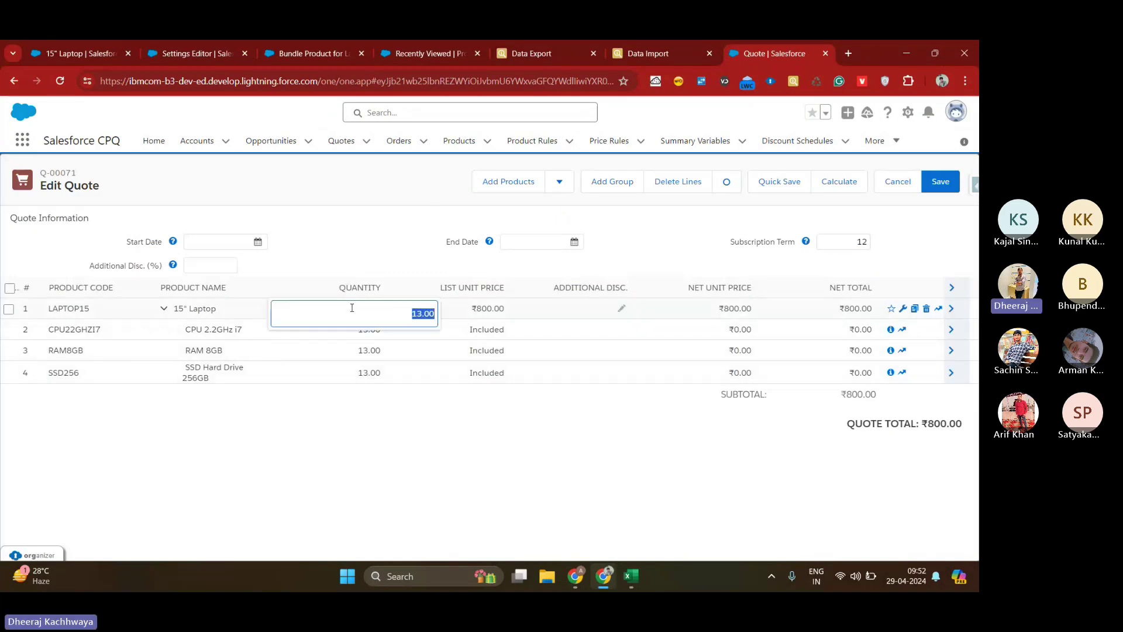
pyautogui.write('25')
pyautogui.click(386, 264)
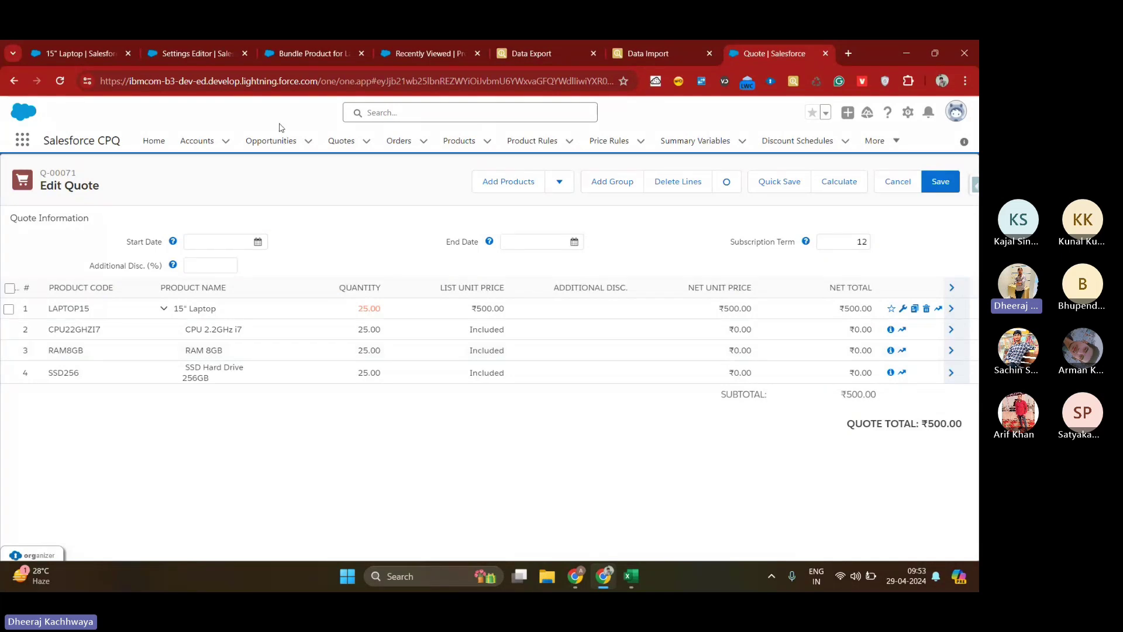
# Step: Look up the Calculate Immediately option in the Salesforce CPQ installed package's pricing and calculation settings
pyautogui.click(213, 51)
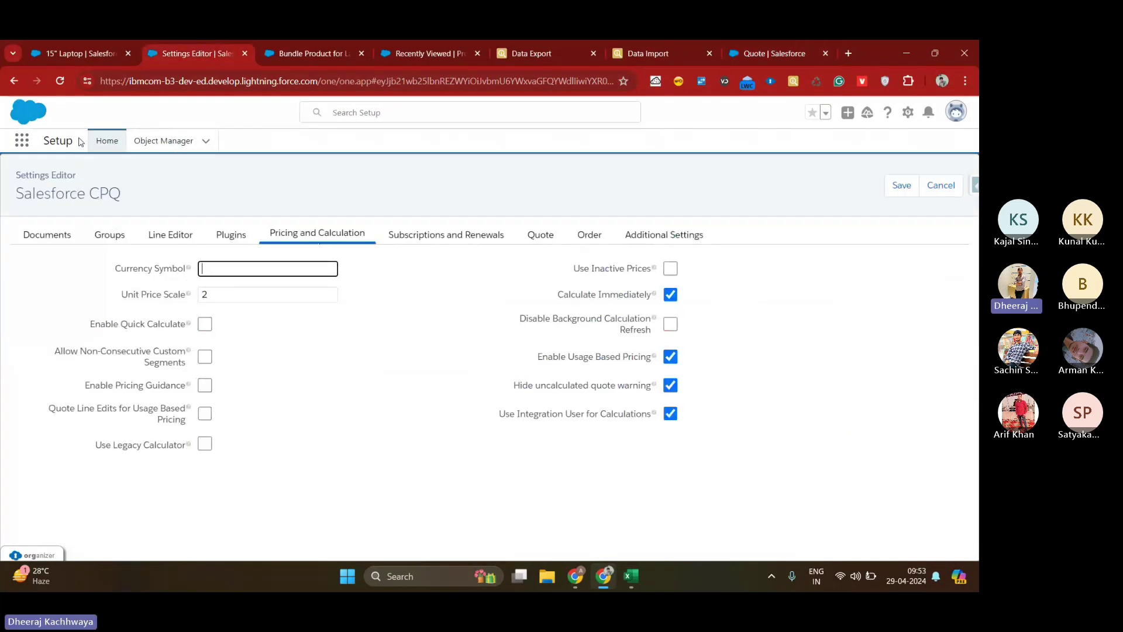
pyautogui.click(908, 114)
pyautogui.click(878, 151)
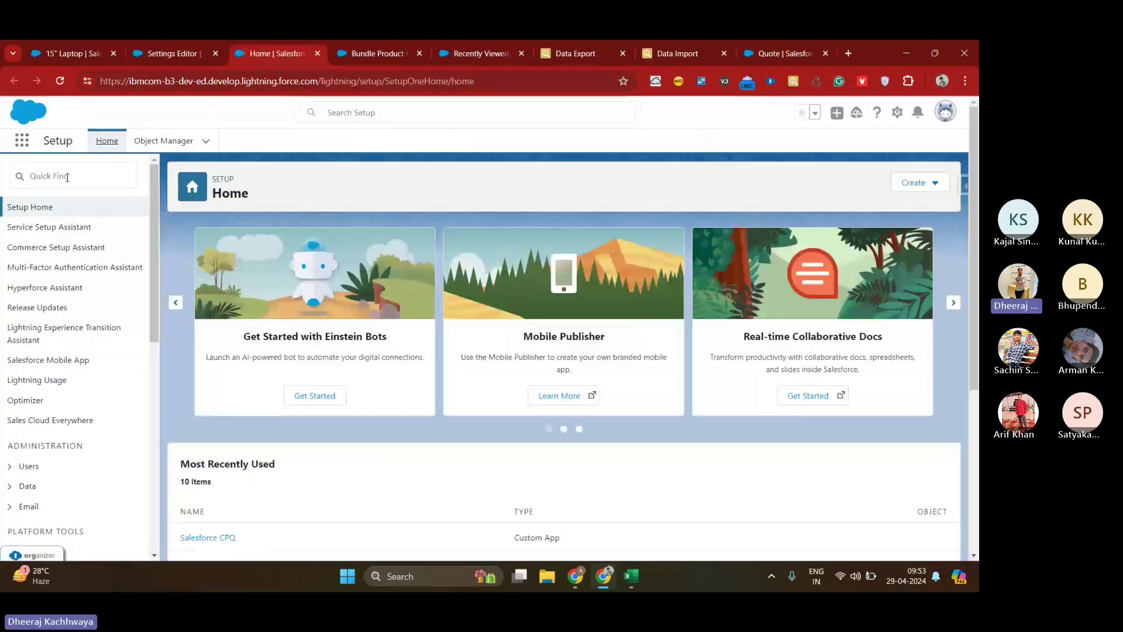
pyautogui.click(65, 176)
pyautogui.write('ins')
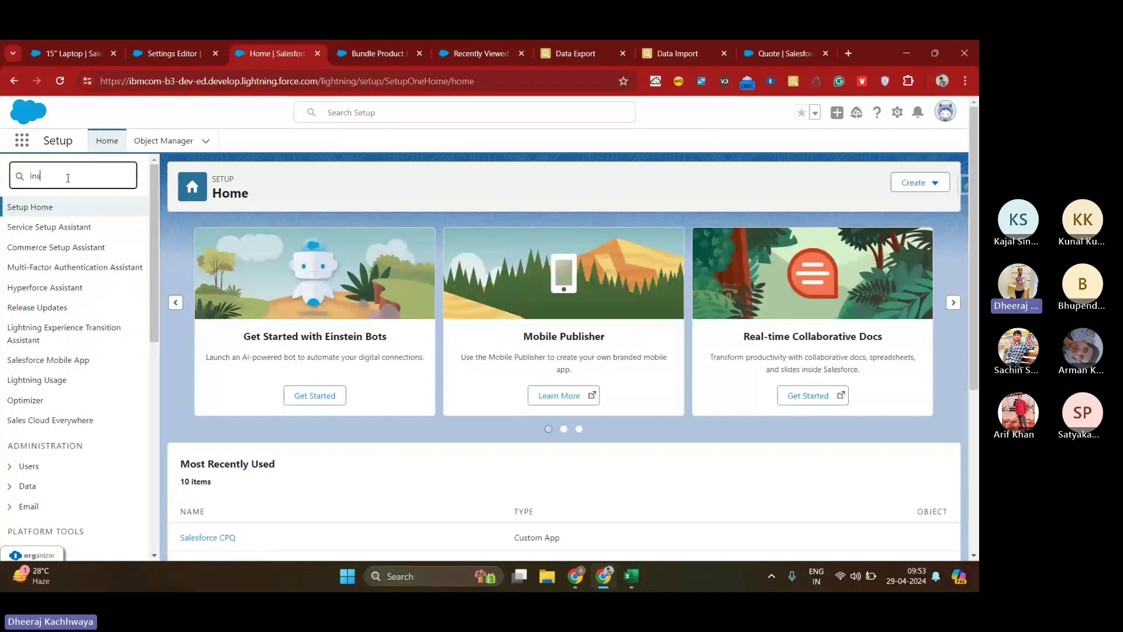
pyautogui.write('ta')
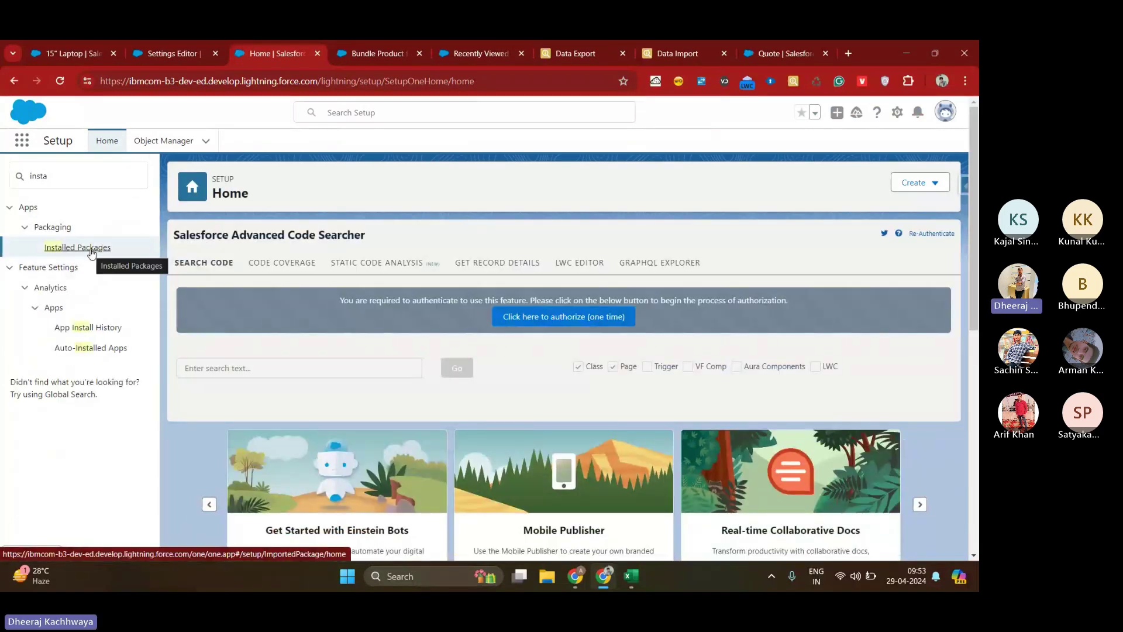
pyautogui.click(90, 249)
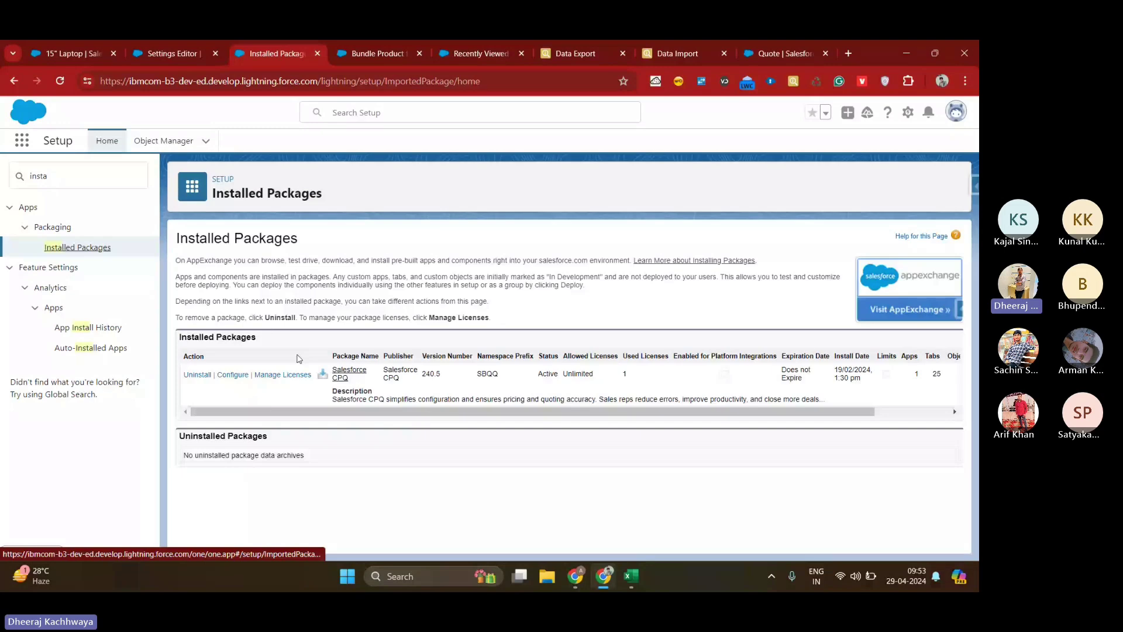
pyautogui.click(232, 375)
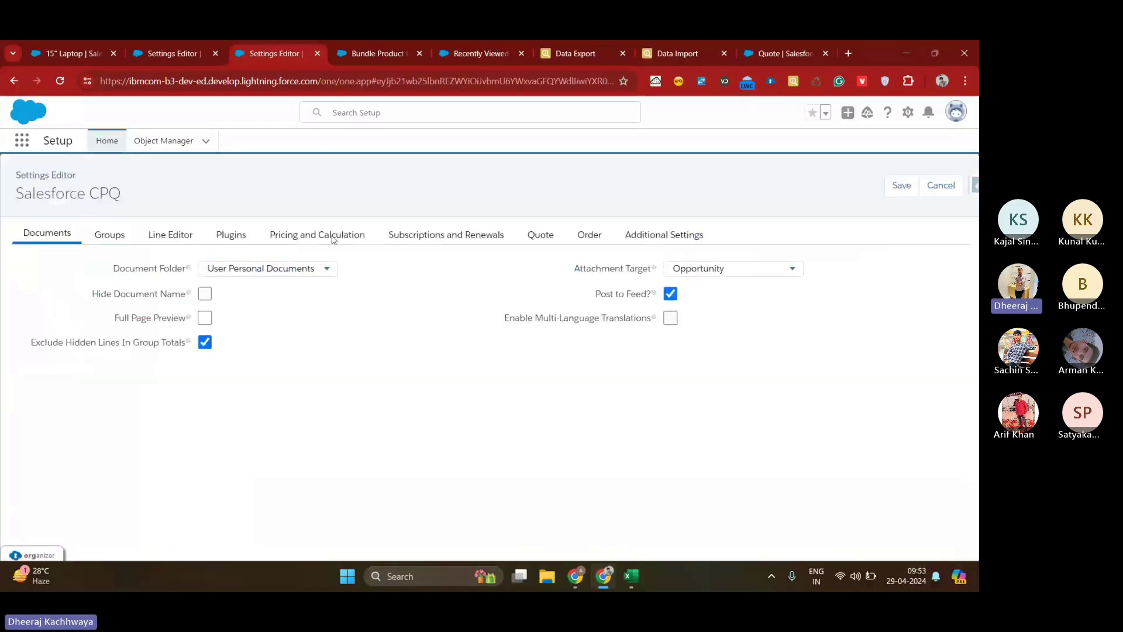
pyautogui.click(333, 237)
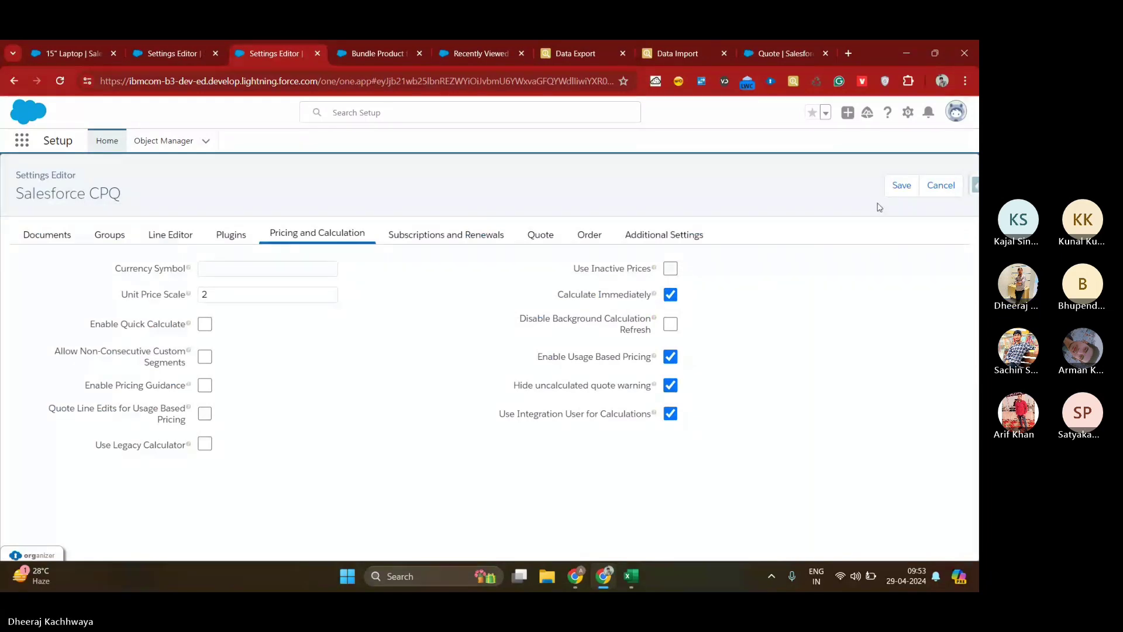
pyautogui.middleClick(286, 57)
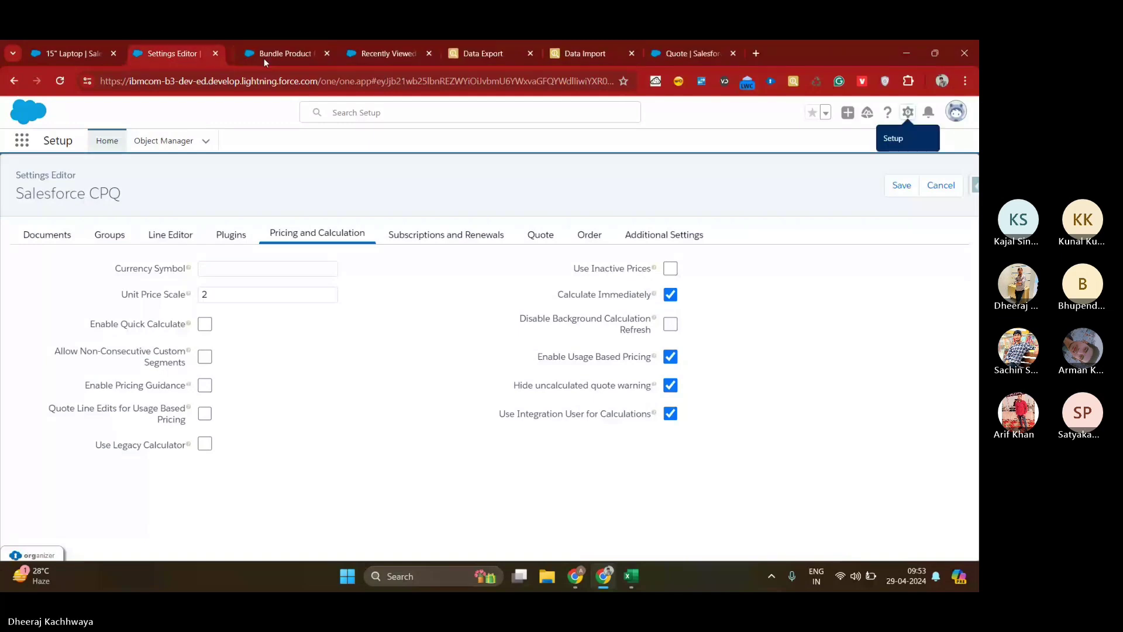
pyautogui.click(73, 54)
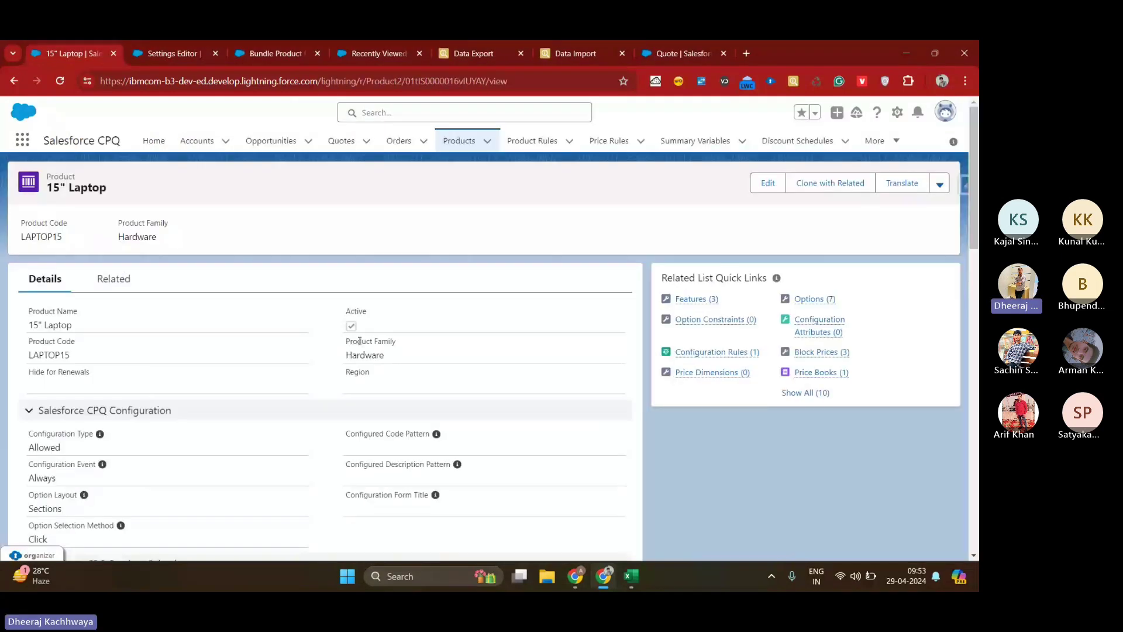
pyautogui.click(771, 183)
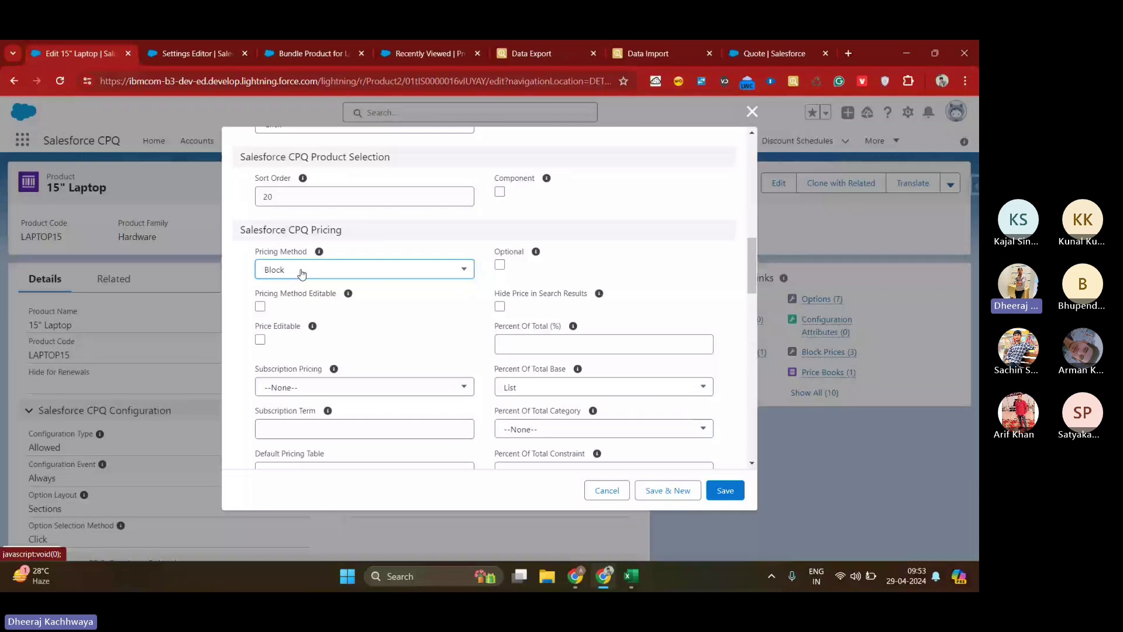
pyautogui.click(301, 273)
pyautogui.click(368, 319)
pyautogui.click(598, 498)
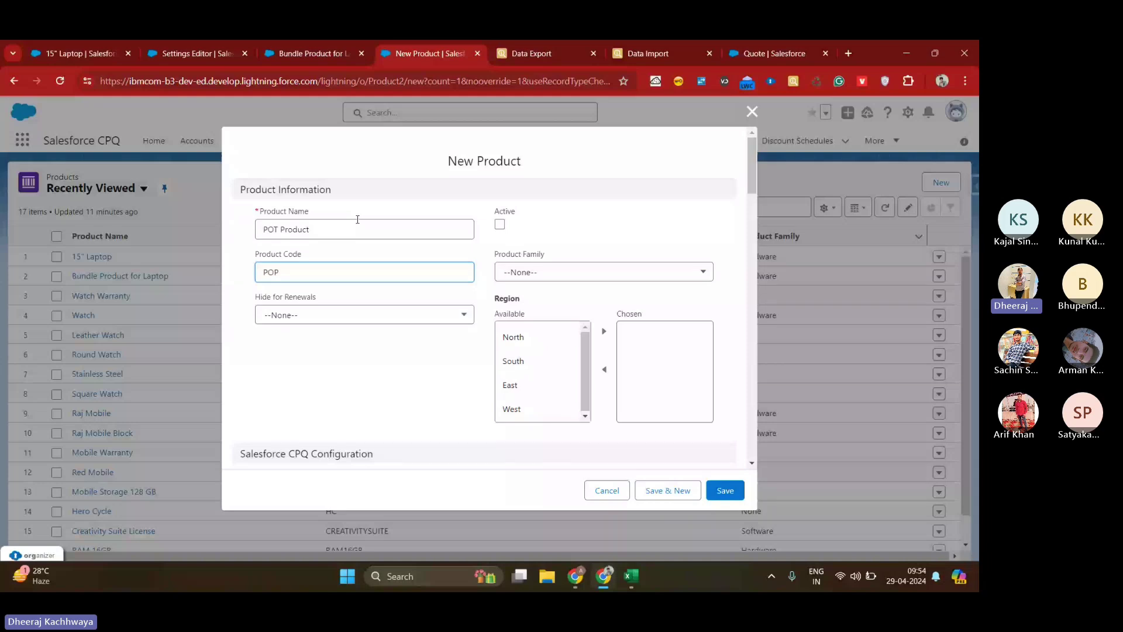
# Step: Set the new POT Product's pricing method to Percent Of Total with a percentage of 10
pyautogui.scroll(-10, 375, 234)
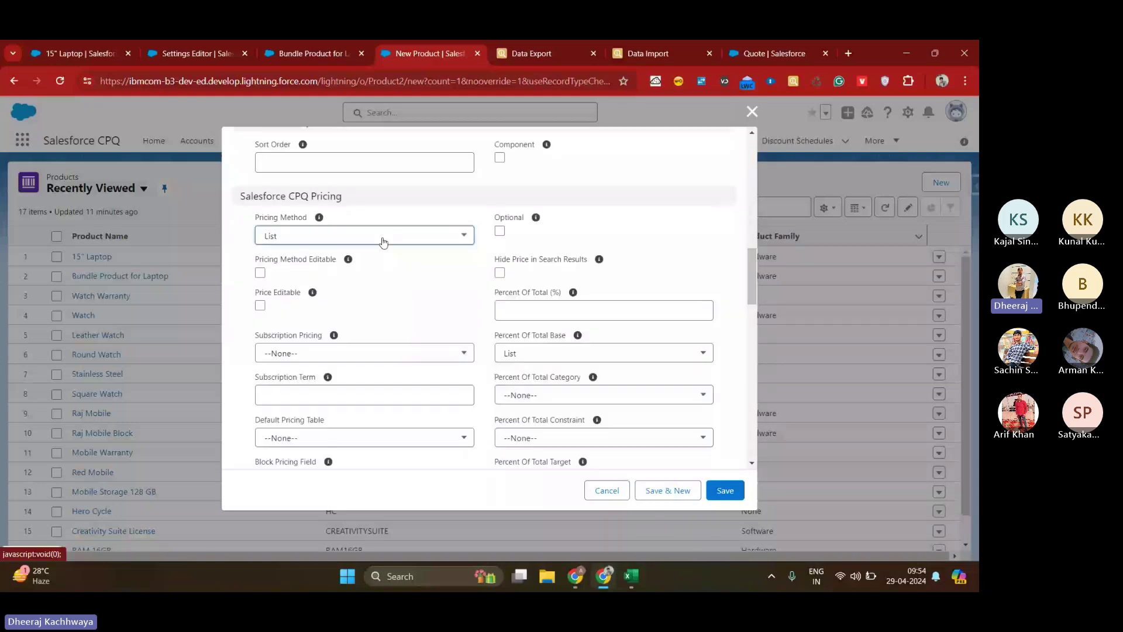
pyautogui.click(383, 242)
pyautogui.click(356, 352)
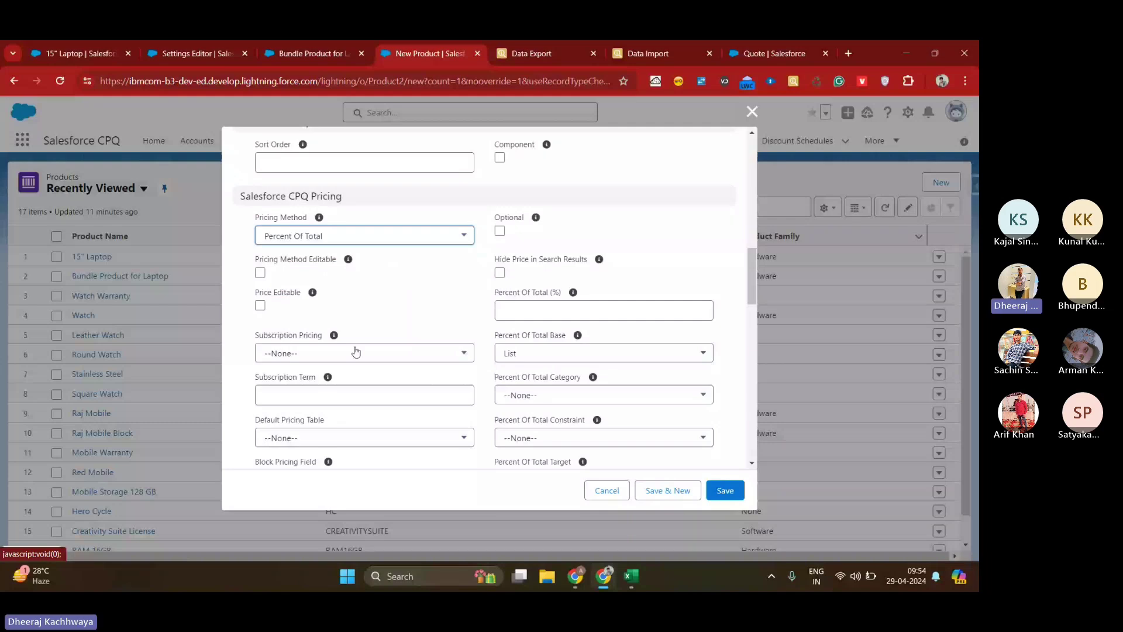
pyautogui.click(564, 310)
pyautogui.write('10')
pyautogui.scroll(-1, 565, 283)
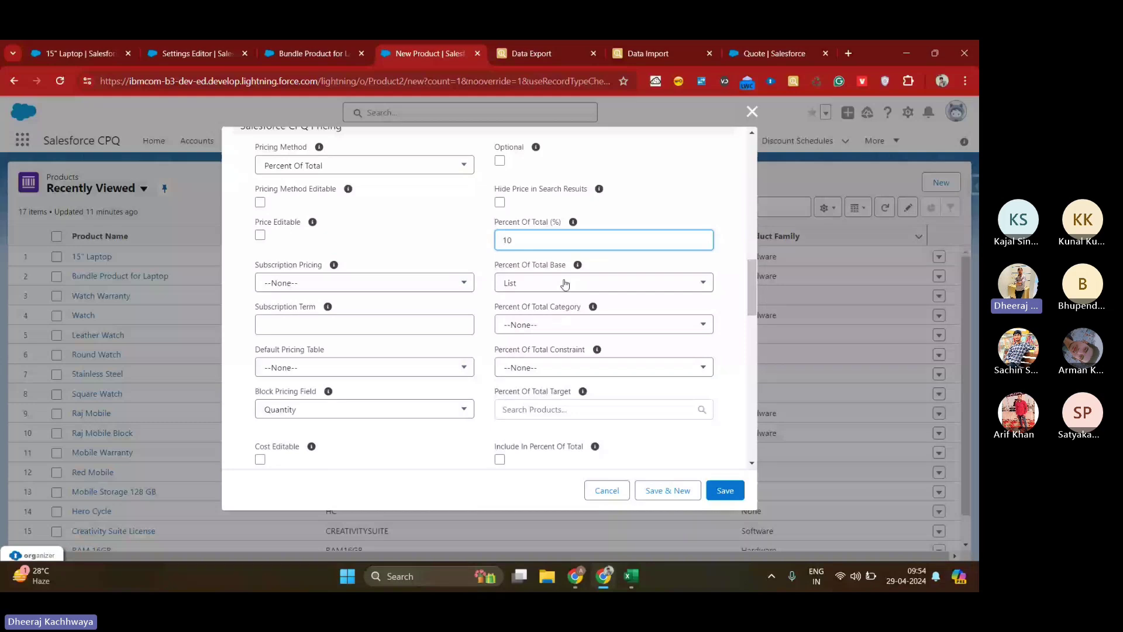
# Step: Set the POT Product's Percent Of Total Target to the 15" Laptop and save the new product
pyautogui.click(533, 324)
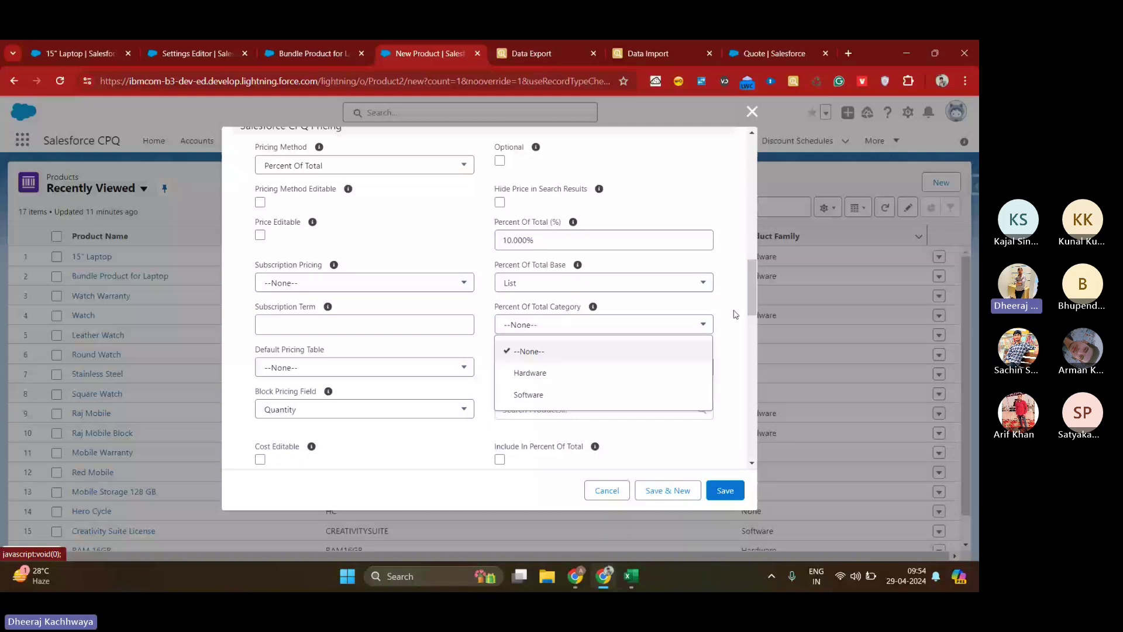
pyautogui.scroll(-1, 594, 331)
pyautogui.click(594, 331)
pyautogui.click(577, 373)
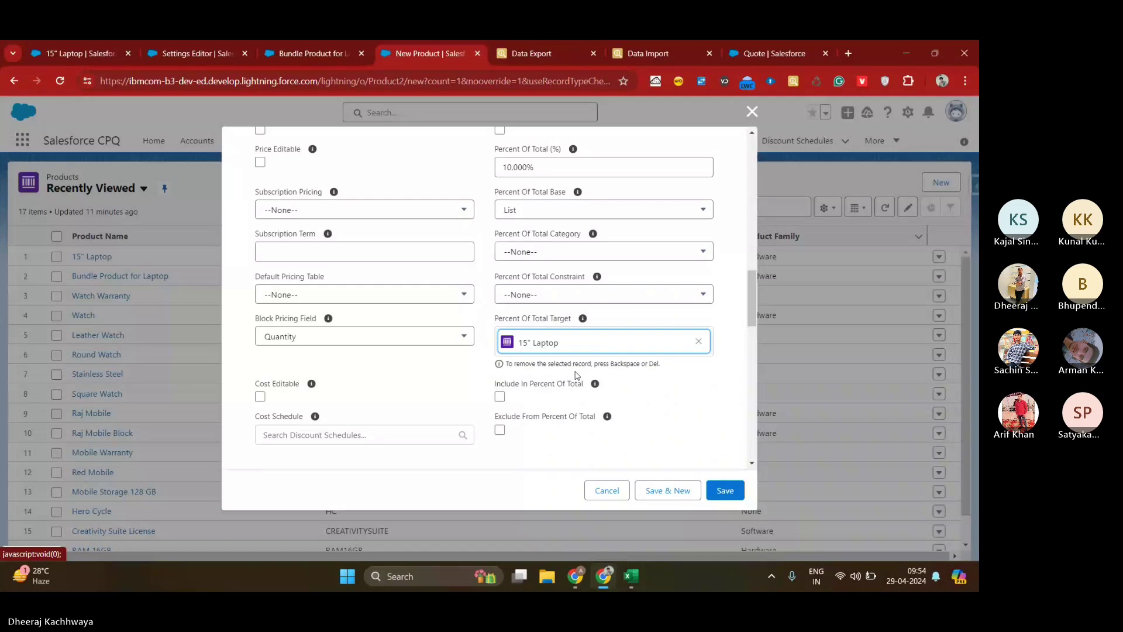
pyautogui.scroll(-1, 576, 374)
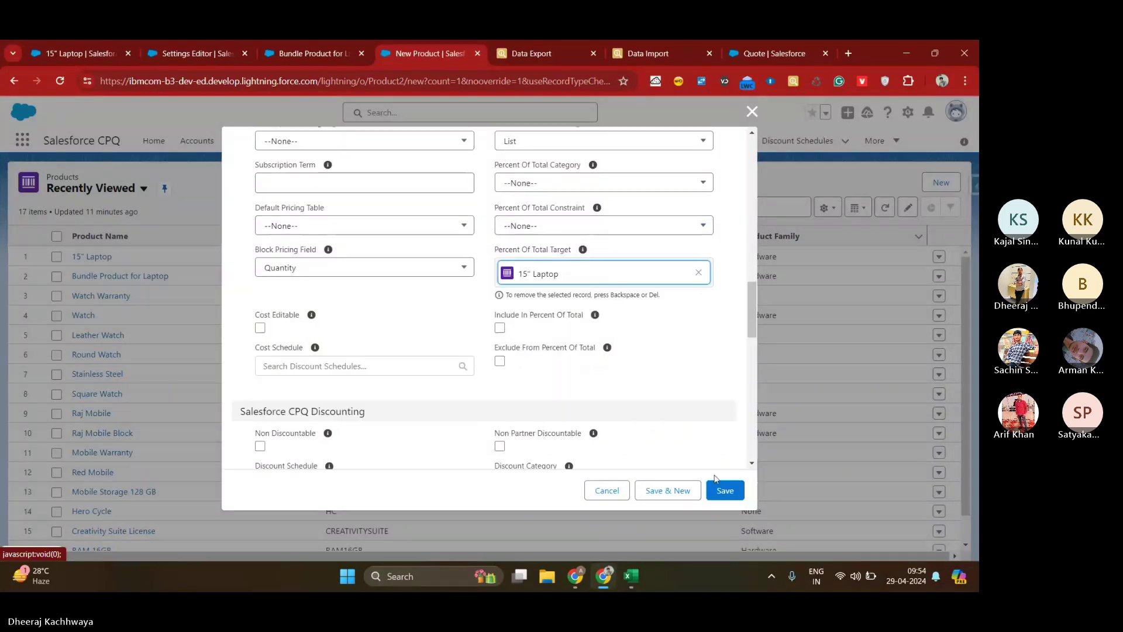
pyautogui.click(714, 491)
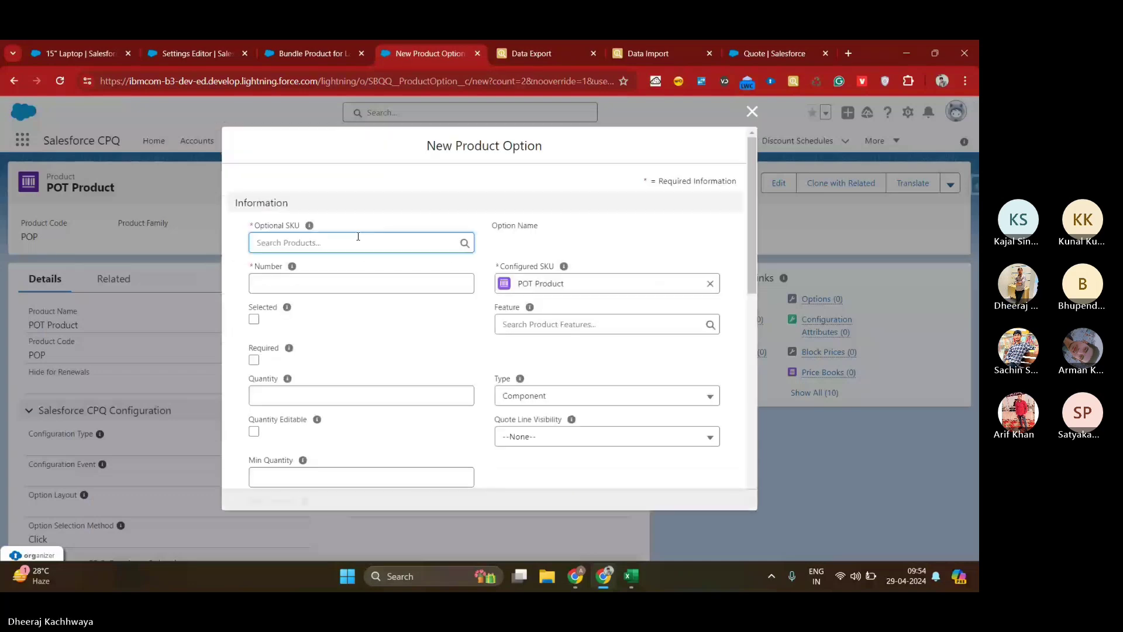
# Step: In the new product option, set the Configured SKU to 15" Laptop and the Optional SKU to POT Product
pyautogui.write('15')
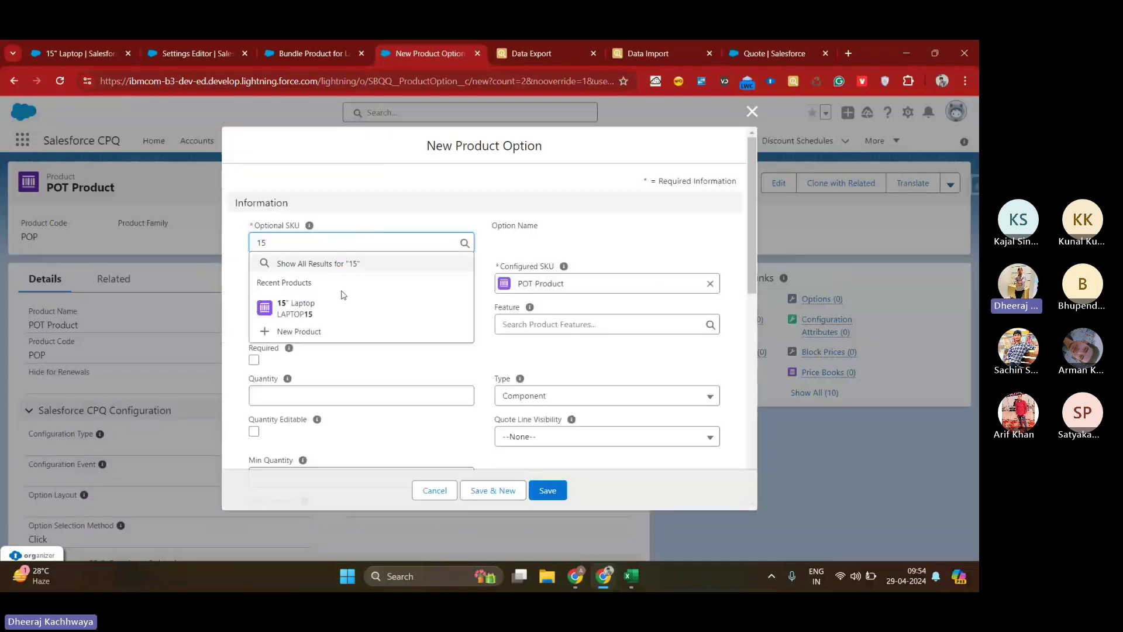
pyautogui.click(338, 309)
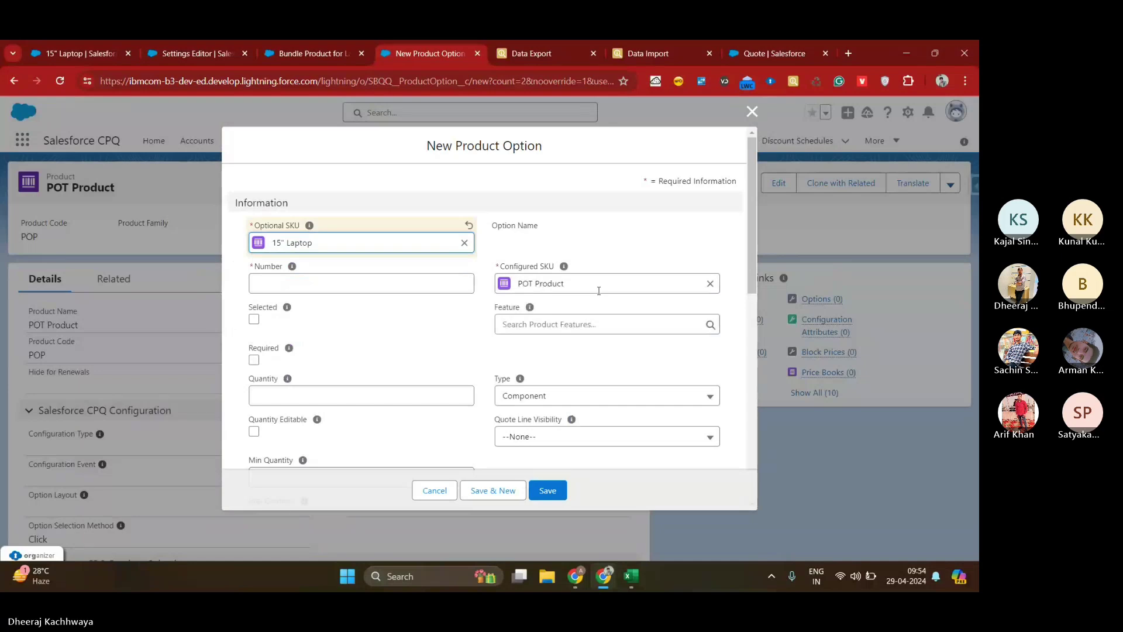
pyautogui.click(709, 284)
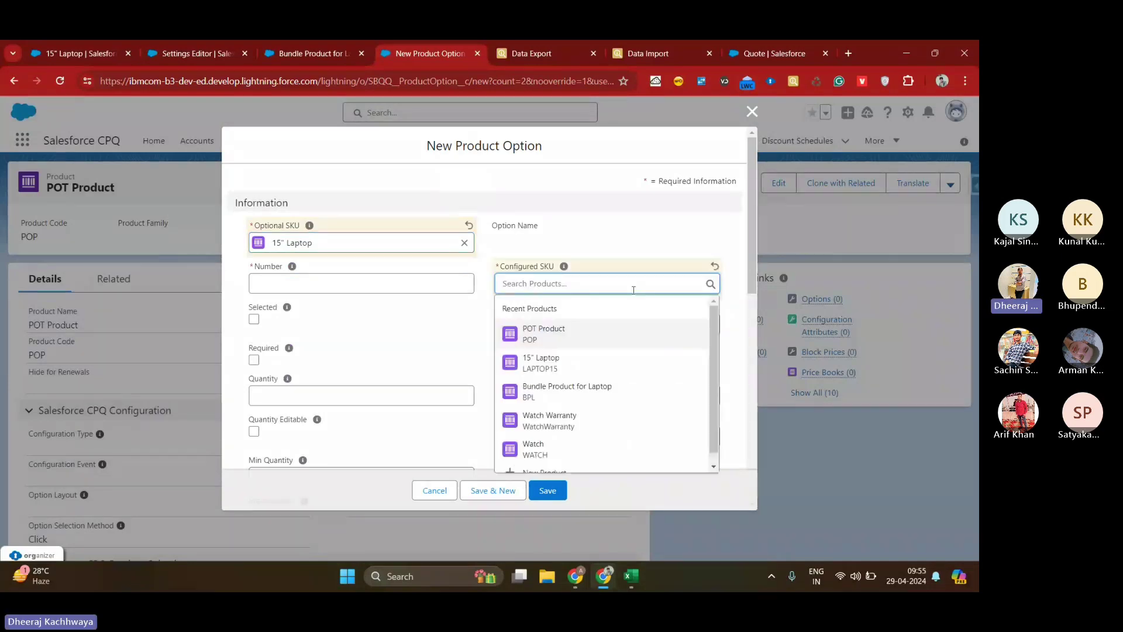
pyautogui.write('15')
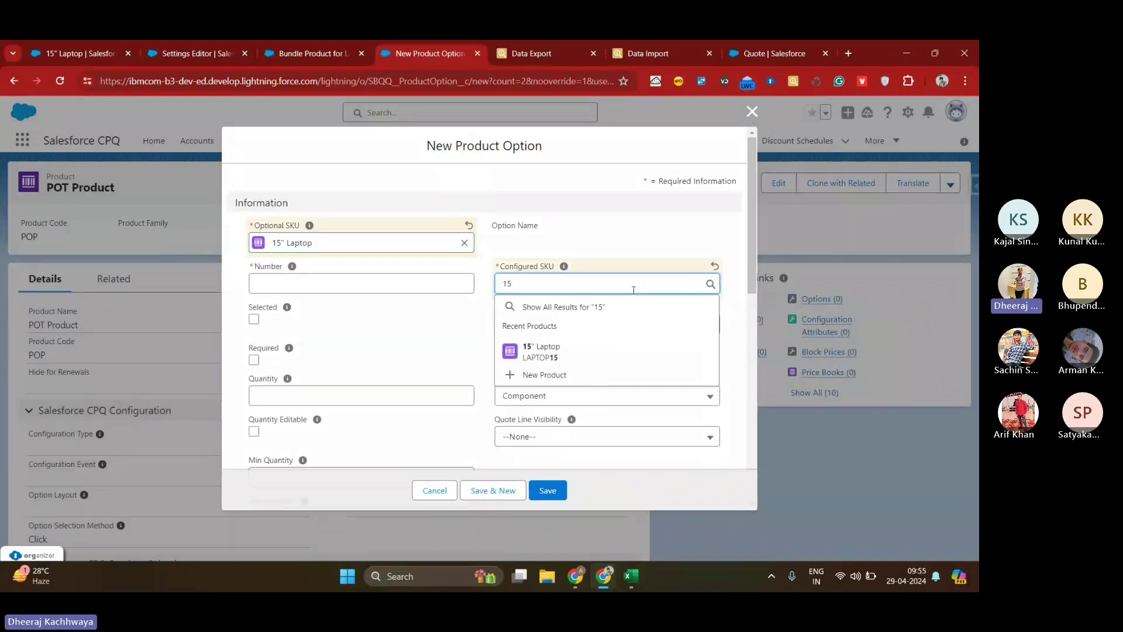
pyautogui.click(594, 349)
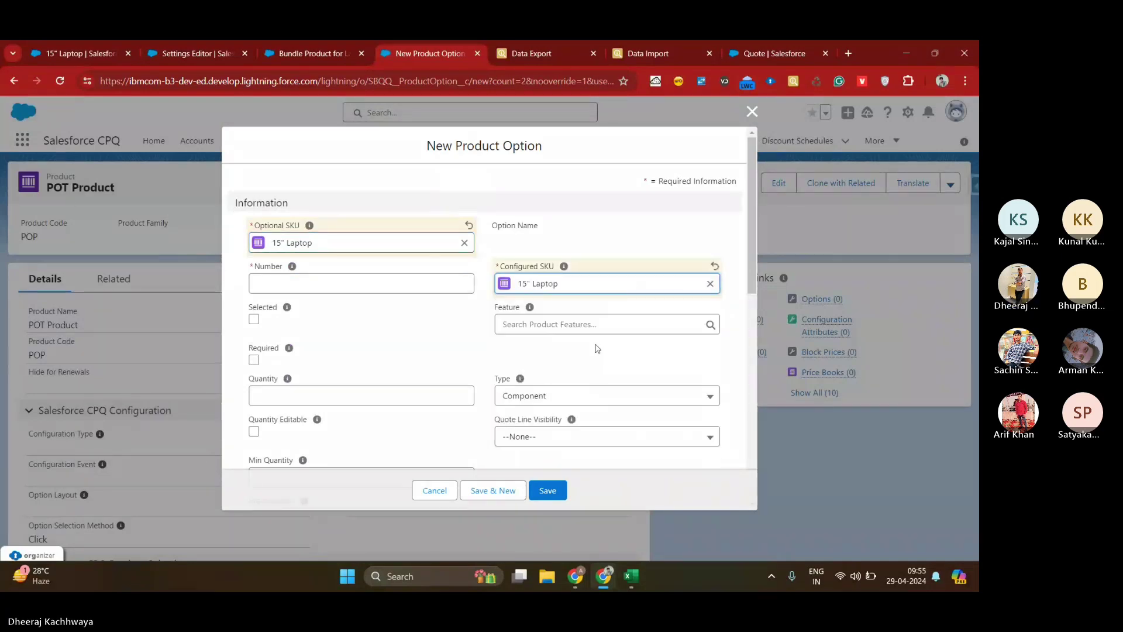
pyautogui.click(464, 242)
pyautogui.write('pot')
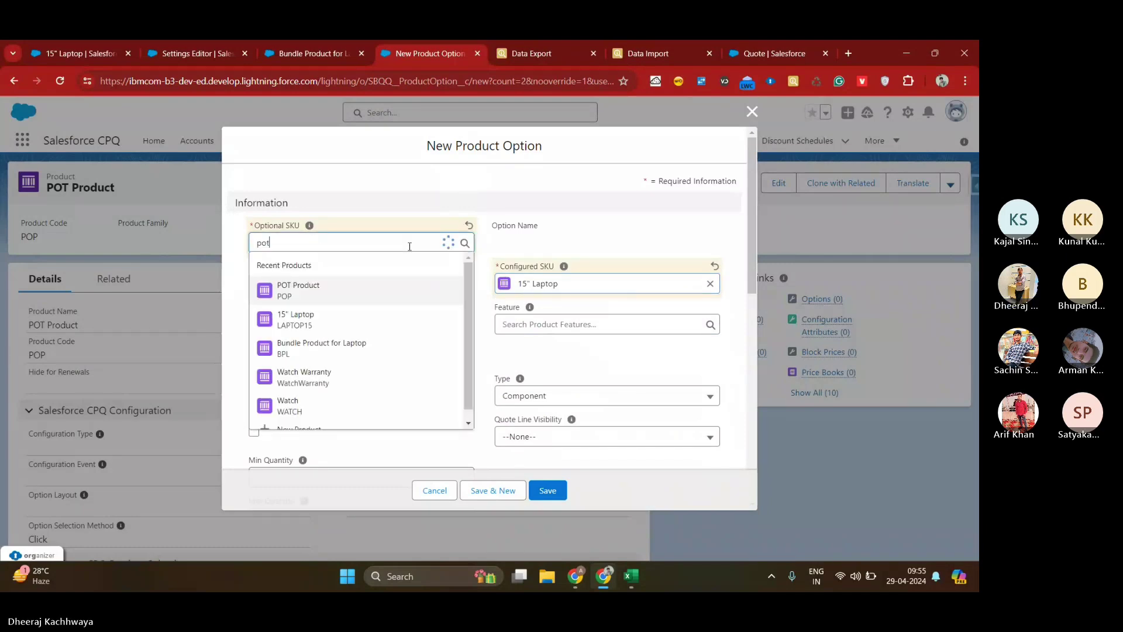
pyautogui.click(359, 289)
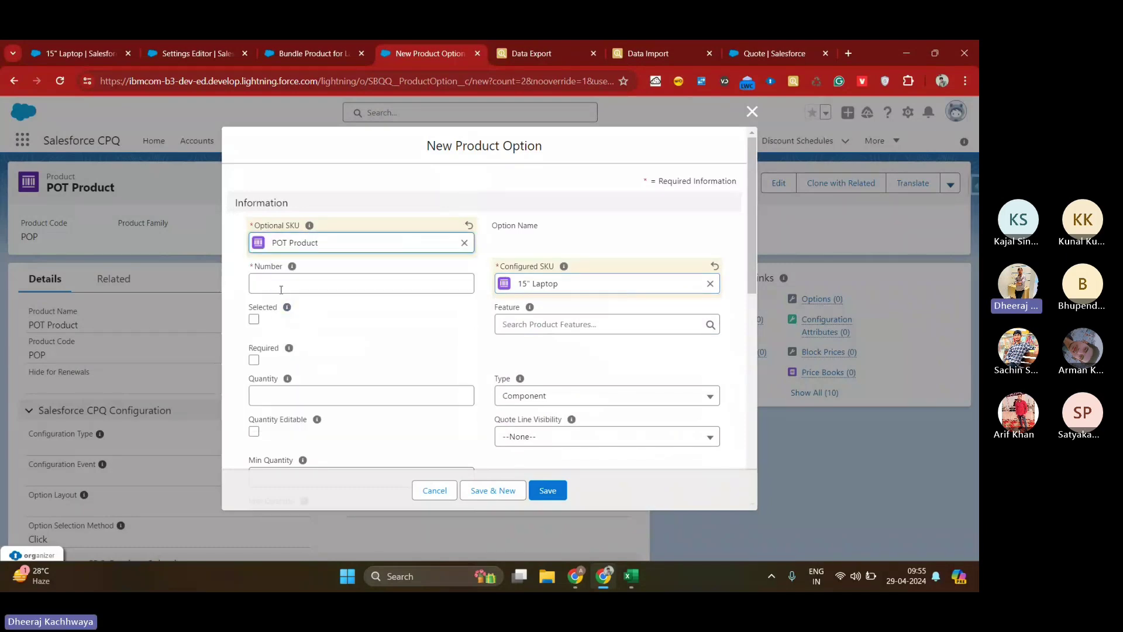
# Step: Give the new product option the number 10 and save it
pyautogui.click(281, 289)
pyautogui.write('1')
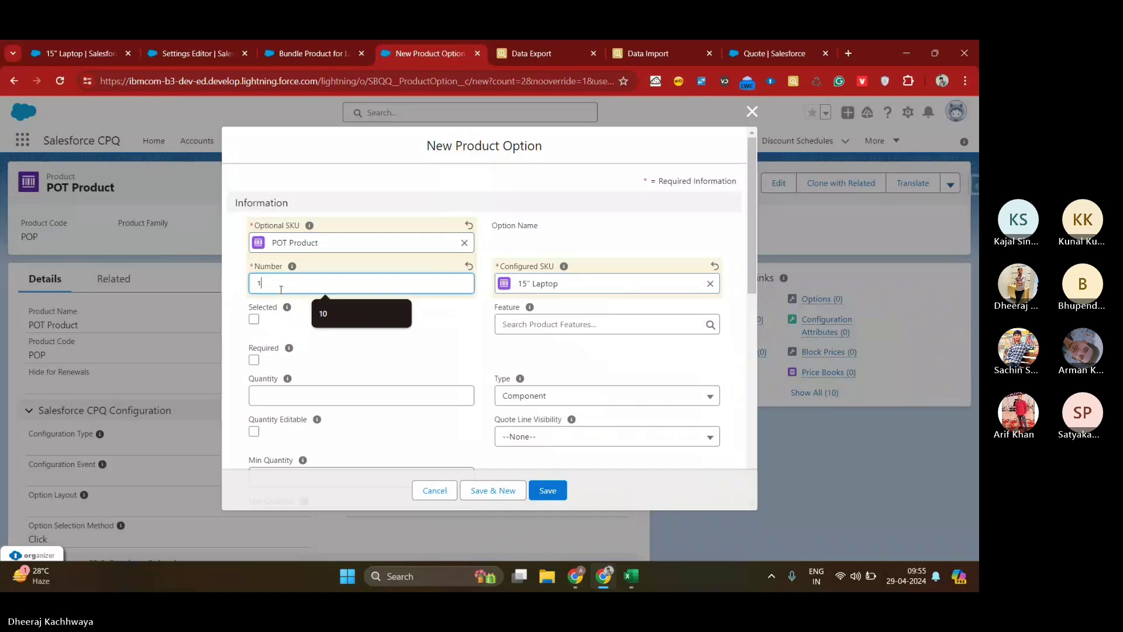
pyautogui.write('0')
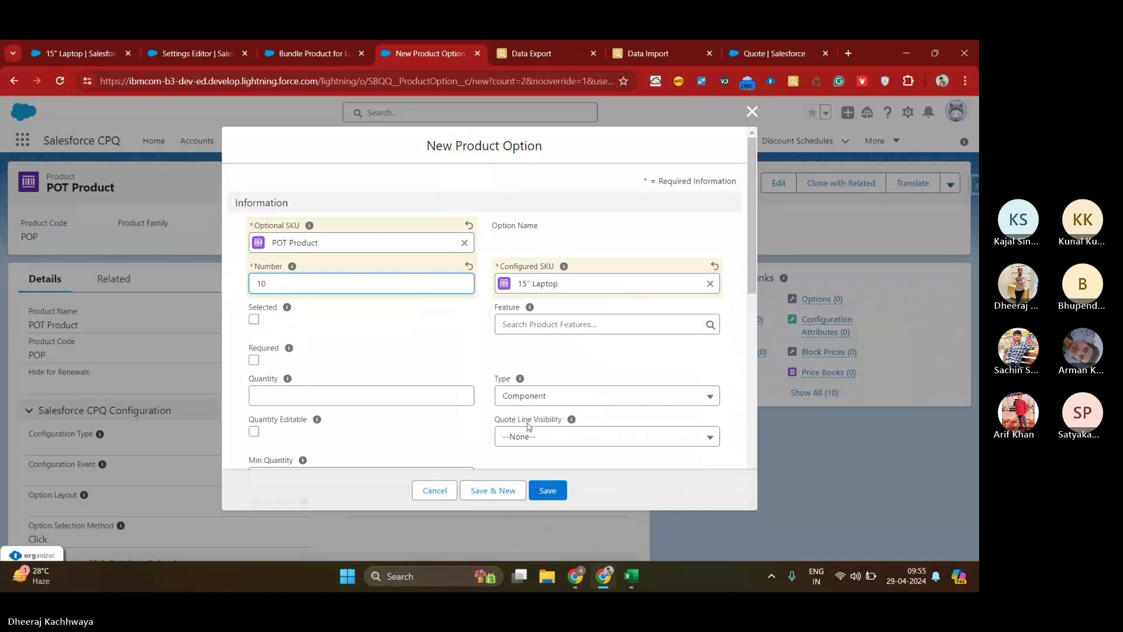
pyautogui.click(551, 484)
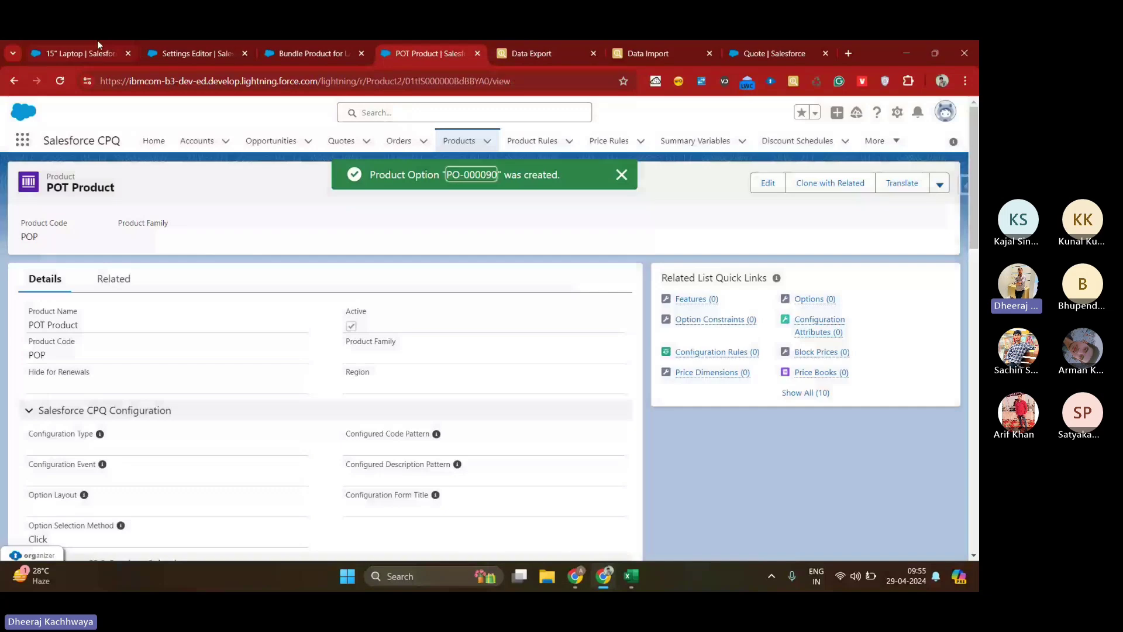
pyautogui.click(97, 40)
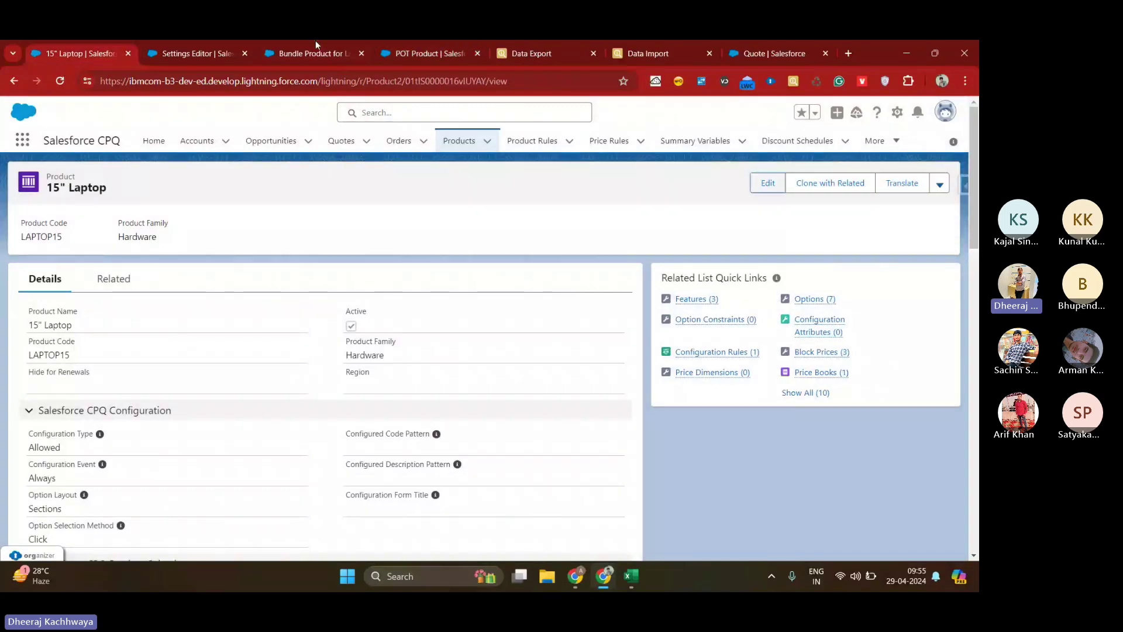
pyautogui.click(751, 52)
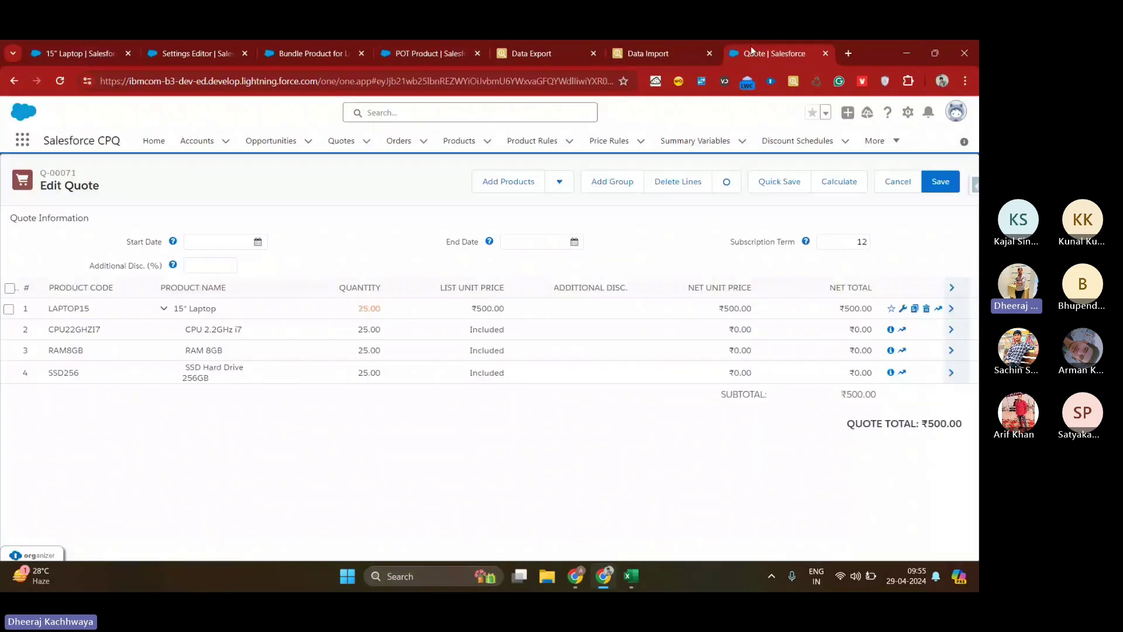
pyautogui.press('F5')
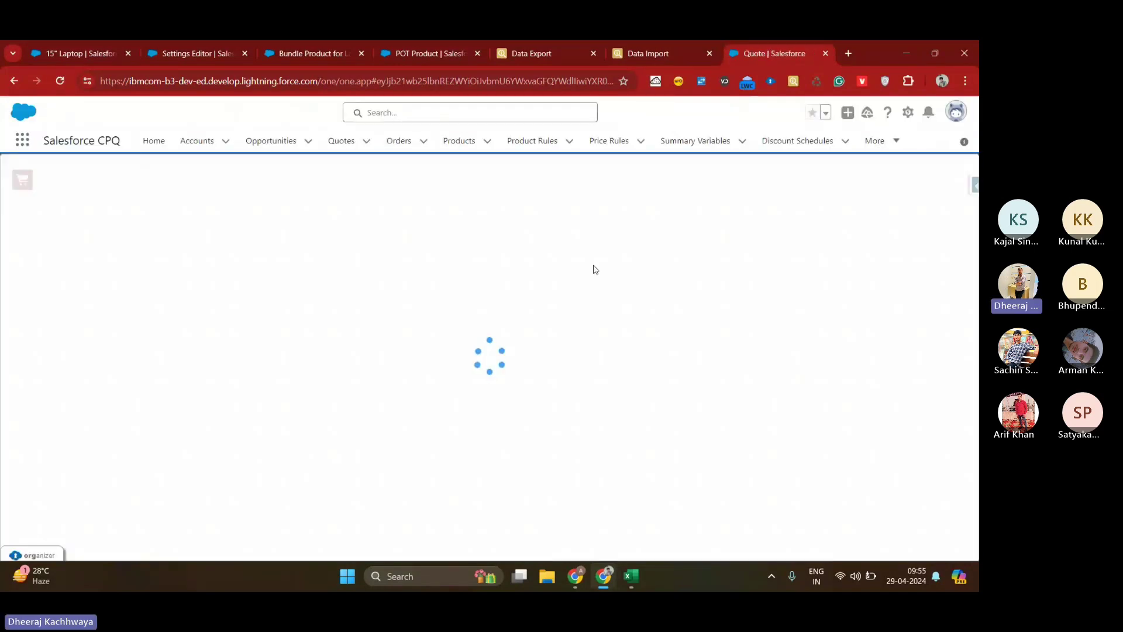
pyautogui.click(507, 179)
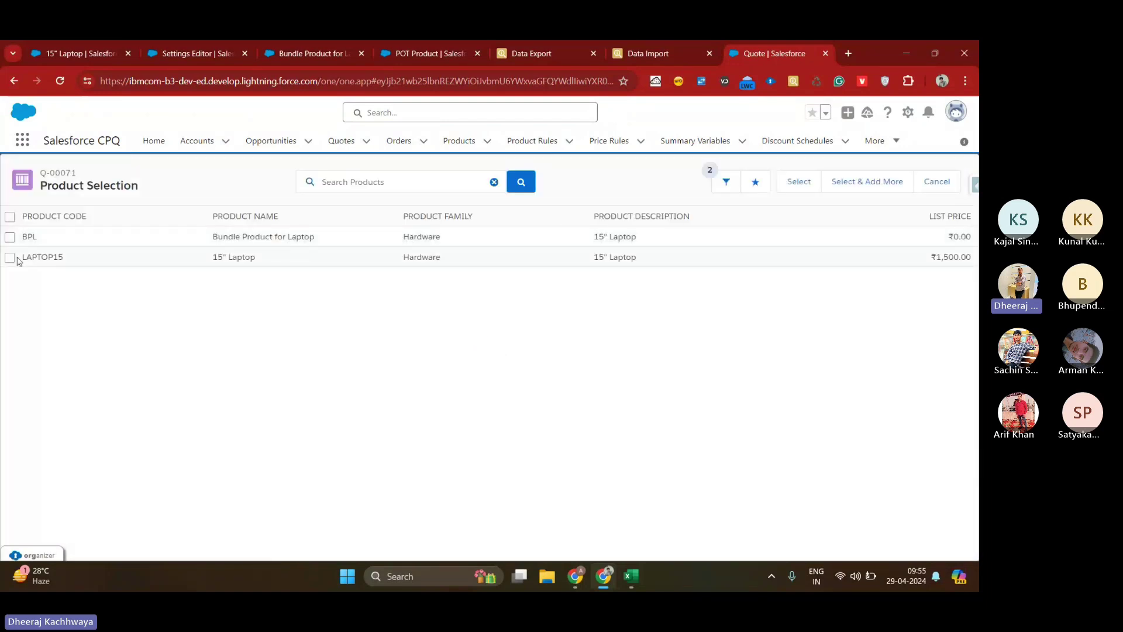
pyautogui.click(9, 259)
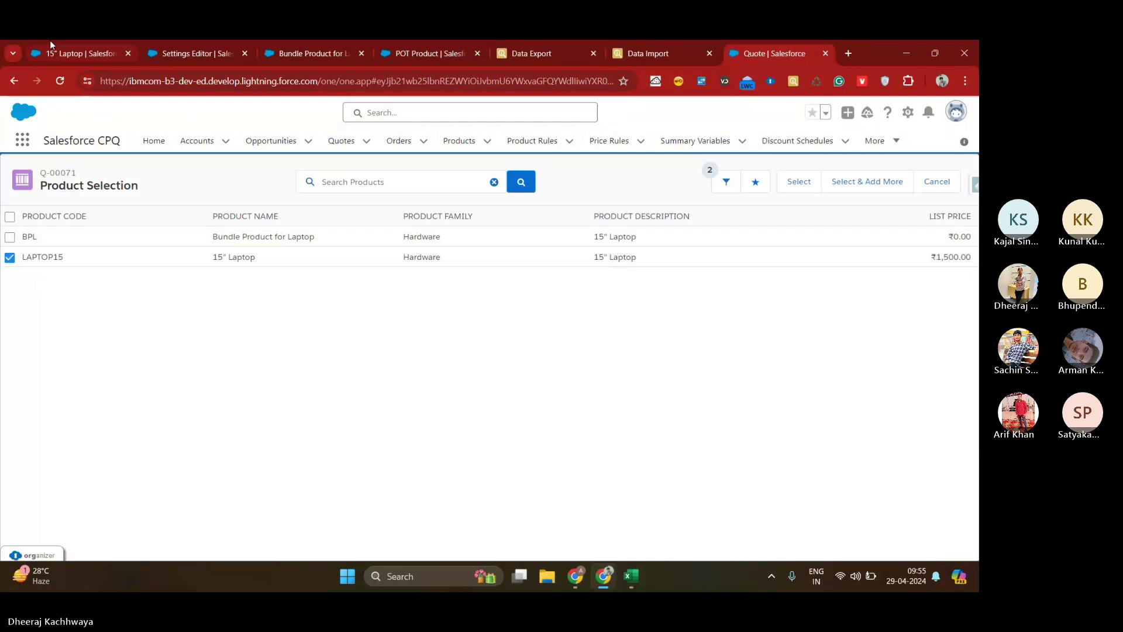
# Step: Add a standard price to the POT Product in the Standard Price Book with a list price of 0 and save it
pyautogui.click(426, 53)
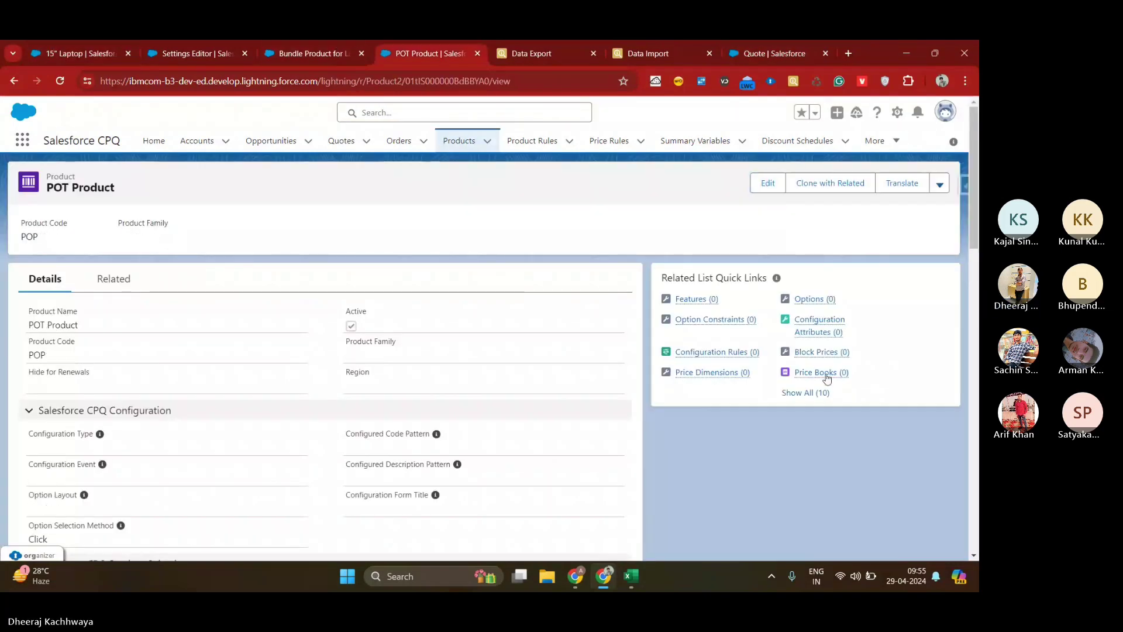
pyautogui.moveTo(827, 379)
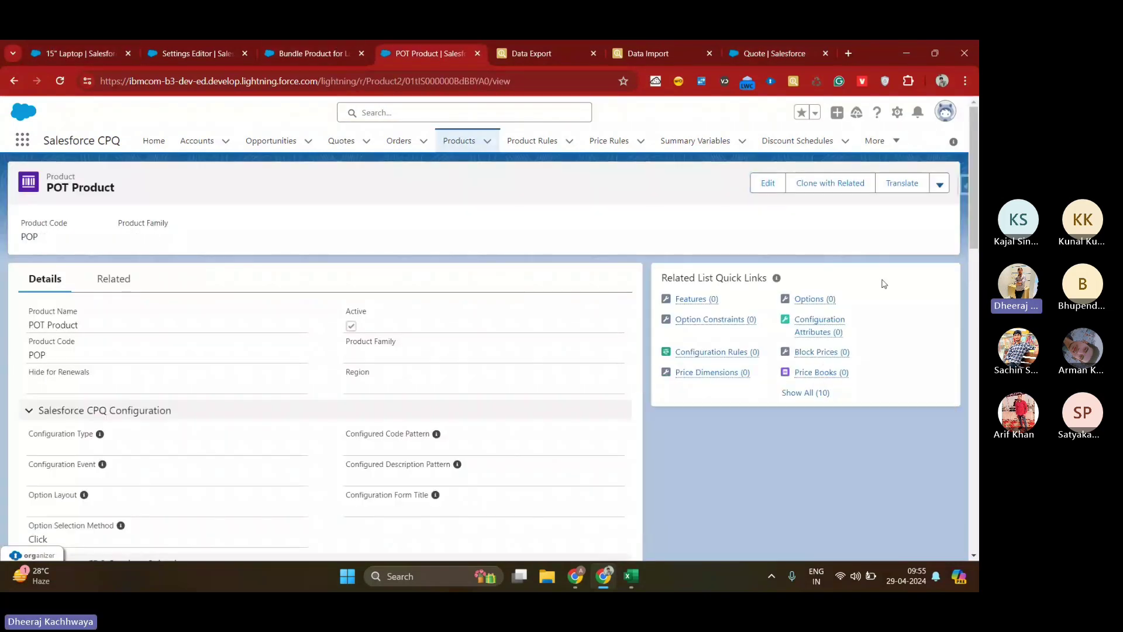
pyautogui.click(817, 394)
pyautogui.moveTo(840, 375)
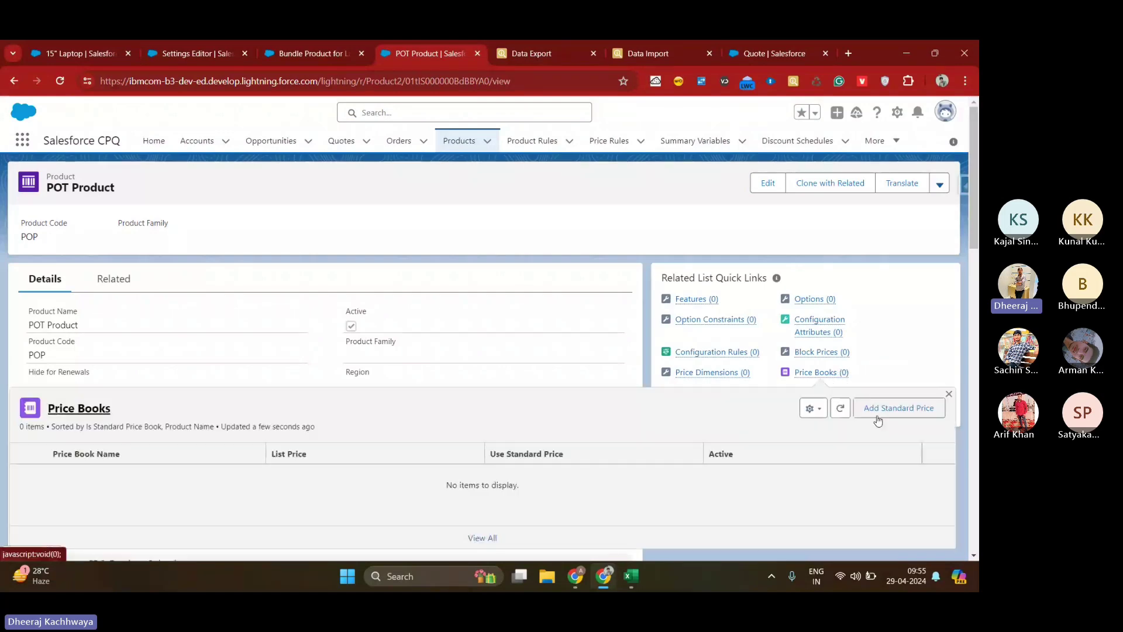
pyautogui.click(892, 410)
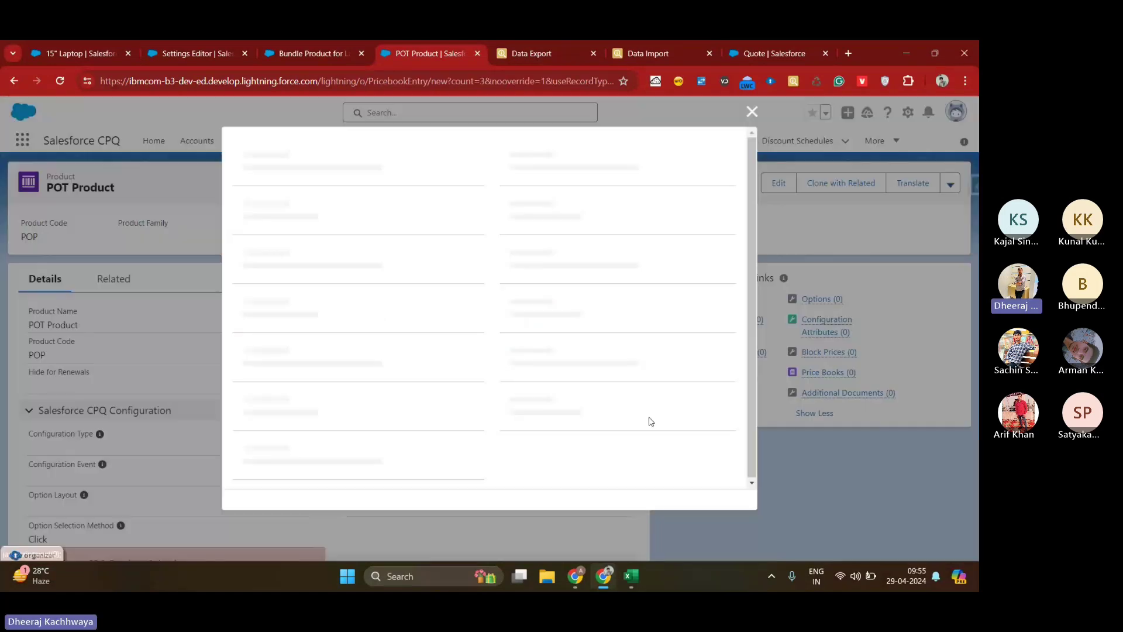
pyautogui.click(337, 367)
pyautogui.write('0')
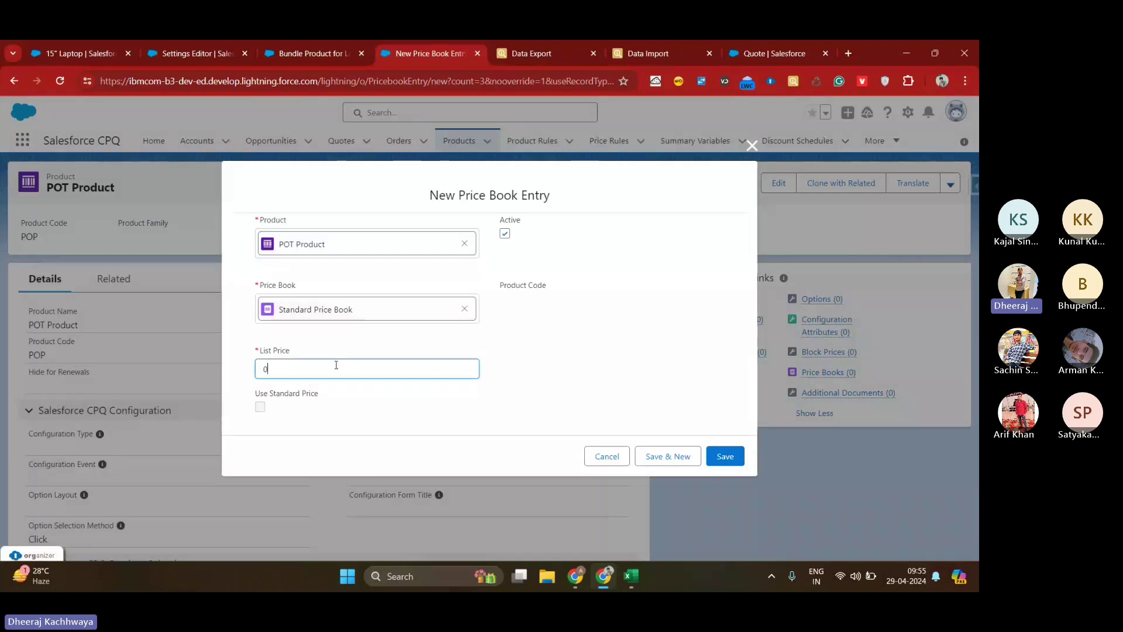
pyautogui.click(724, 455)
# Step: Add the 15" Laptop to the quote, including the POT Product from its Other Options, and save the configuration
pyautogui.click(786, 47)
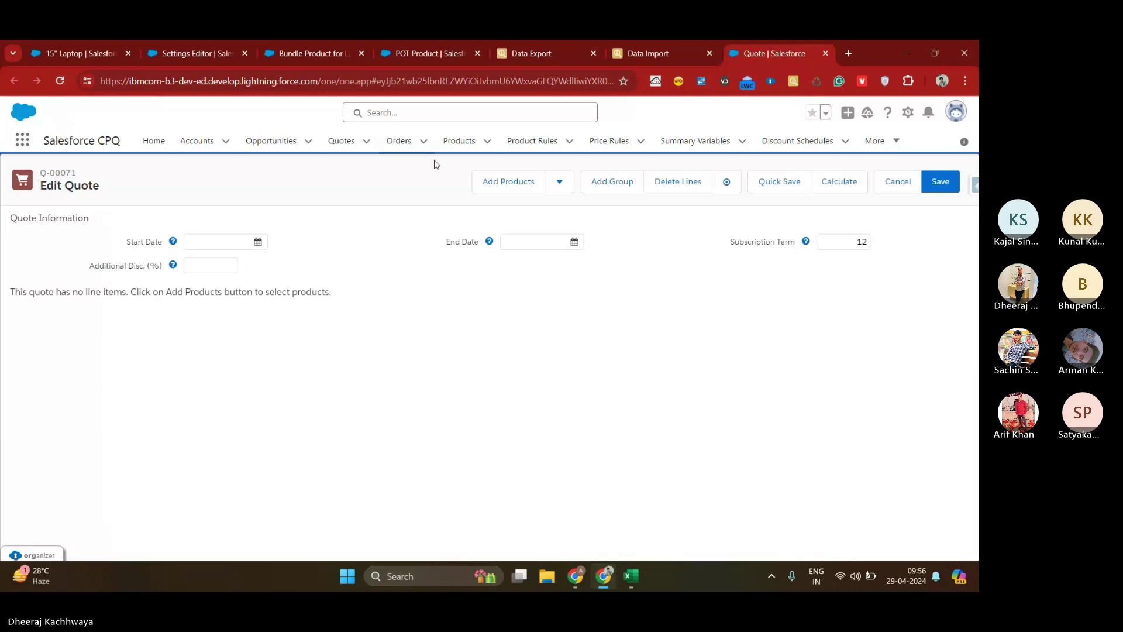
pyautogui.click(509, 182)
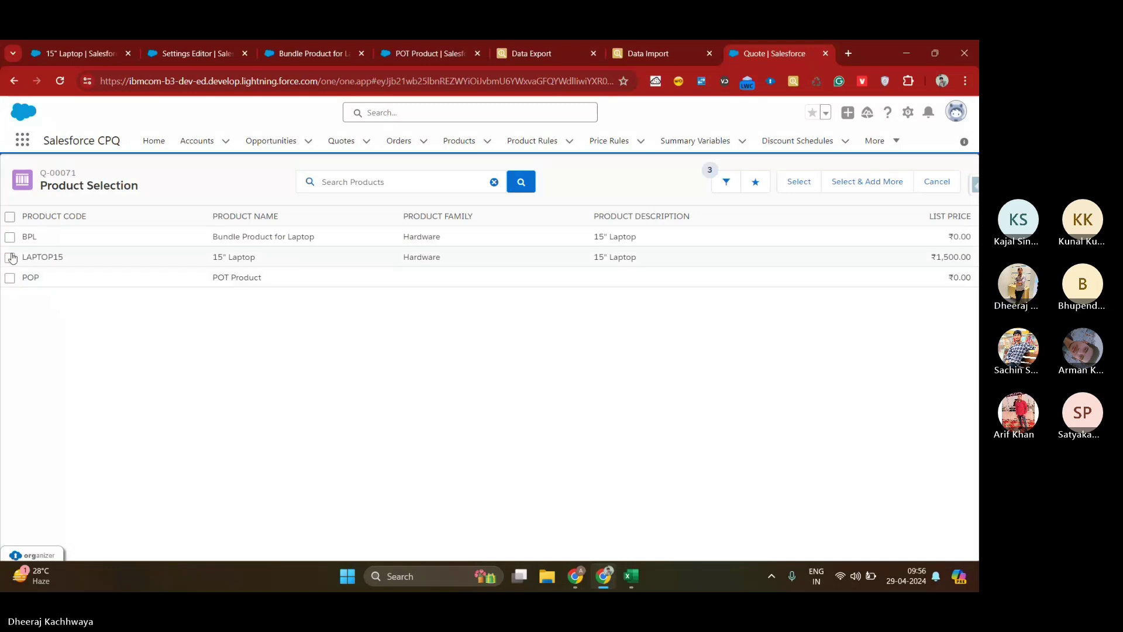
pyautogui.click(9, 257)
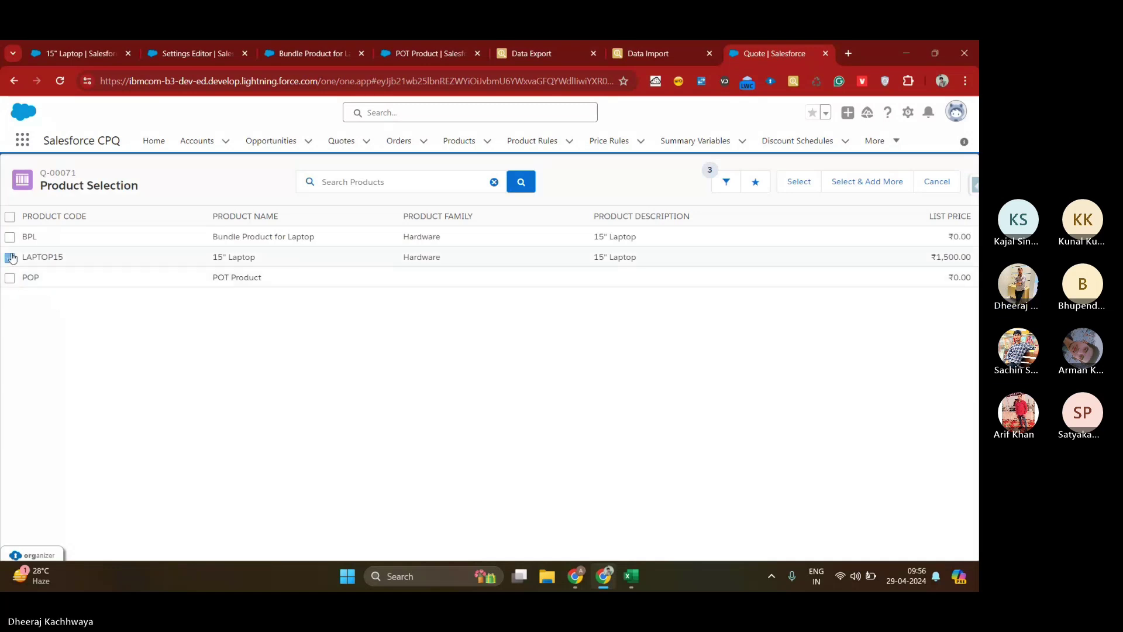
pyautogui.click(797, 182)
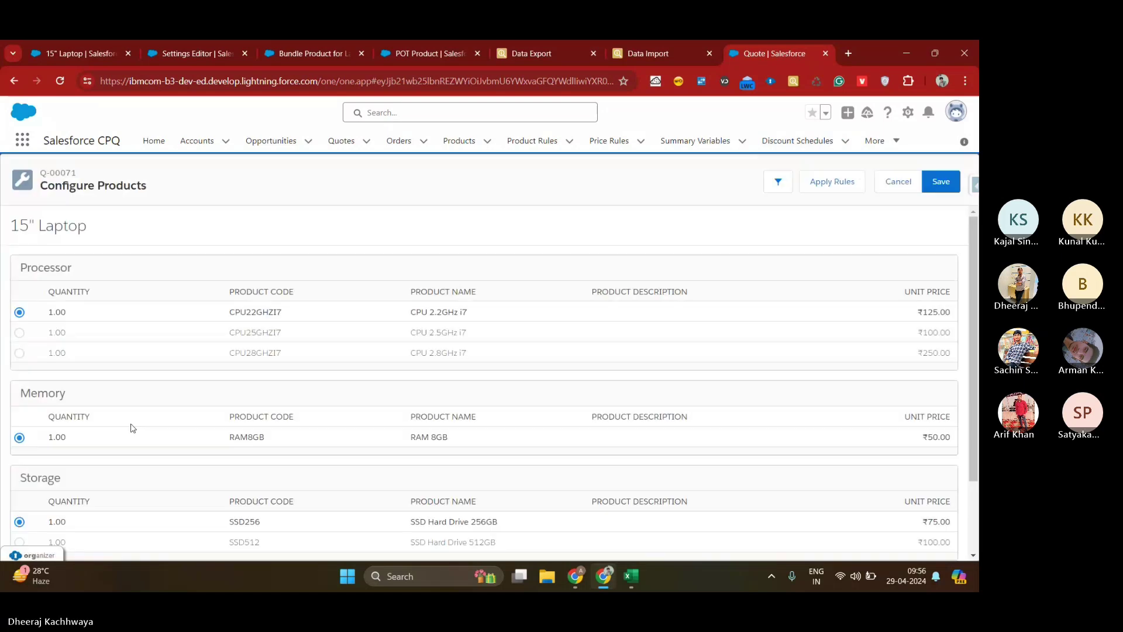
pyautogui.scroll(-2, 131, 433)
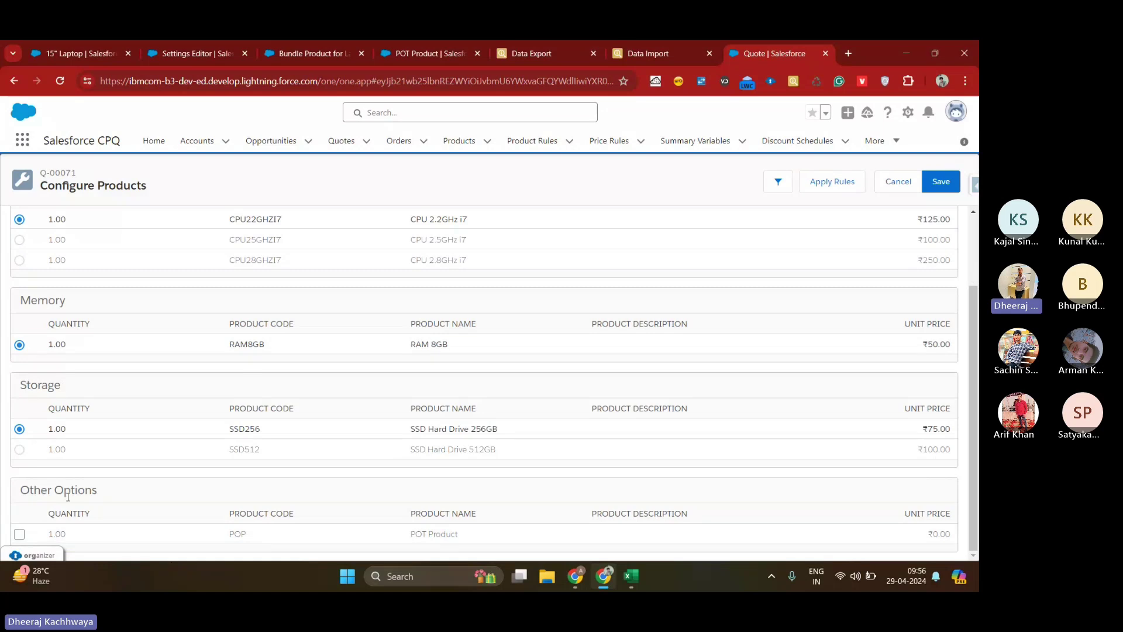
pyautogui.click(19, 534)
pyautogui.scroll(2, 892, 217)
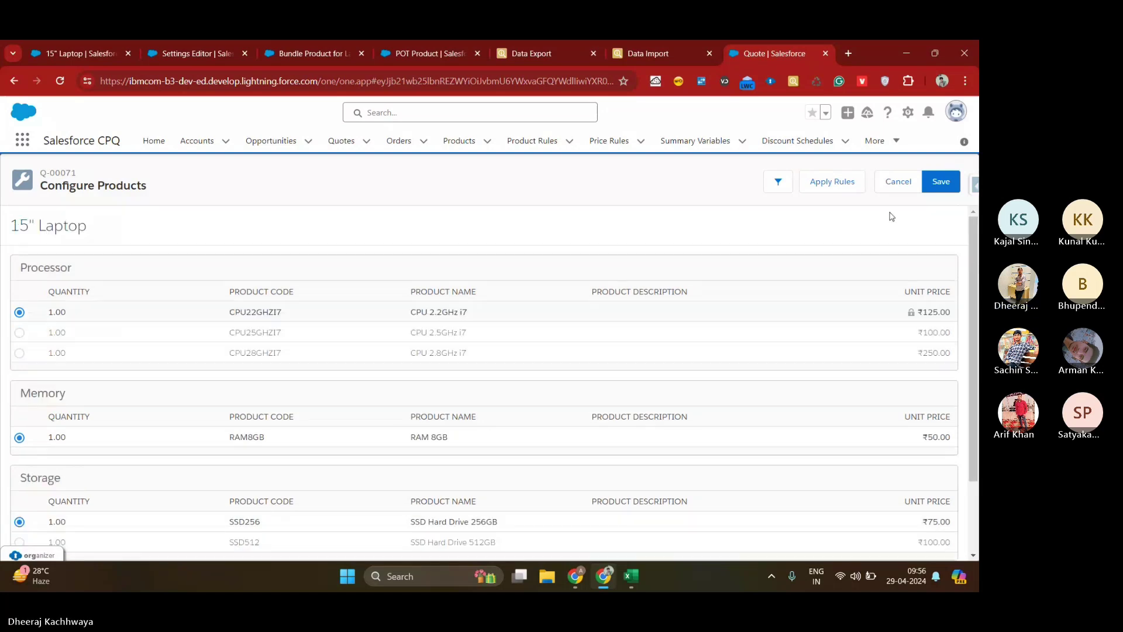
pyautogui.click(944, 192)
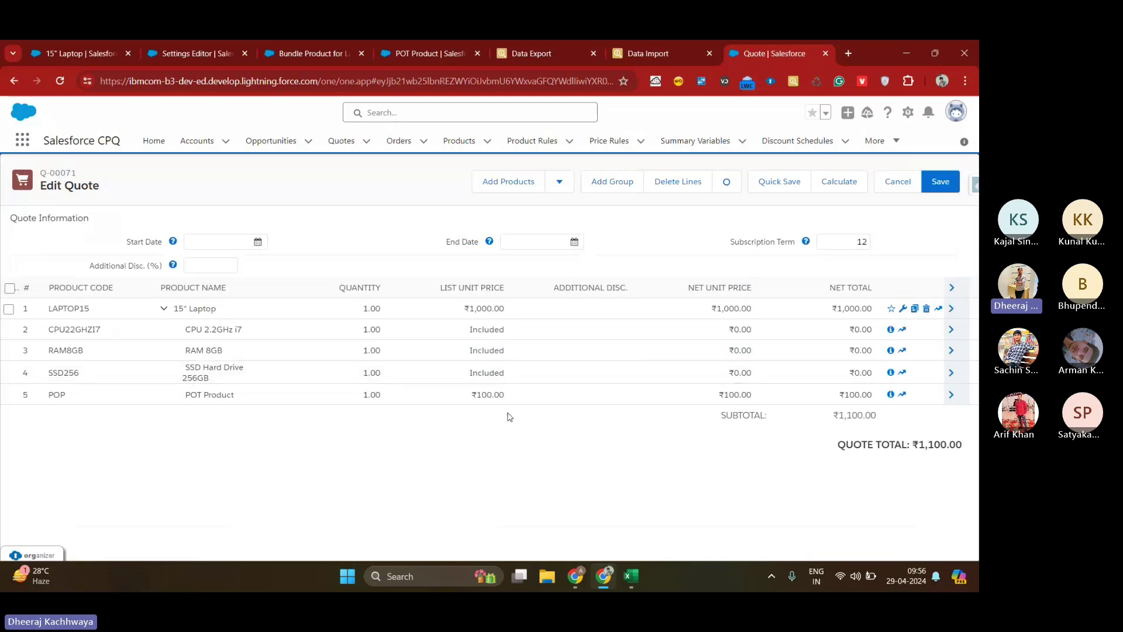
# Step: Examine the POT Product's pricing method, percentage and Percent Of Total Target, and compare them with its line on the quote
pyautogui.click(433, 48)
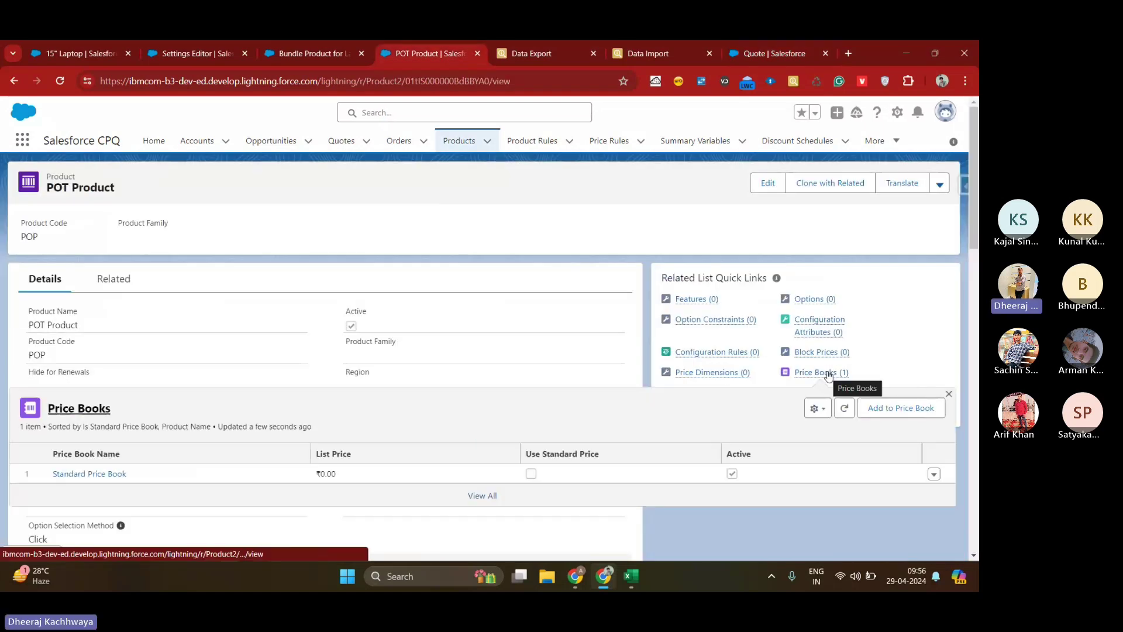
pyautogui.scroll(-7, 590, 217)
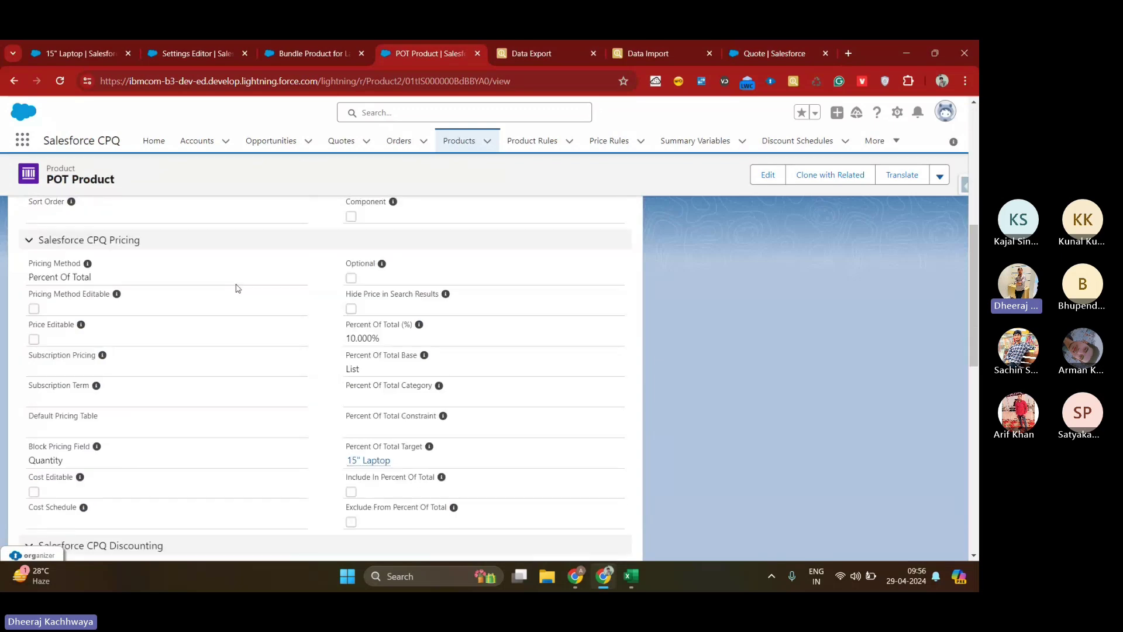
pyautogui.moveTo(27, 272); pyautogui.dragTo(92, 277)
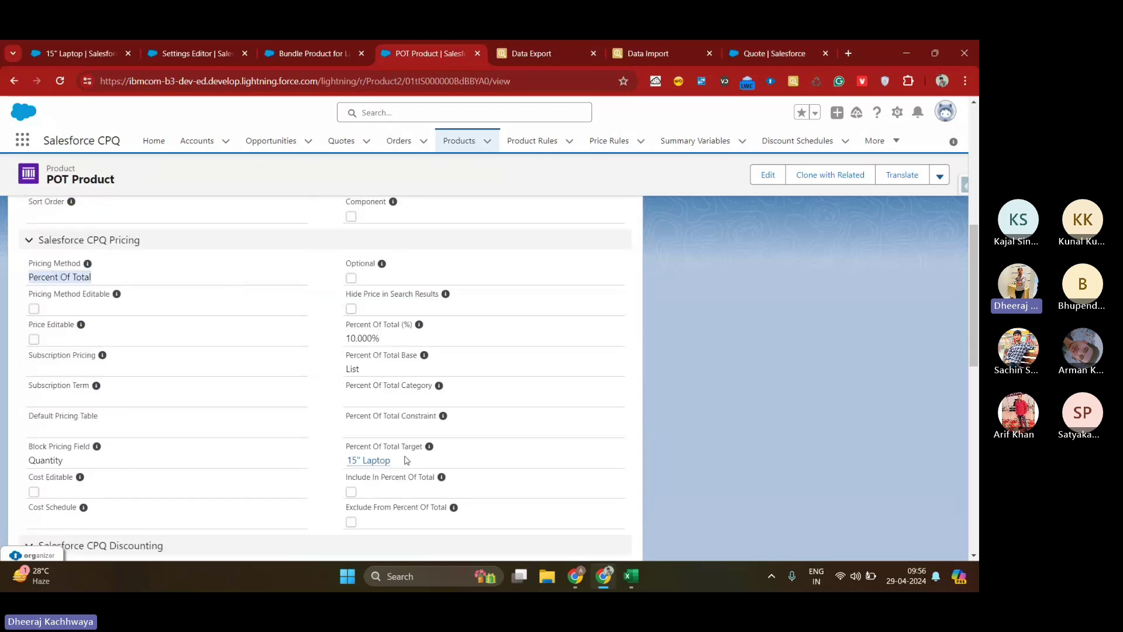
pyautogui.moveTo(403, 462); pyautogui.dragTo(341, 462)
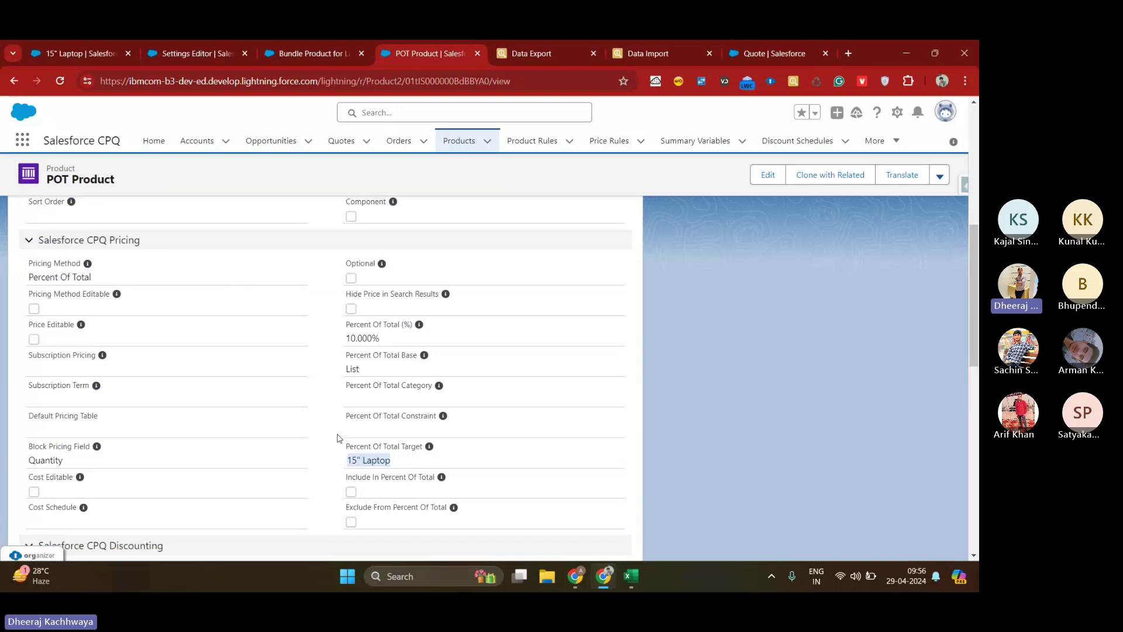
pyautogui.click(380, 340)
pyautogui.moveTo(380, 341); pyautogui.dragTo(345, 339)
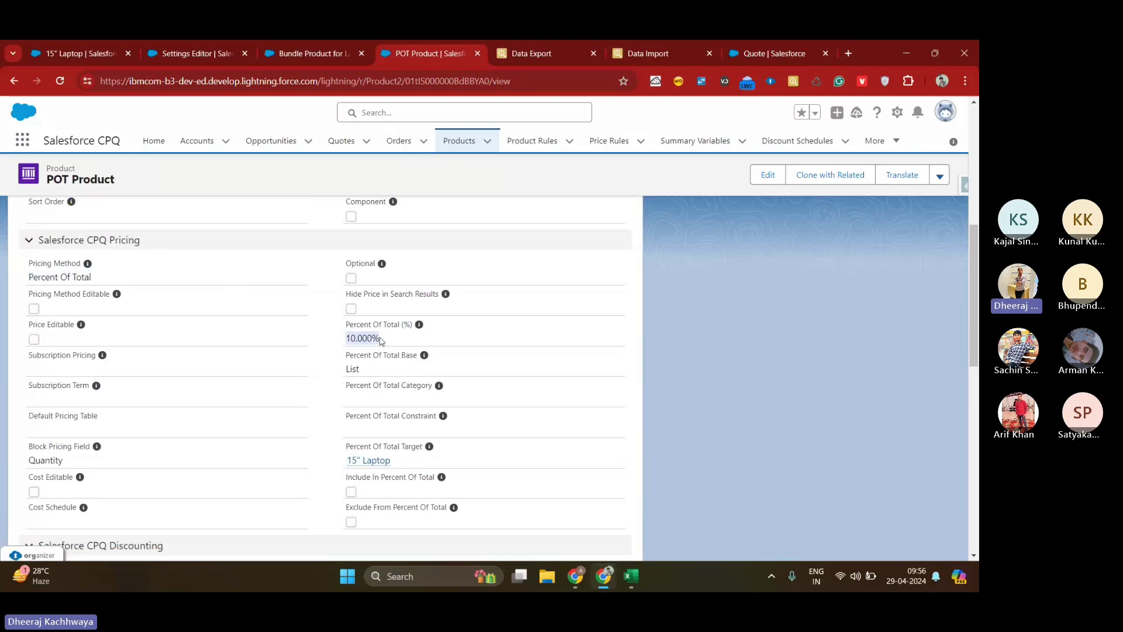
pyautogui.click(754, 52)
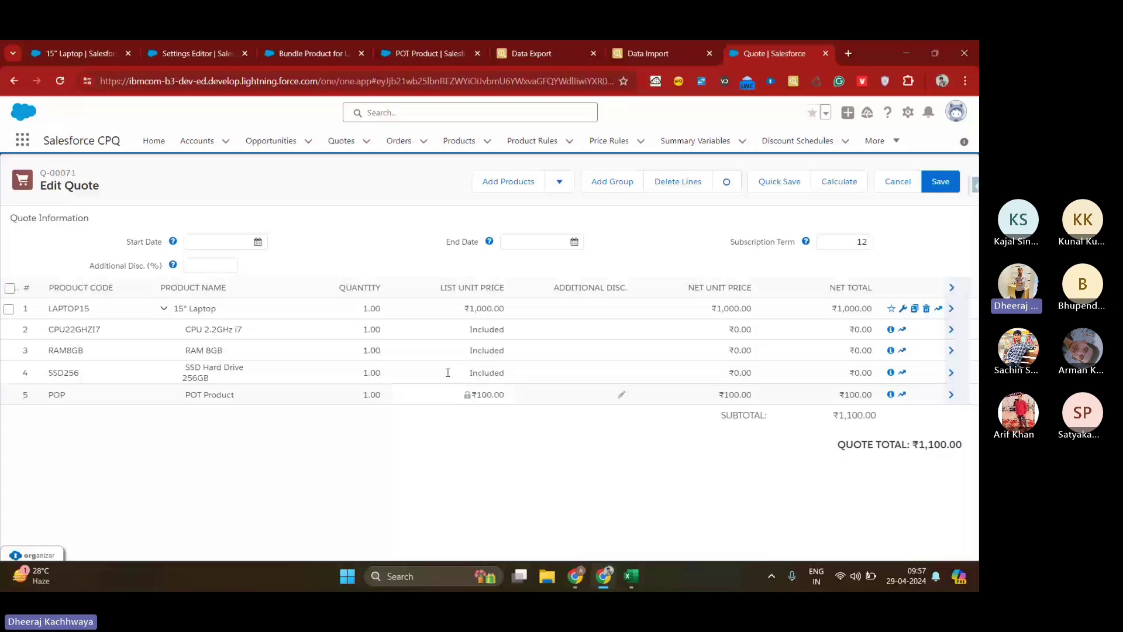
pyautogui.click(313, 53)
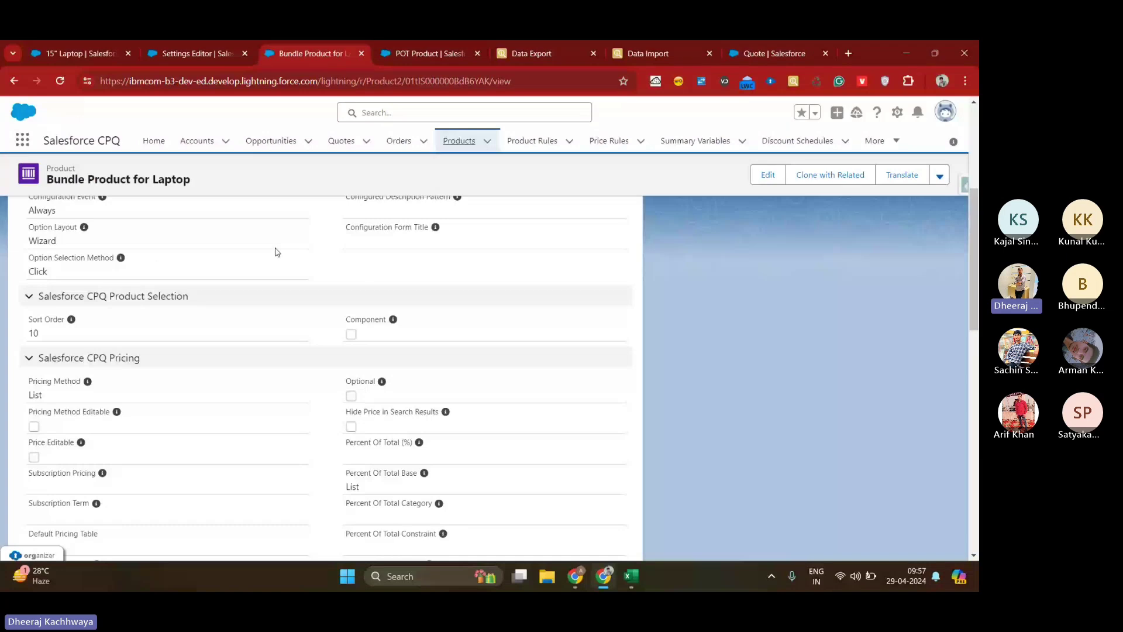
pyautogui.hotkey('ctrl', 'Tab')
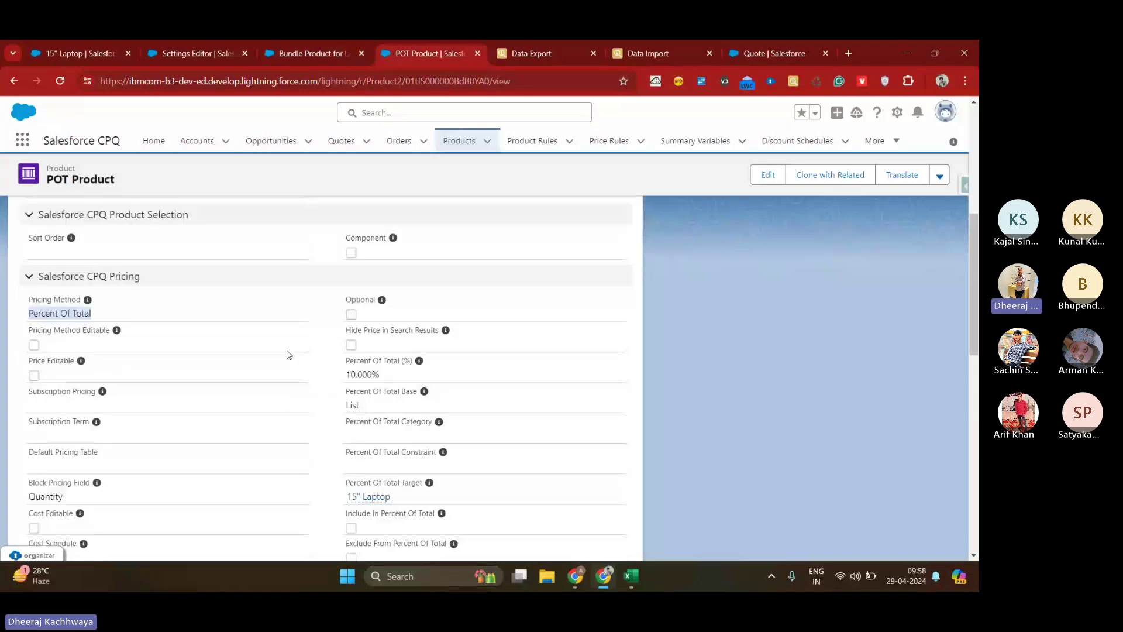
pyautogui.scroll(4, 383, 411)
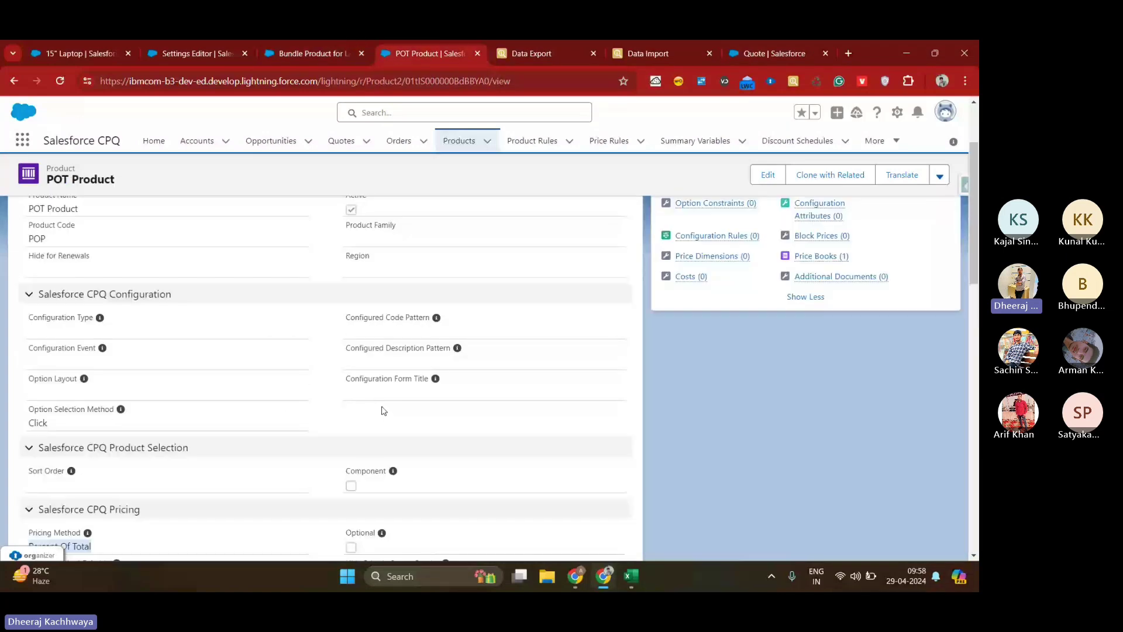